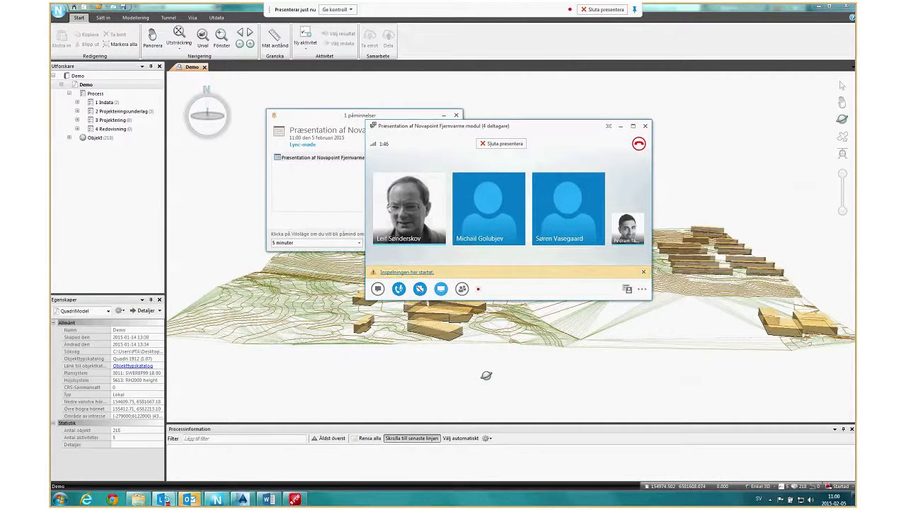
Close the meeting reminder window.
click(341, 118)
click(456, 115)
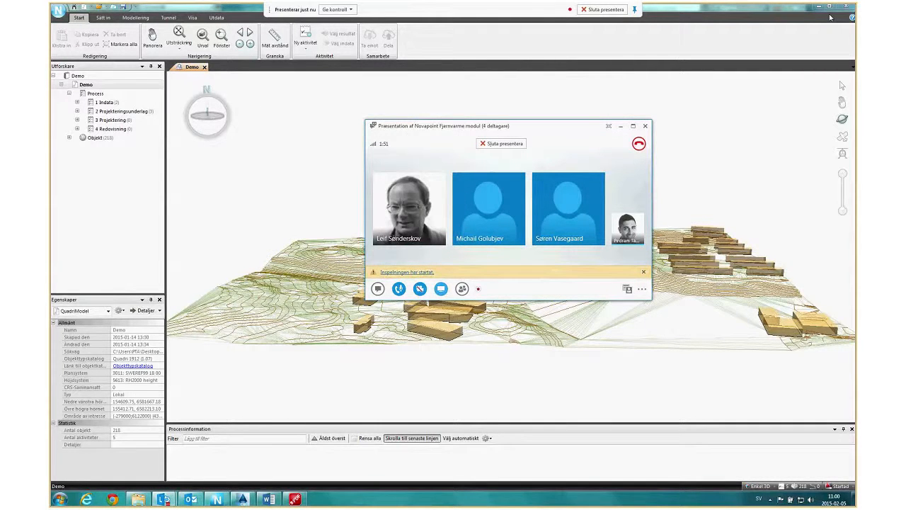
View the contour and building drawing in AutoCAD Civil 3D and return to the Demo model in Novapoint without the meeting window in front.
mouse_move(243, 499)
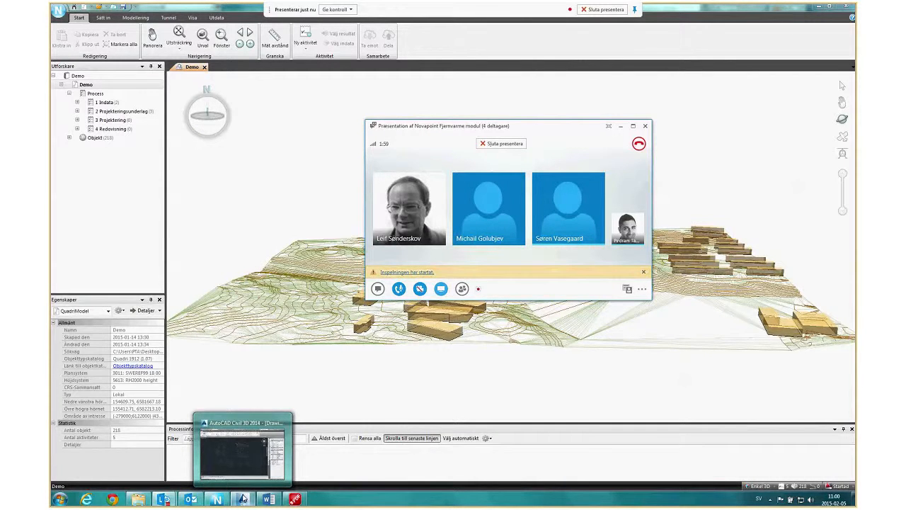
click(242, 500)
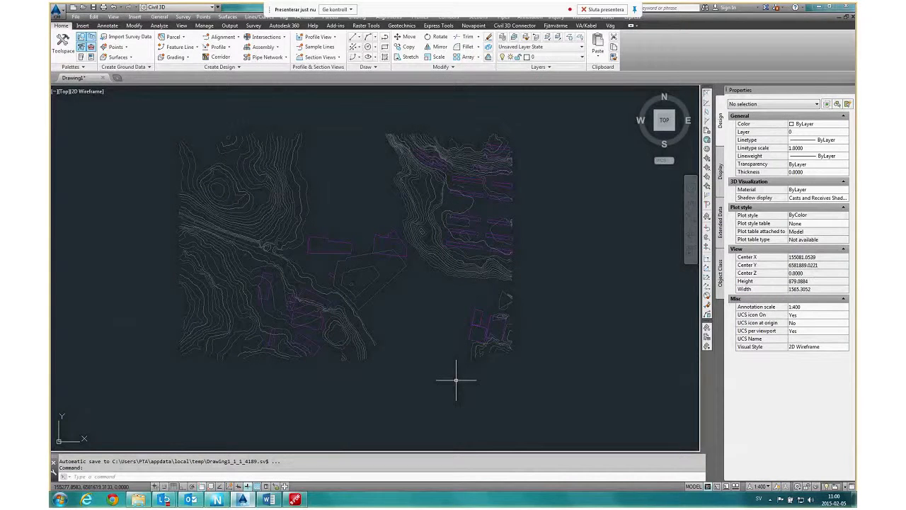
click(817, 7)
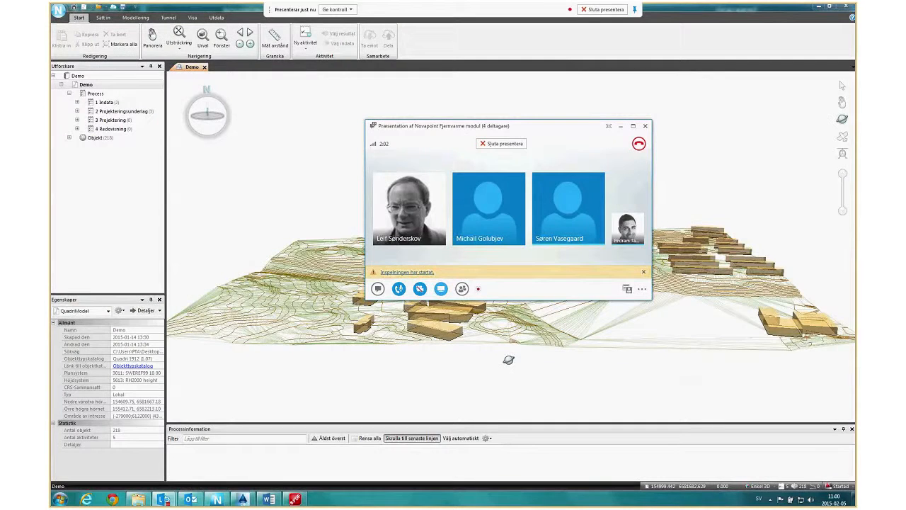
click(509, 360)
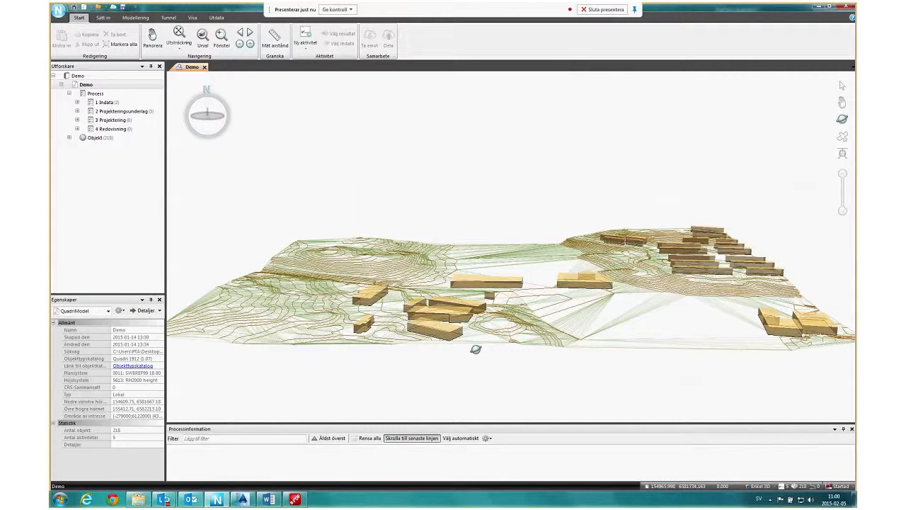
Examine the 3D terrain surface, its contour lines and the extruded buildings of the Demo model from several angles and distances.
drag(476, 349, 494, 339)
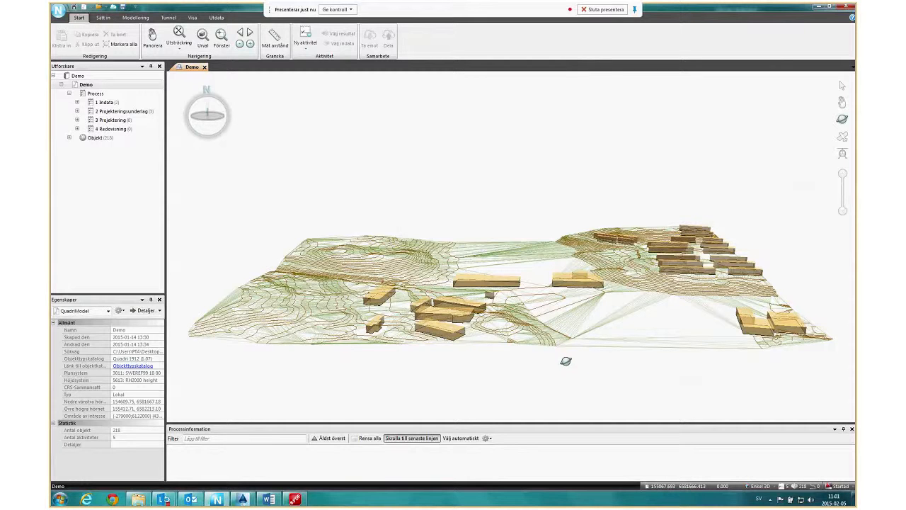
drag(566, 361, 564, 352)
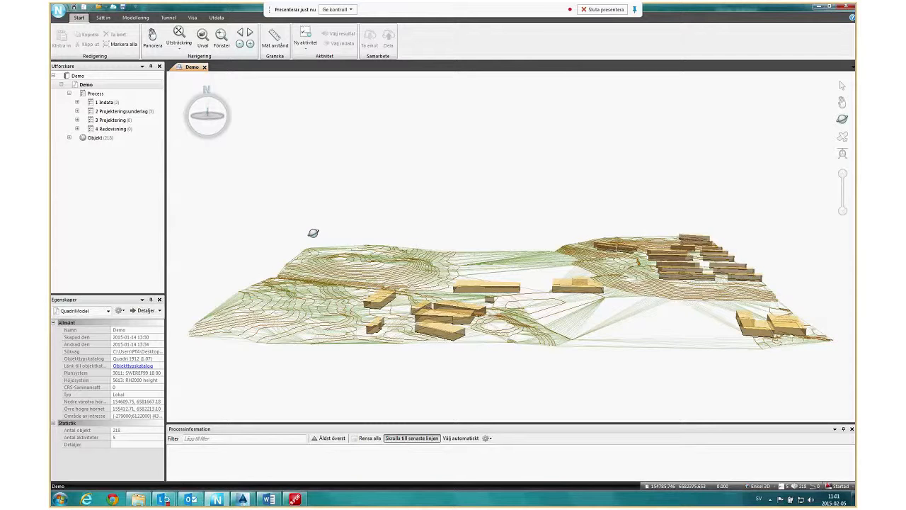
drag(538, 316, 545, 342)
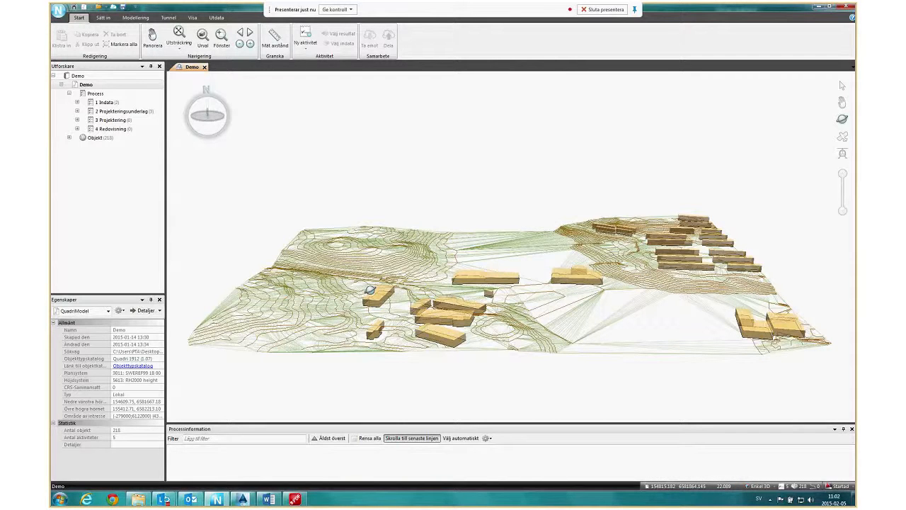
drag(369, 290, 374, 309)
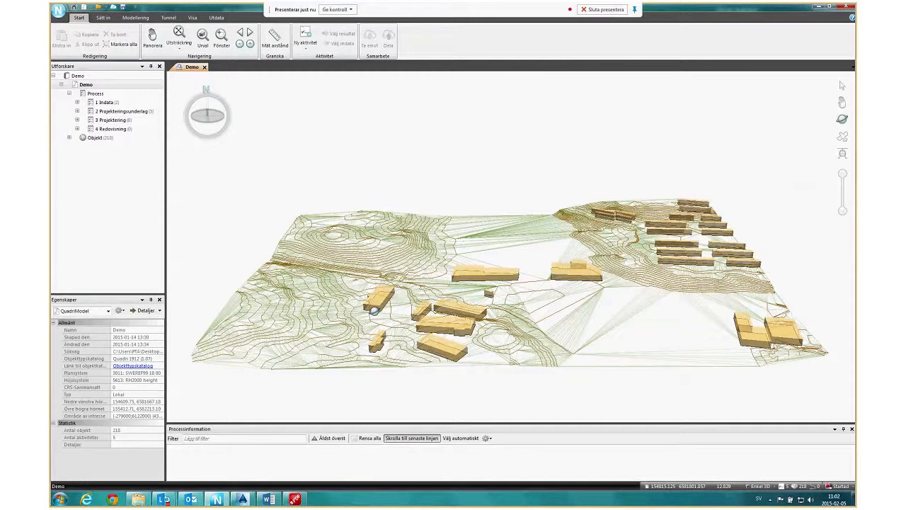
scroll(374, 310, up, 5)
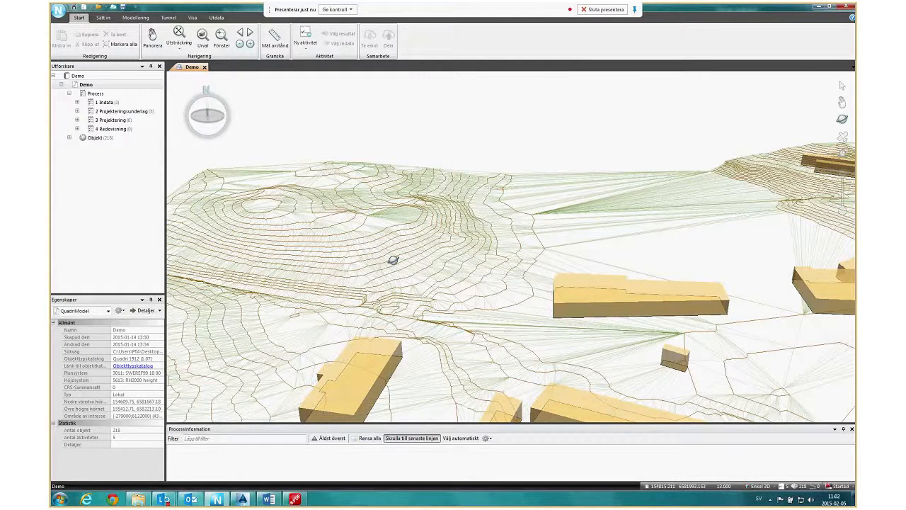
scroll(417, 295, up, 3)
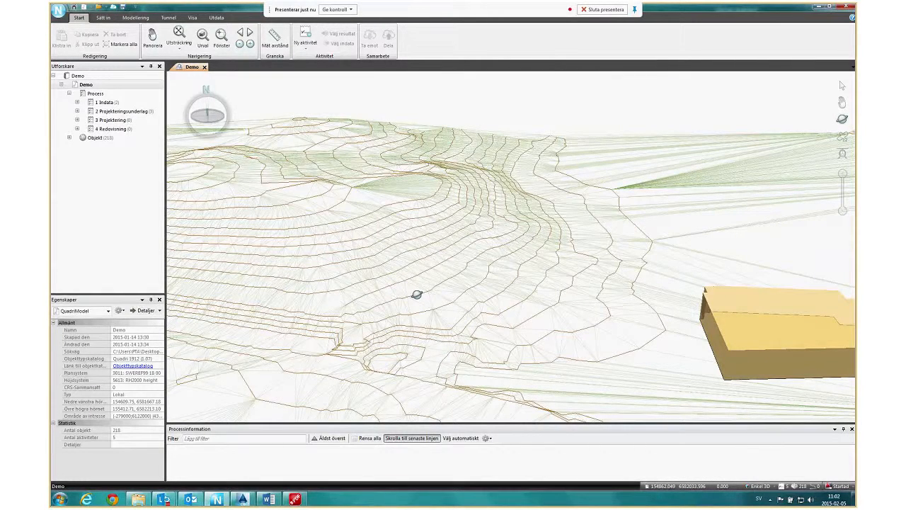
drag(416, 295, 411, 303)
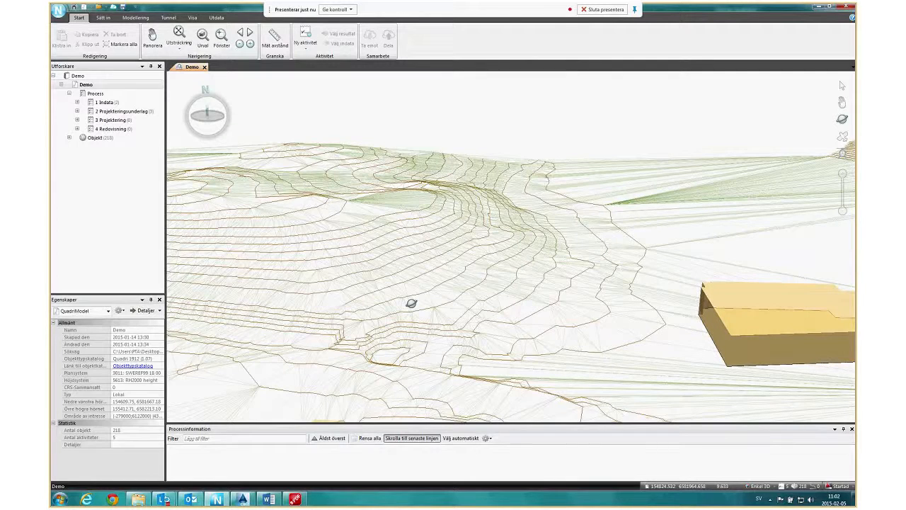
drag(411, 303, 415, 294)
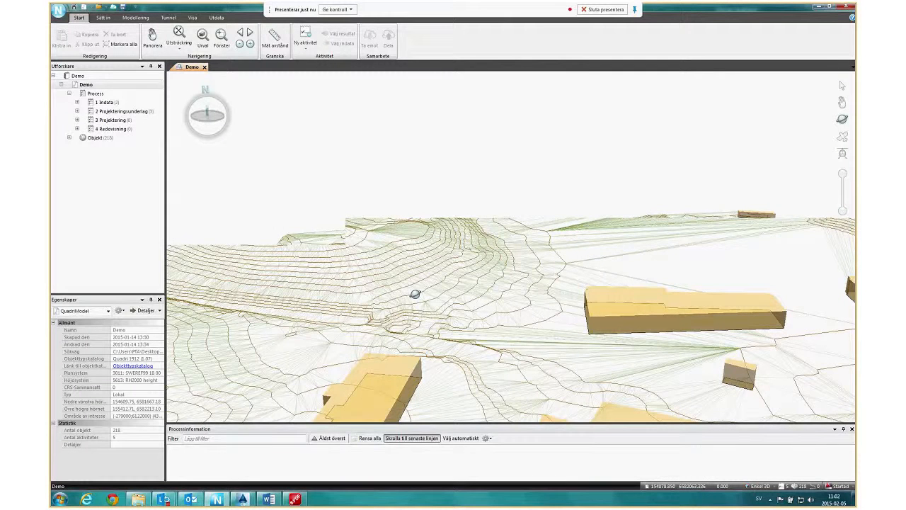
scroll(415, 294, down, 3)
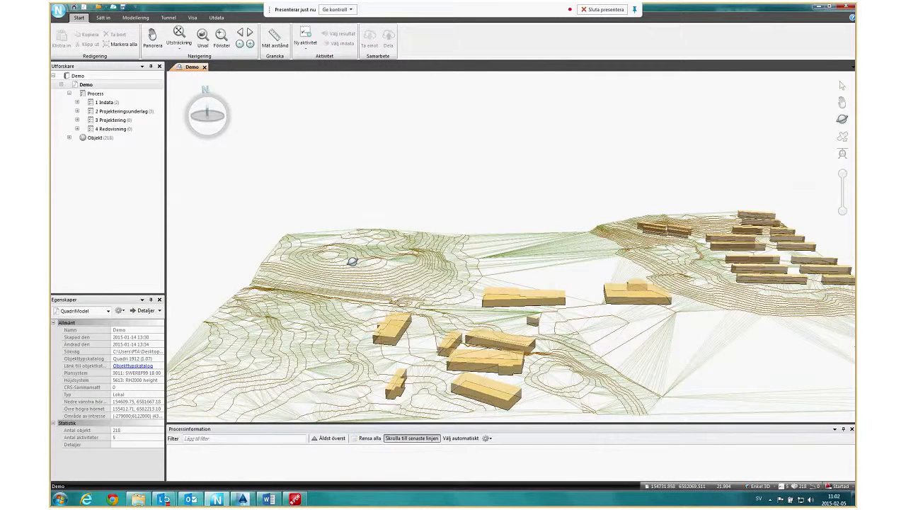
drag(352, 261, 365, 296)
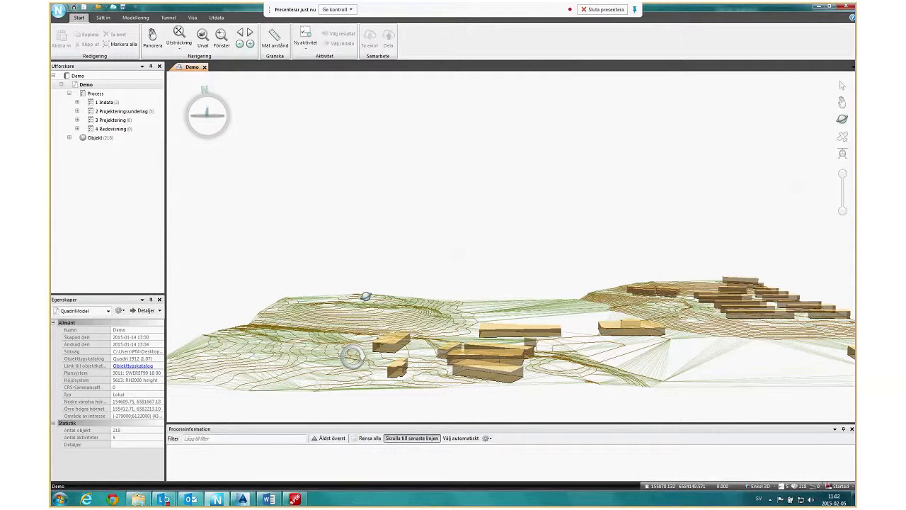
drag(366, 295, 338, 361)
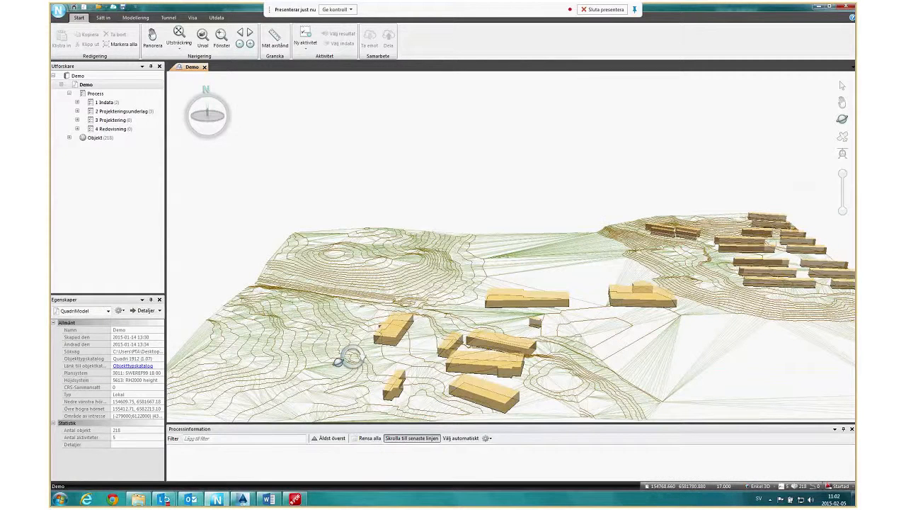
drag(339, 361, 382, 288)
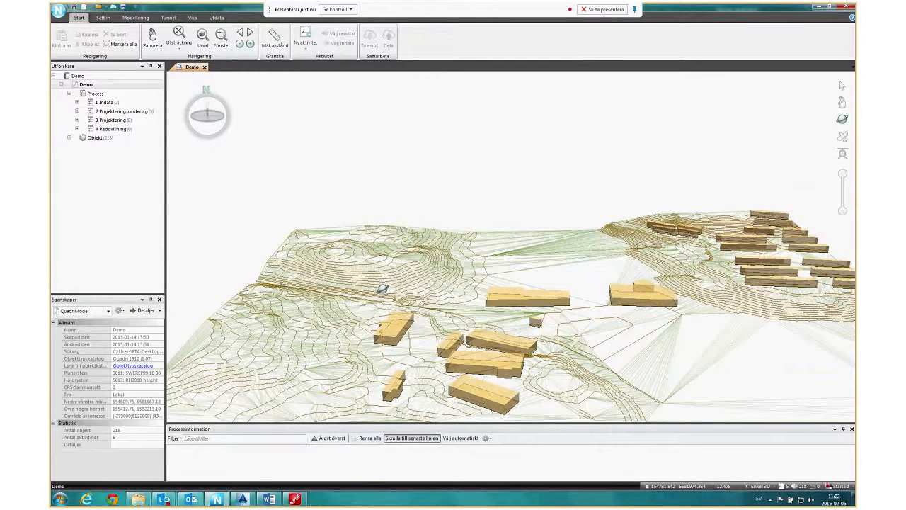
drag(382, 288, 679, 333)
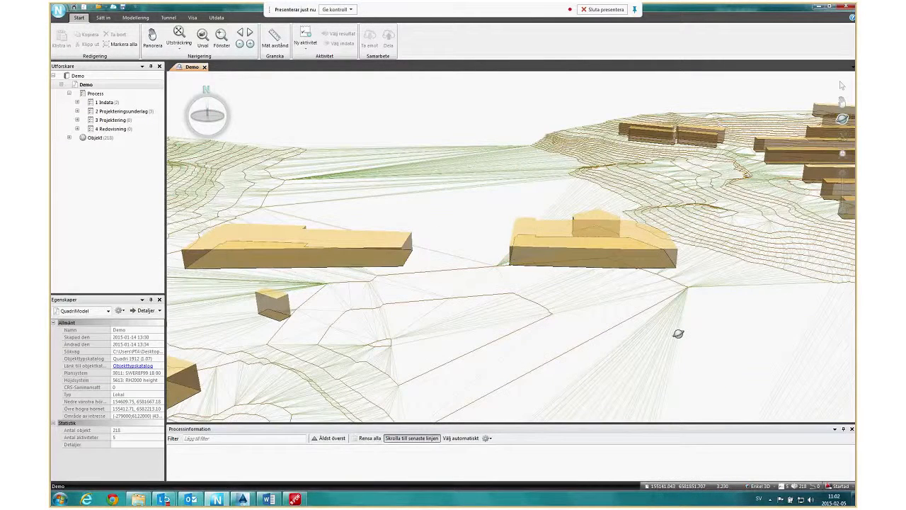
drag(679, 334, 597, 345)
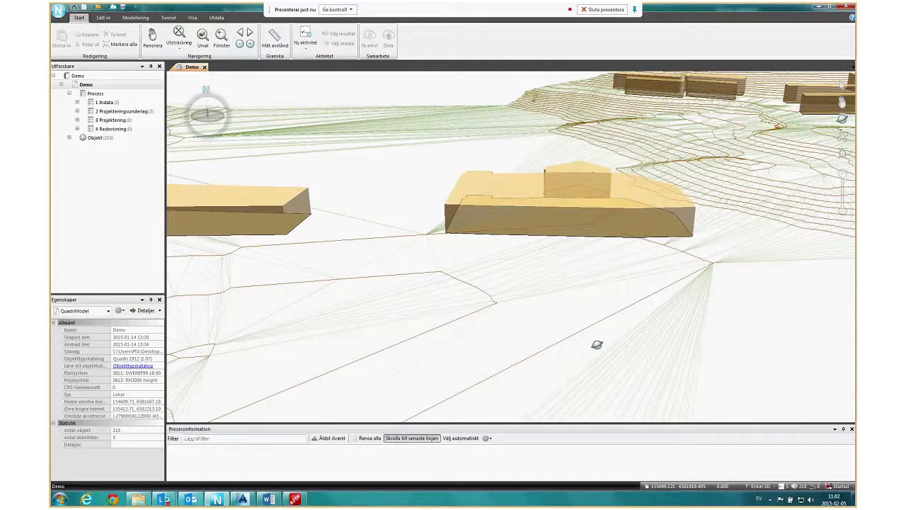
scroll(597, 345, down, 5)
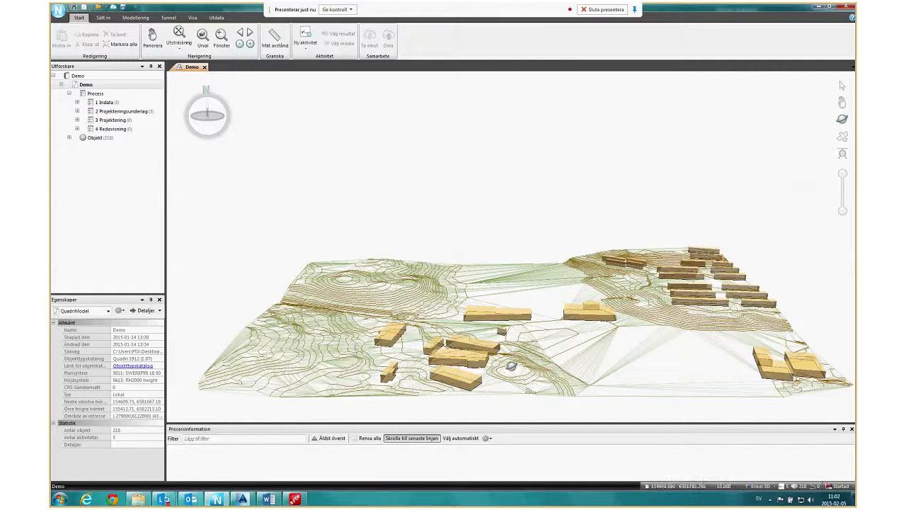
Bring up the modelling tools and examine the building group in the foreground and the surrounding terrain up close and from afar.
click(138, 18)
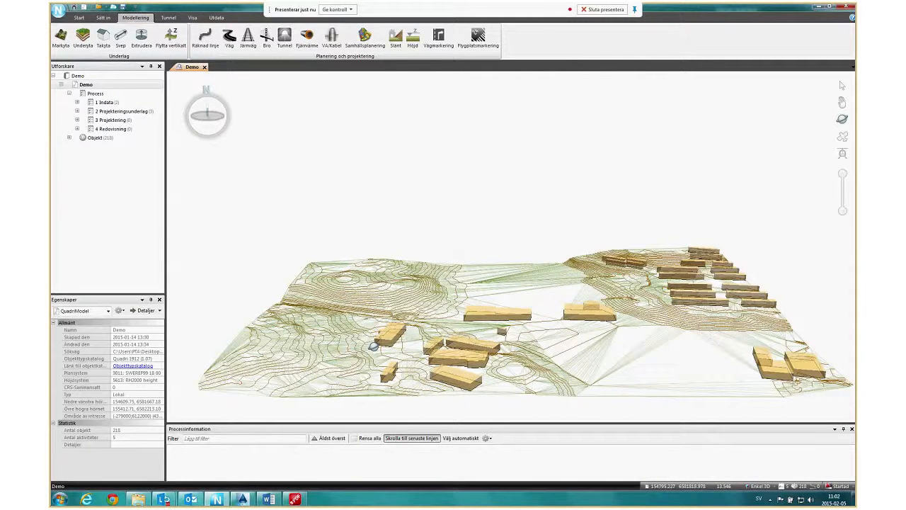
drag(373, 346, 456, 365)
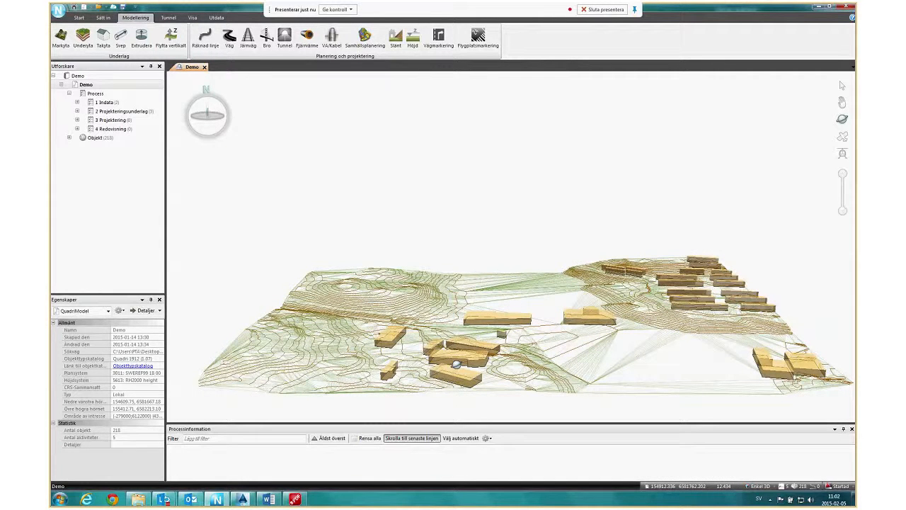
scroll(491, 367, up, 3)
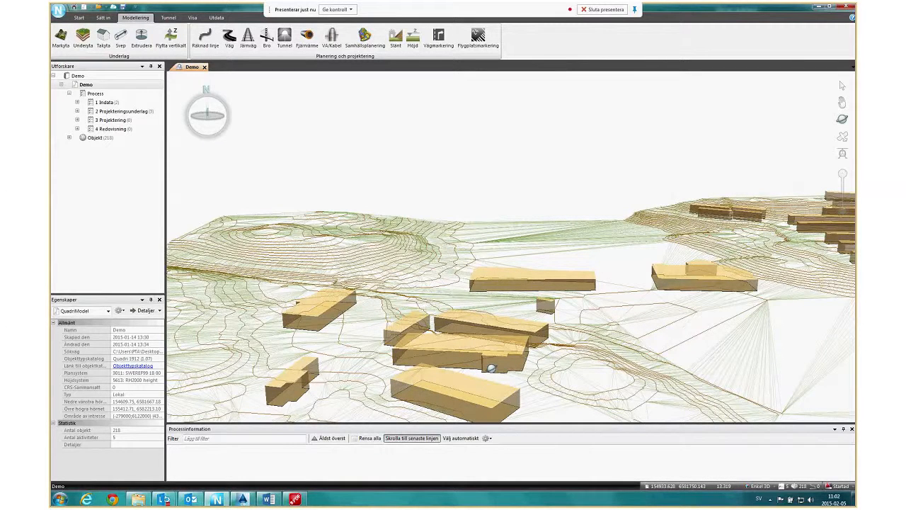
drag(491, 367, 564, 369)
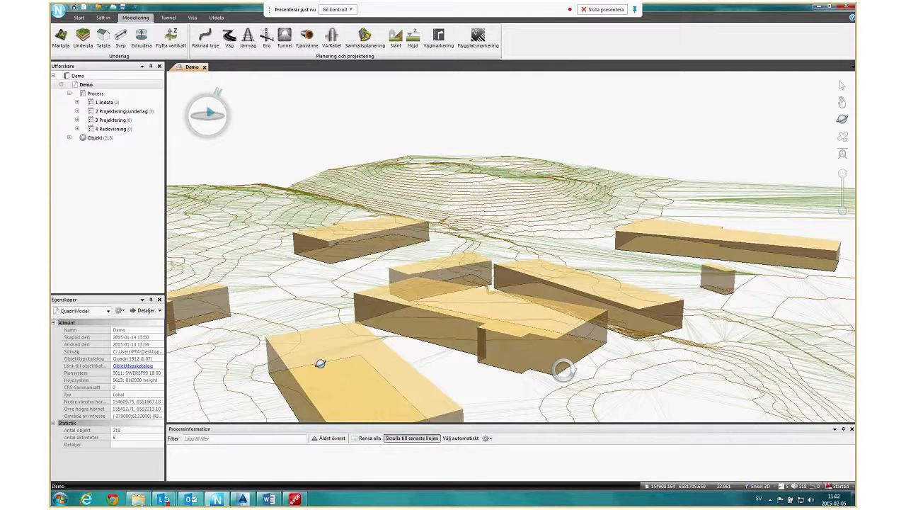
drag(321, 363, 355, 359)
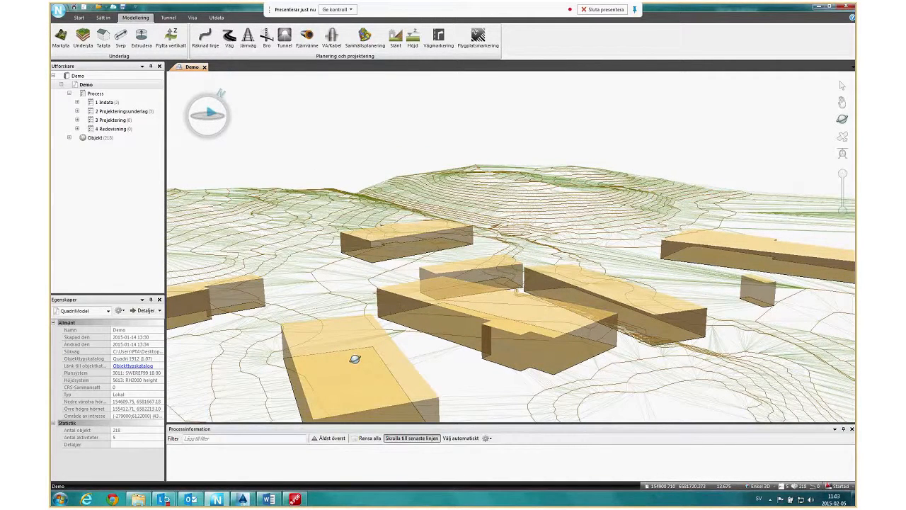
drag(354, 359, 352, 357)
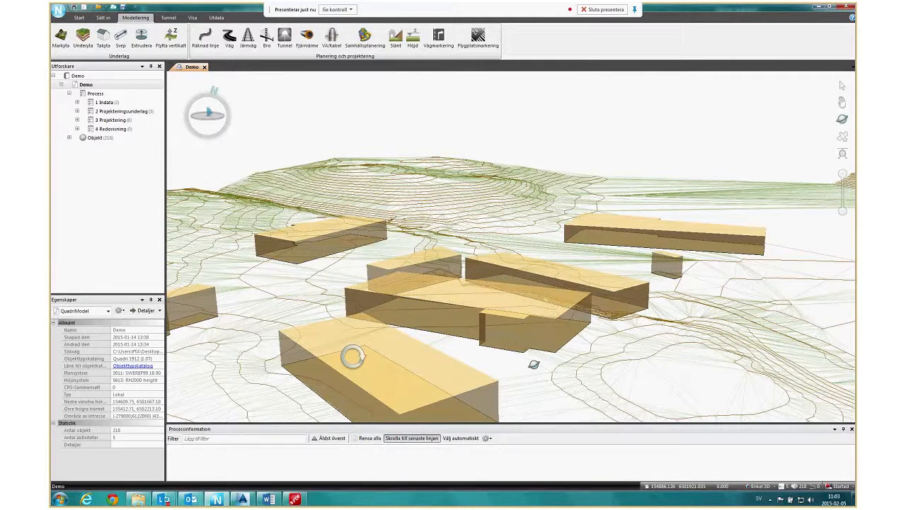
drag(534, 364, 532, 372)
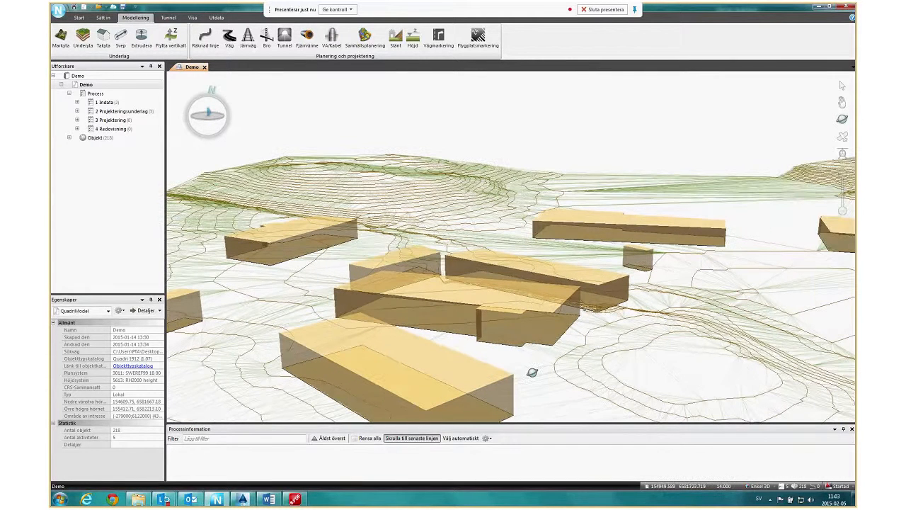
scroll(533, 371, down, 3)
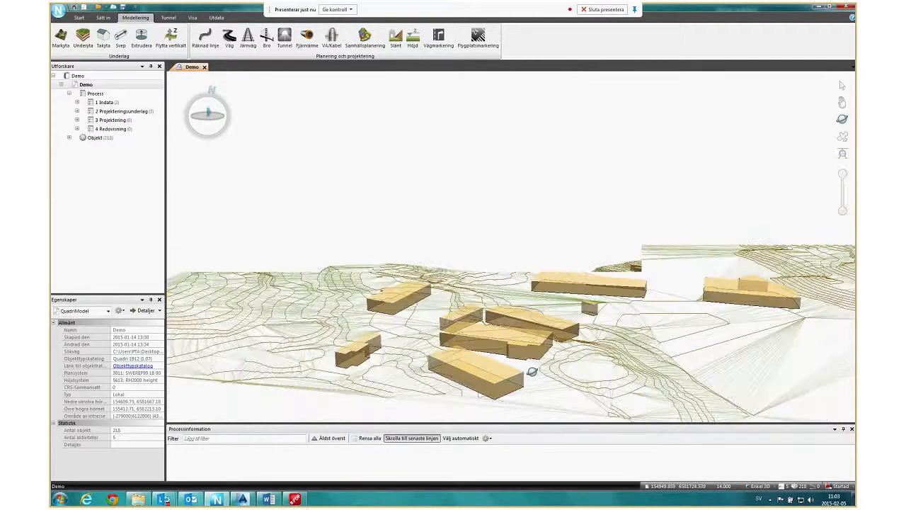
drag(532, 371, 709, 386)
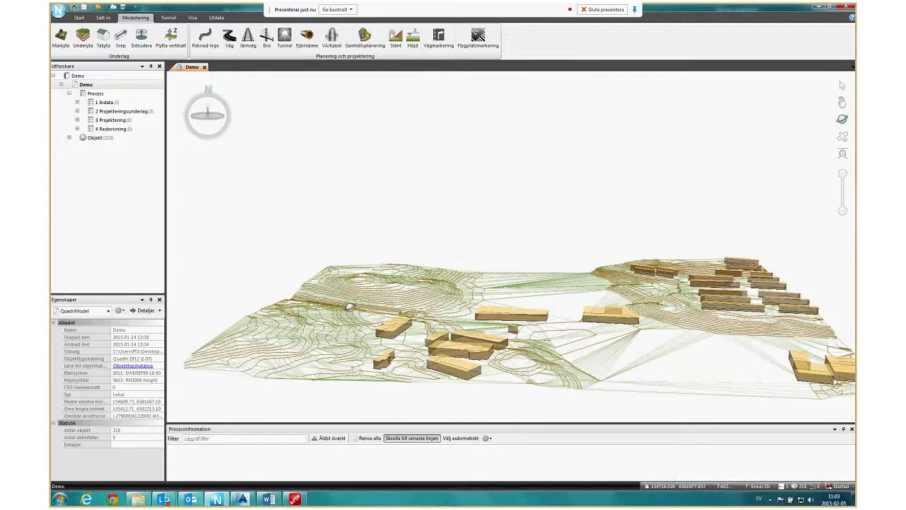
drag(349, 306, 374, 310)
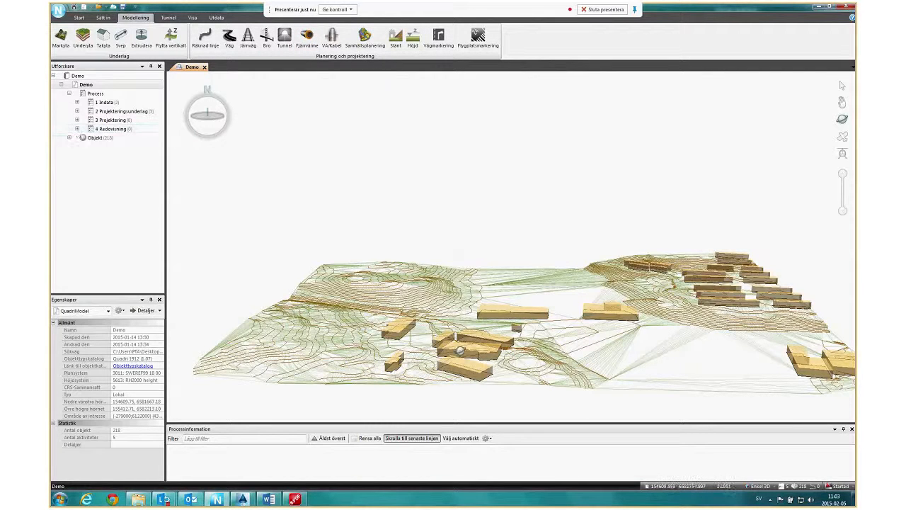
Start a new district heating (Fjärnvärme) activity and open its name for editing.
click(307, 37)
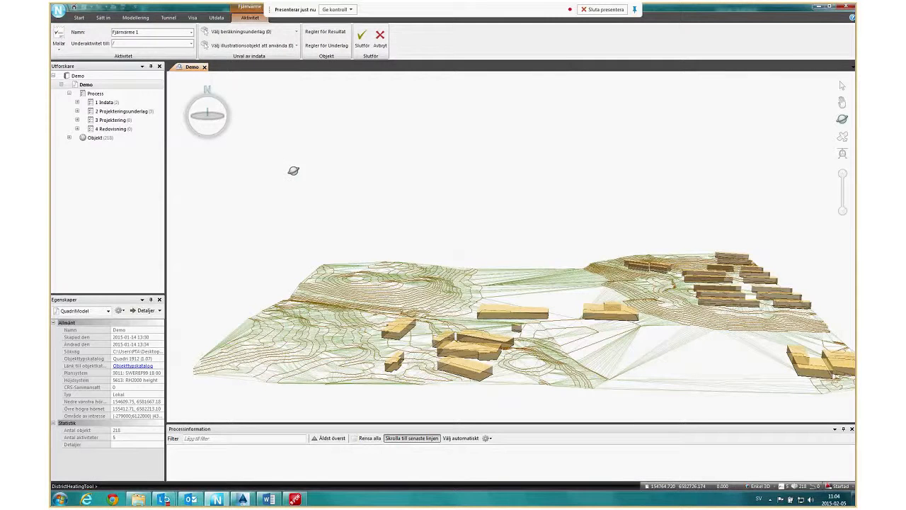
triple_click(148, 31)
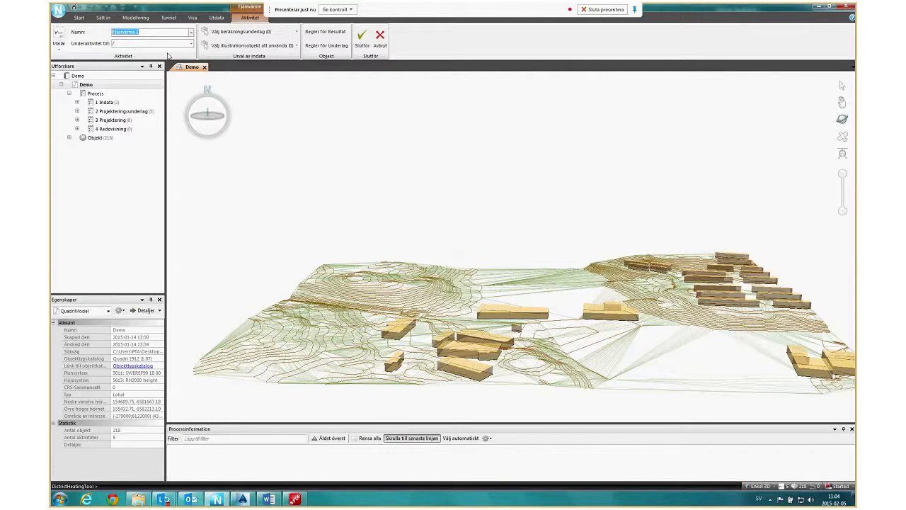
click(150, 32)
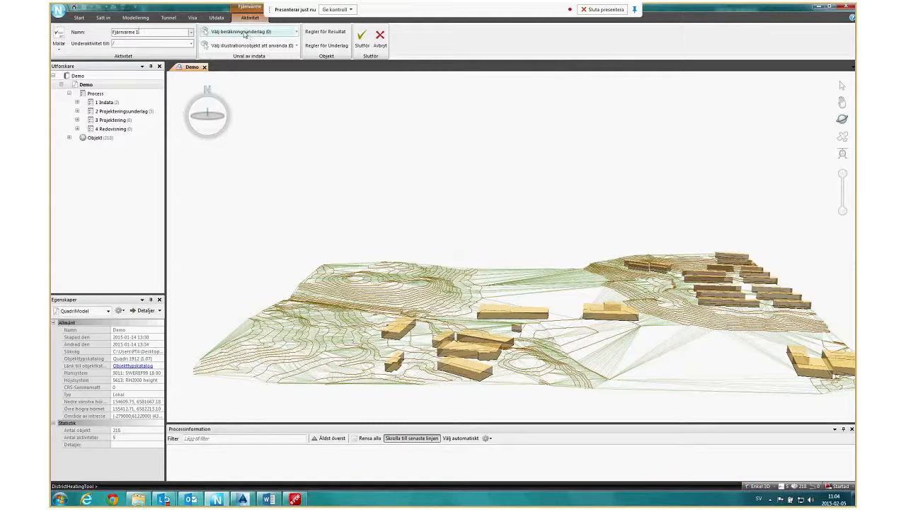
Choose the Bef_mark ground surface activity as the calculation basis (beräkningsunderlag) for the activity Fjärnvärme 1.
click(243, 33)
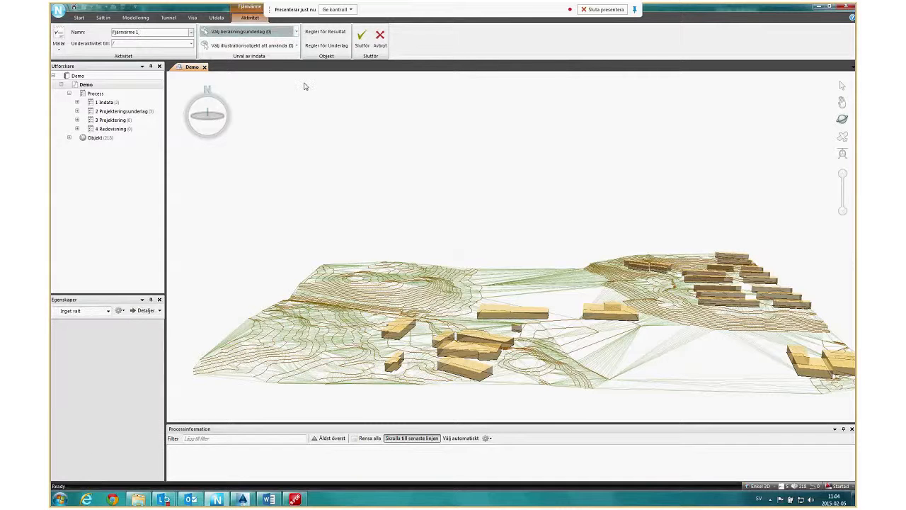
click(273, 179)
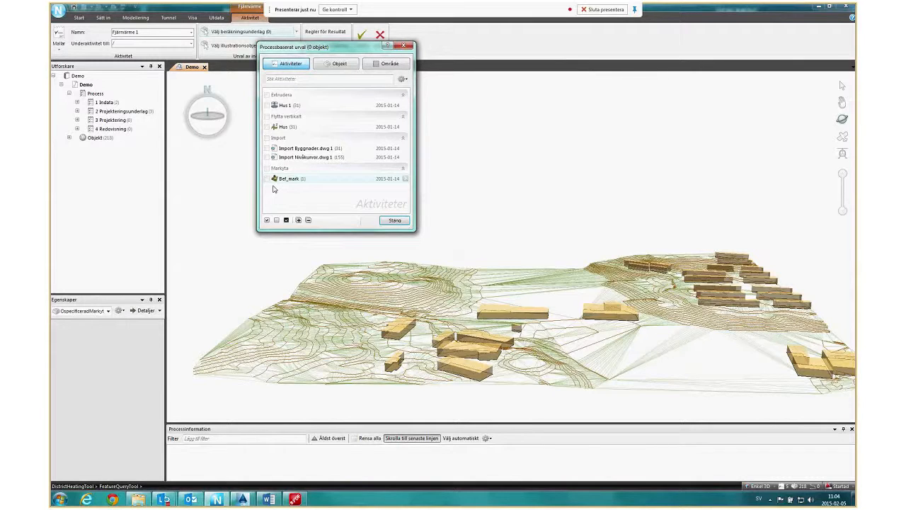
click(267, 178)
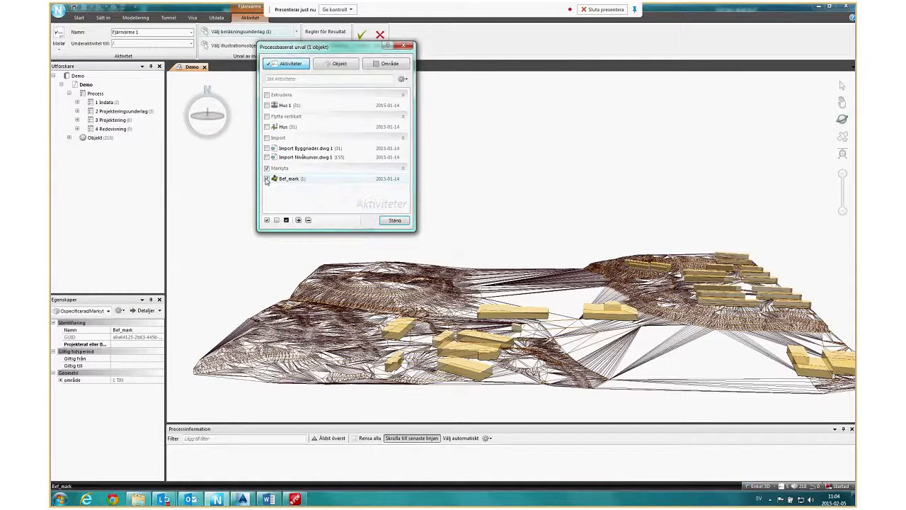
click(395, 221)
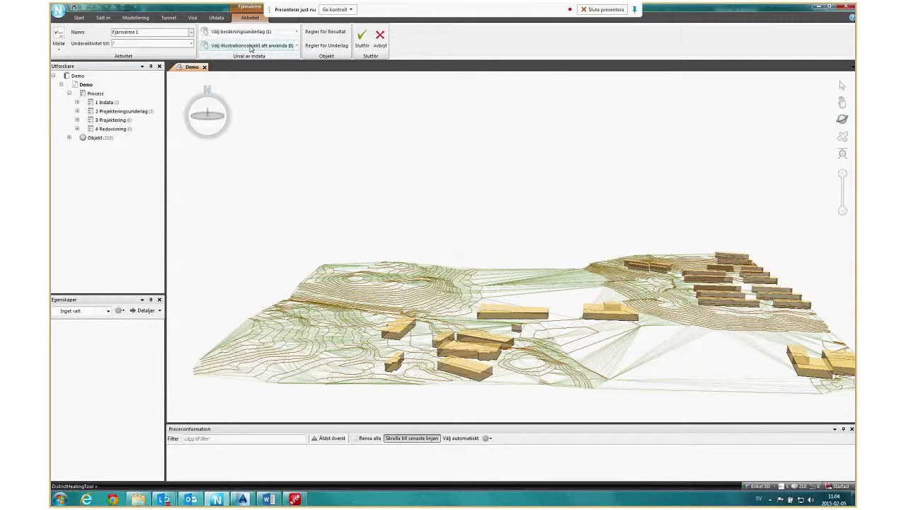
Choose the extruded buildings activity Hus 1 as the illustration objects and complete the Fjärnvärme 1 activity.
click(250, 48)
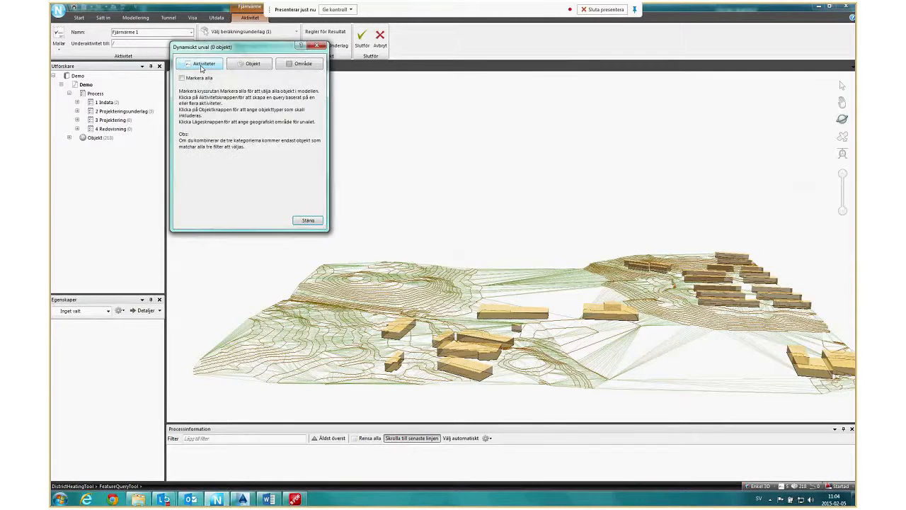
click(180, 105)
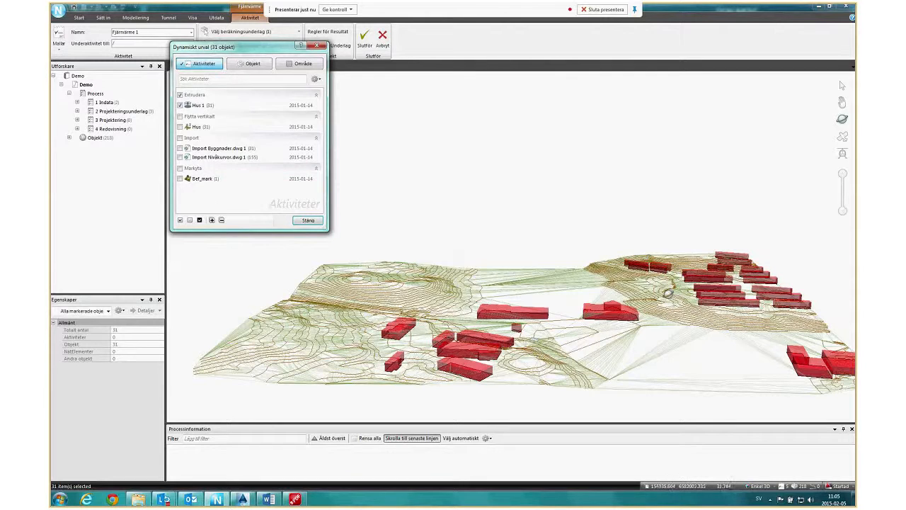
click(308, 220)
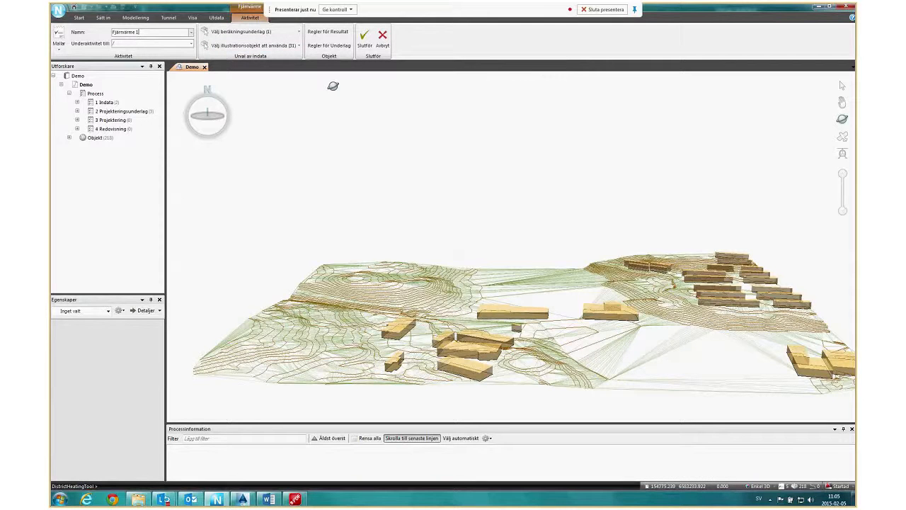
click(364, 38)
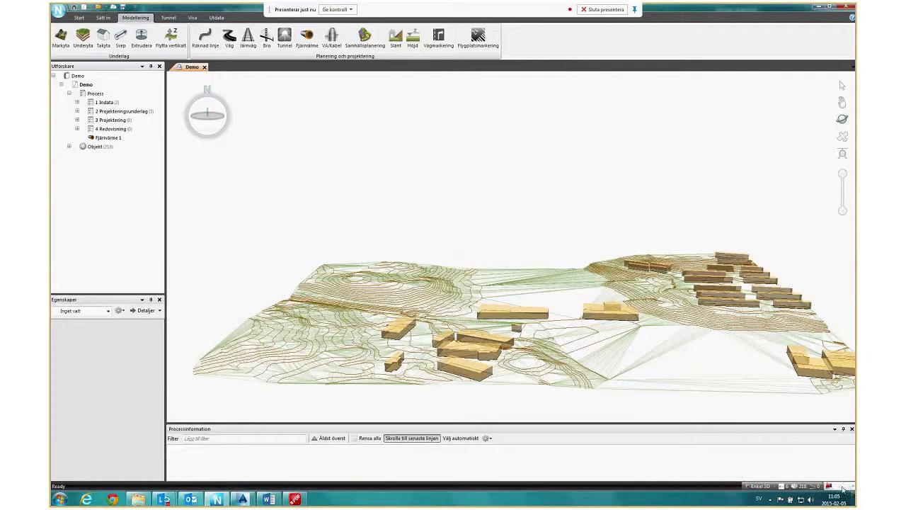
Compare the contour and building drawing in AutoCAD Civil 3D with the Demo model in Novapoint, alternating between the two programs.
mouse_move(842, 489)
click(242, 500)
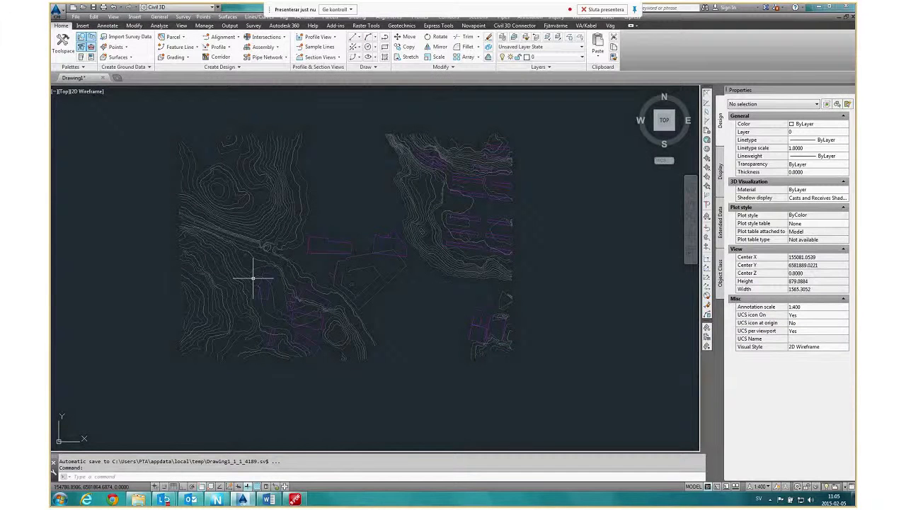
middle_drag(419, 273, 440, 290)
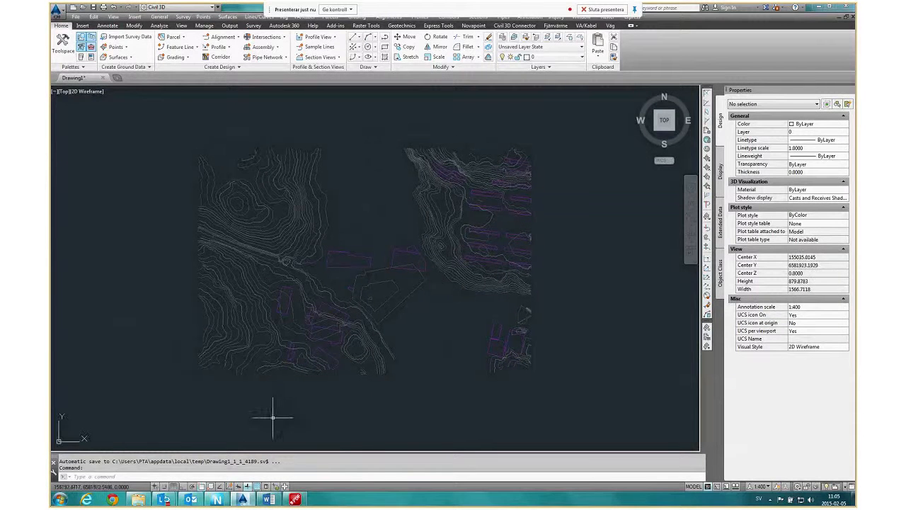
mouse_move(218, 500)
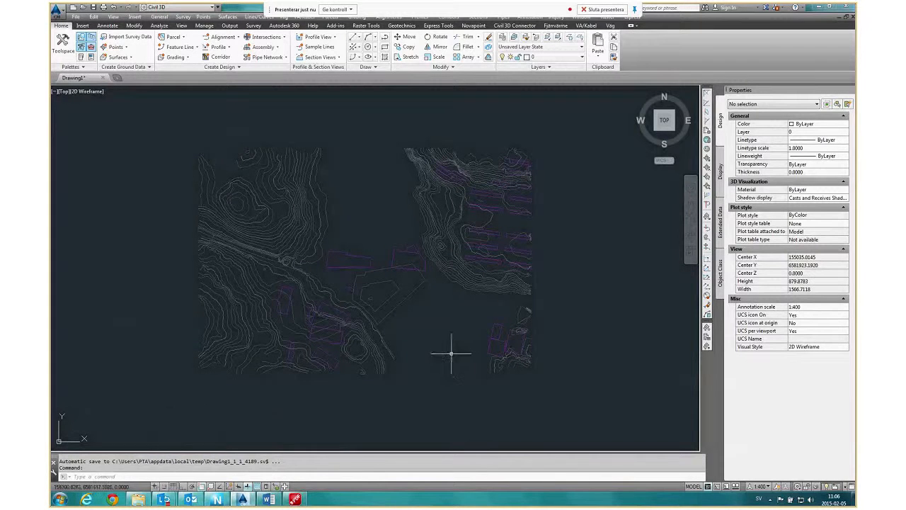
click(219, 501)
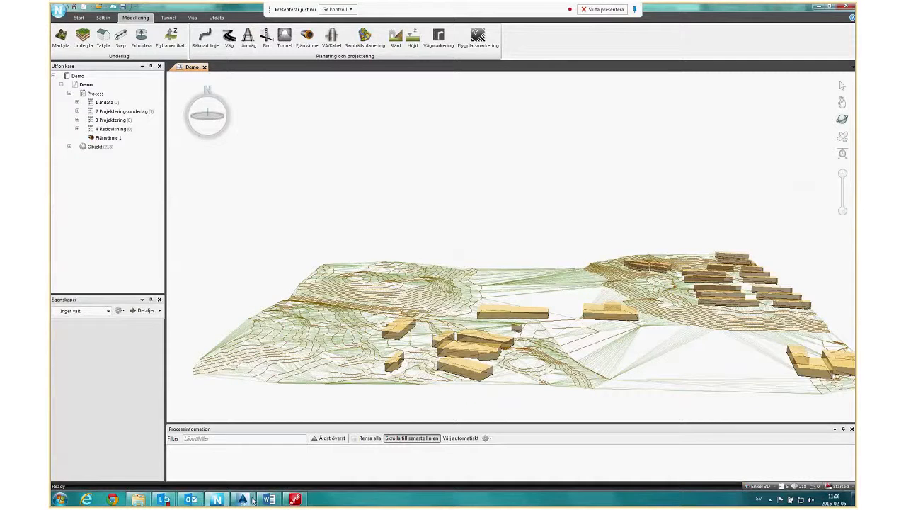
click(250, 500)
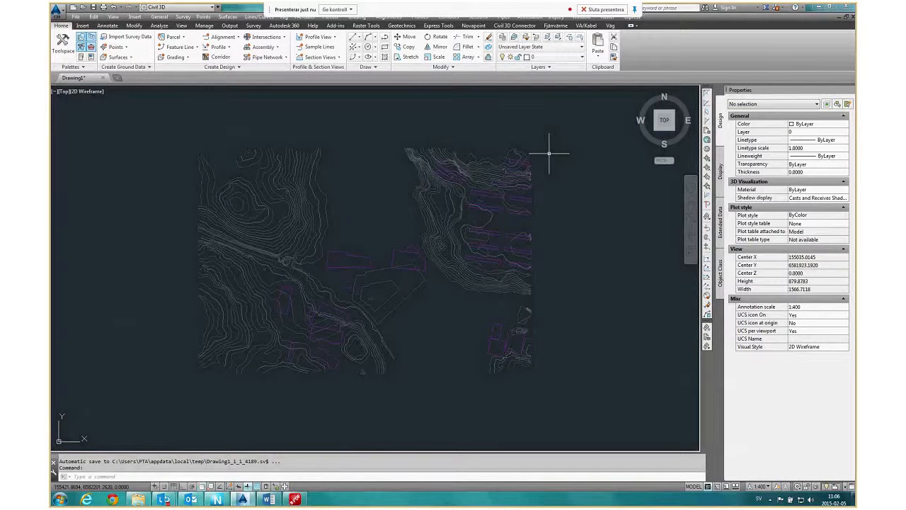
middle_drag(393, 285, 414, 292)
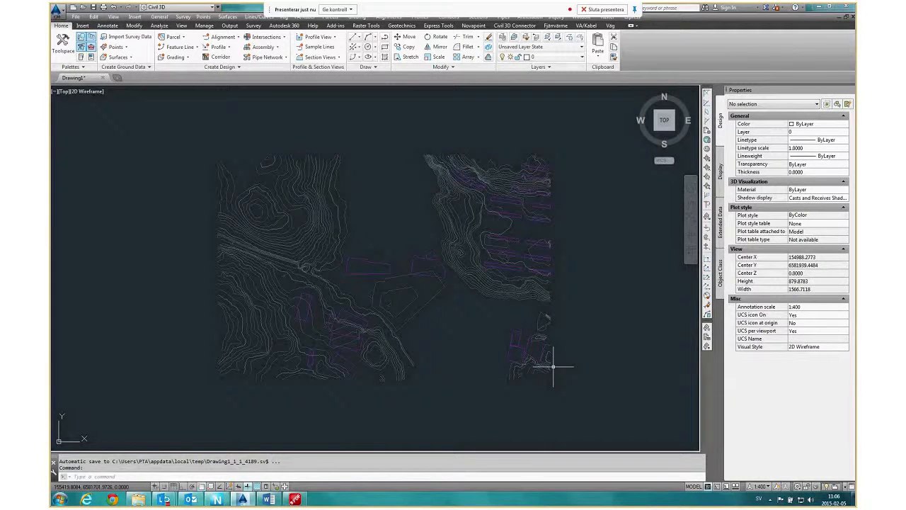
click(219, 499)
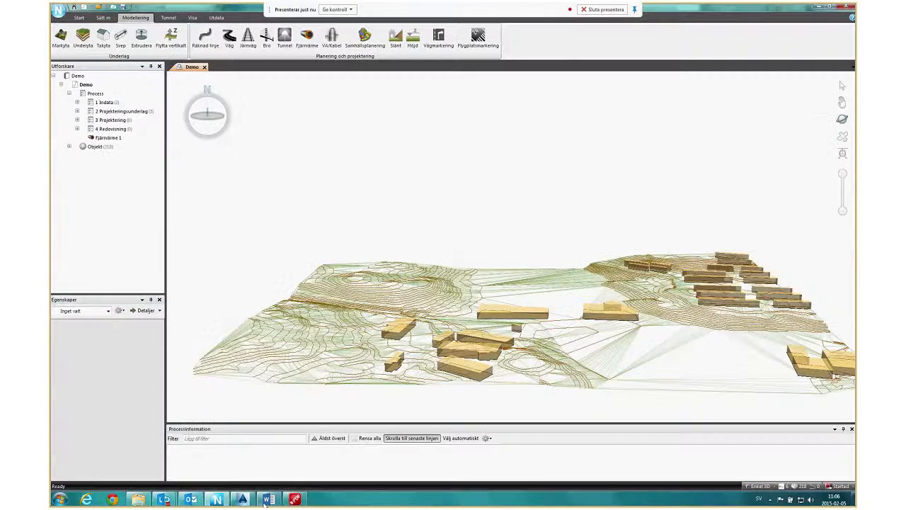
Examine the Civil 3D drawing up close and as a whole, and view the Novapoint terrain model from a slightly different angle.
click(243, 499)
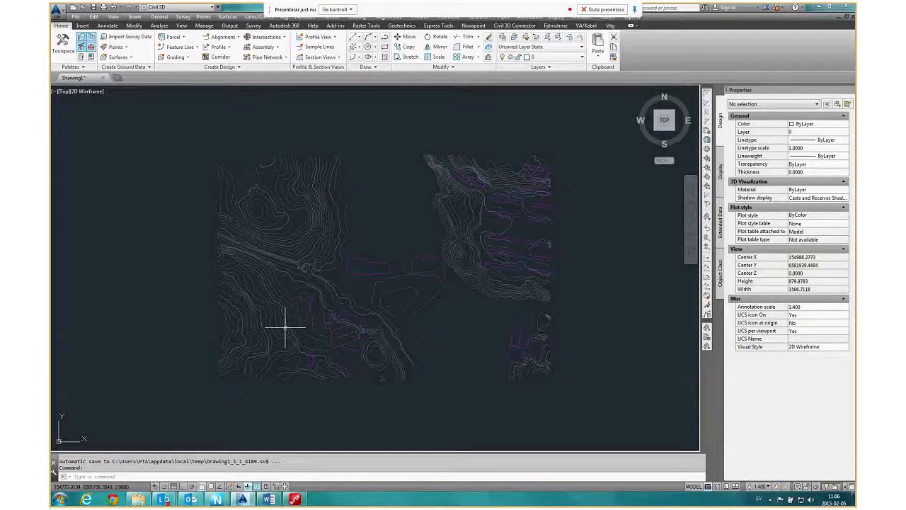
scroll(436, 289, up, 2)
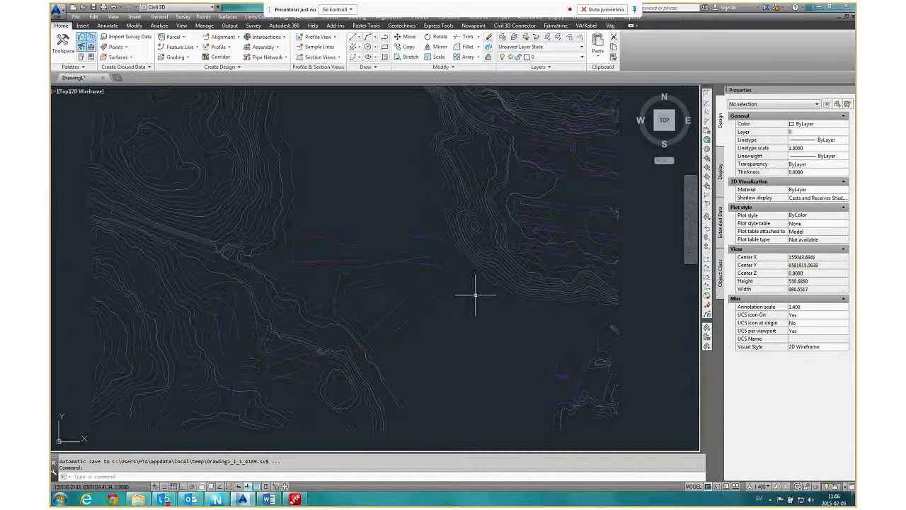
scroll(475, 294, down, 2)
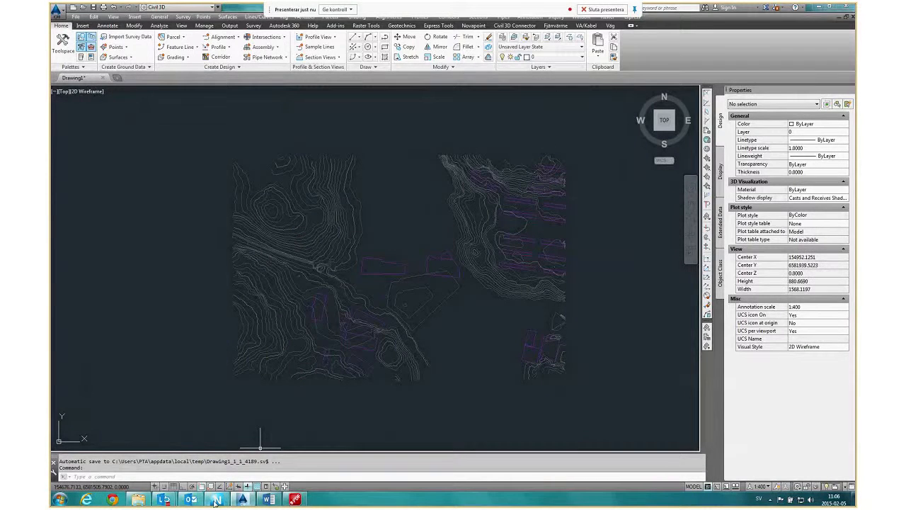
click(217, 500)
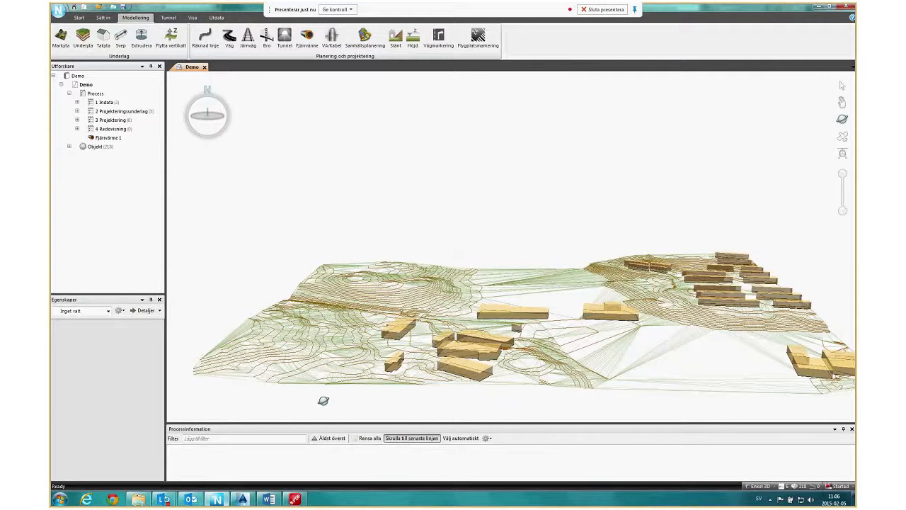
mouse_move(323, 401)
mouse_down()
mouse_move(567, 305)
mouse_move(748, 326)
mouse_move(490, 394)
mouse_move(497, 345)
mouse_move(653, 366)
mouse_up()
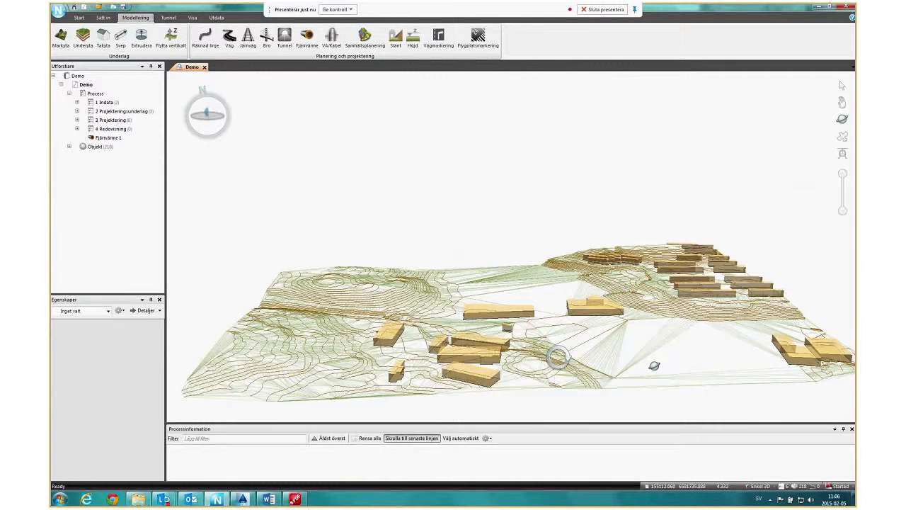
Switch to AutoCAD Civil 3D, review the available modules in the Novapoint module selector and close it without applying changes.
mouse_move(243, 500)
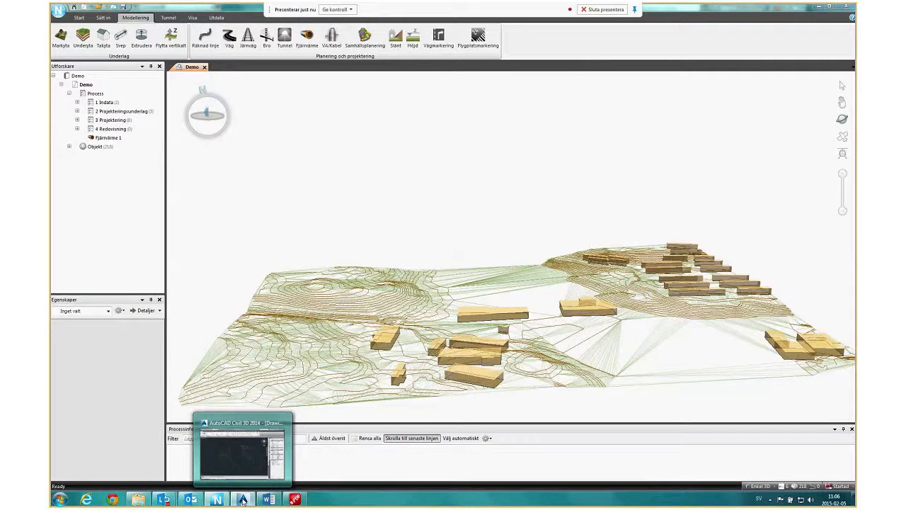
click(243, 500)
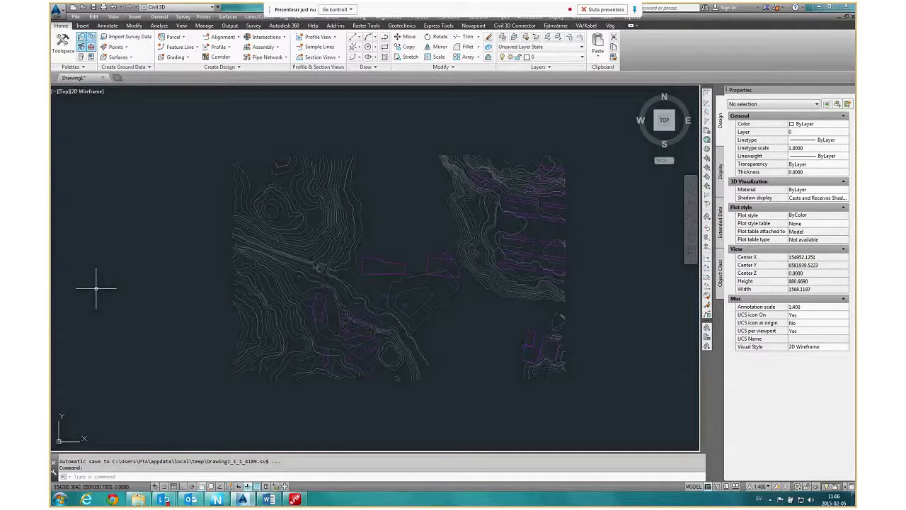
middle_drag(491, 289, 469, 281)
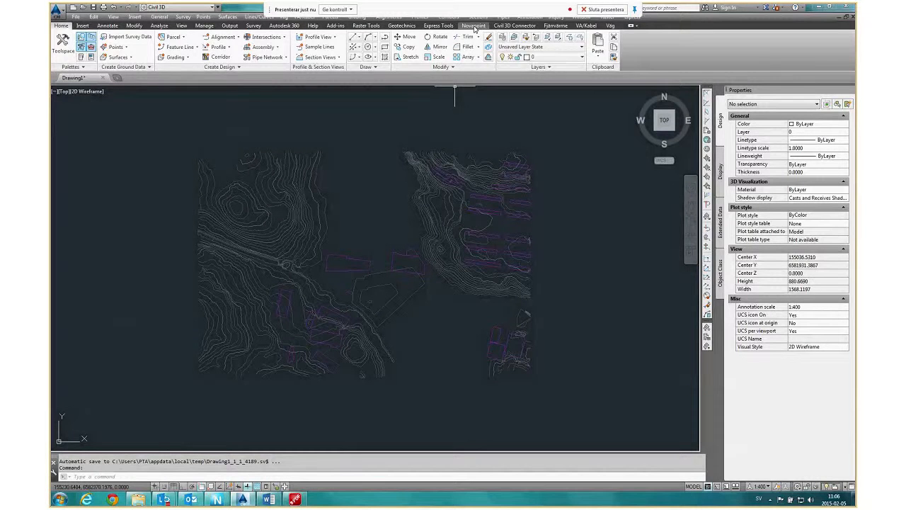
click(473, 26)
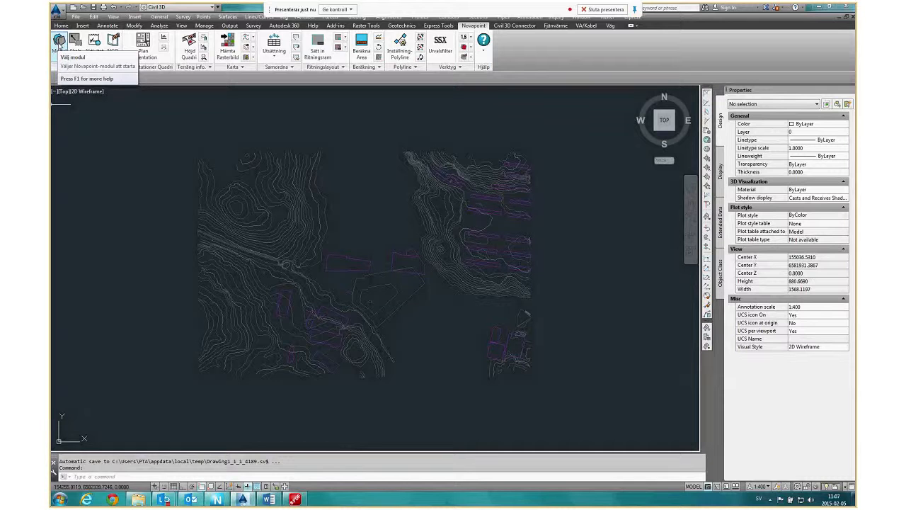
click(59, 46)
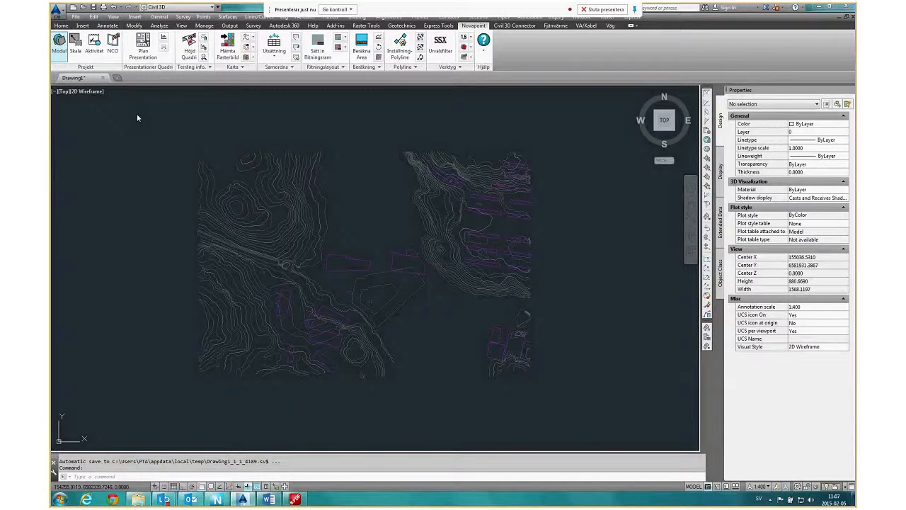
drag(486, 182, 486, 206)
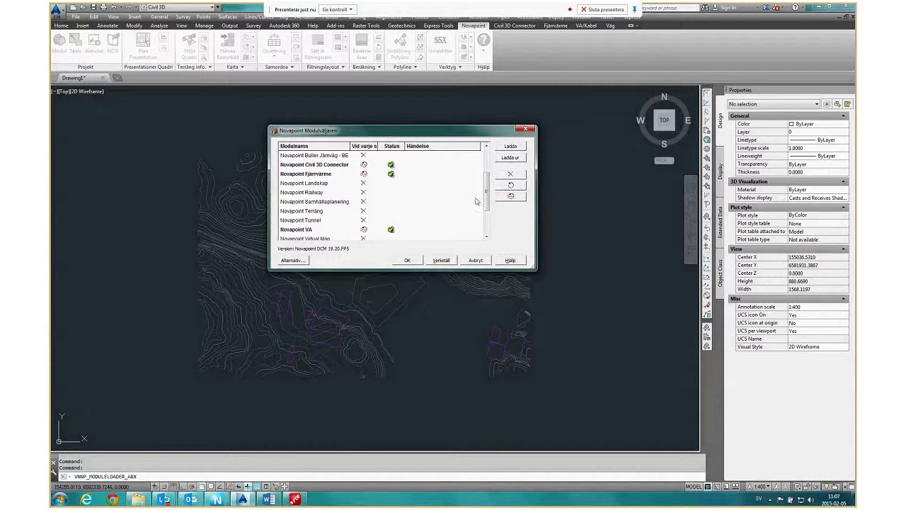
scroll(482, 202, up, 2)
click(311, 156)
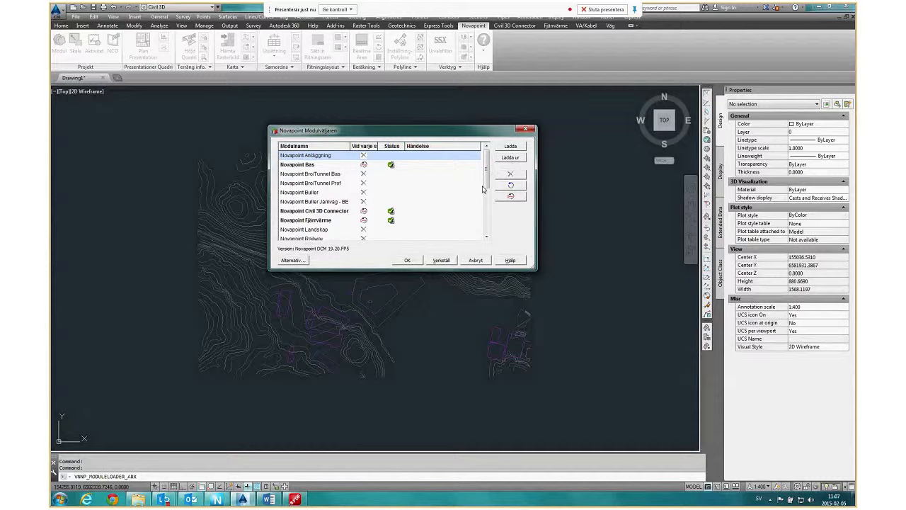
click(476, 260)
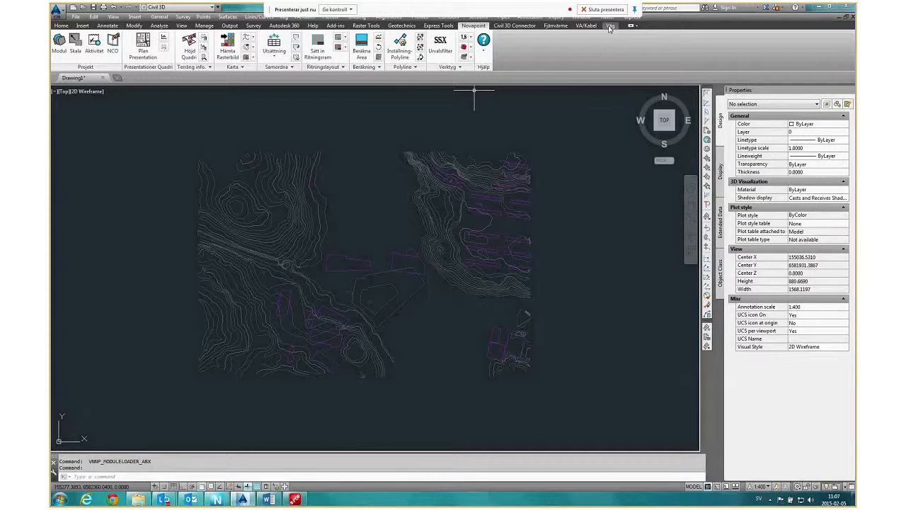
View the Fjärnvärme tools over the Civil 3D drawing and return to the Demo model in Novapoint.
click(557, 26)
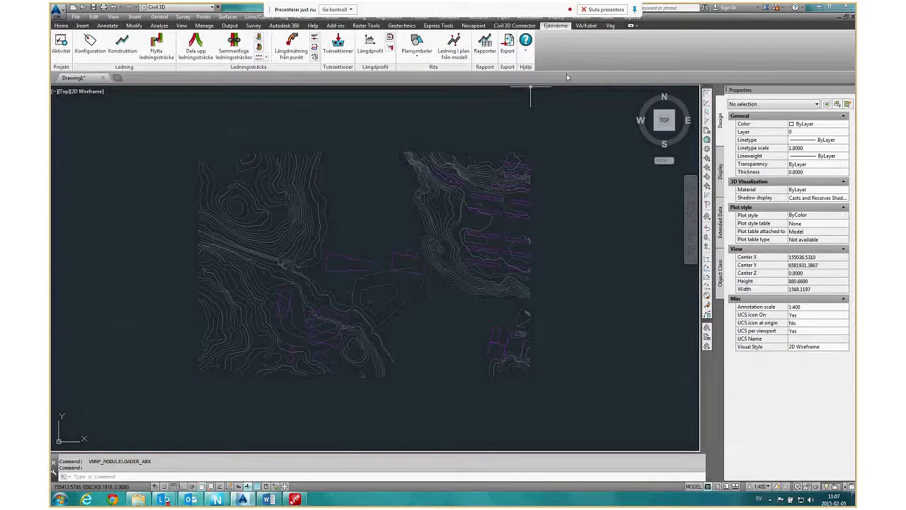
middle_drag(390, 309, 362, 306)
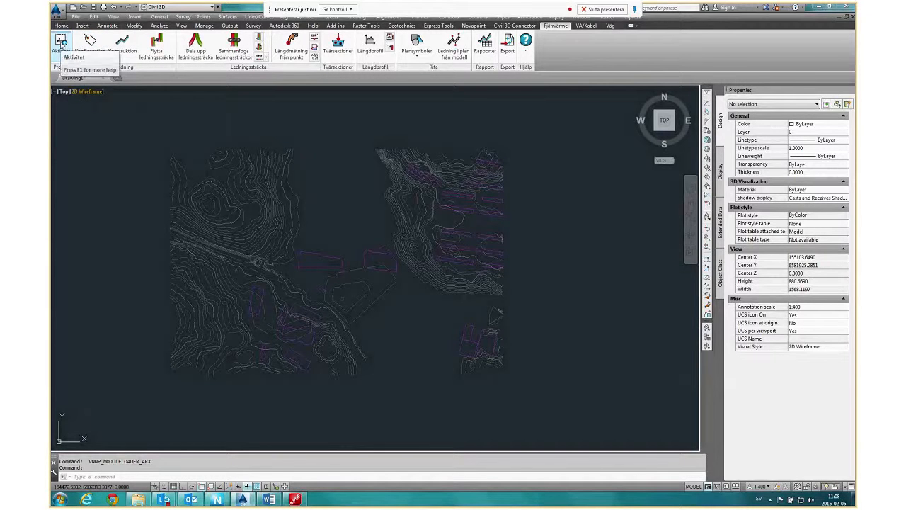
click(226, 500)
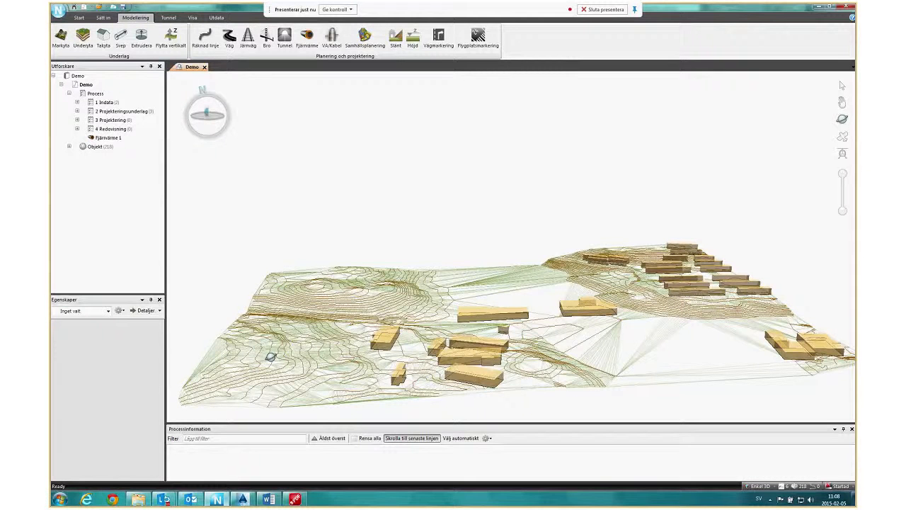
Switch to AutoCAD Civil 3D and select Fjärnvärme 1 as the active district heating activity for the drawing.
click(243, 500)
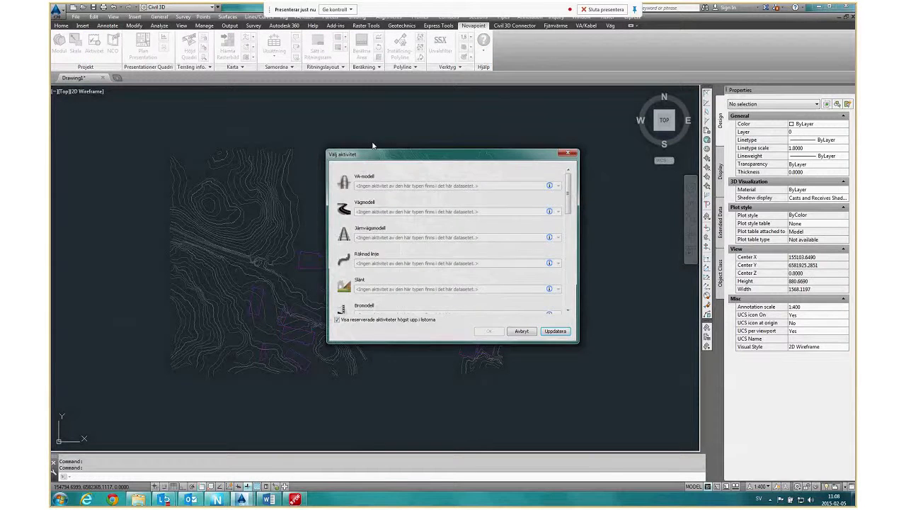
drag(569, 200, 569, 303)
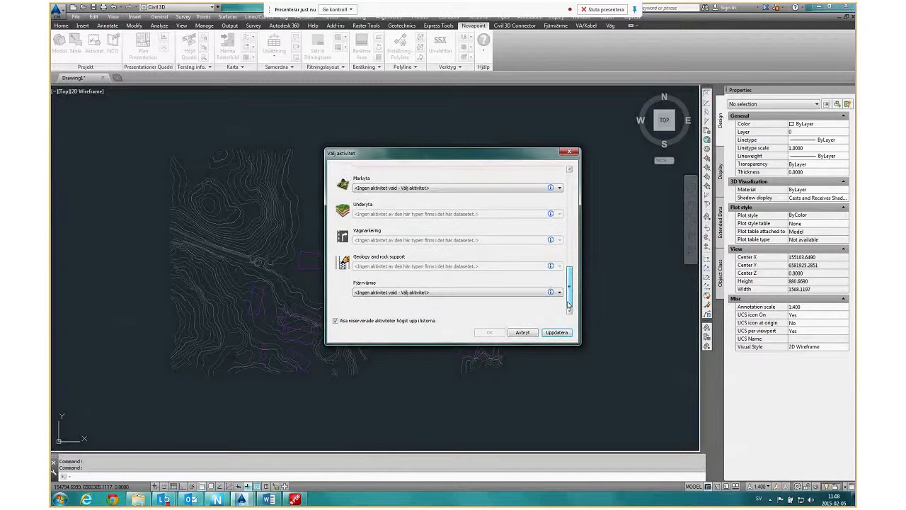
click(373, 293)
click(386, 303)
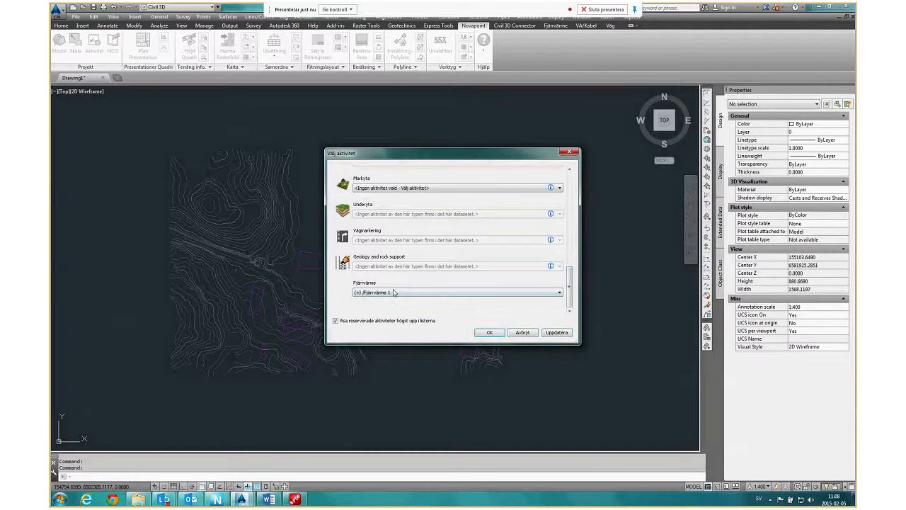
click(488, 333)
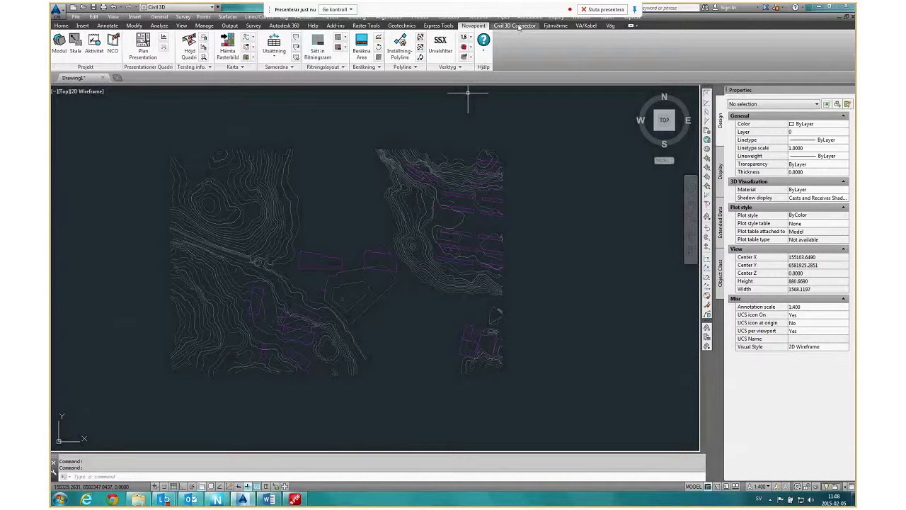
Show the Fjärnvärme tools in Civil 3D, look at the Demo model in Novapoint and return to the Civil 3D drawing.
click(555, 26)
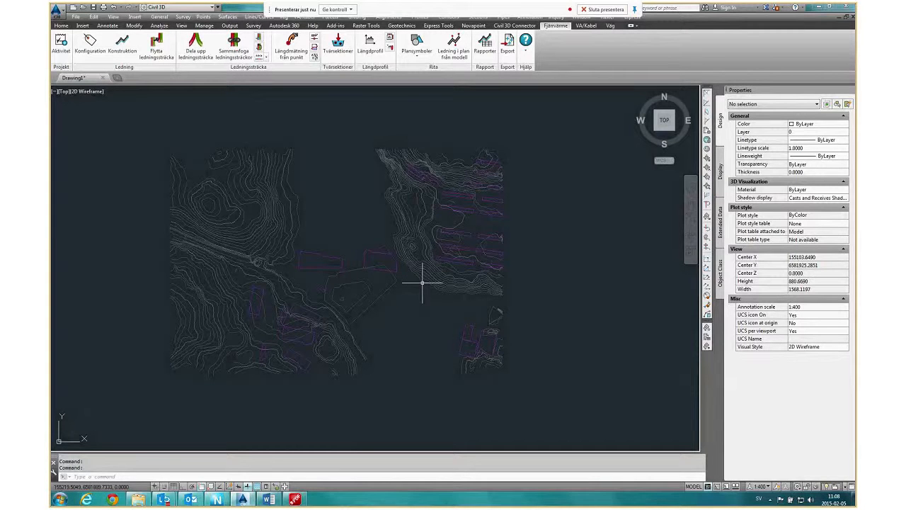
click(217, 500)
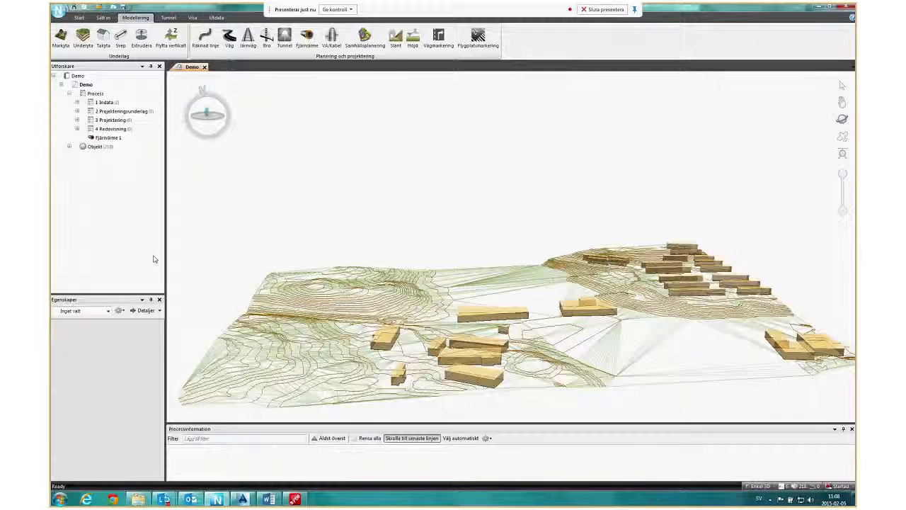
mouse_move(243, 500)
click(243, 500)
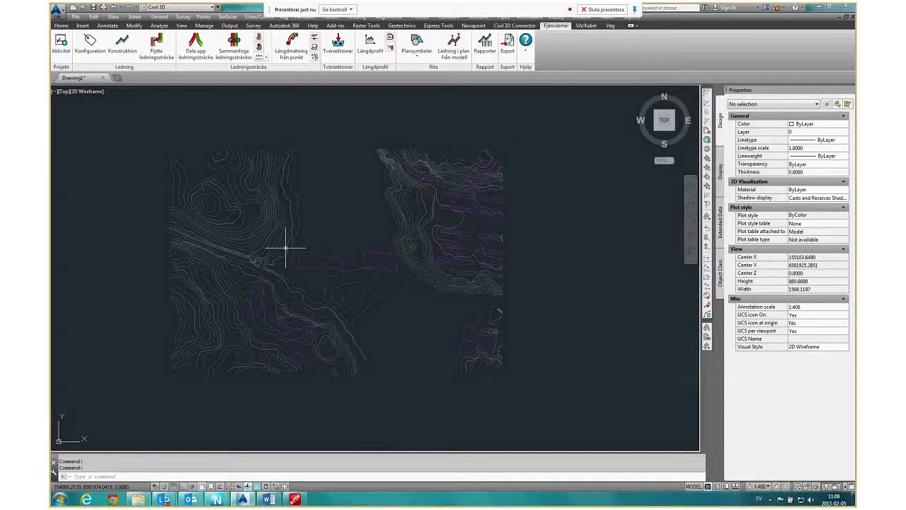
Open the district heating configuration for the activity, creating it as a copy of the standard configuration.
middle_drag(285, 247, 292, 251)
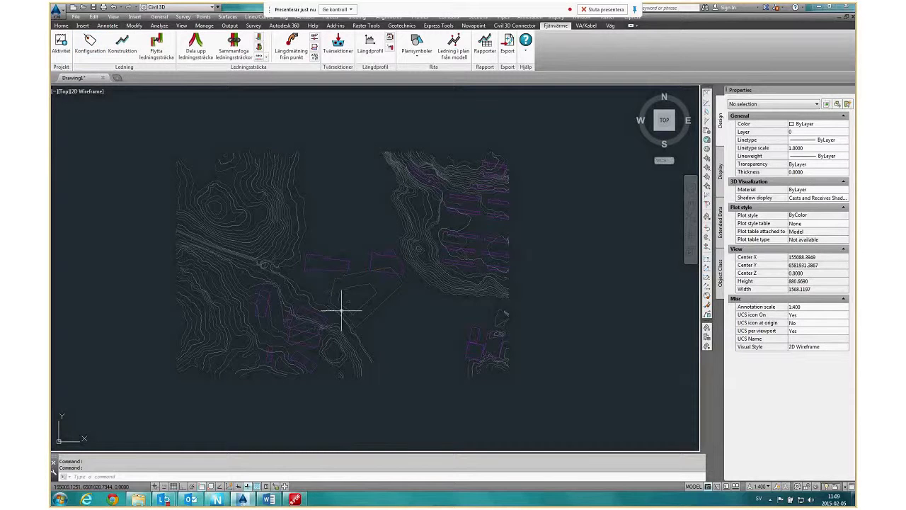
click(92, 46)
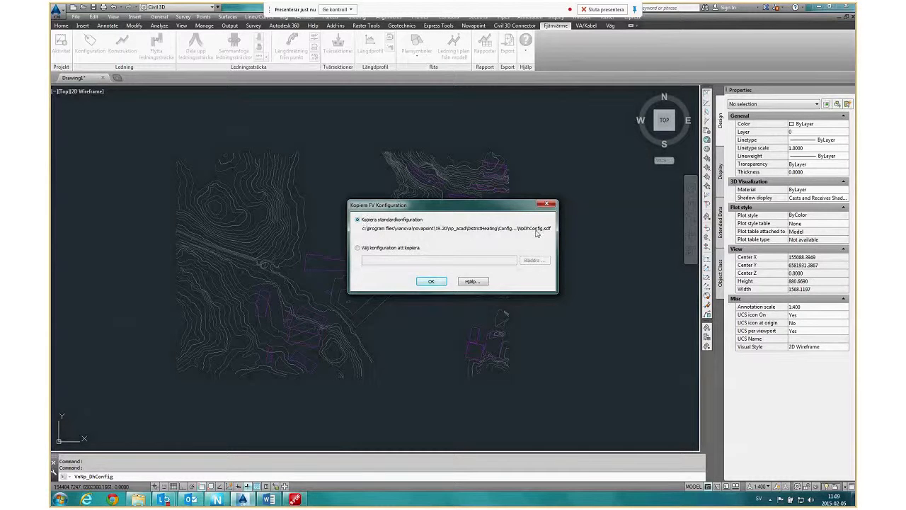
click(432, 281)
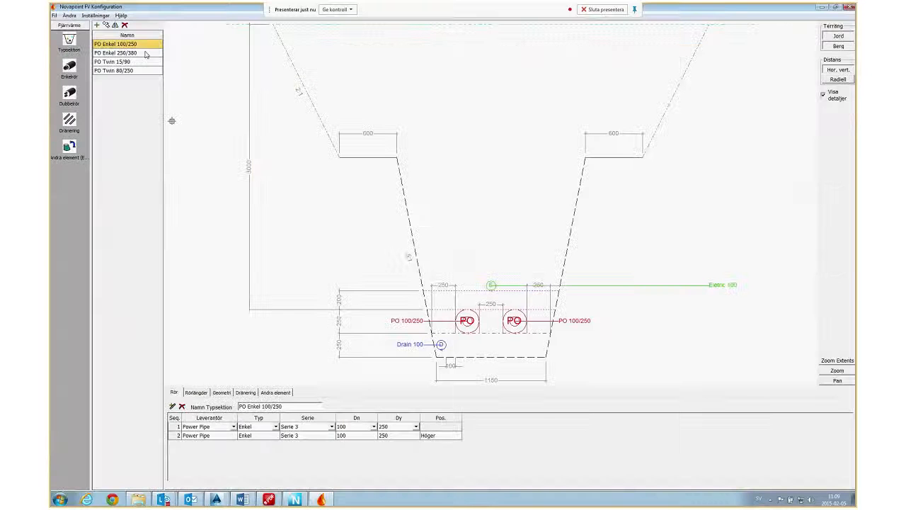
Review the trench cross-sections of the type sections PO Enkel 250/380, PO Twin 15/90 and PO Twin 80/250.
click(131, 53)
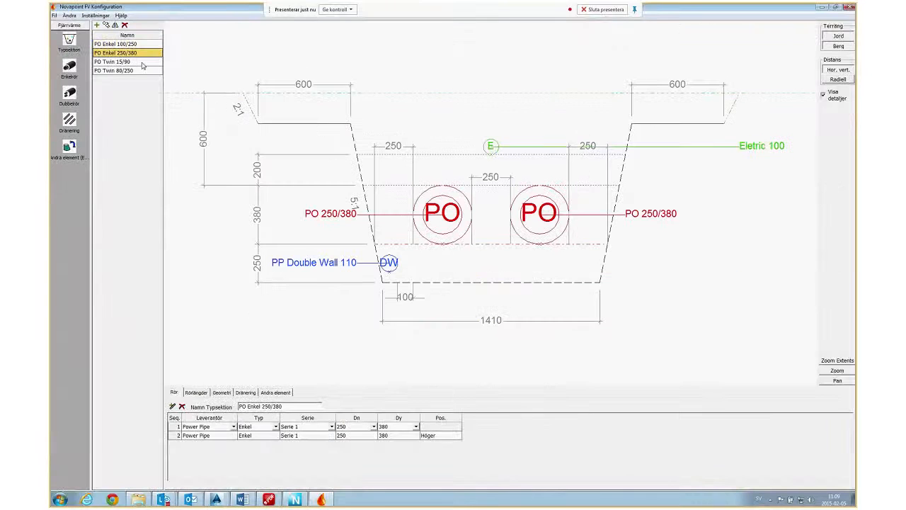
click(142, 62)
key(Down)
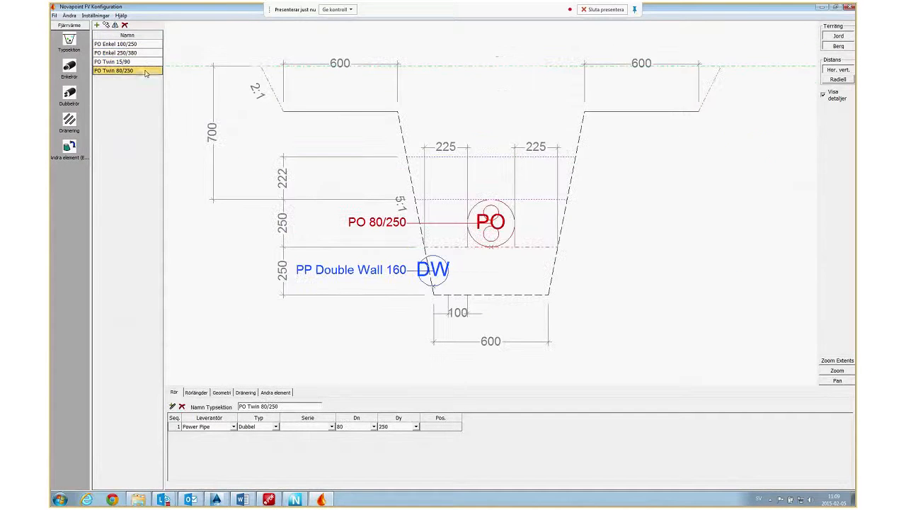
click(134, 52)
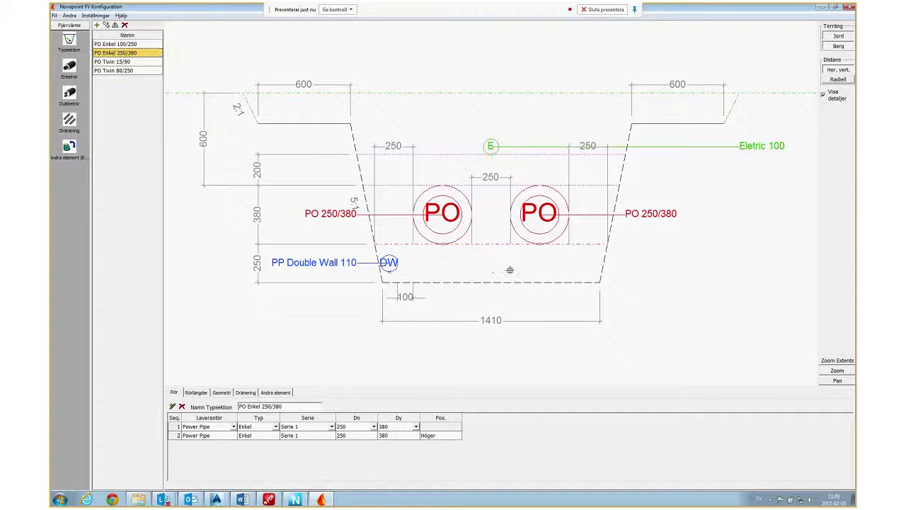
scroll(493, 269, down, 2)
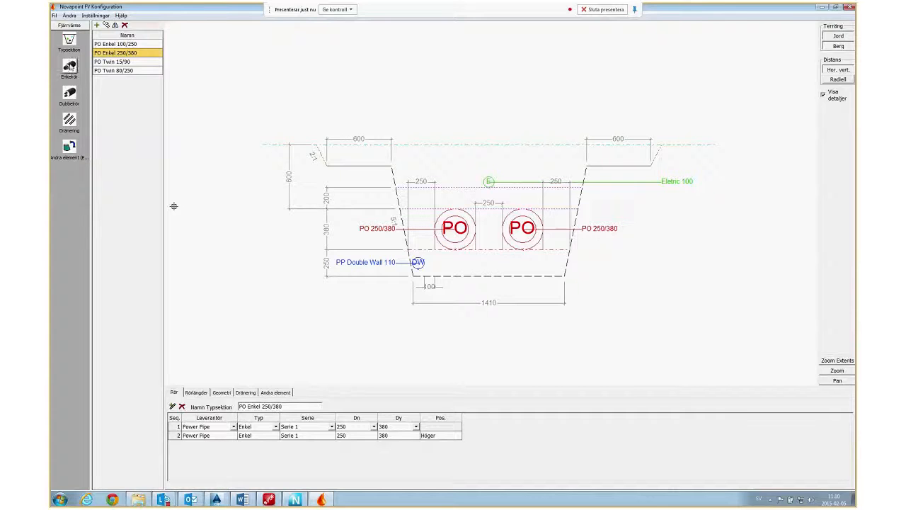
Review Power Pipe's single-pipe catalogue, covering its straight pipes, curved pipes, bends and other components.
click(68, 65)
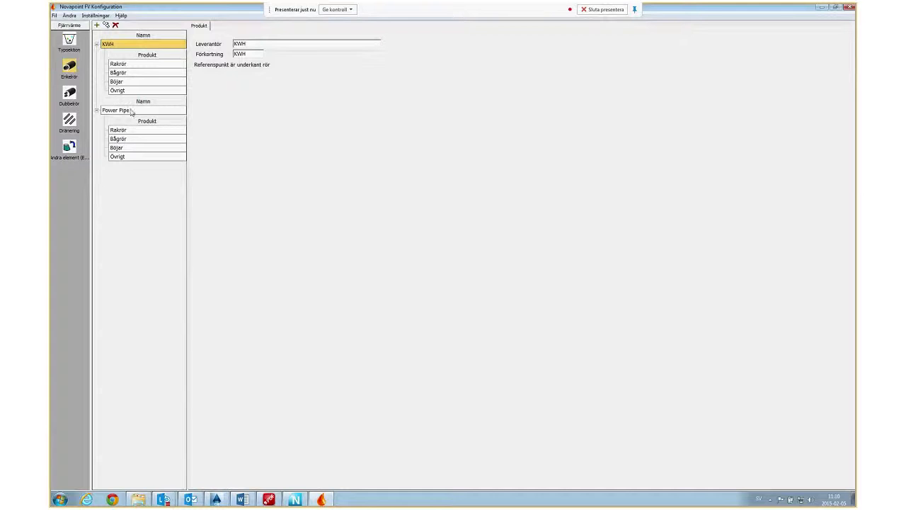
click(132, 111)
click(141, 131)
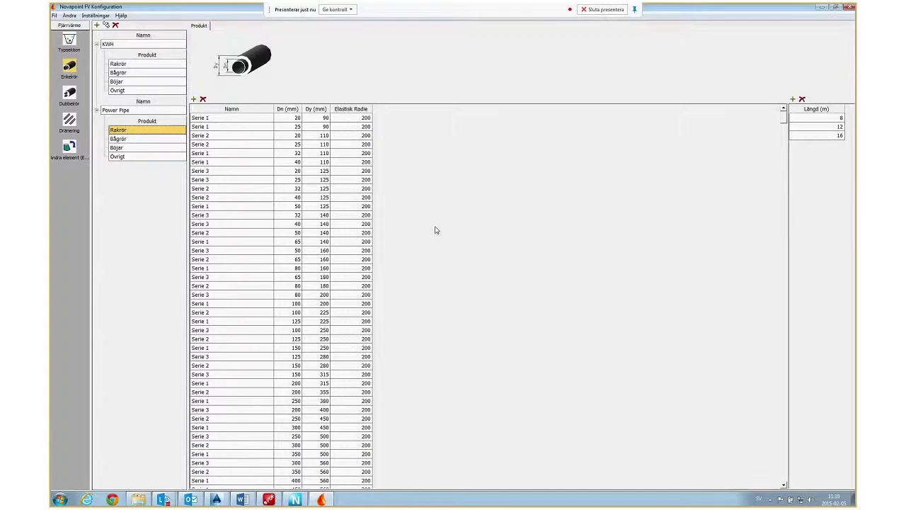
click(139, 140)
click(148, 148)
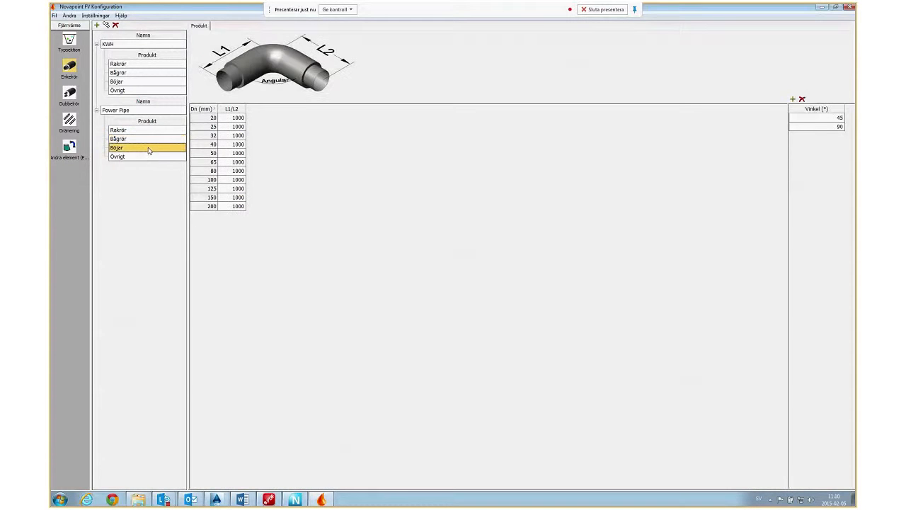
click(150, 156)
click(140, 129)
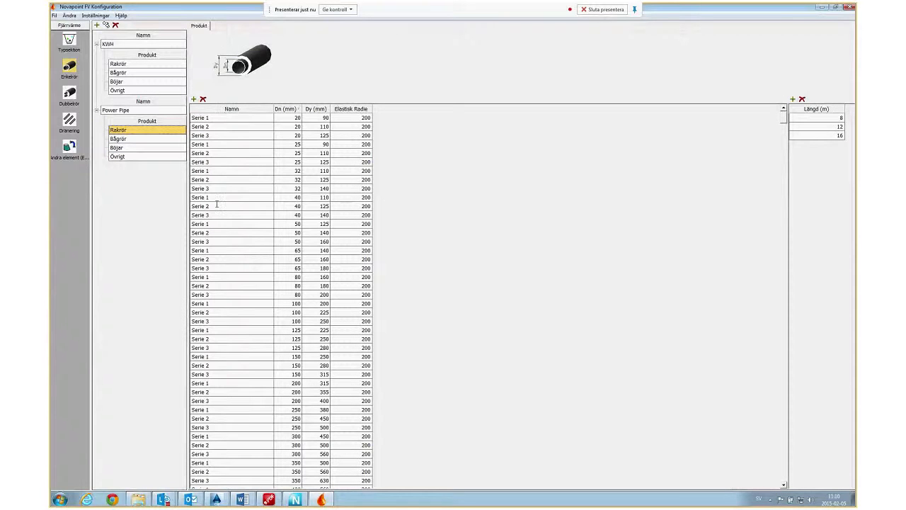
Copy the single-pipe supplier Power Pipe and name the copied supplier Logstor.
click(113, 110)
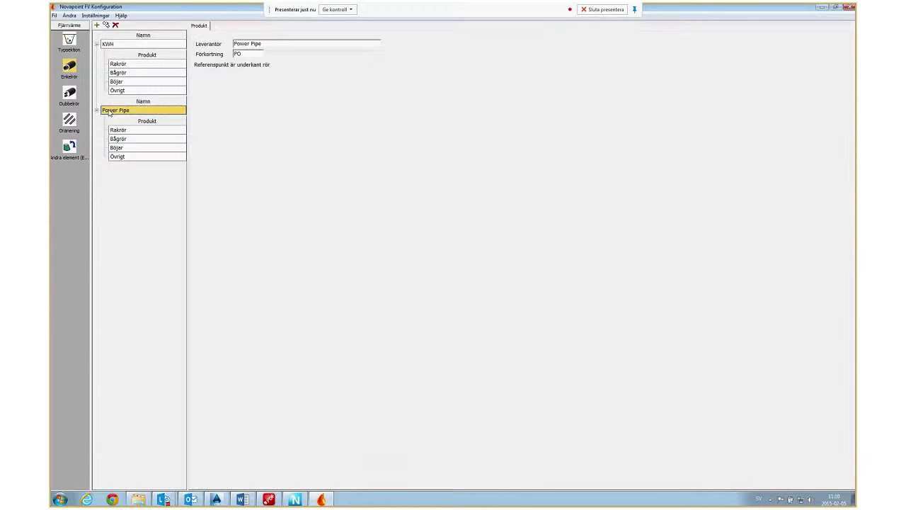
click(106, 27)
drag(284, 44, 269, 44)
key(ctrl+a)
text(Løgstør)
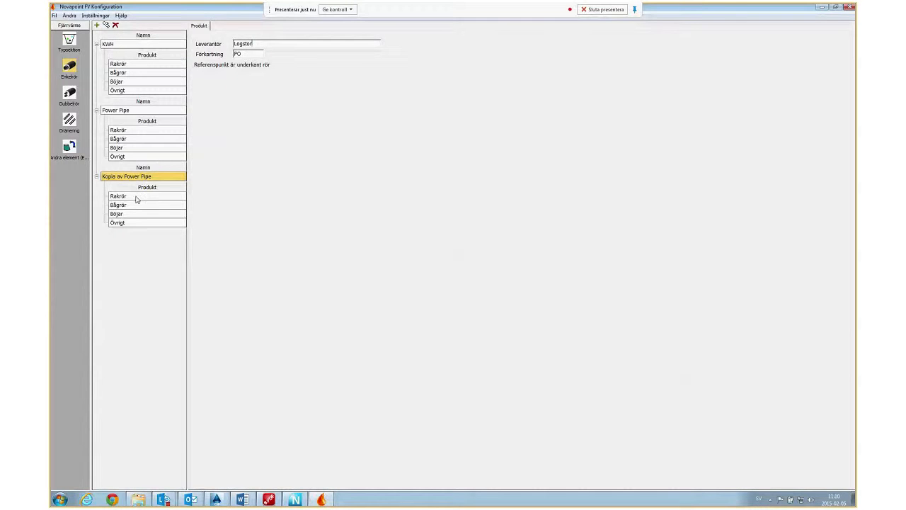
Examine the Dn and Dy dimensions in Logstor's table of straight single pipes.
click(138, 200)
double_click(299, 117)
key(Tab)
click(315, 127)
click(315, 136)
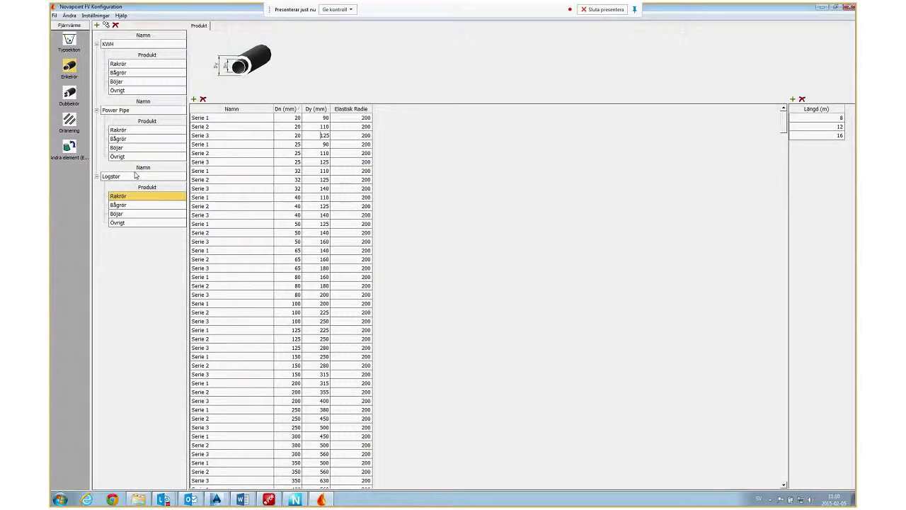
Examine KWH's straight double pipes, its other double-pipe components such as Fixrör, Kompensator and T-stycke, and its straight single pipes.
click(70, 93)
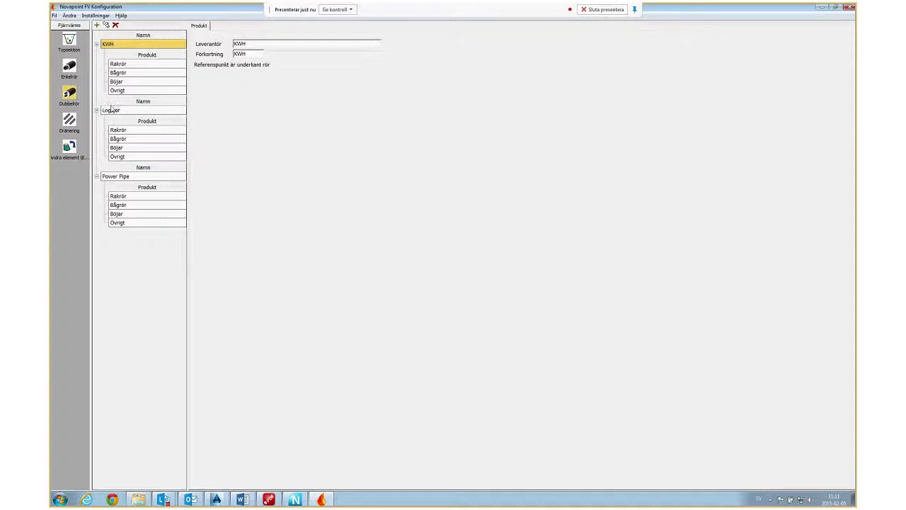
click(144, 64)
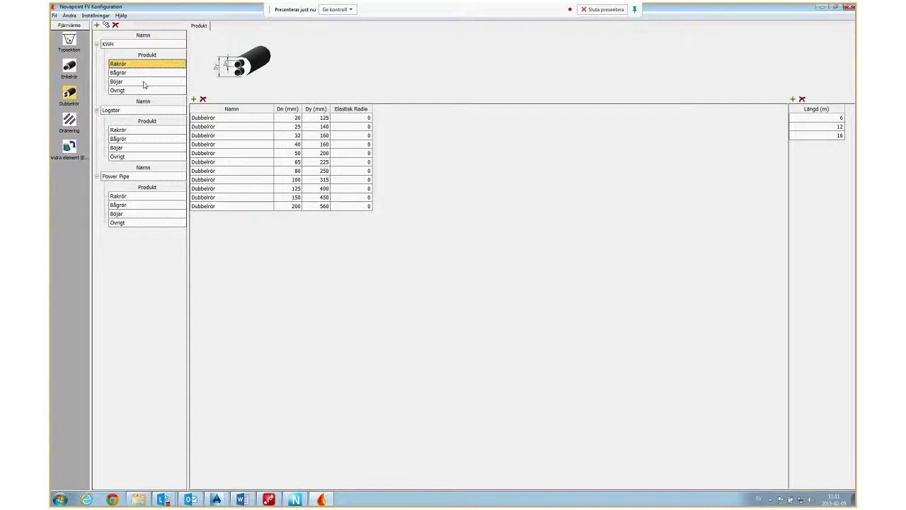
click(117, 91)
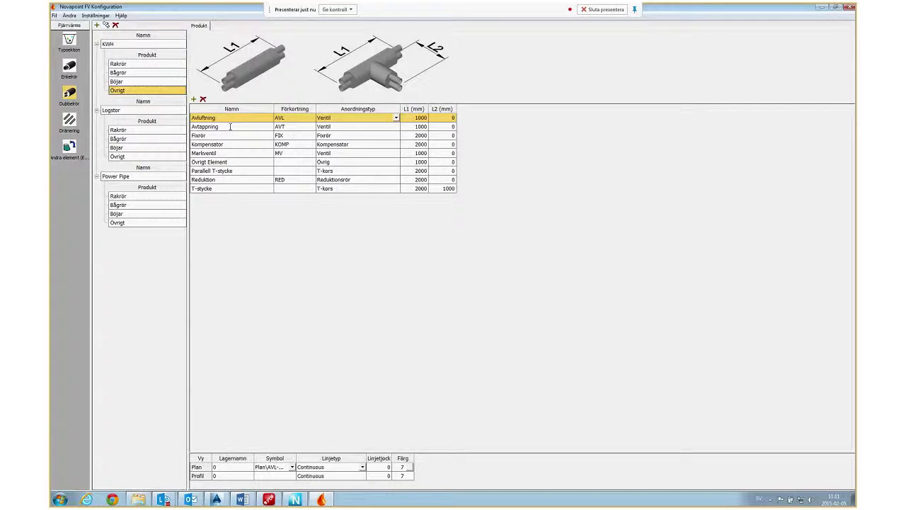
click(230, 127)
click(236, 135)
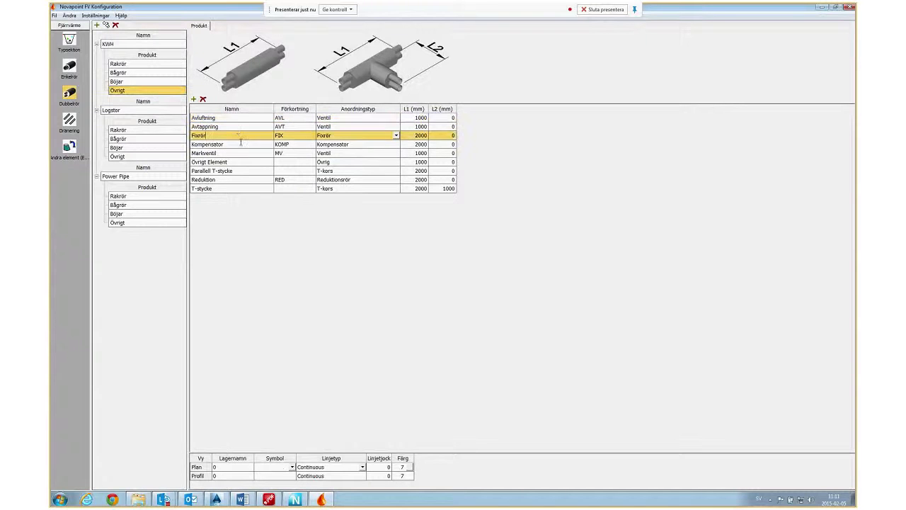
click(241, 144)
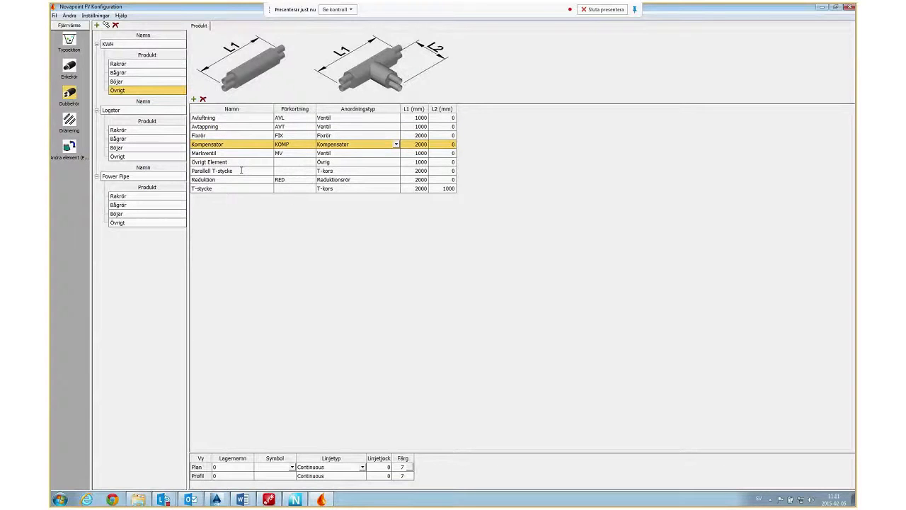
click(242, 170)
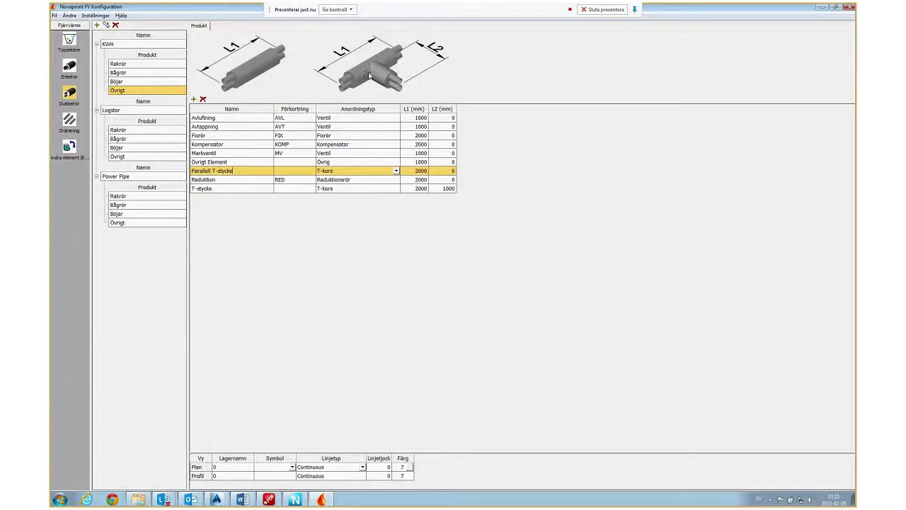
click(229, 189)
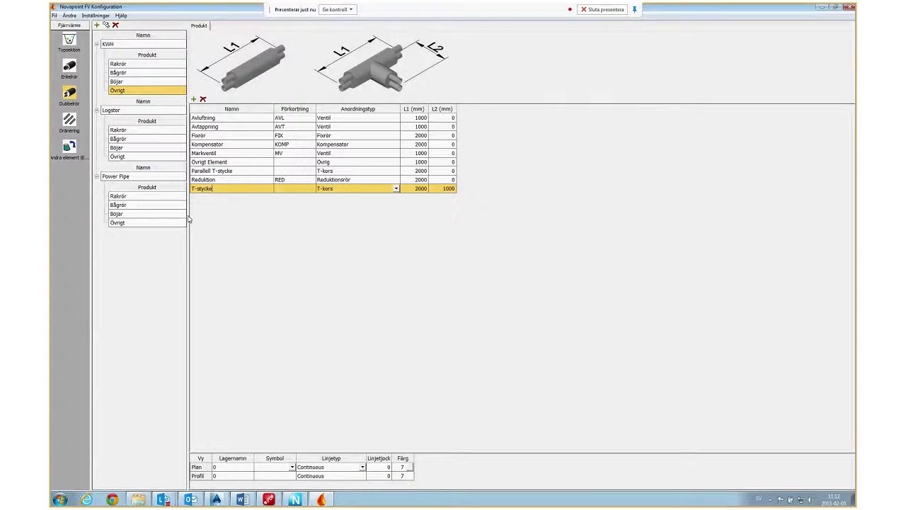
click(69, 67)
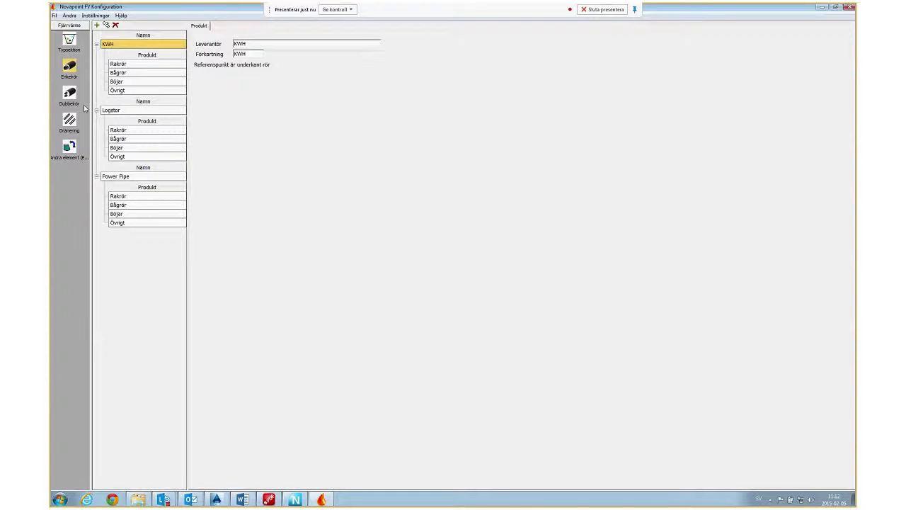
click(133, 65)
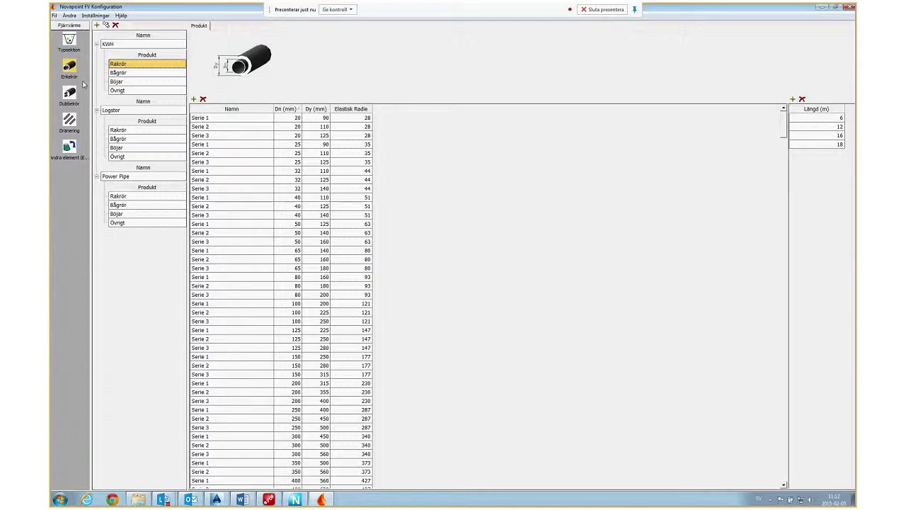
Add a new type section named Test to the configuration.
click(69, 40)
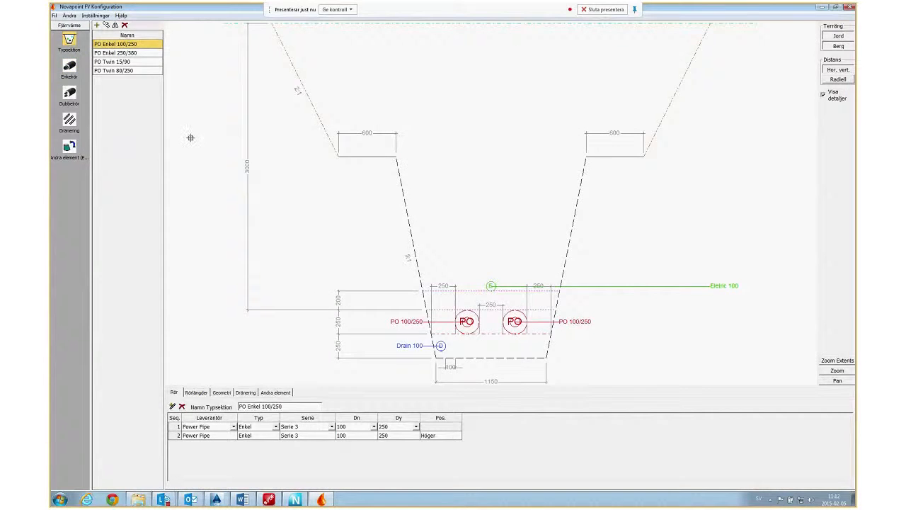
click(97, 25)
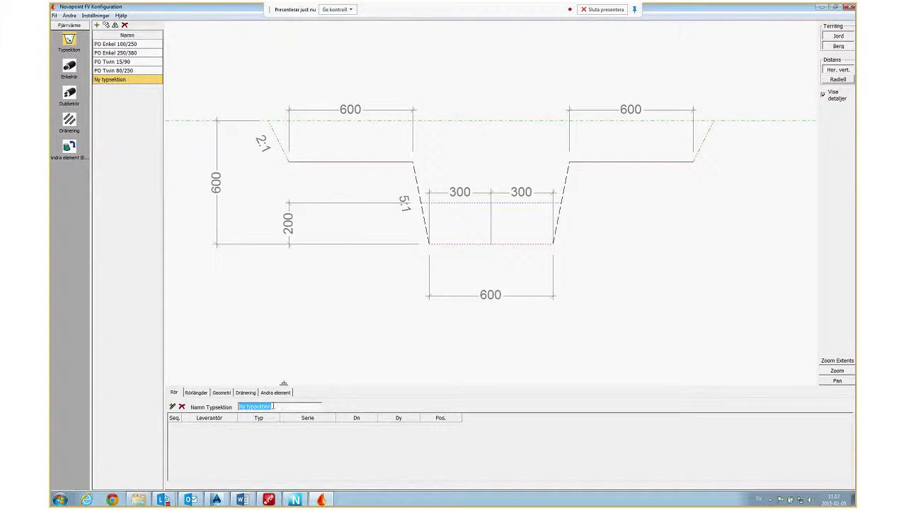
text(Test)
click(142, 70)
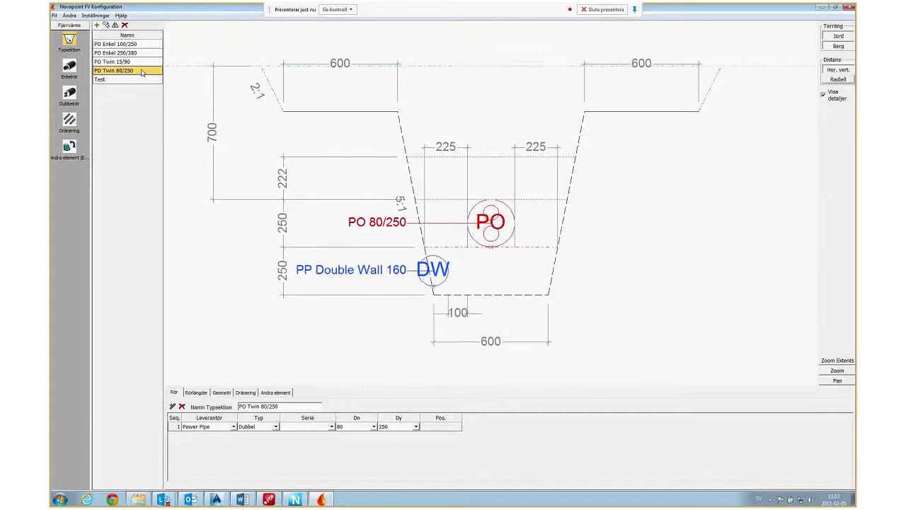
Turn off rock (Berg) in the terrain shown for section Test and add KWH Serie 1 single pipes of size 20/90.
click(142, 80)
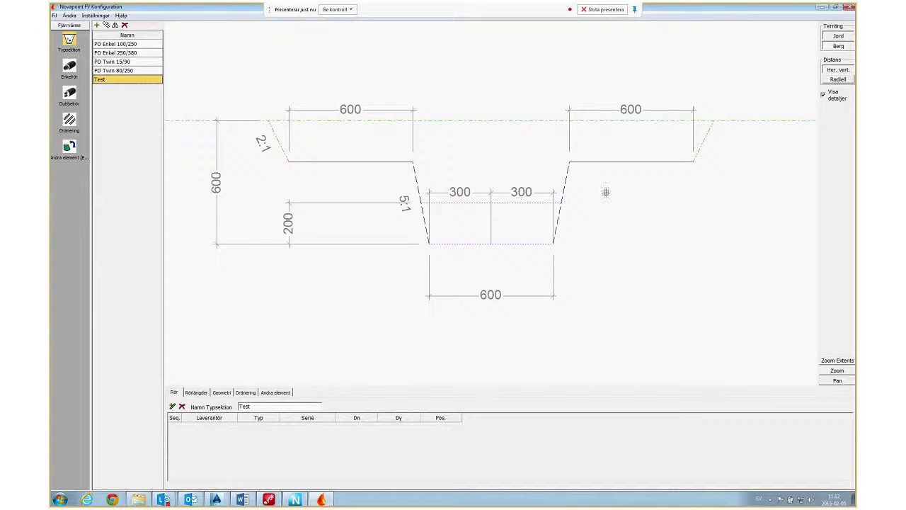
click(839, 46)
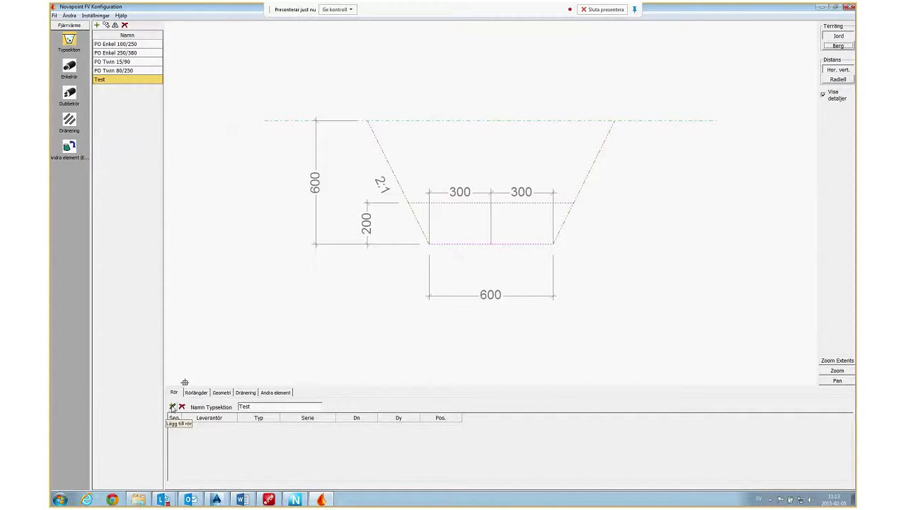
click(172, 407)
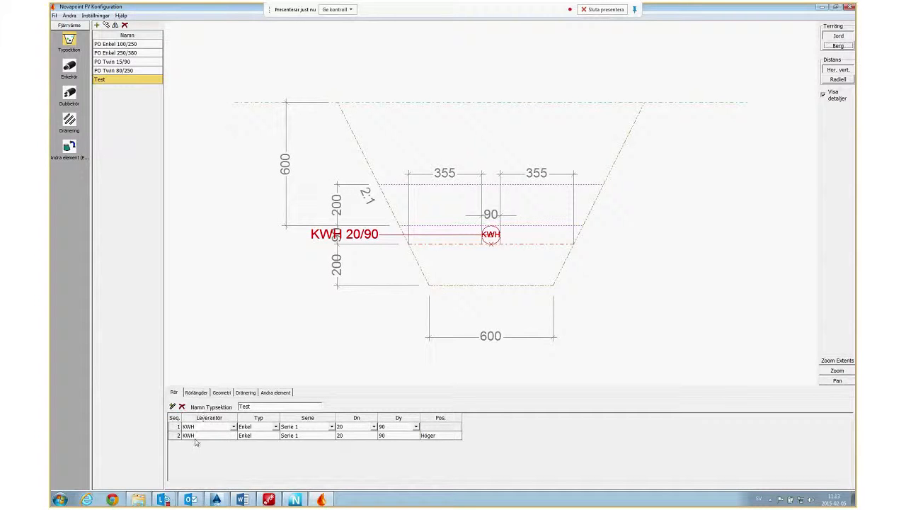
Check the suppliers offered for Test's first pipe against the single-pipe catalogue and return to the type sections.
click(234, 435)
click(69, 67)
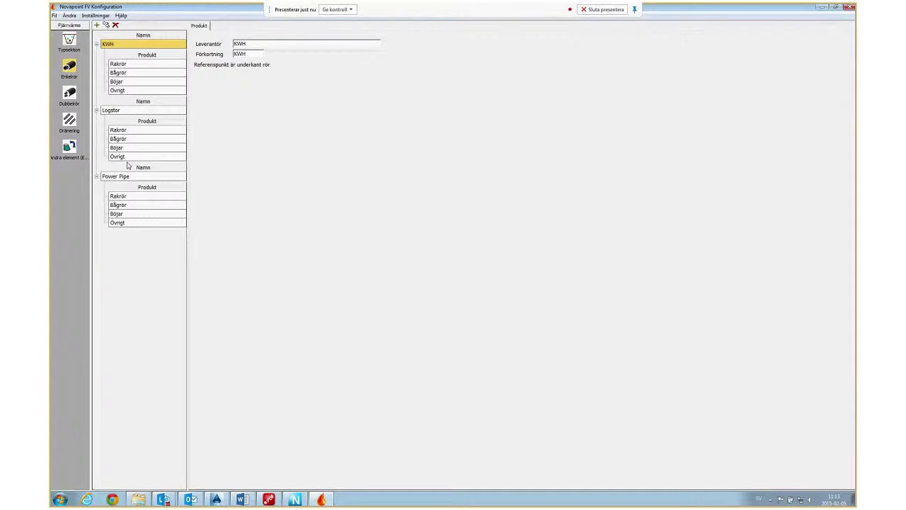
click(71, 40)
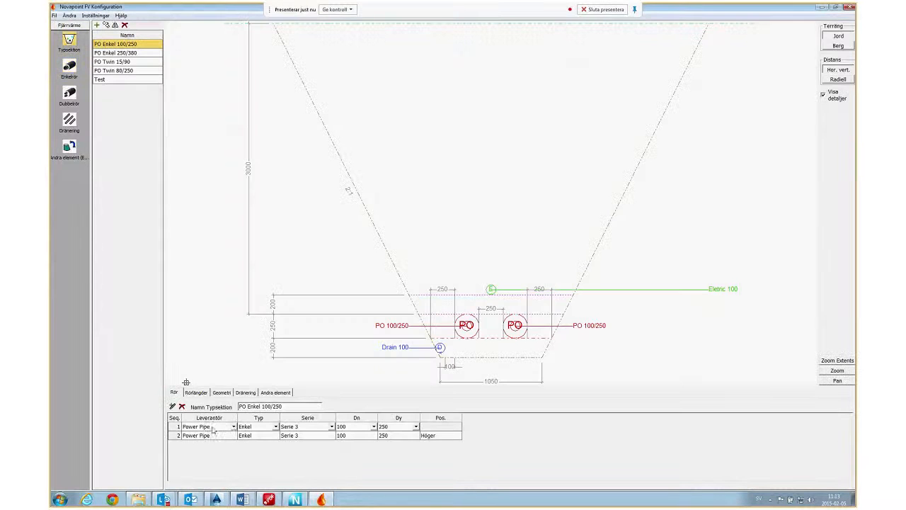
Add a second pipe to type section Test and set the supplier of both pipes to Power Pipe.
click(233, 428)
click(233, 428)
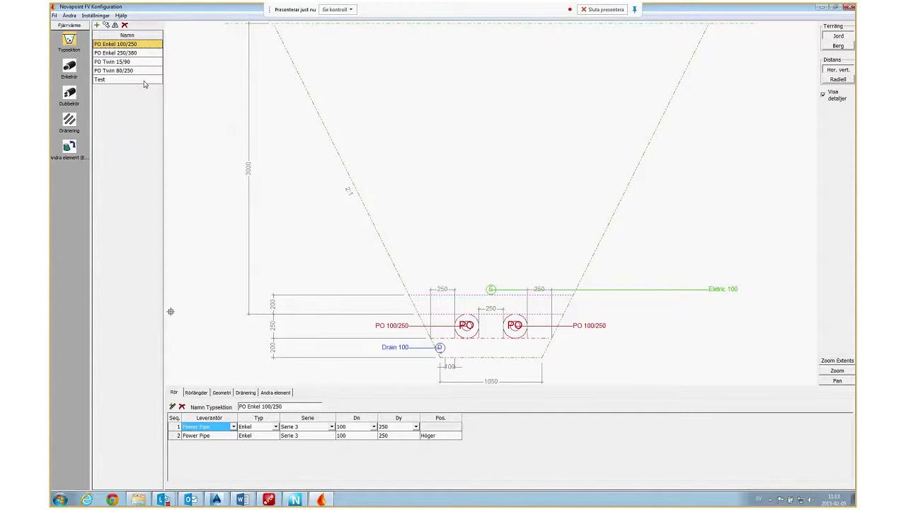
click(122, 80)
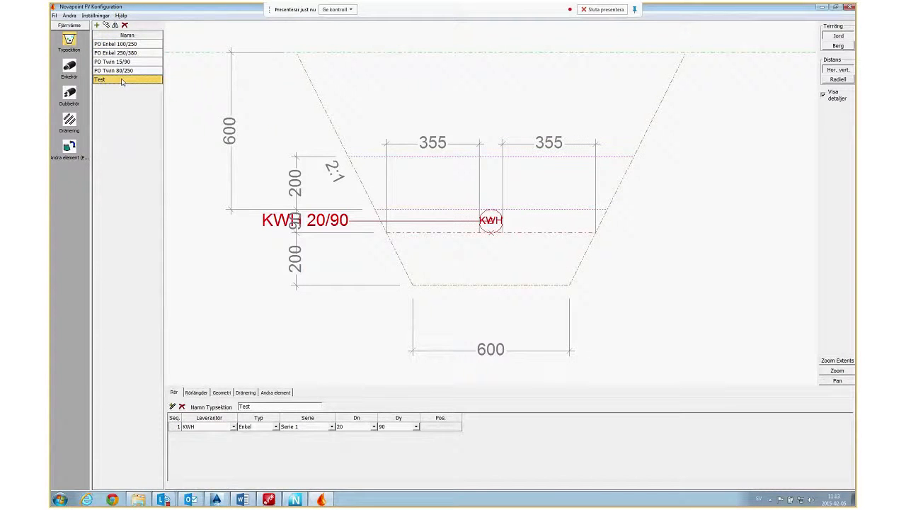
click(173, 408)
click(209, 435)
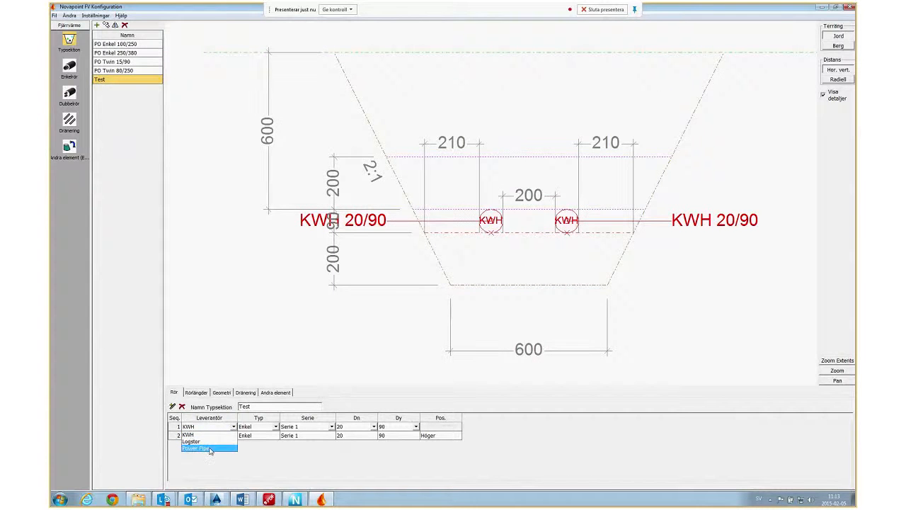
click(210, 449)
click(233, 435)
click(199, 457)
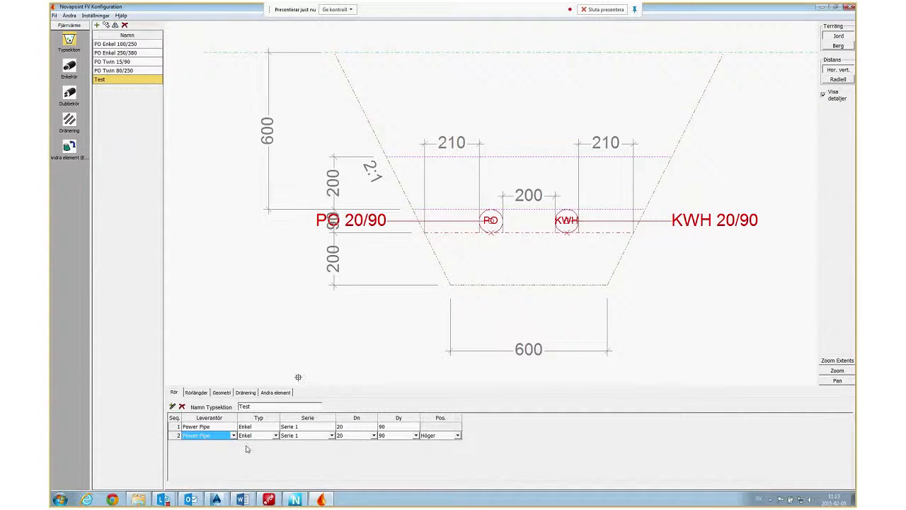
Set both pipes in section Test to Dn 80, keeping type Enkel and Serie 1.
click(275, 427)
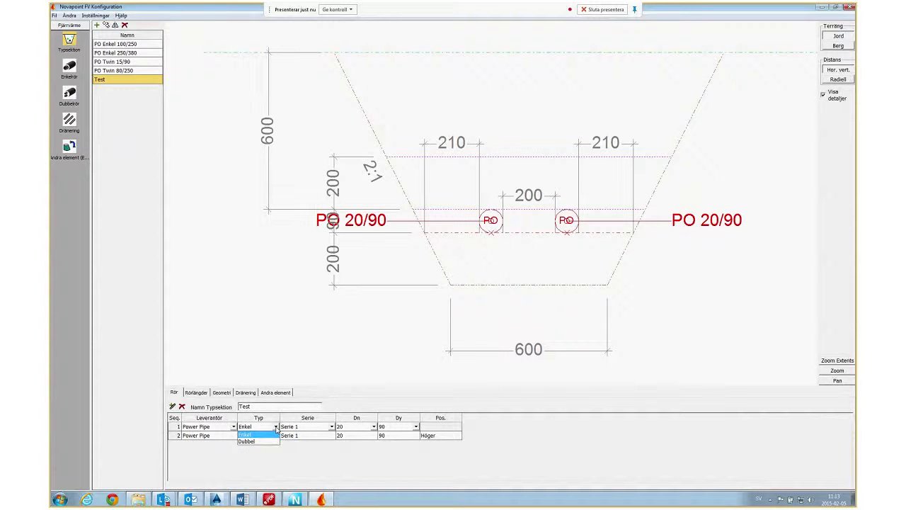
click(275, 433)
click(332, 427)
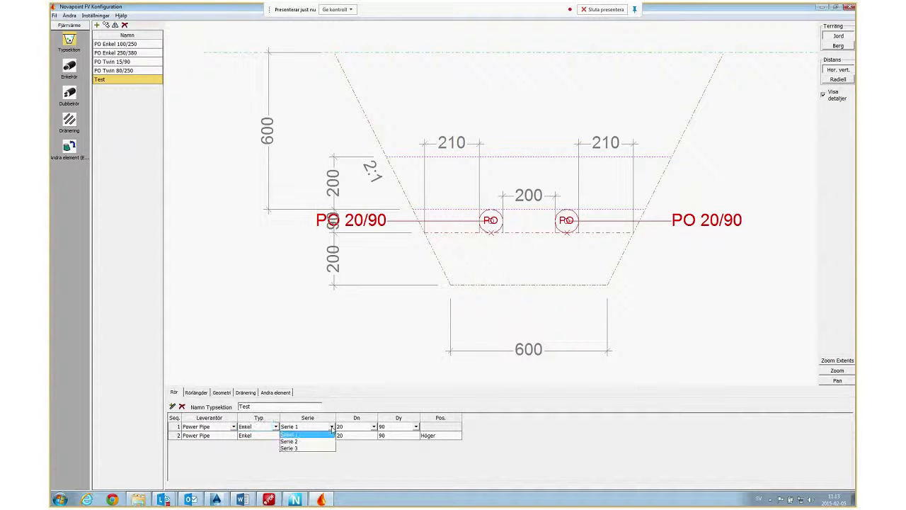
click(332, 428)
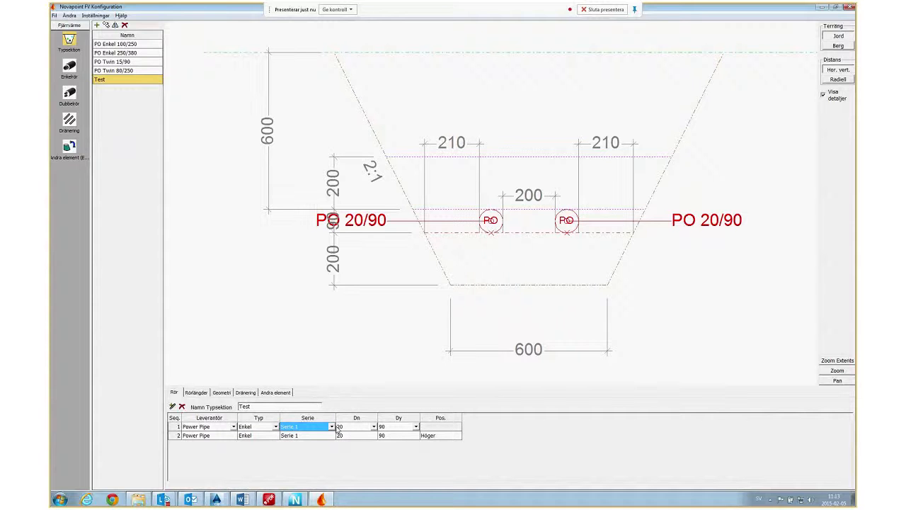
click(374, 427)
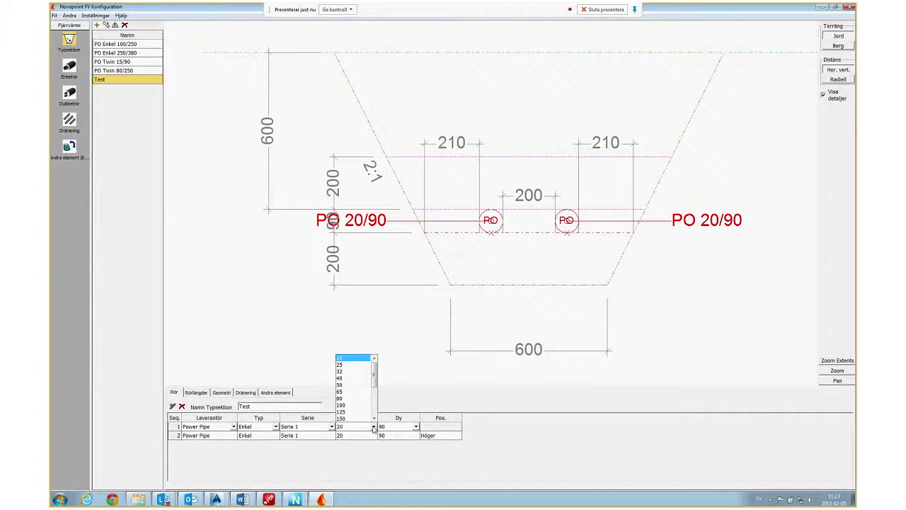
click(350, 398)
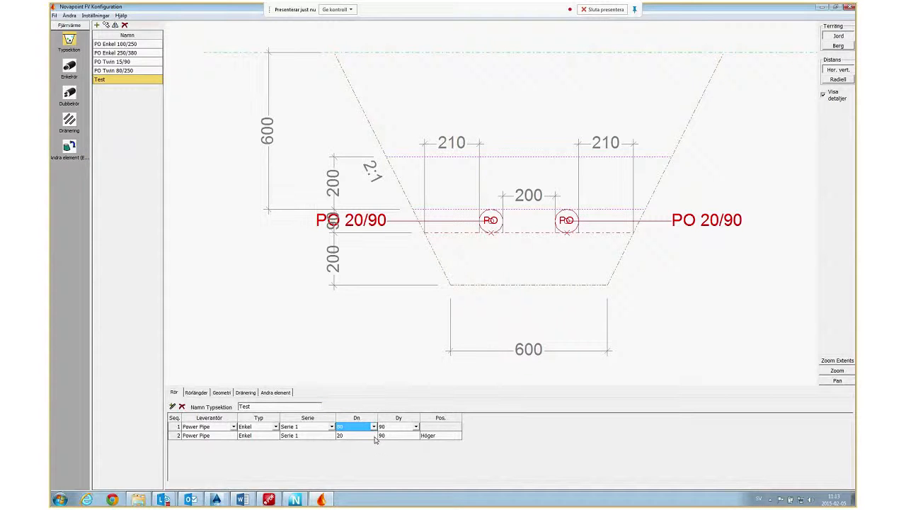
click(374, 436)
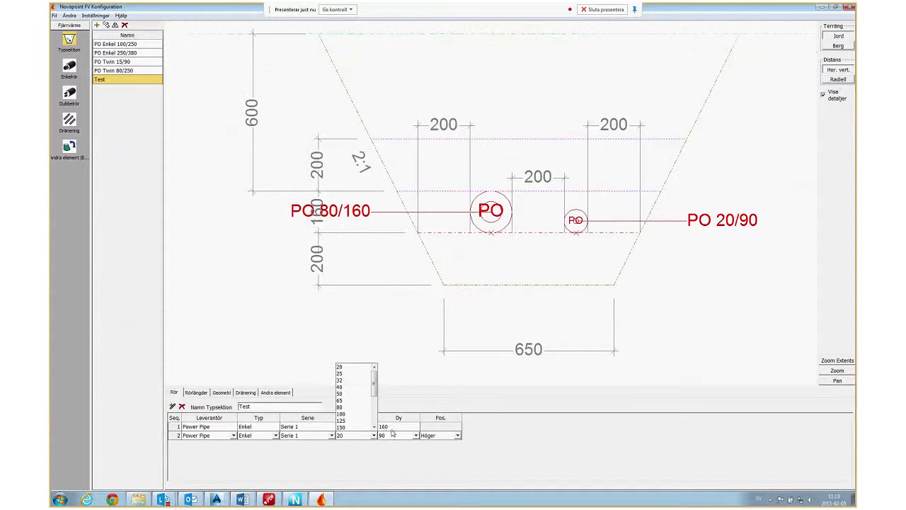
click(345, 412)
click(368, 427)
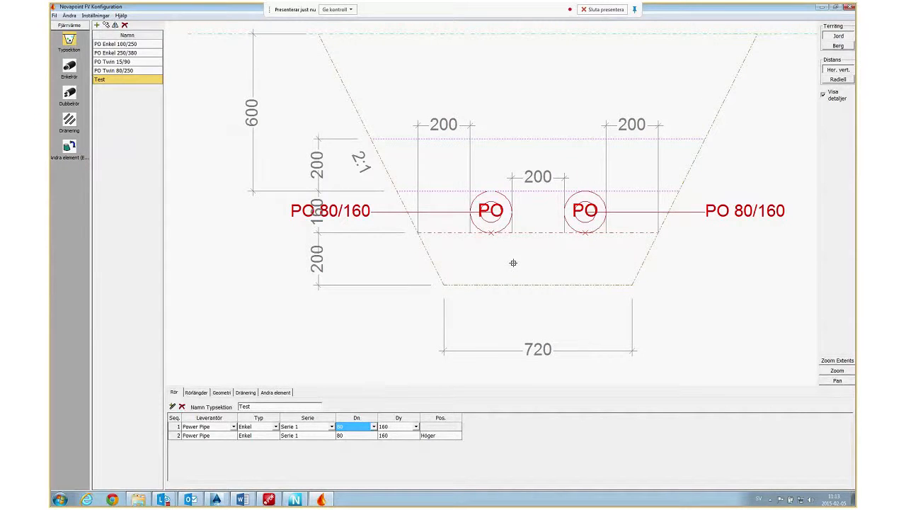
scroll(513, 262, down, 2)
middle_drag(583, 274, 534, 266)
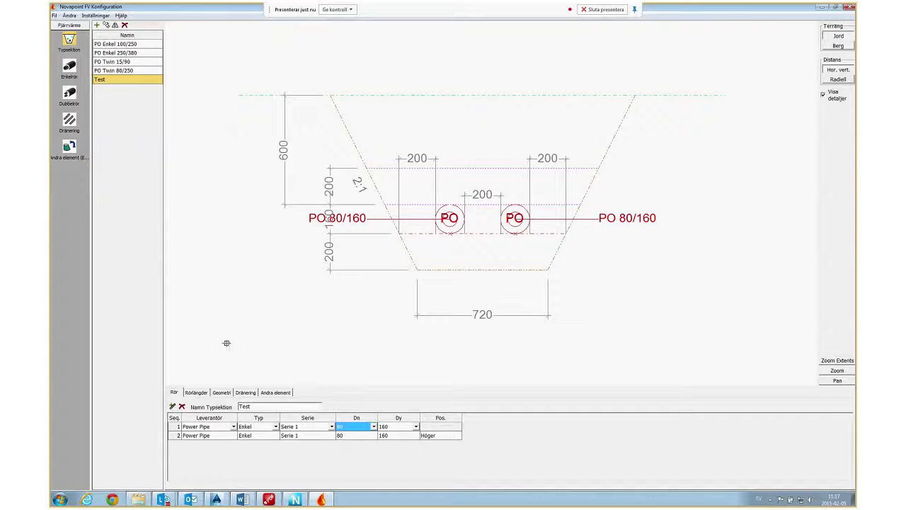
Optimise Test's pipe lengths for 12 only, with cutting (Kapning) set to Start.
click(196, 393)
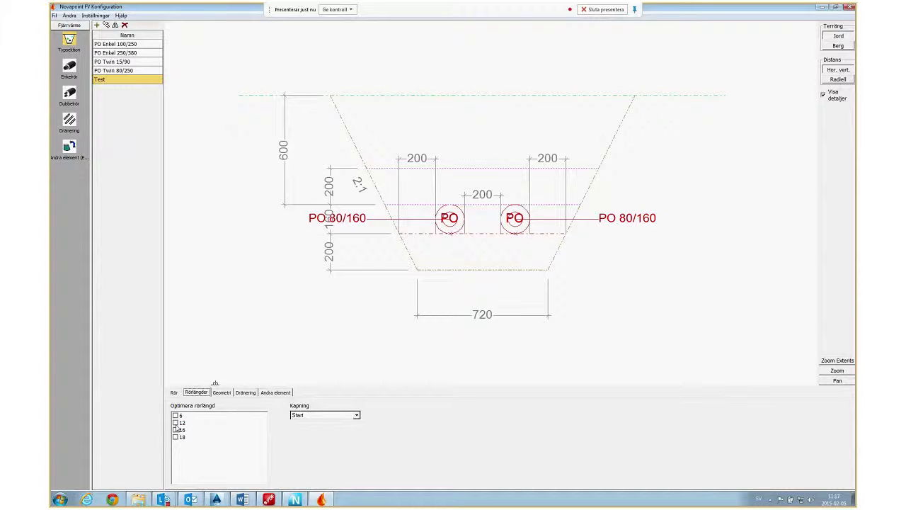
click(175, 423)
click(175, 430)
click(176, 429)
click(356, 415)
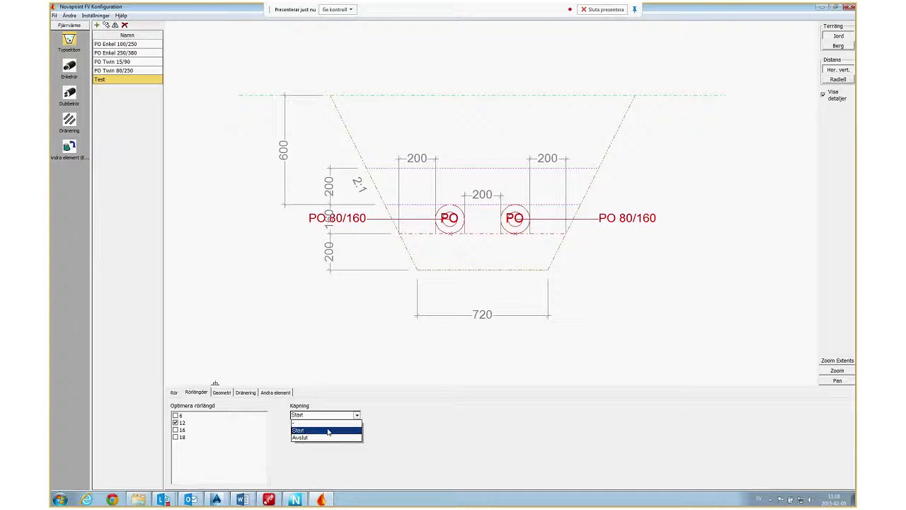
click(328, 431)
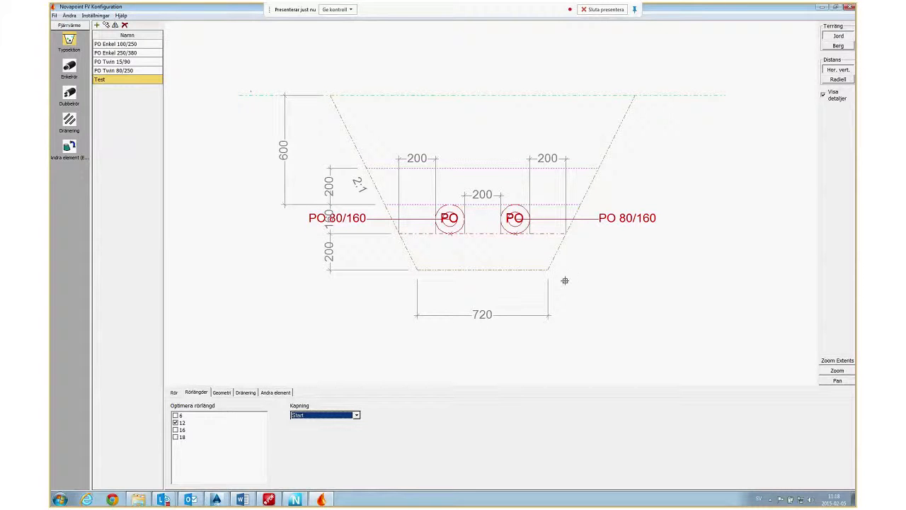
click(120, 71)
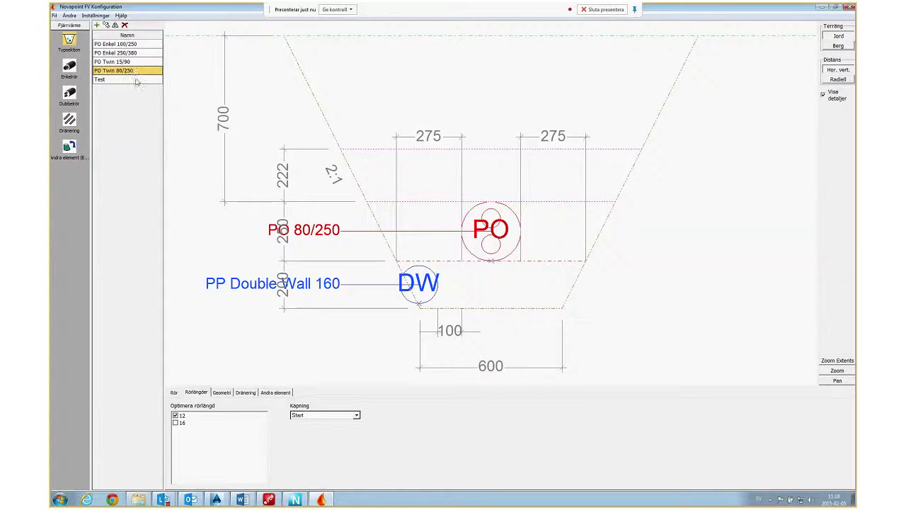
click(134, 79)
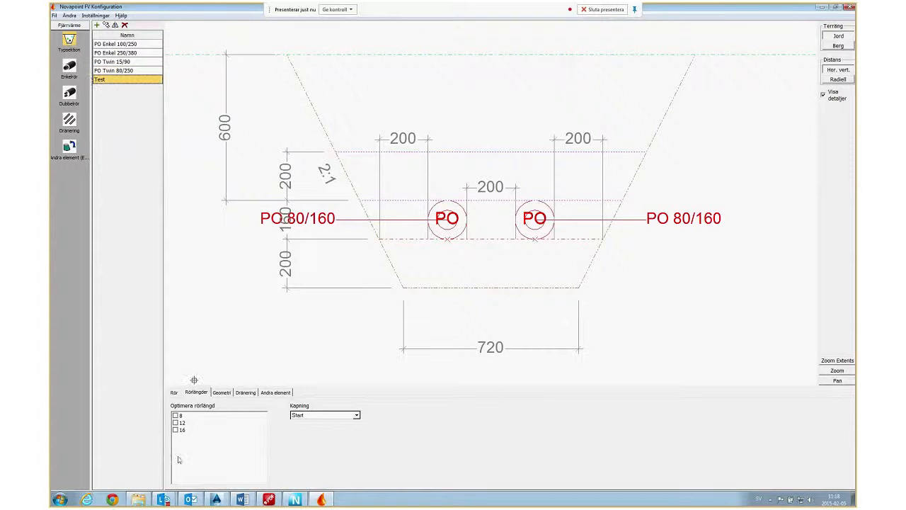
click(175, 423)
Set section Test's pipe depth (Ledningsdjup) to 800 mm and its slope in soil (Jord) to 3:1.
click(221, 393)
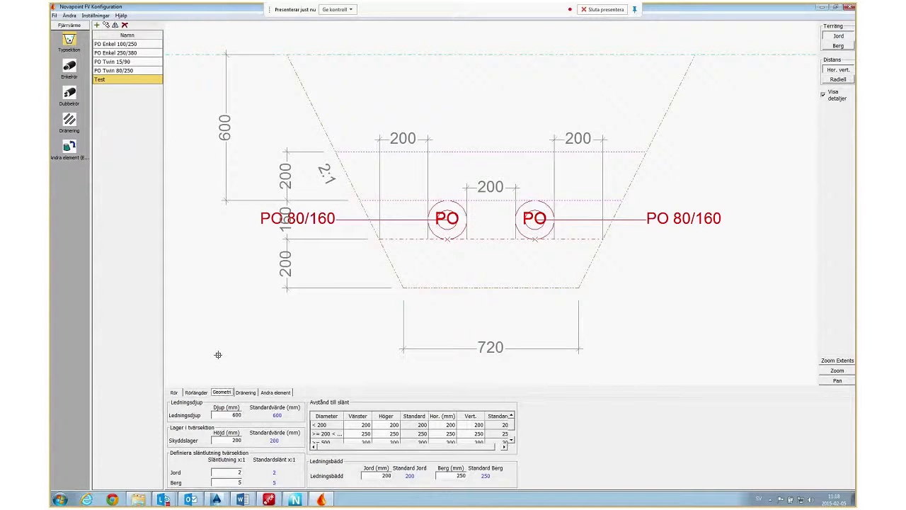
double_click(234, 415)
text(800)
double_click(228, 439)
middle_drag(257, 163, 252, 217)
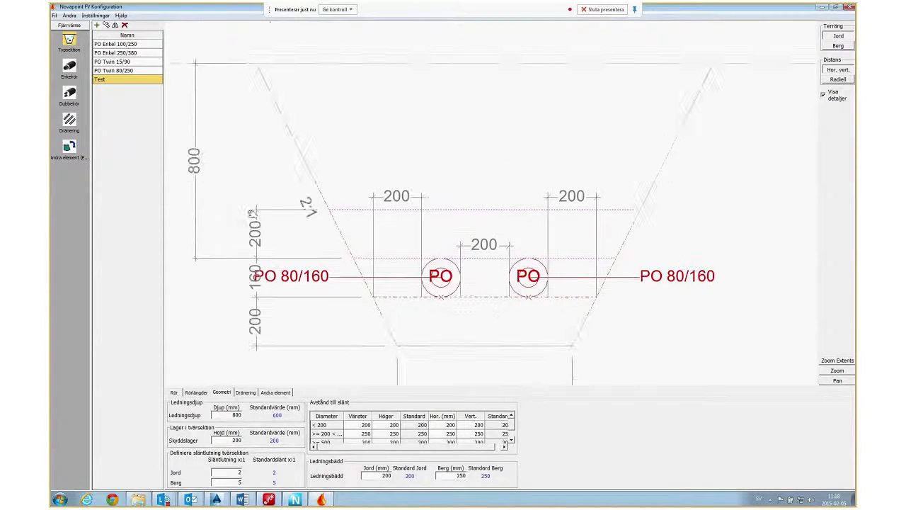
scroll(251, 215, down, 2)
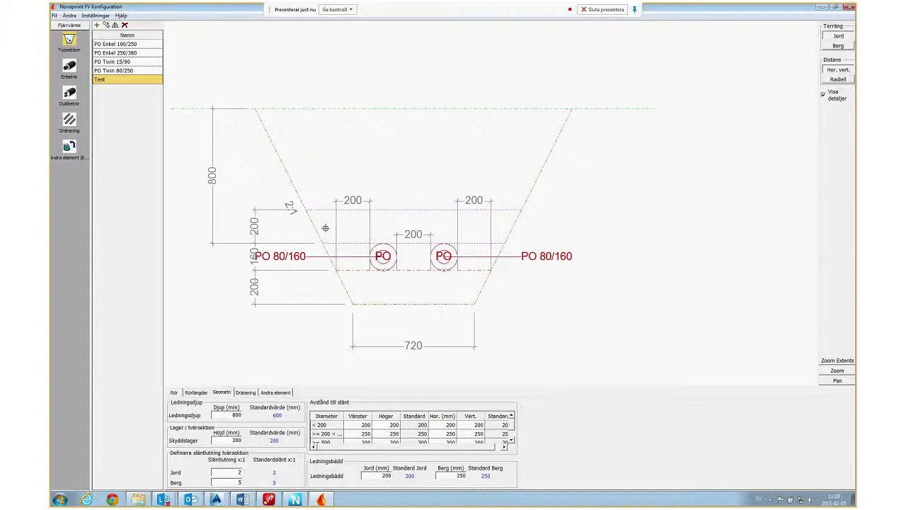
double_click(241, 472)
text(3)
double_click(232, 482)
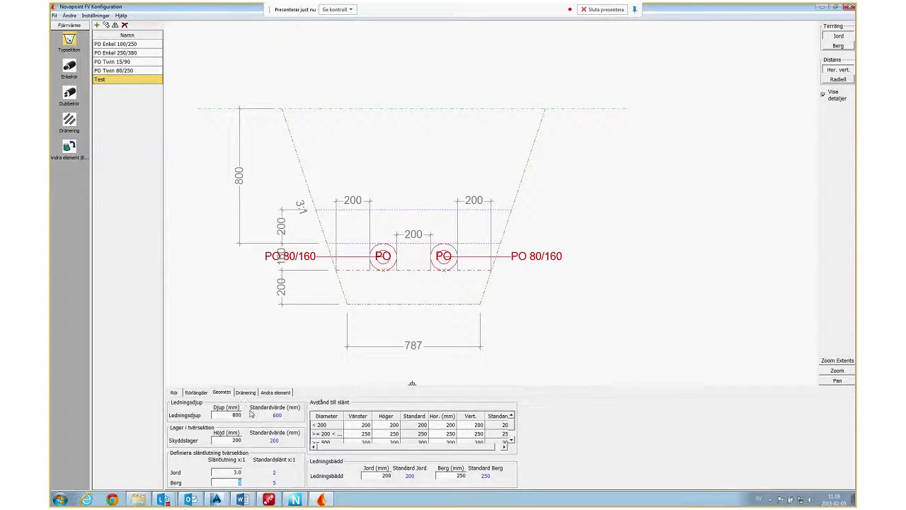
Review section Test's pipes, pipe lengths and geometry, and close the configuration to return to the Civil 3D drawing.
click(174, 392)
click(141, 70)
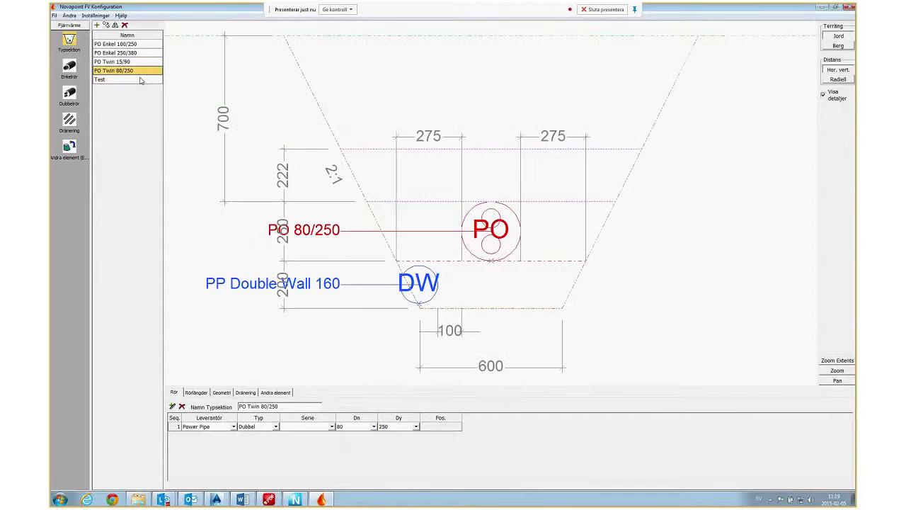
click(142, 80)
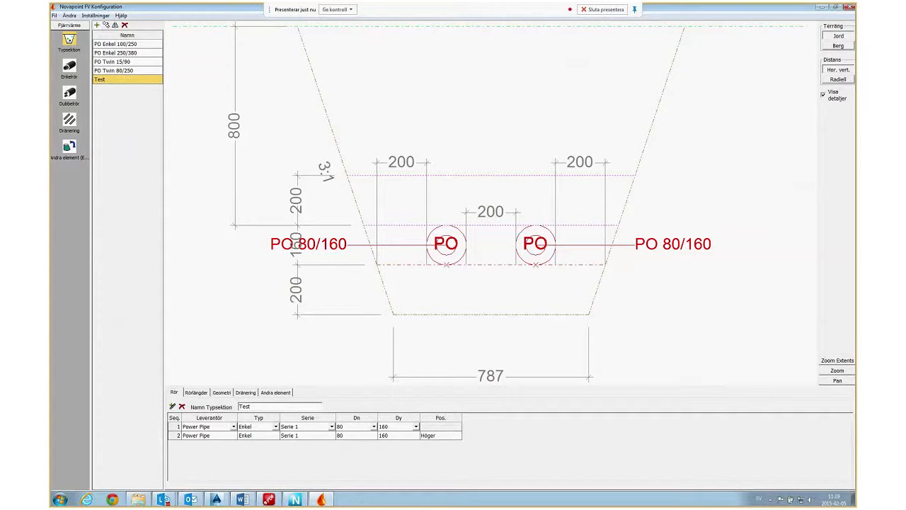
click(196, 393)
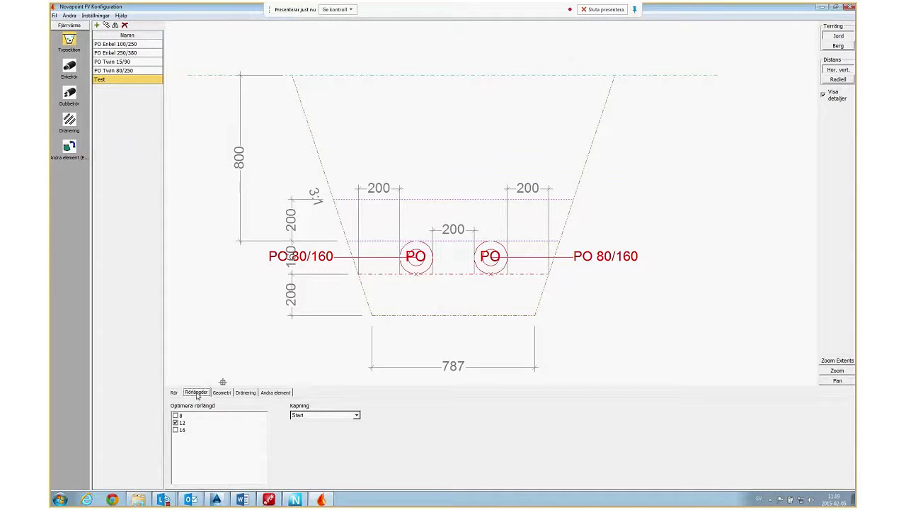
click(228, 394)
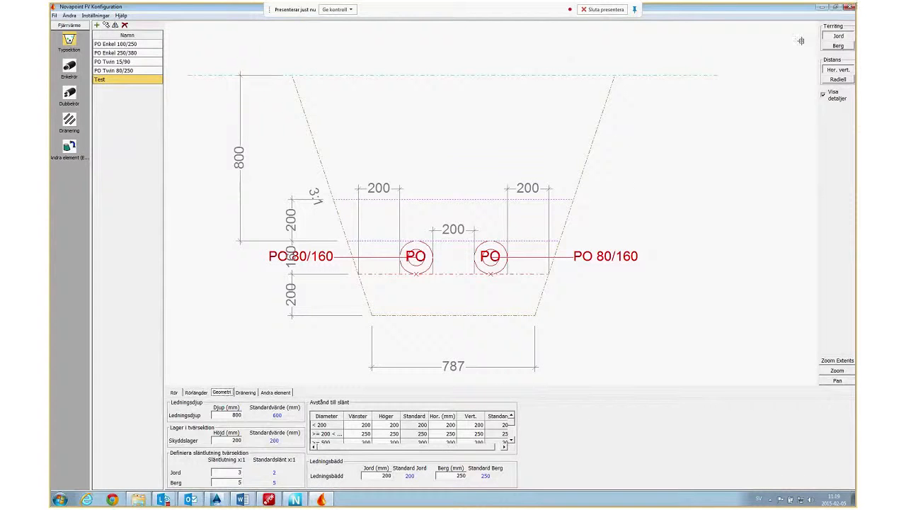
click(852, 7)
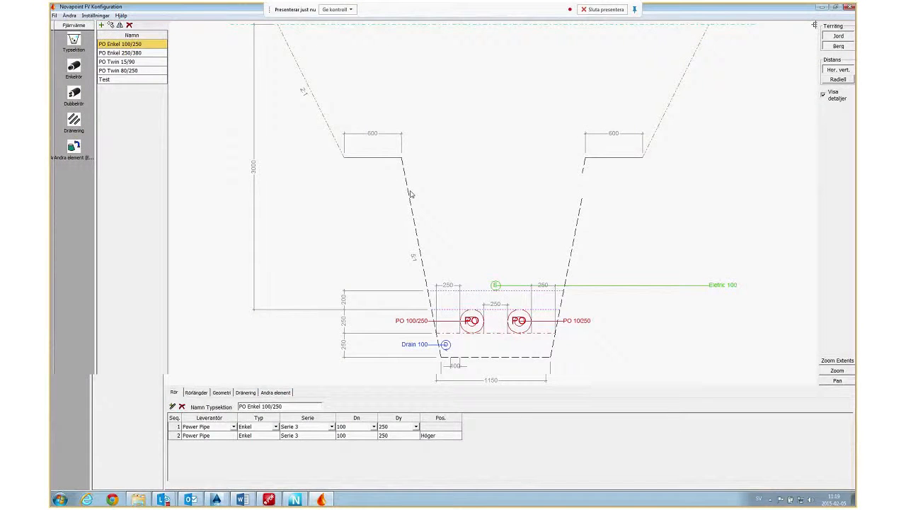
click(836, 7)
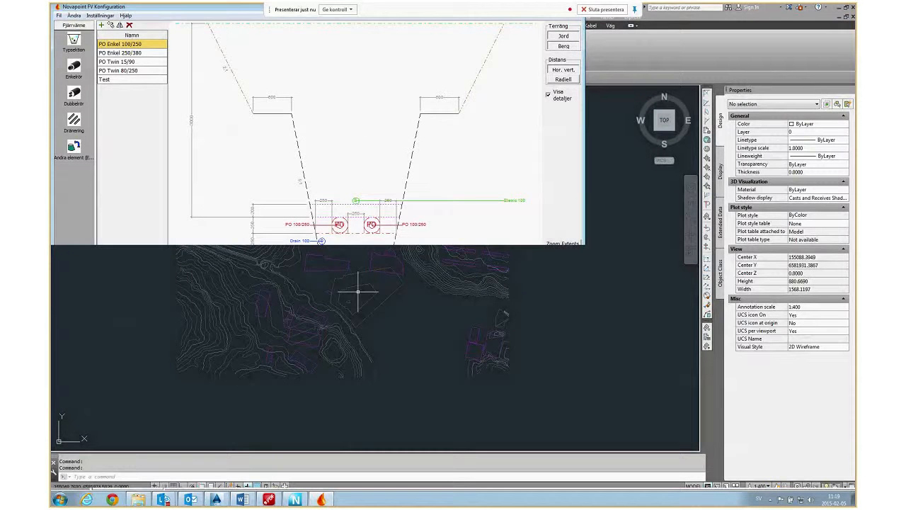
click(358, 291)
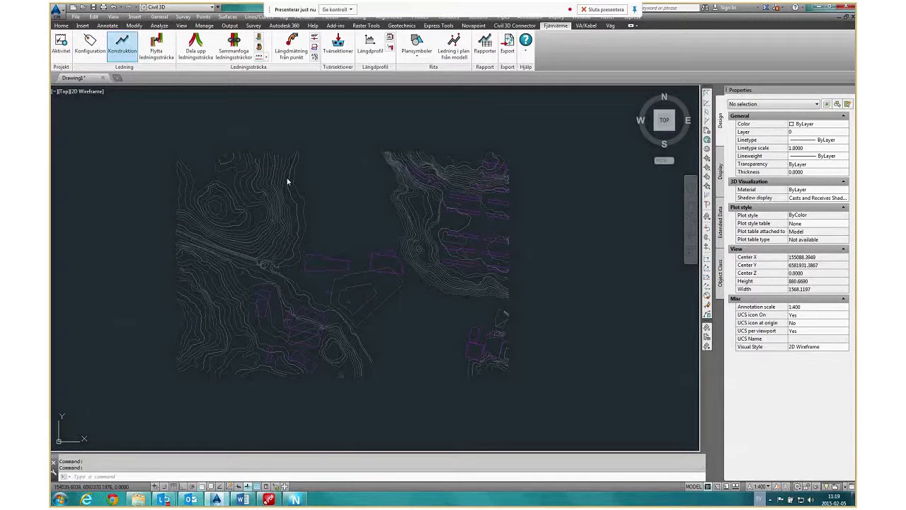
Open the district heating Konstruktion and start a new pipe run (Ledningssträcka) using type section Test.
drag(523, 94, 606, 68)
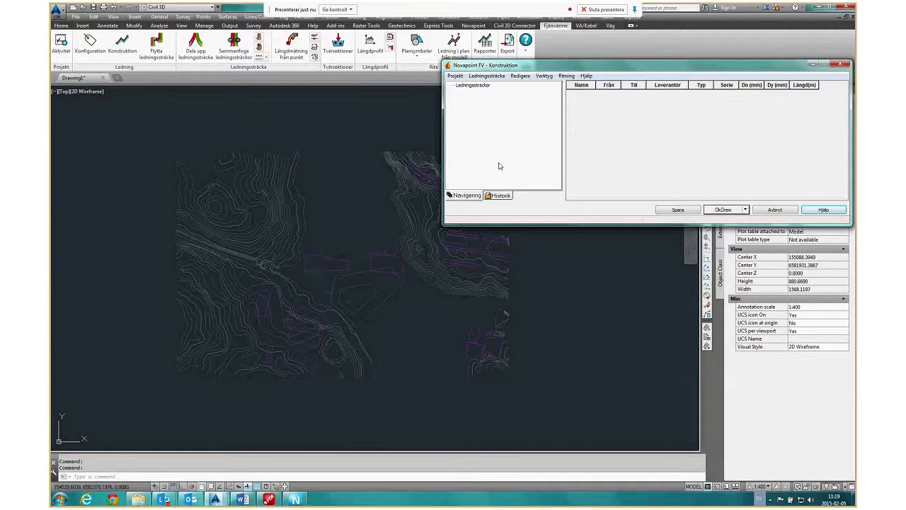
click(493, 78)
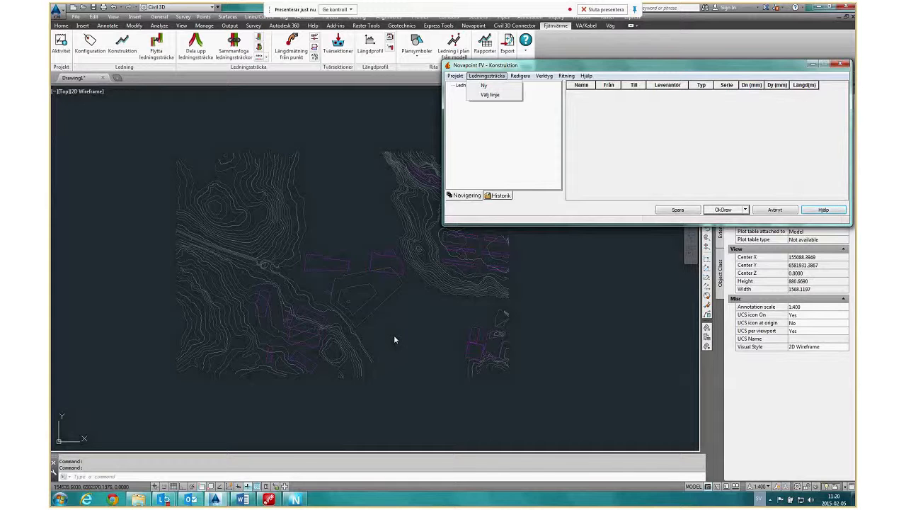
click(484, 87)
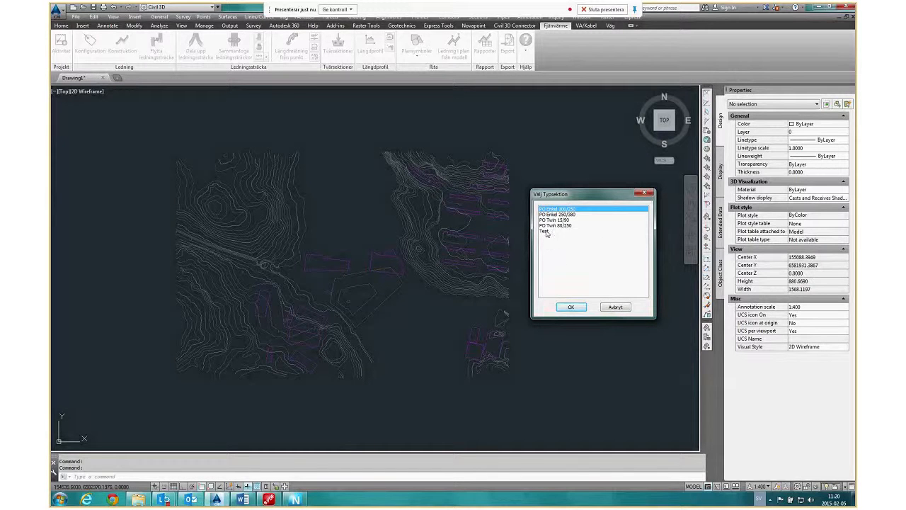
click(555, 232)
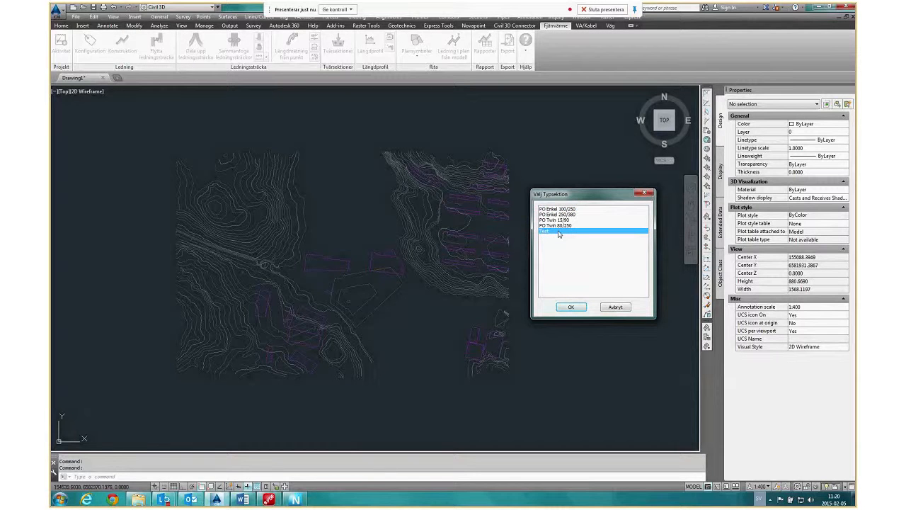
double_click(558, 232)
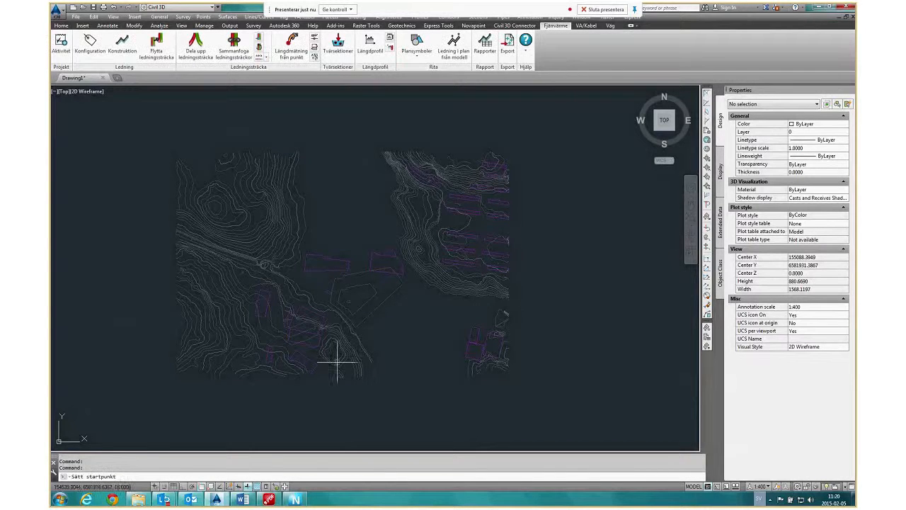
Draw a three-leg pipe run about 203 m long with two slight bends, running northwest across the open area below the buildings.
scroll(385, 314, up, 2)
click(345, 307)
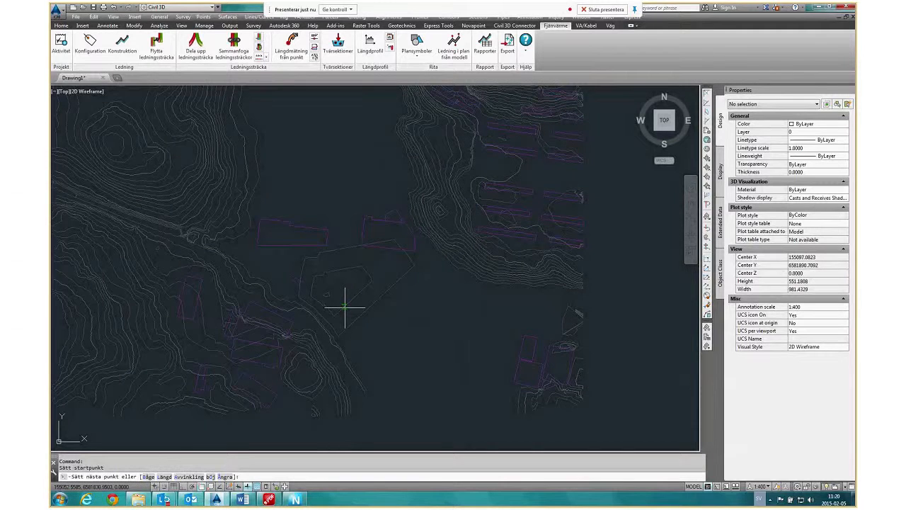
key(F3)
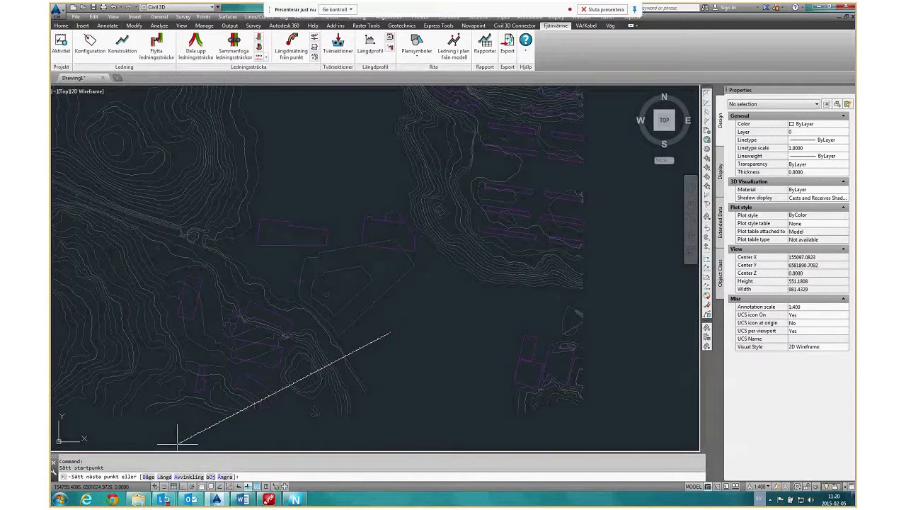
click(338, 301)
click(301, 293)
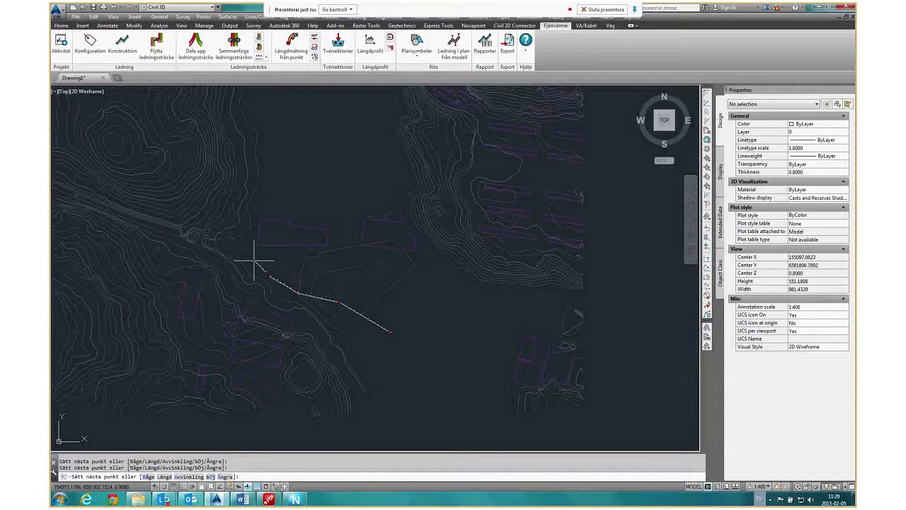
key(Escape)
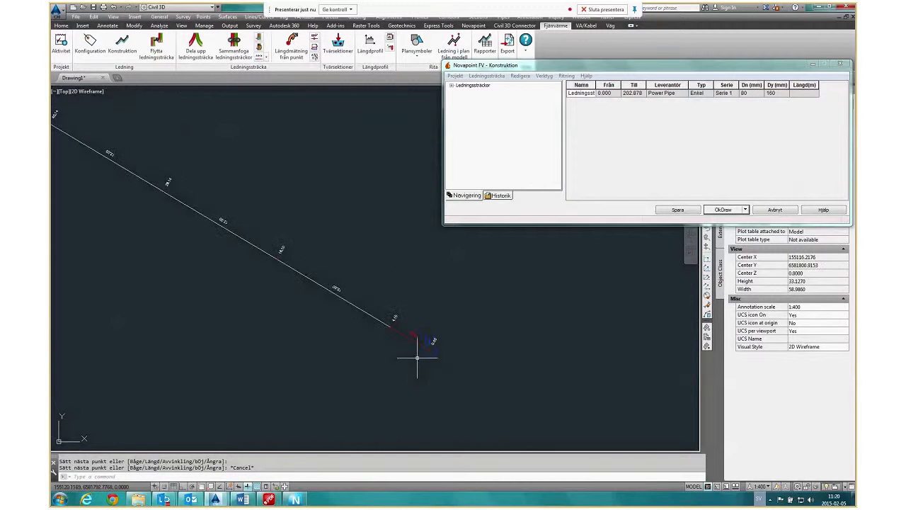
Examine the pipe lengths, joints and nodes along the new run, from the start node through both bends to the far end.
scroll(416, 359, up, 10)
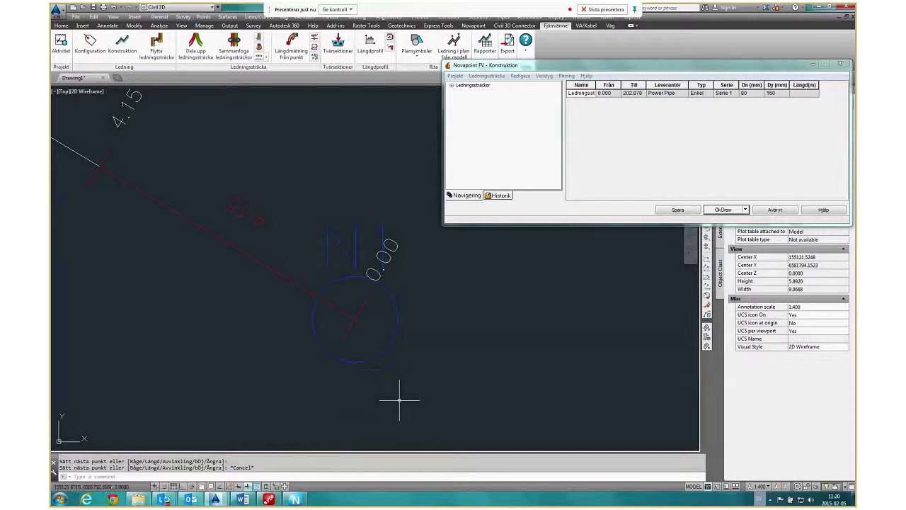
scroll(419, 379, down, 4)
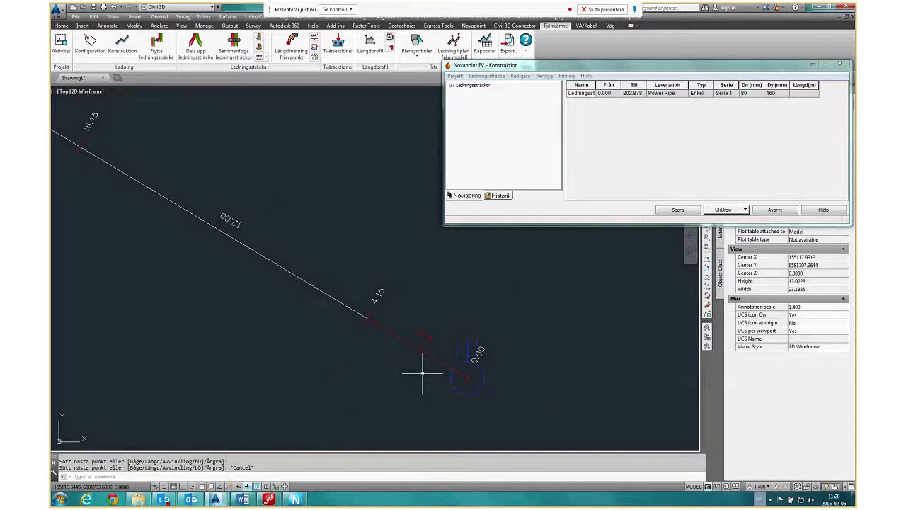
scroll(520, 377, down, 2)
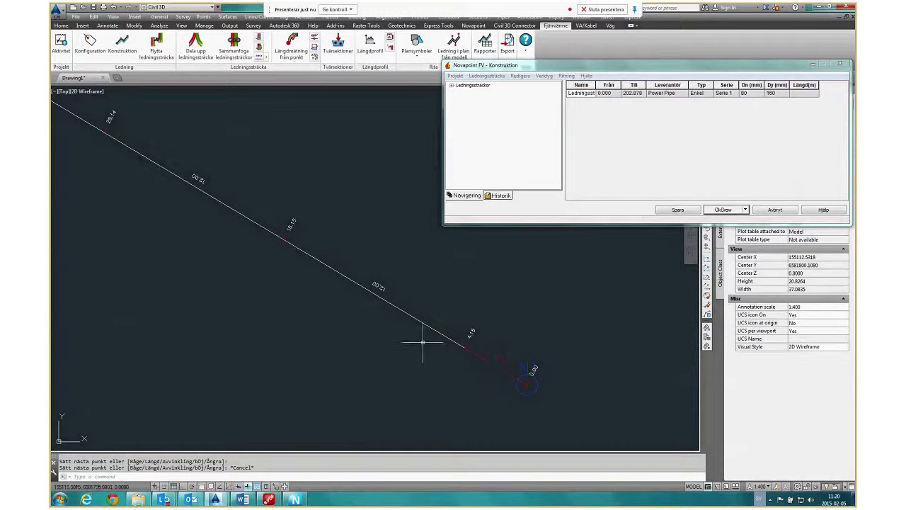
scroll(330, 332, down, 1)
scroll(418, 356, down, 1)
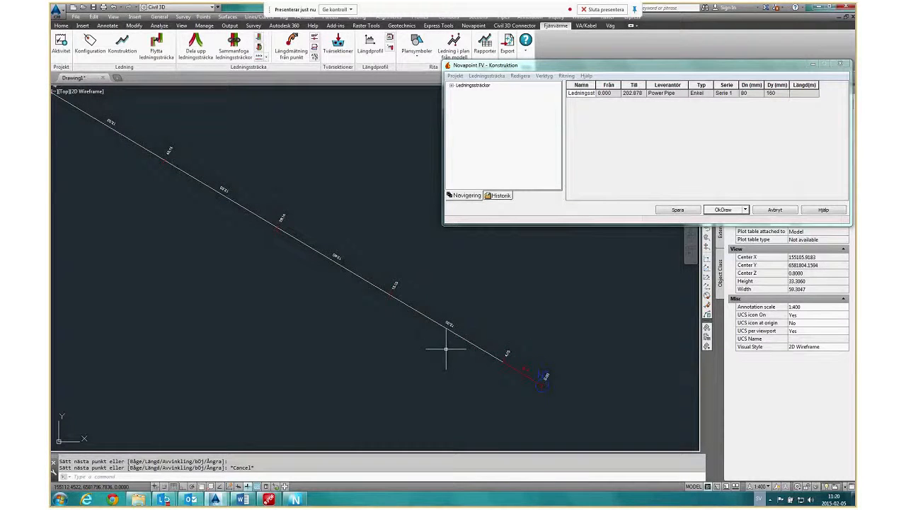
scroll(447, 328, up, 4)
scroll(439, 312, down, 4)
middle_drag(309, 283, 517, 404)
middle_drag(138, 195, 362, 301)
scroll(362, 301, down, 2)
scroll(210, 171, up, 6)
middle_drag(255, 300, 443, 305)
scroll(434, 323, down, 6)
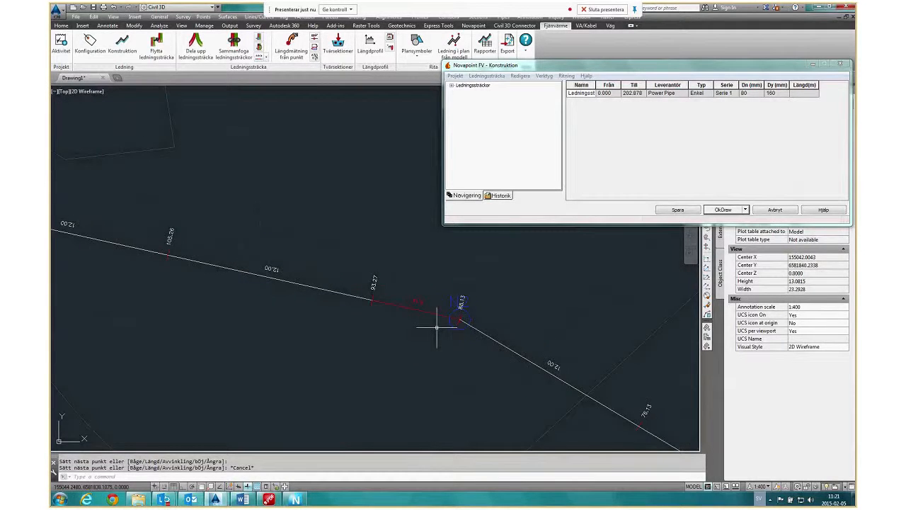
middle_drag(346, 305, 417, 320)
middle_drag(240, 289, 428, 359)
scroll(394, 342, up, 3)
scroll(318, 318, down, 5)
middle_drag(483, 382, 341, 298)
scroll(370, 315, down, 2)
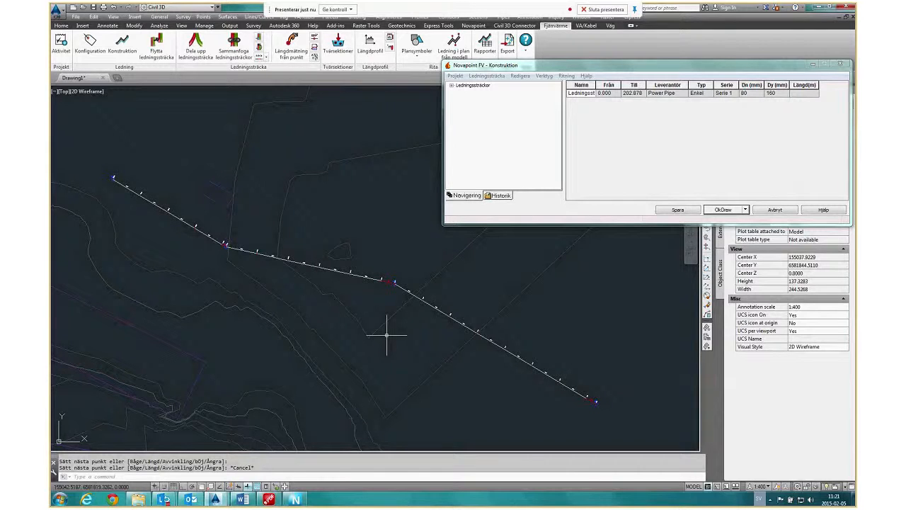
Insert a curved pipe (Bågrör) with length 12 at node N2, the run's first bend.
scroll(394, 290, up, 5)
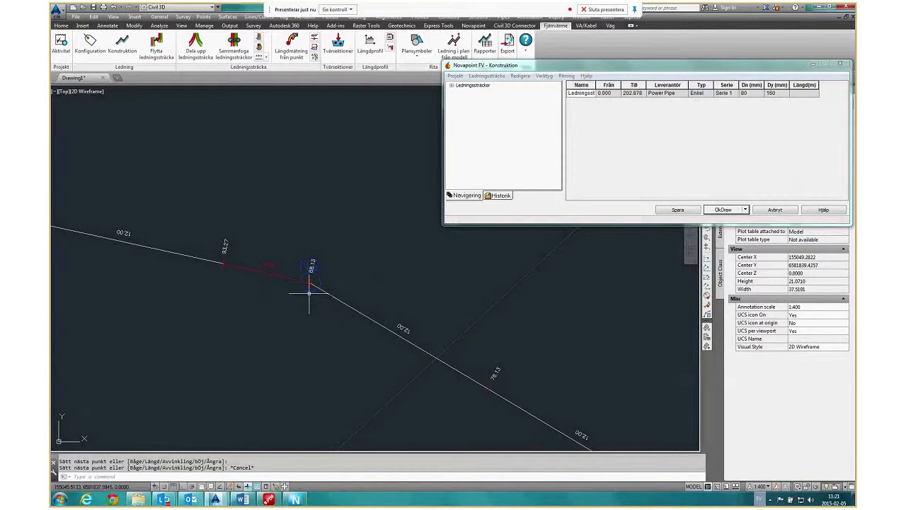
click(309, 291)
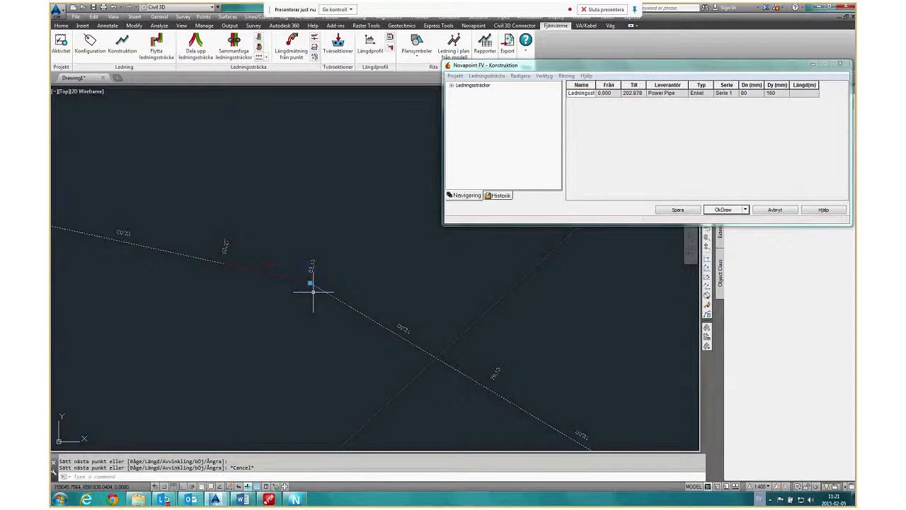
right_click(312, 291)
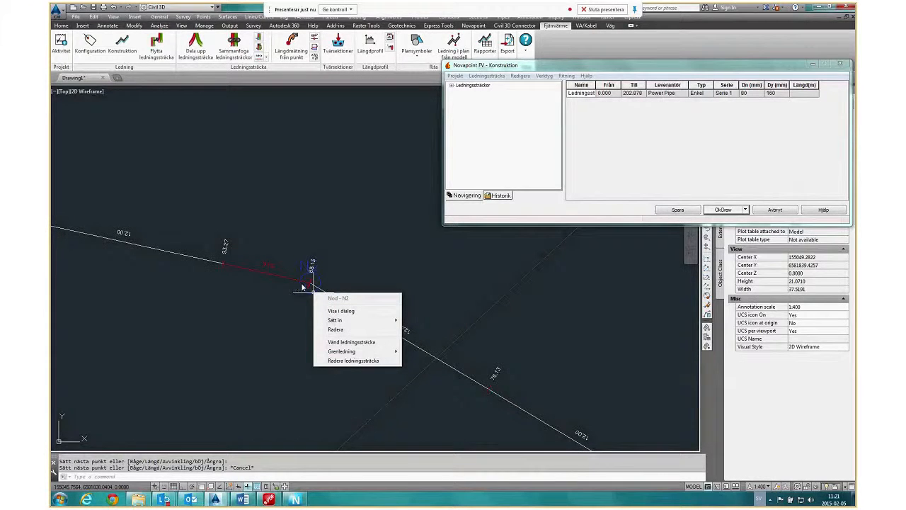
mouse_move(343, 323)
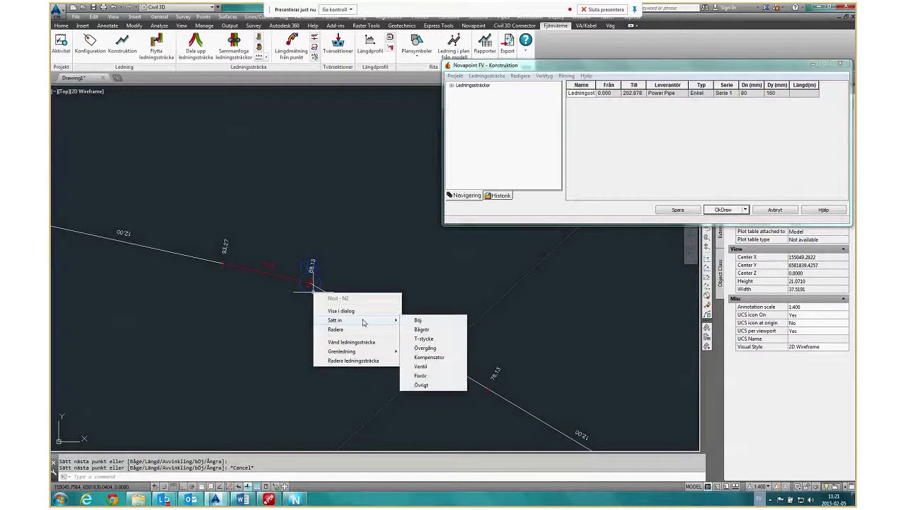
click(439, 332)
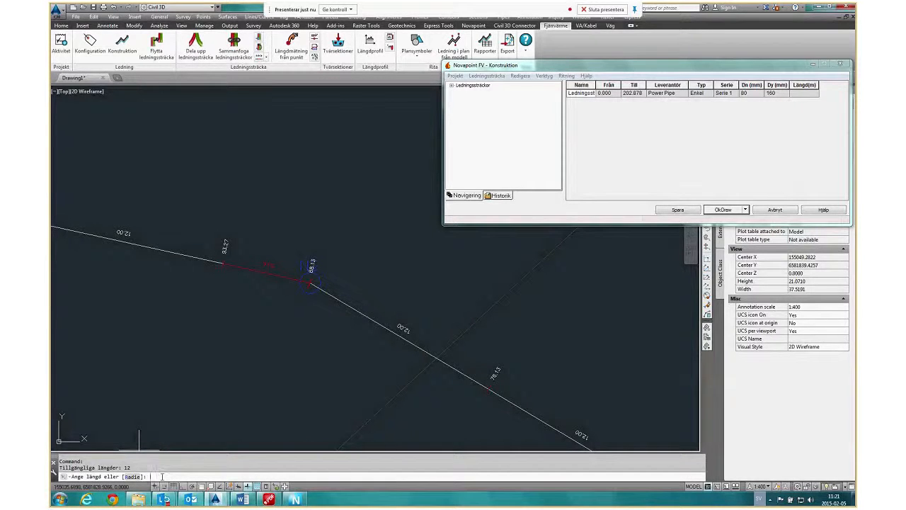
text(12)
key(Return)
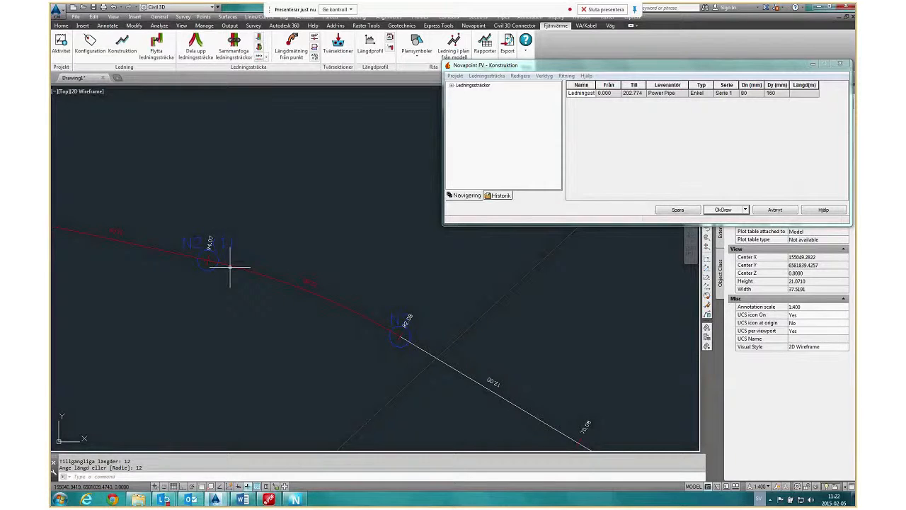
Insert a bend fitting (Böj) at node N3, the second direction change of the pipe run.
scroll(286, 316, down, 2)
middle_drag(286, 316, 324, 319)
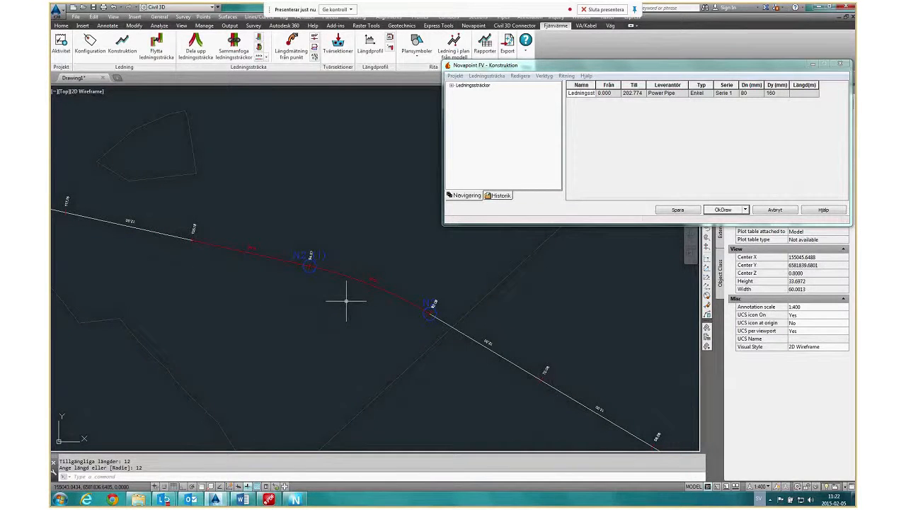
scroll(346, 300, down, 4)
scroll(171, 237, up, 10)
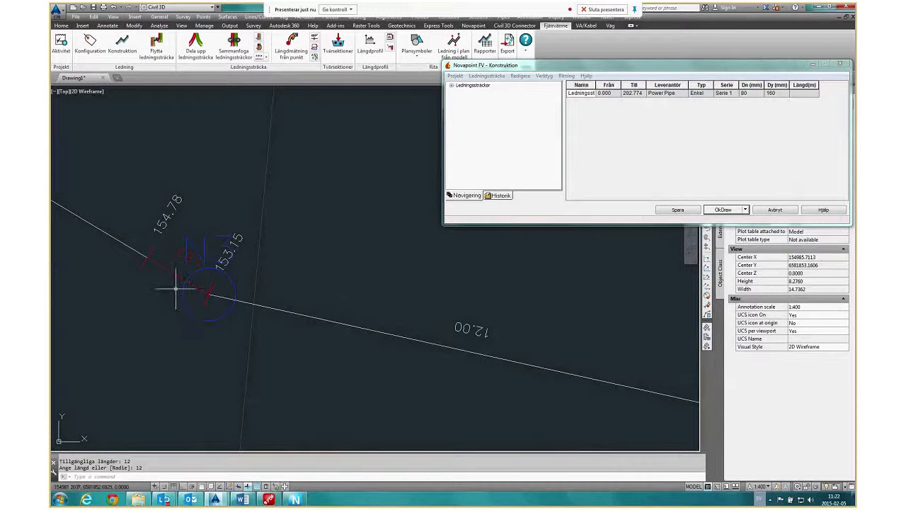
click(209, 320)
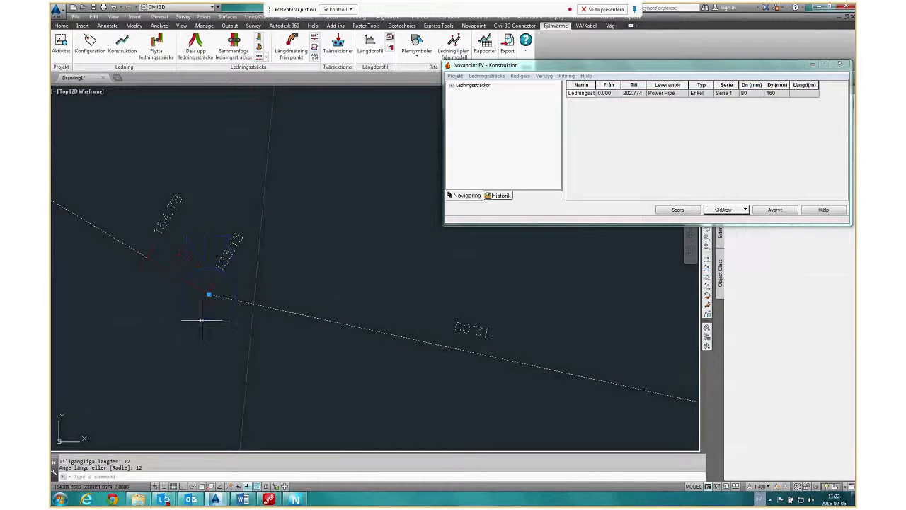
right_click(208, 321)
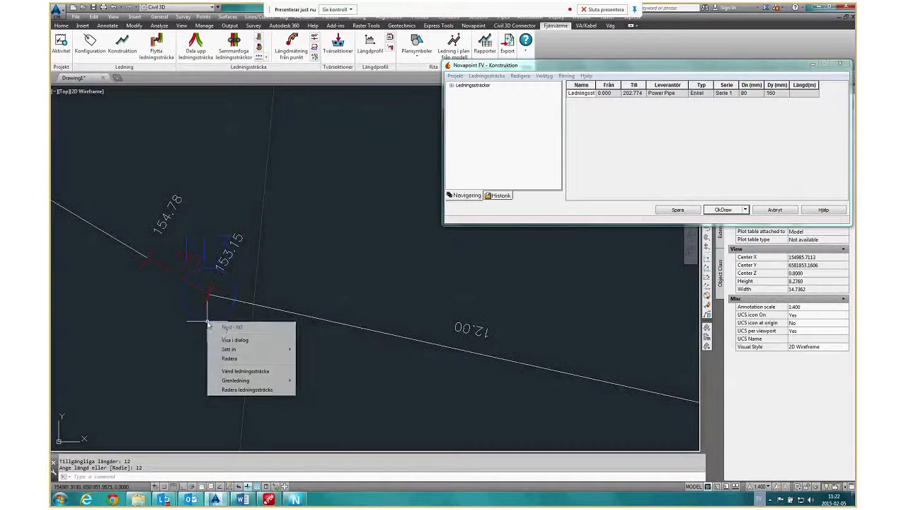
mouse_move(288, 349)
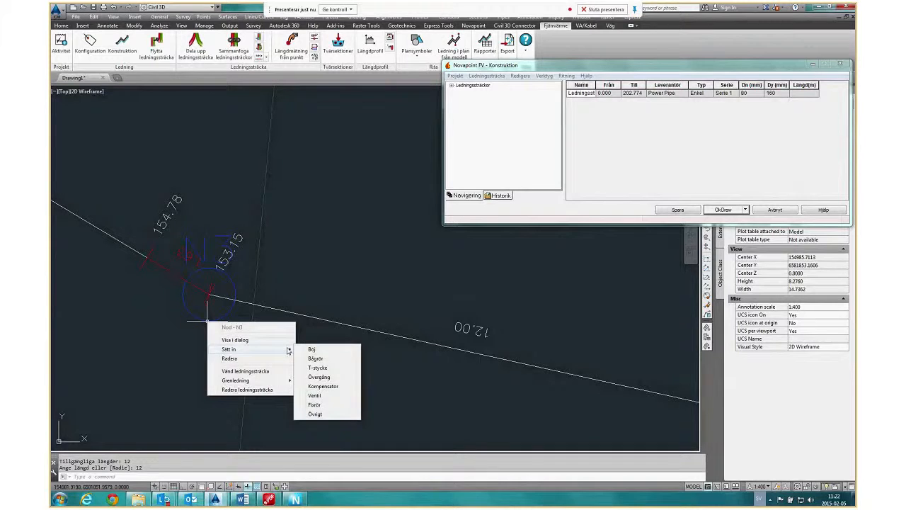
click(311, 349)
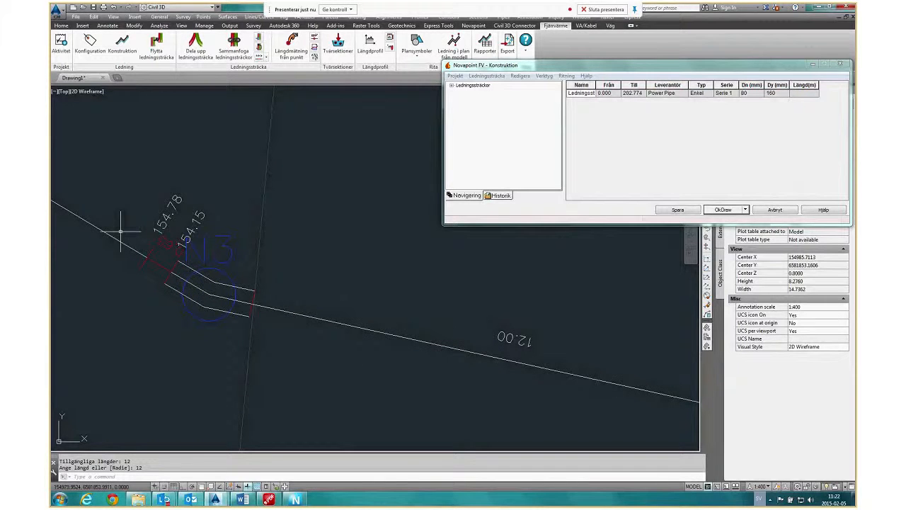
Examine the whole pipe run with its inserted curved pipe and bend, and select it to inspect its grips.
scroll(306, 305, down, 8)
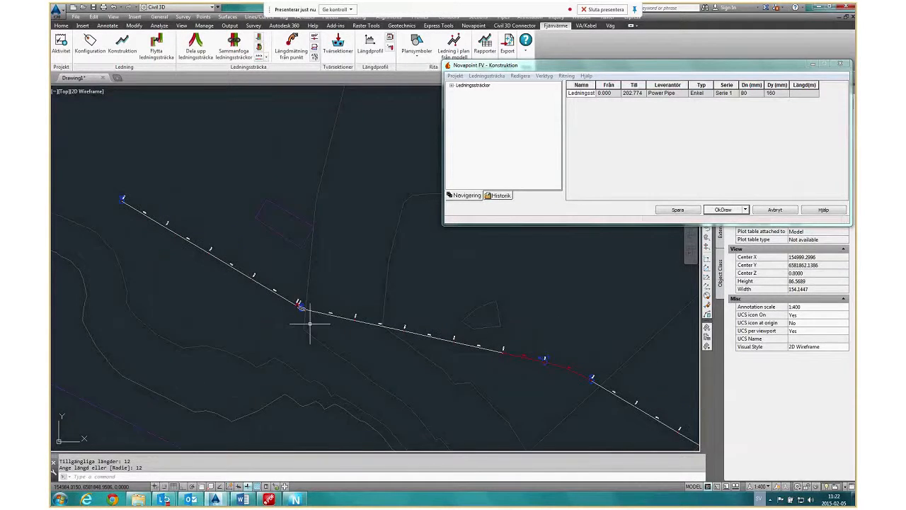
mouse_move(377, 344)
middle_down()
mouse_move(326, 325)
mouse_move(326, 300)
middle_up()
scroll(322, 296, down, 2)
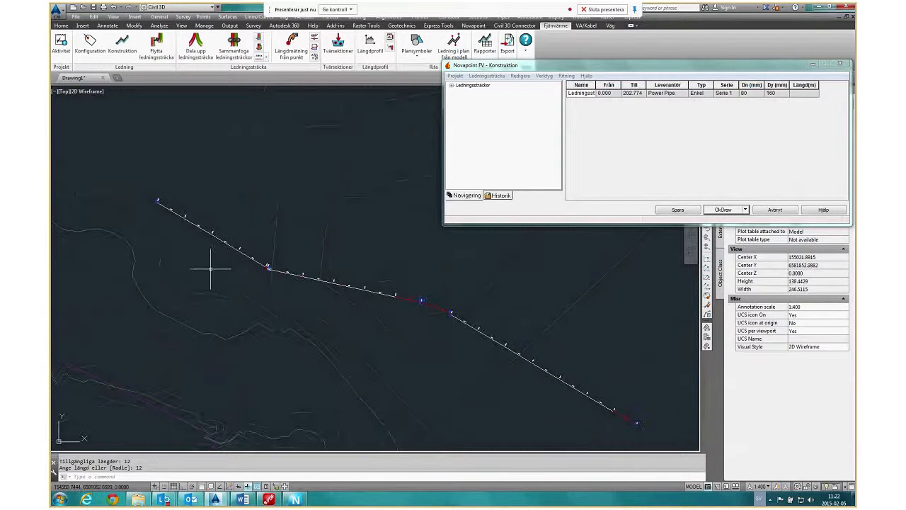
scroll(211, 269, up, 5)
scroll(223, 226, down, 2)
scroll(268, 271, down, 2)
middle_drag(407, 381, 276, 298)
scroll(276, 296, down, 2)
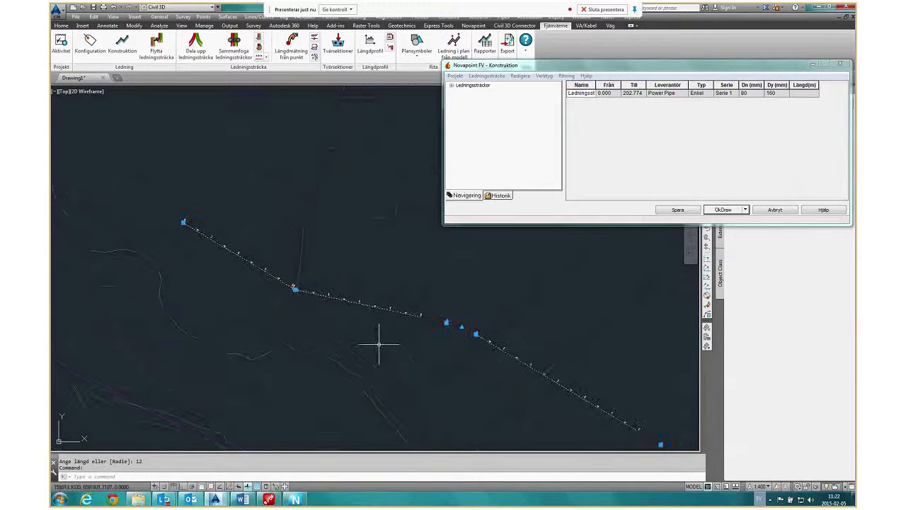
middle_drag(492, 378, 449, 350)
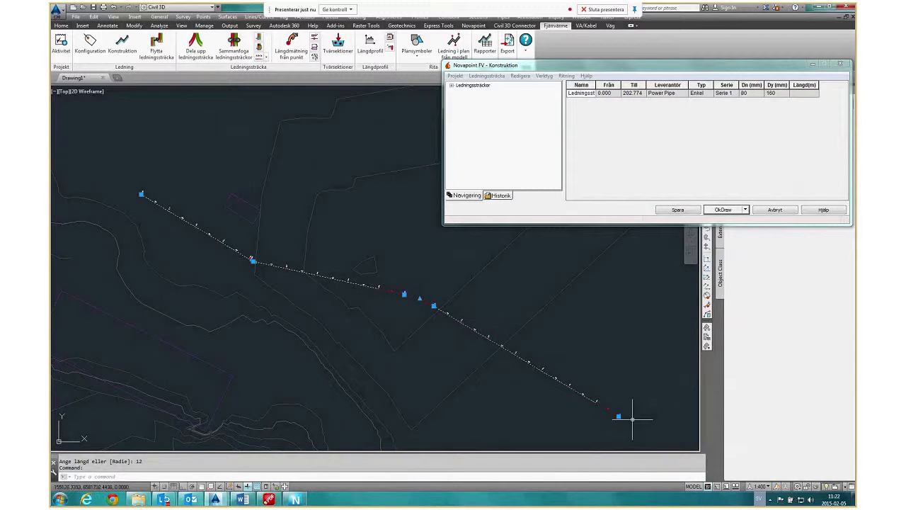
Stretch the run's end node farther northwest, extending the whole pipe run to about 229 m.
scroll(446, 307, up, 4)
scroll(333, 264, up, 3)
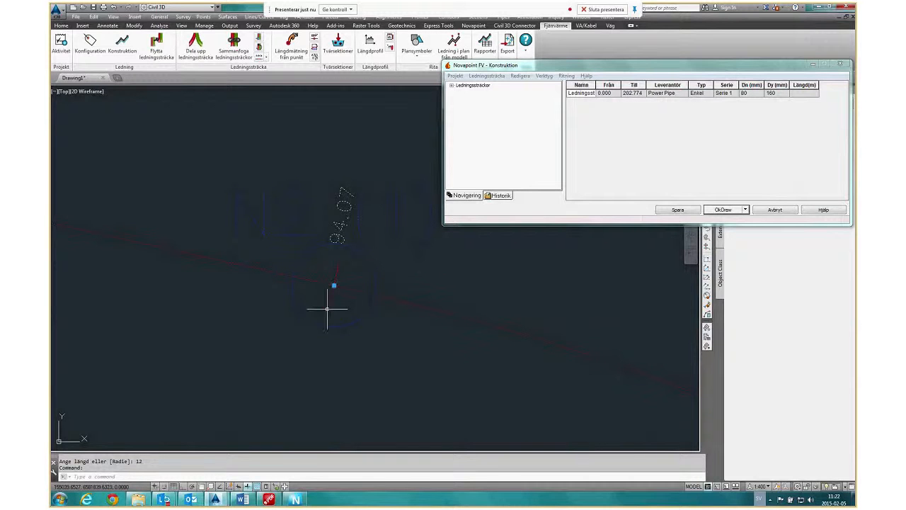
scroll(328, 309, down, 10)
middle_drag(175, 288, 245, 267)
scroll(241, 226, up, 6)
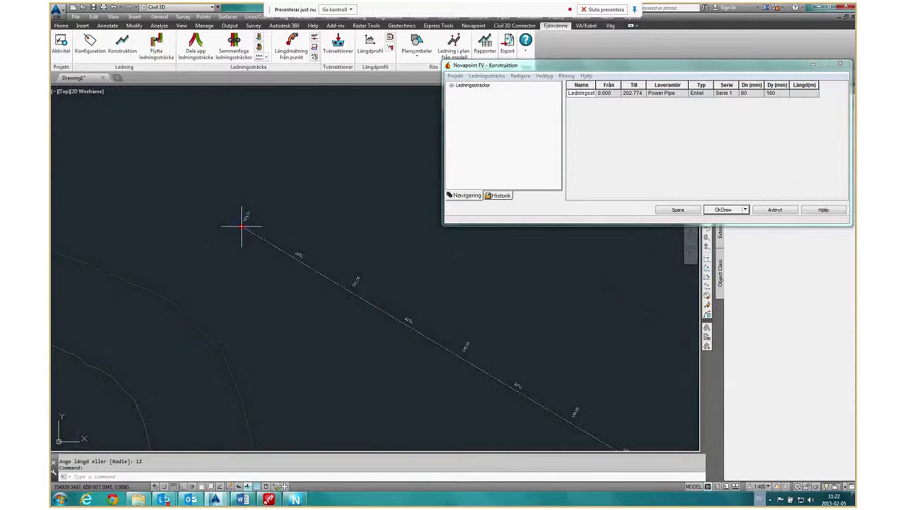
click(242, 226)
scroll(201, 284, down, 5)
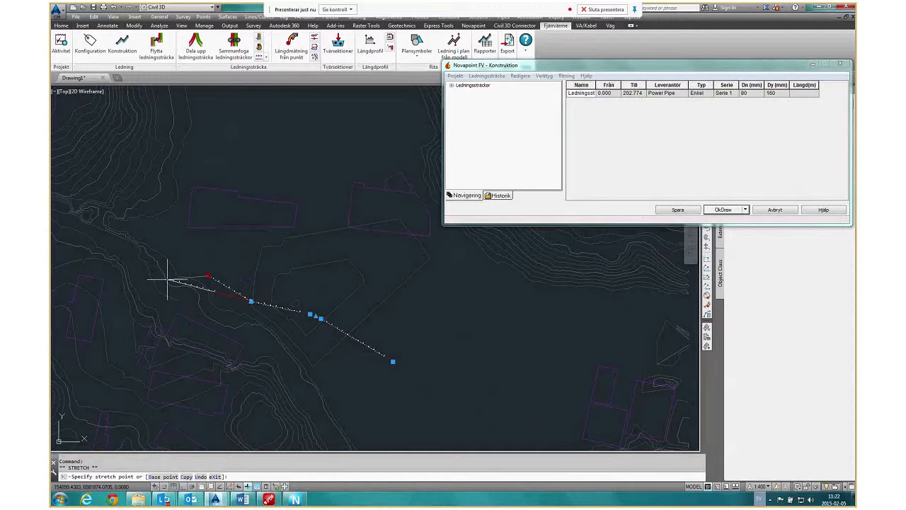
scroll(206, 249, up, 4)
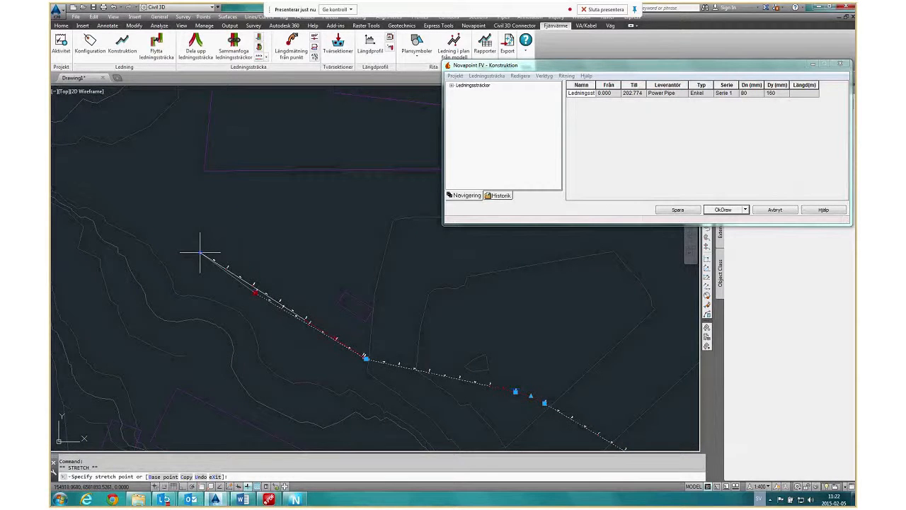
click(200, 252)
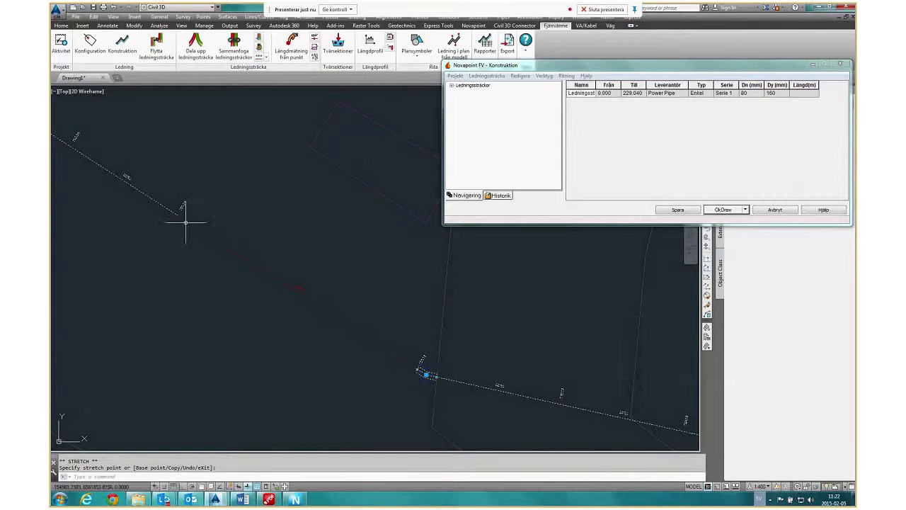
Re-optimise the pipe lengths of the entire stretched run with Optimera ledningssträcka and check the new pipe division.
scroll(302, 292, up, 2)
scroll(292, 338, down, 3)
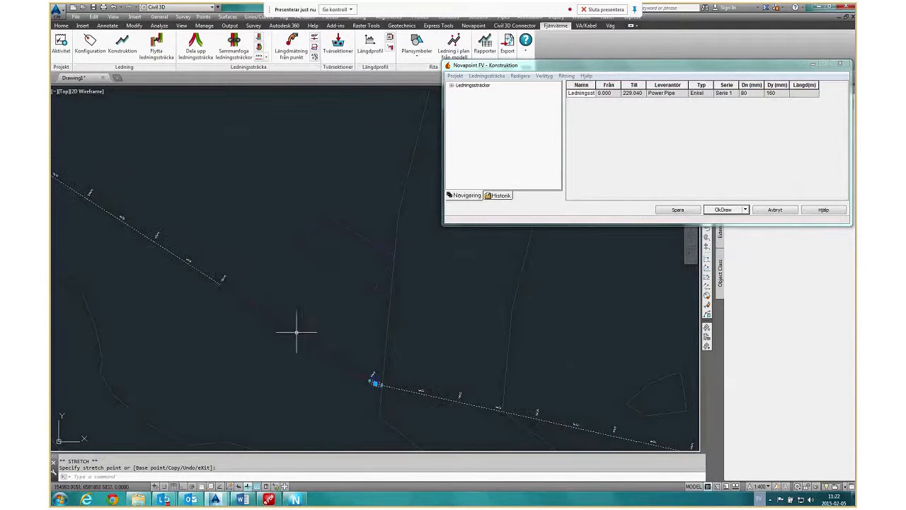
scroll(205, 274, up, 1)
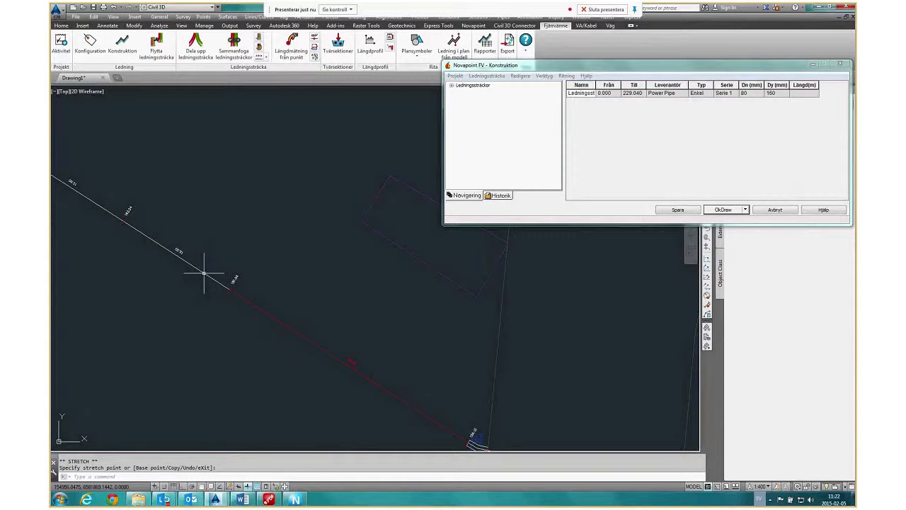
right_click(204, 273)
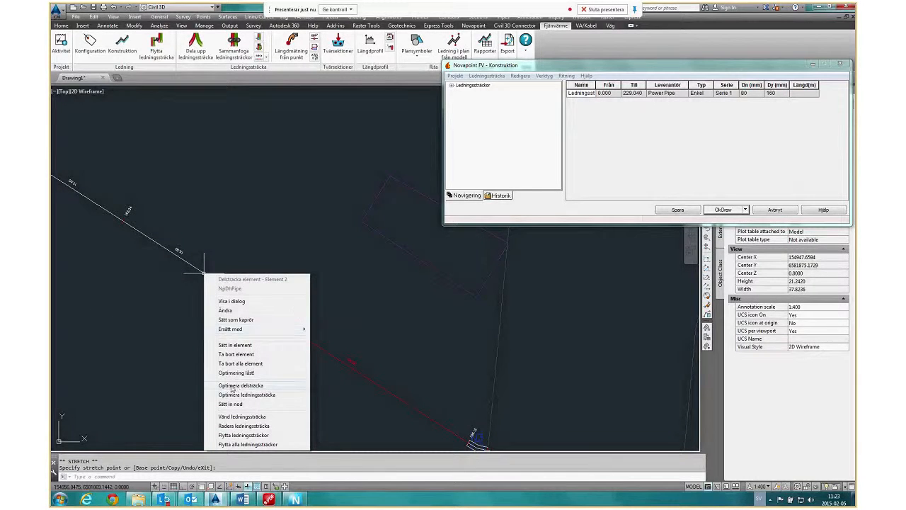
click(275, 396)
middle_drag(451, 421, 390, 368)
scroll(387, 371, down, 4)
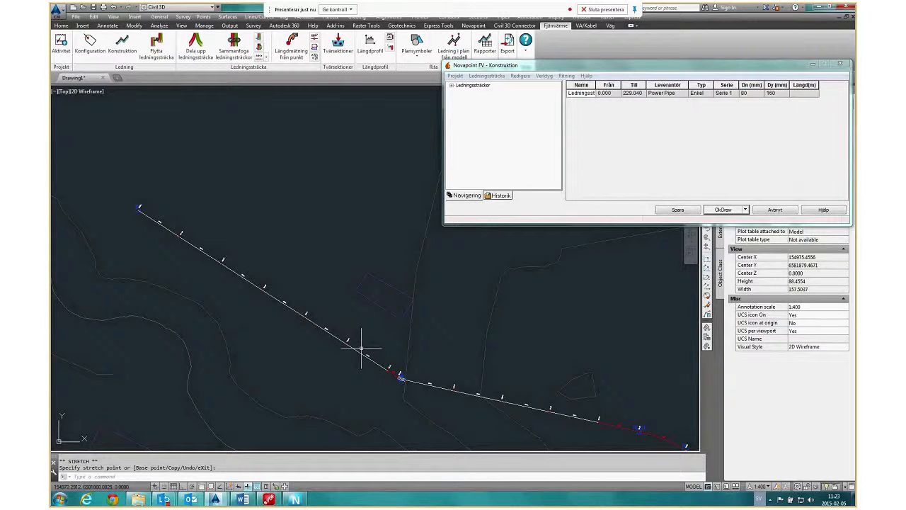
Show a pipe element midway along the first straight sub-run in the construction dialog and widen the dialog to reveal all columns.
scroll(361, 348, up, 4)
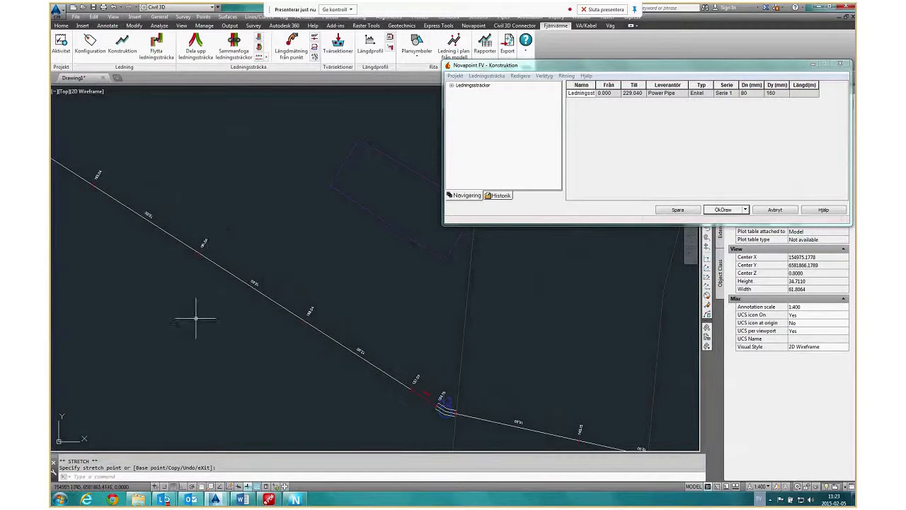
scroll(308, 334, down, 4)
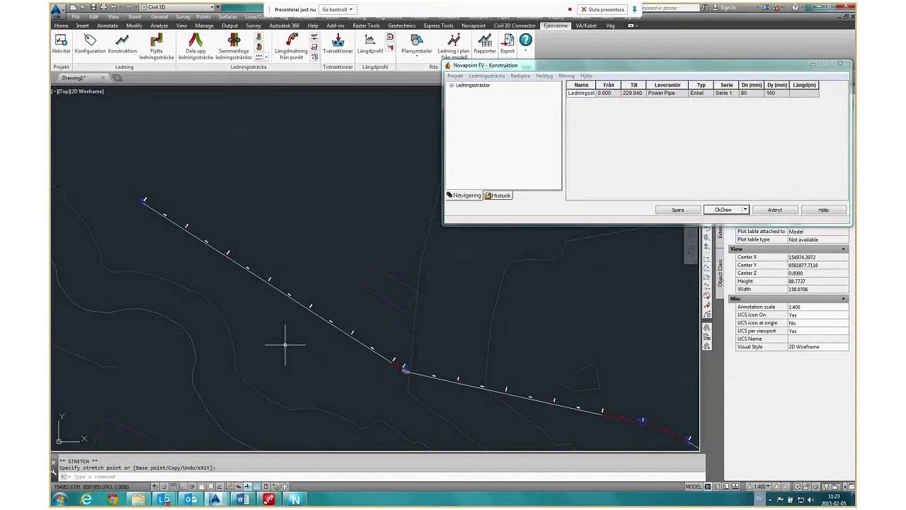
middle_drag(284, 346, 282, 325)
middle_drag(368, 356, 219, 285)
scroll(219, 285, down, 2)
scroll(507, 384, up, 4)
click(502, 377)
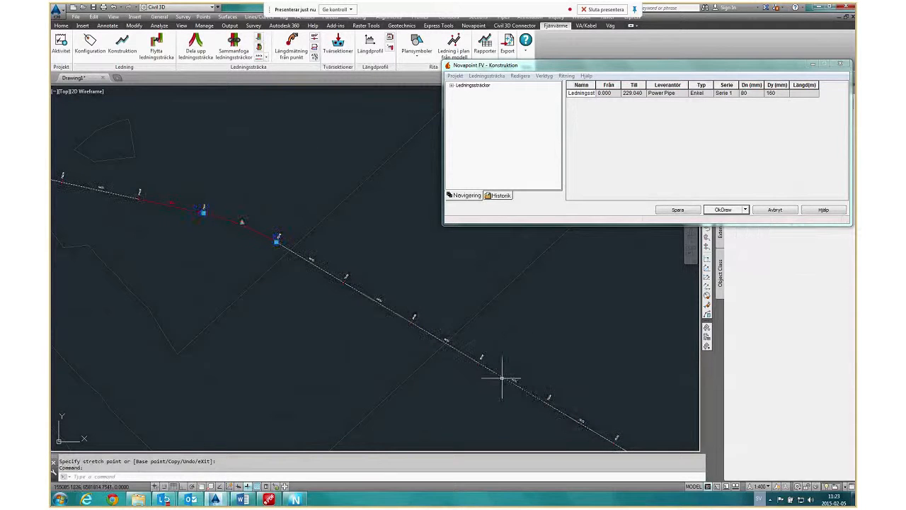
right_click(503, 376)
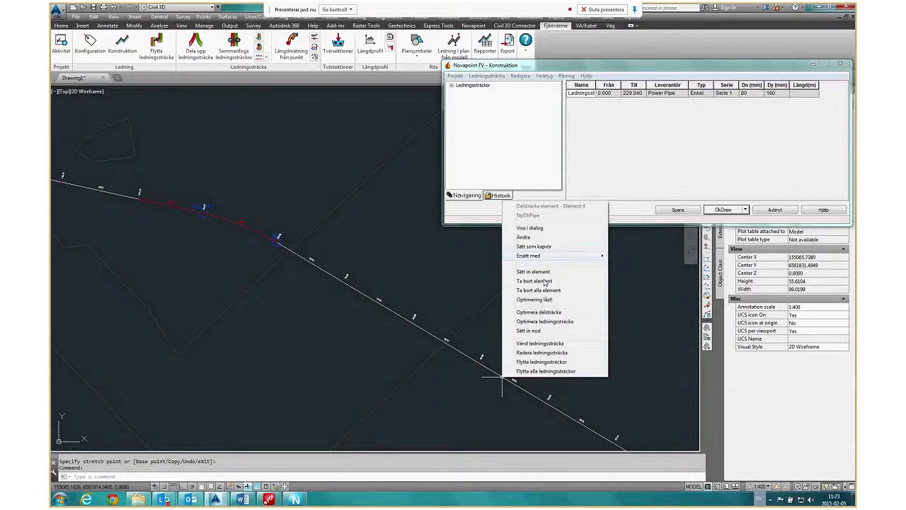
click(529, 228)
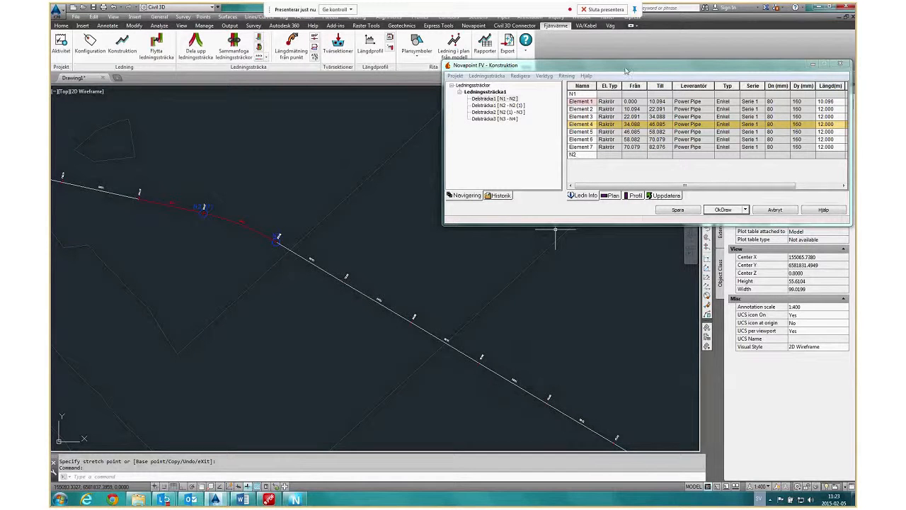
drag(625, 70, 540, 69)
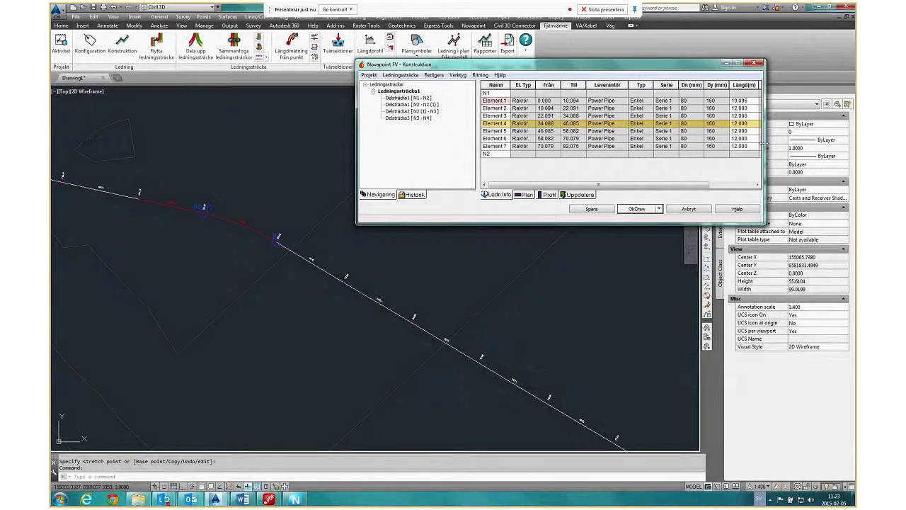
drag(763, 144, 815, 143)
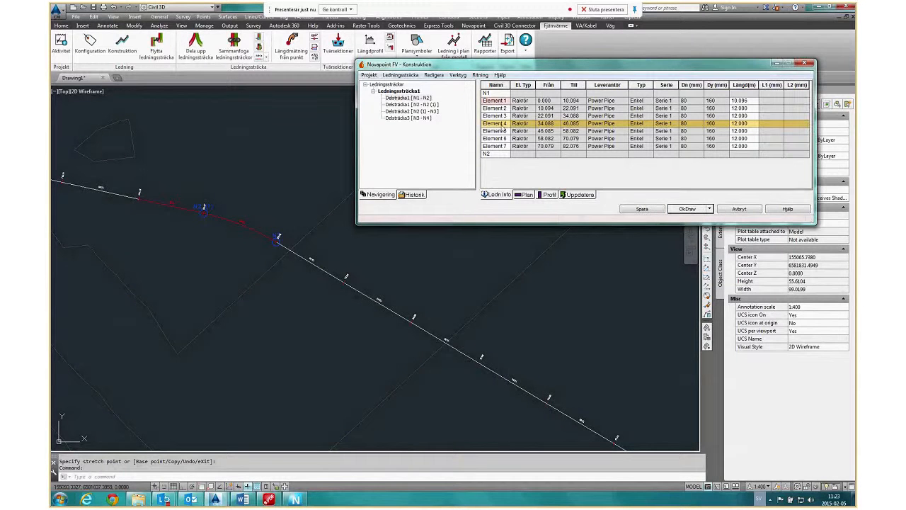
Review the plan data, profile data and update settings of sub-run N1 - N2.
click(526, 195)
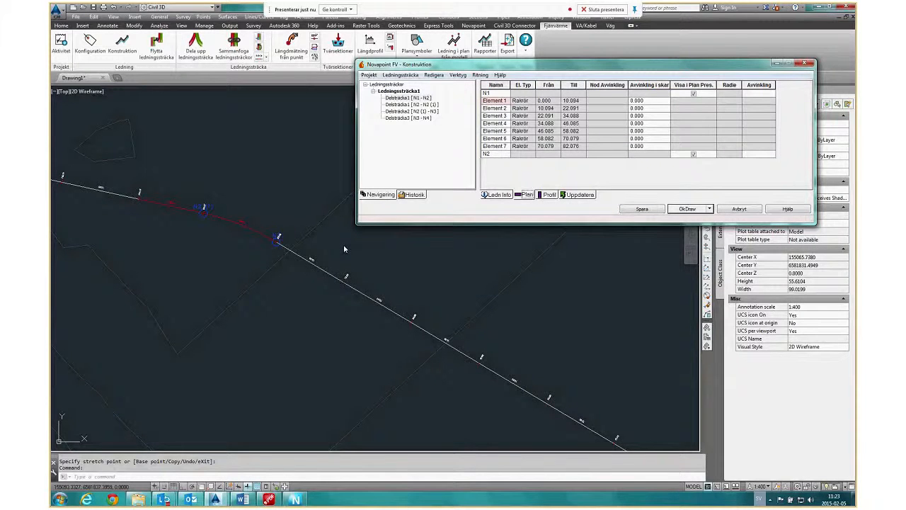
click(548, 195)
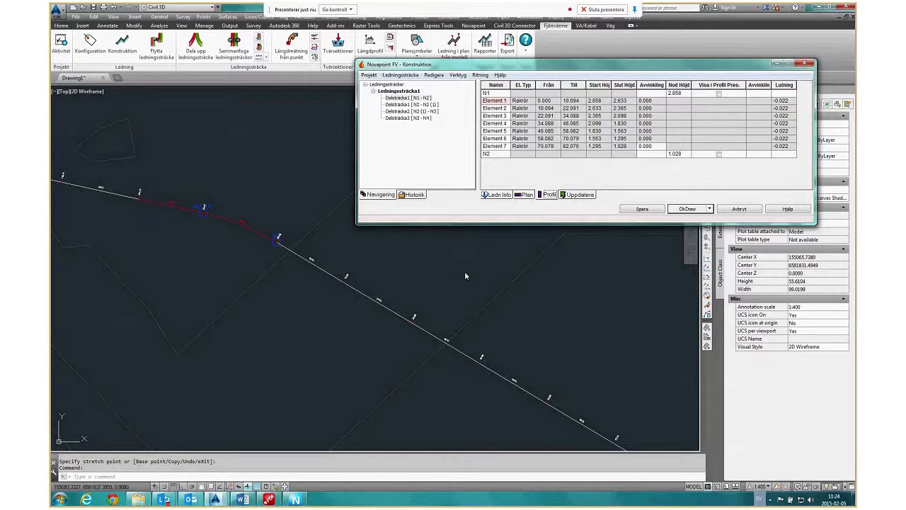
click(578, 195)
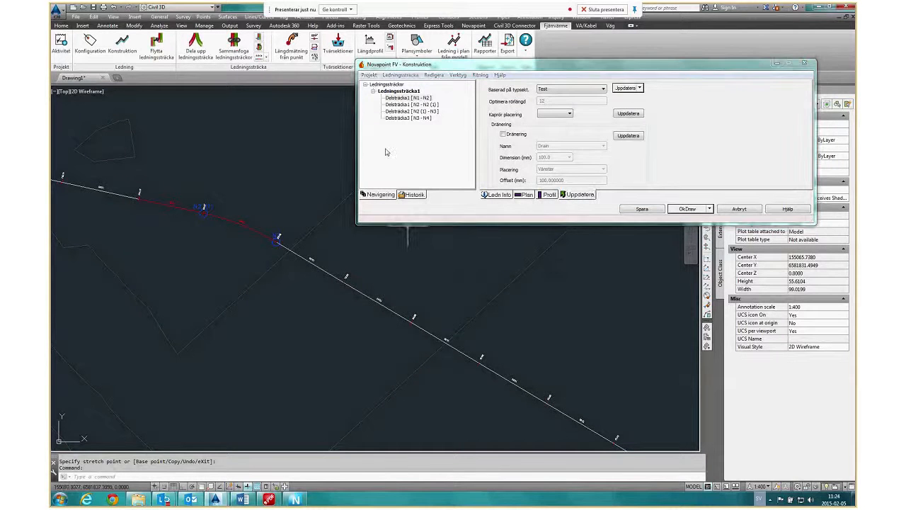
Examine the pipe division near node N2 and look through the typical sections available for updating sub-run N1 - N2.
scroll(414, 263, down, 4)
scroll(429, 330, up, 2)
middle_drag(429, 330, 374, 363)
scroll(229, 287, up, 8)
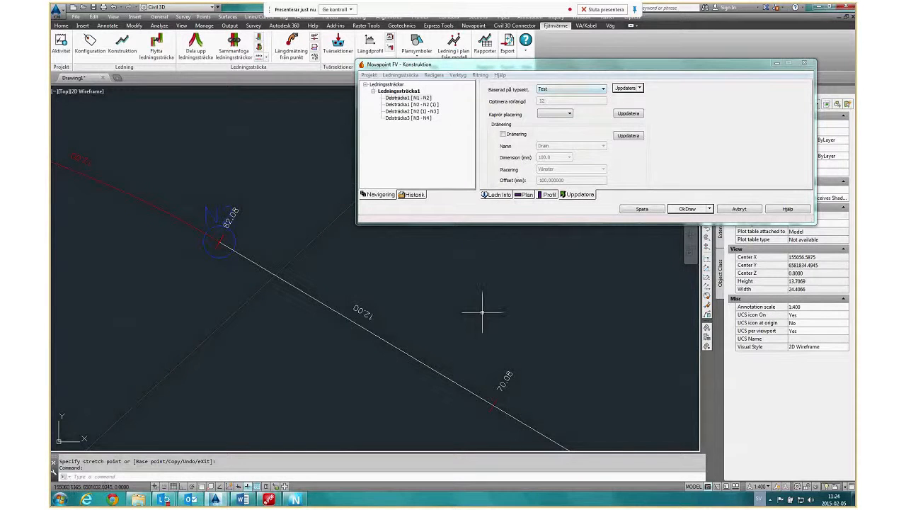
scroll(265, 240, down, 2)
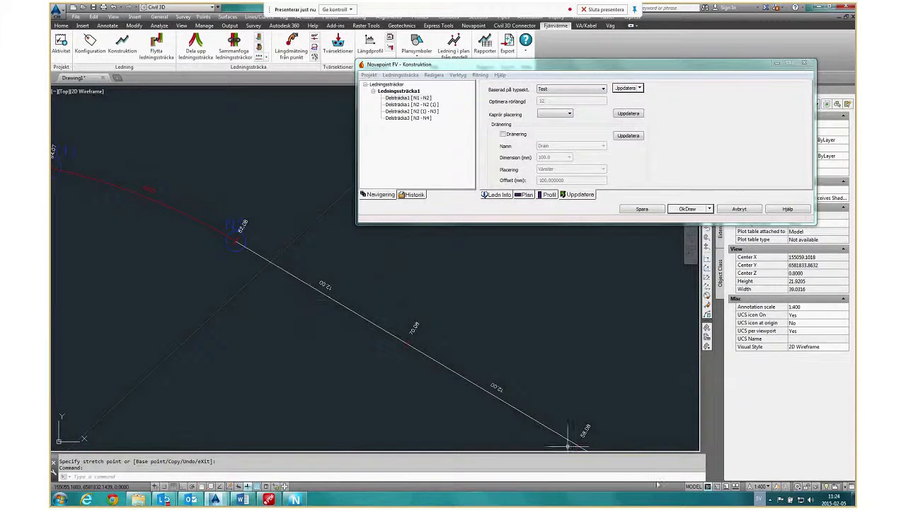
click(426, 98)
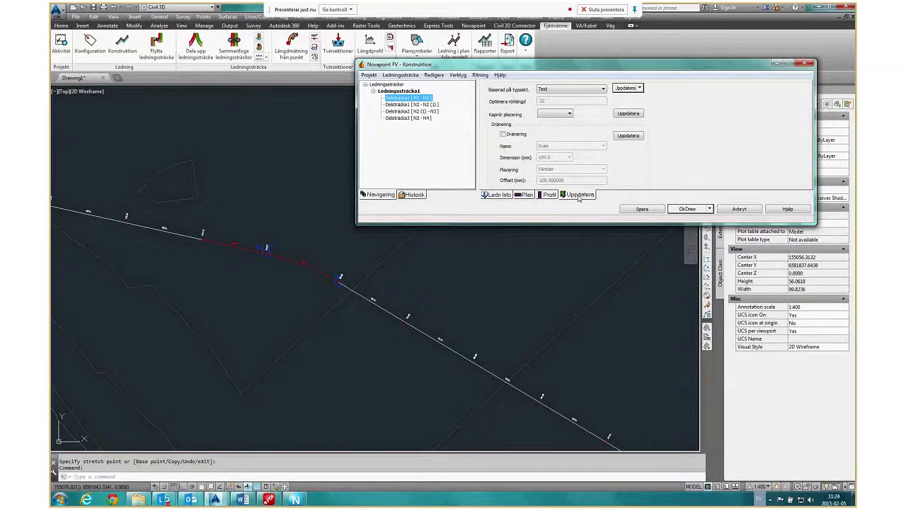
click(603, 90)
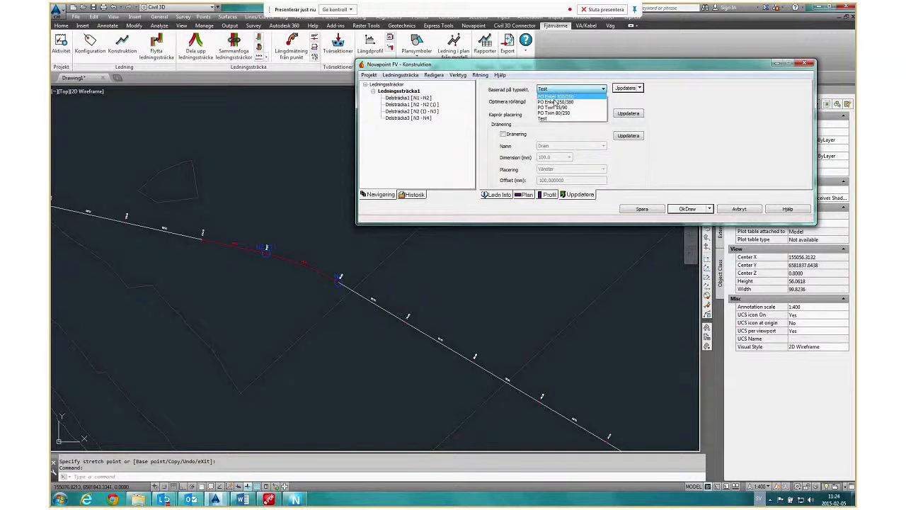
click(533, 309)
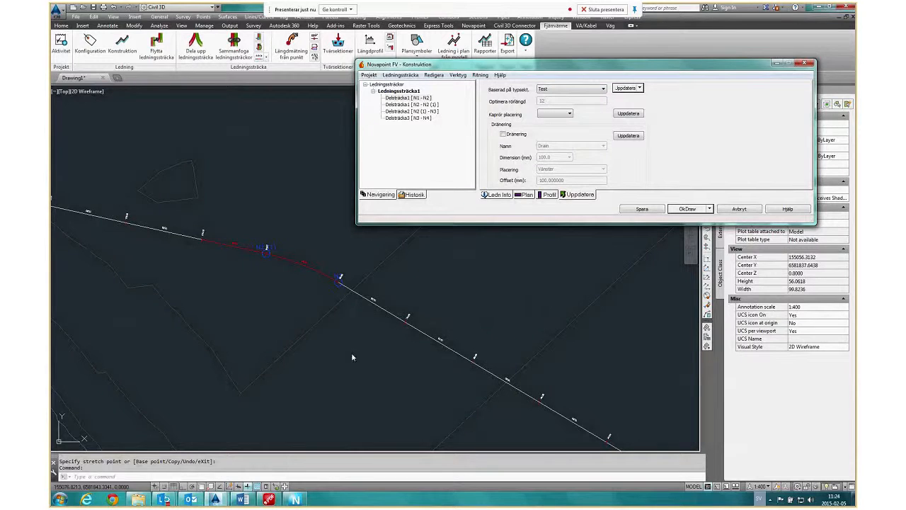
click(331, 352)
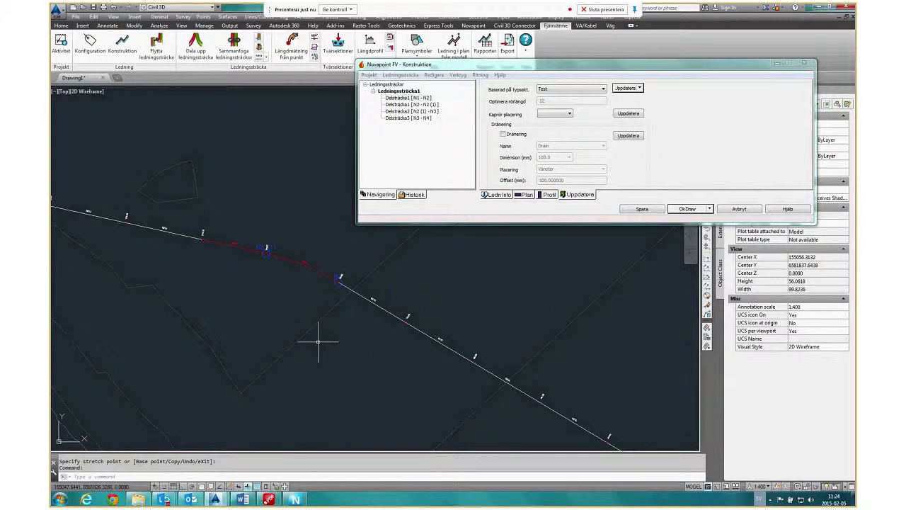
Open the Ändra settings for Element 4 of the first sub-run, review the pipe's dimensions and cancel.
scroll(315, 327, down, 5)
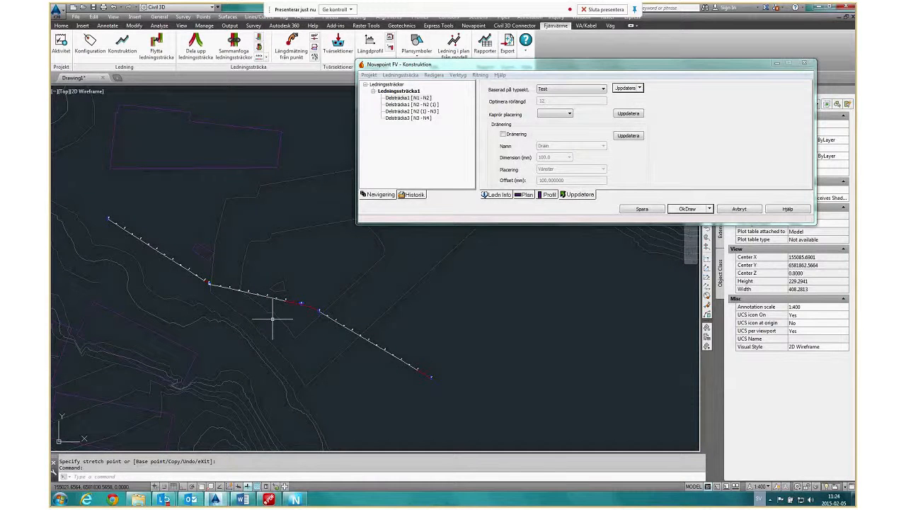
middle_drag(272, 318, 332, 308)
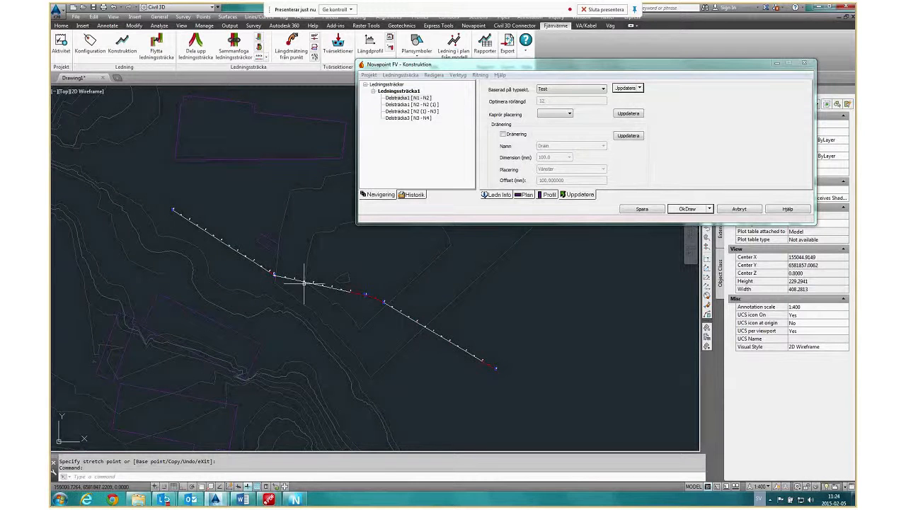
middle_drag(402, 352, 383, 349)
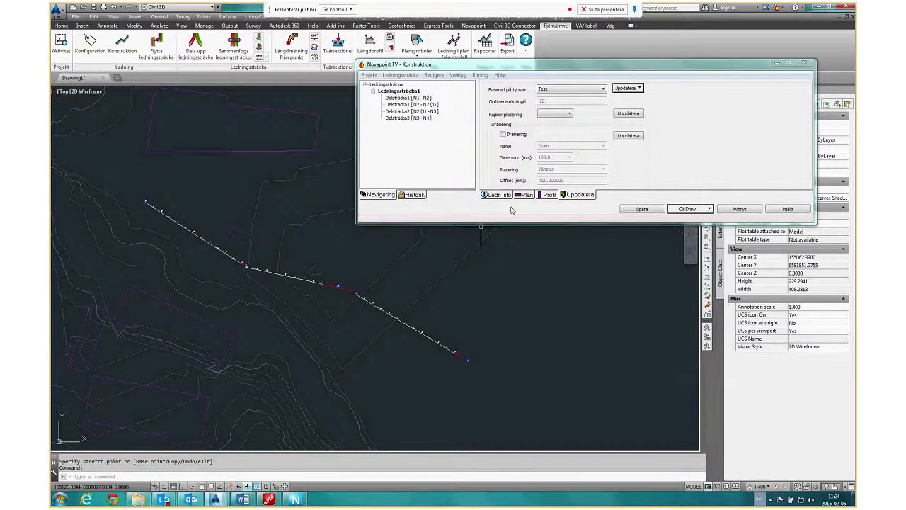
scroll(400, 322, up, 2)
click(412, 342)
right_click(413, 342)
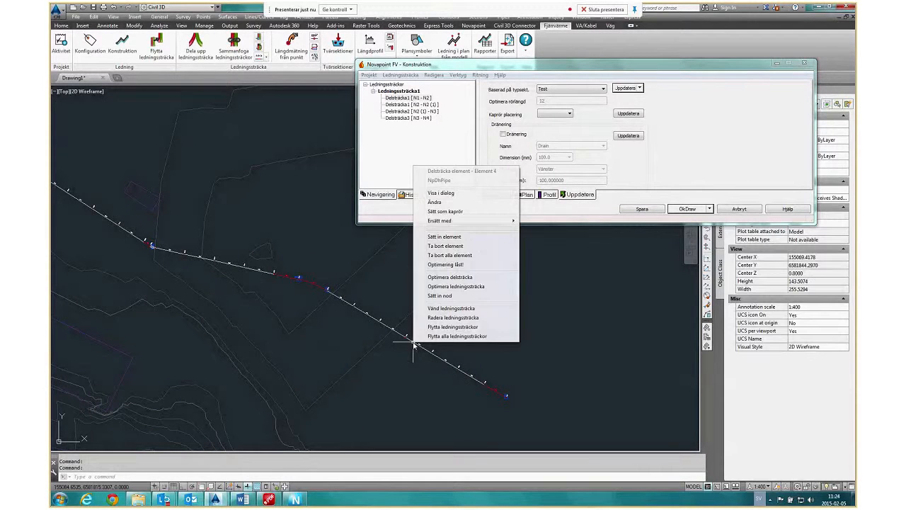
click(434, 203)
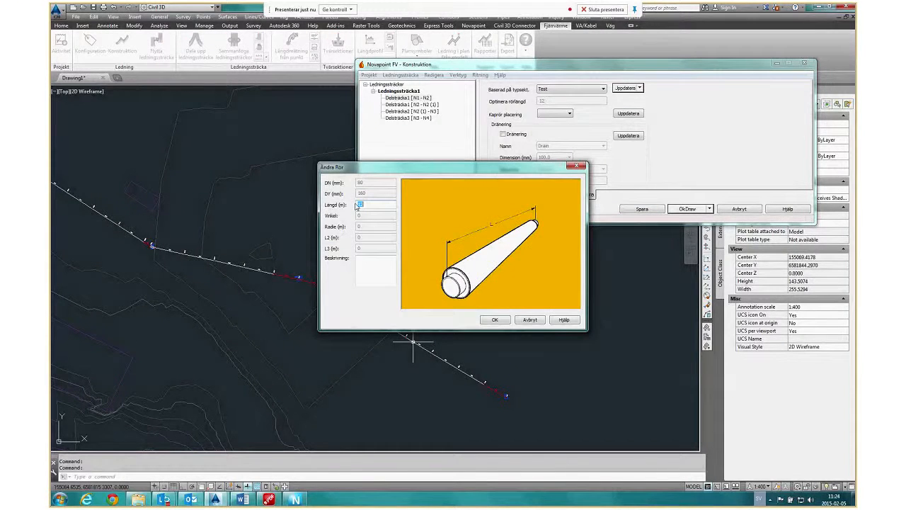
click(529, 320)
scroll(423, 326, up, 3)
right_click(421, 331)
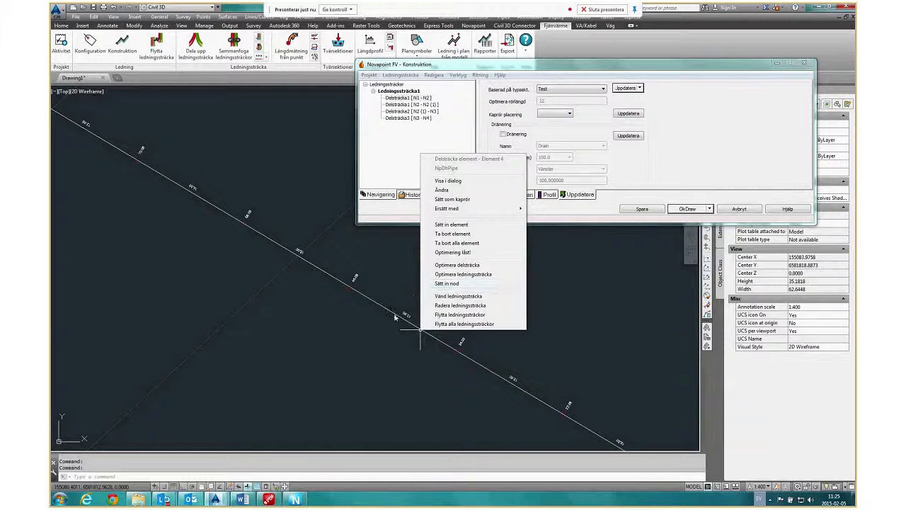
click(469, 320)
scroll(364, 317, down, 5)
click(130, 227)
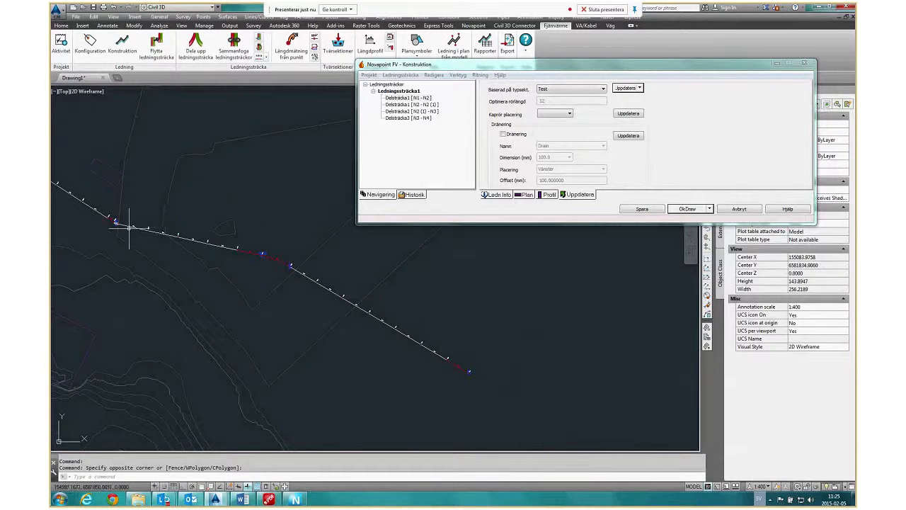
Return to the Ledn Info table and select the whole pipe run in the plan to inspect its nodes, clearing the selection again.
middle_drag(210, 272, 294, 275)
middle_drag(114, 185, 171, 223)
click(503, 196)
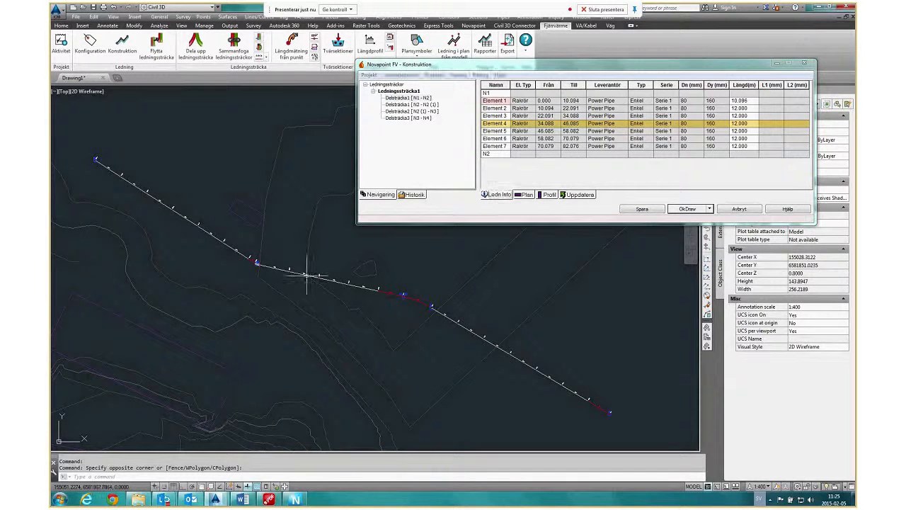
click(379, 305)
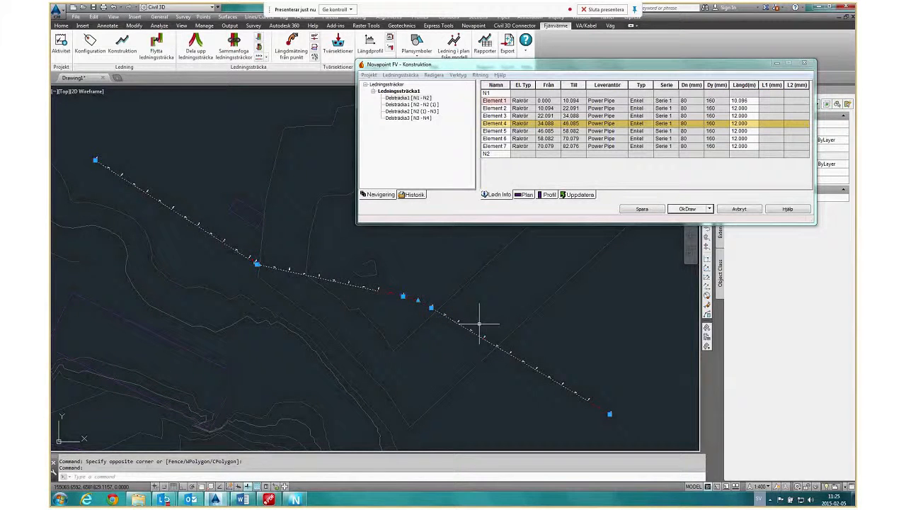
middle_drag(348, 416, 275, 398)
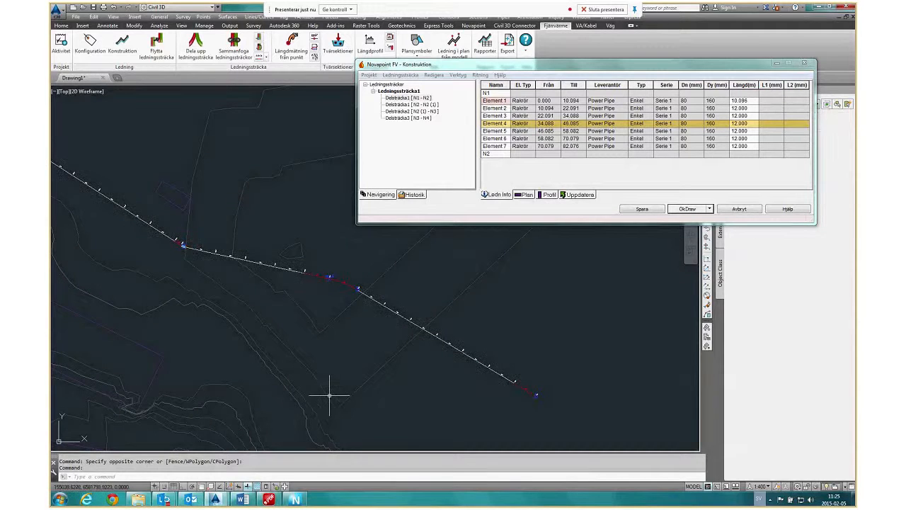
key(Escape)
Open the construction profile (Konstruktionsprofil) of the pipe run and enlarge its starting part.
scroll(330, 362, down, 2)
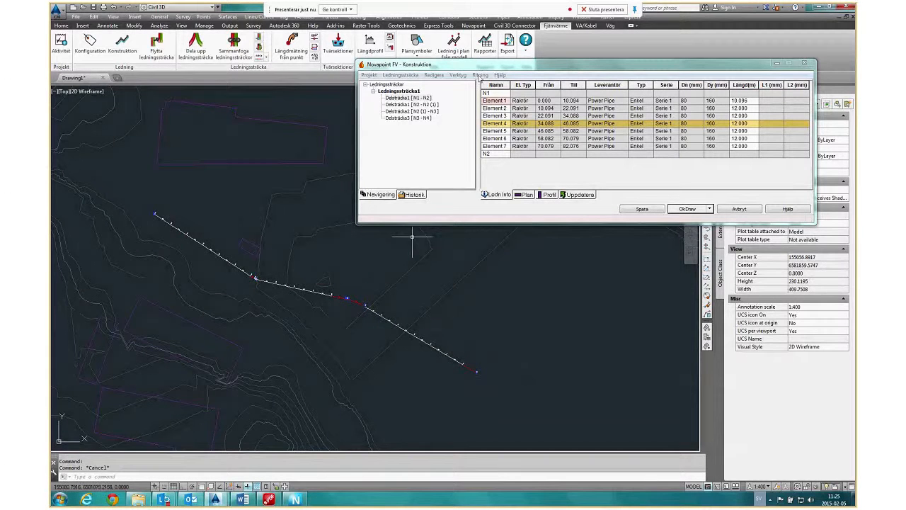
click(481, 74)
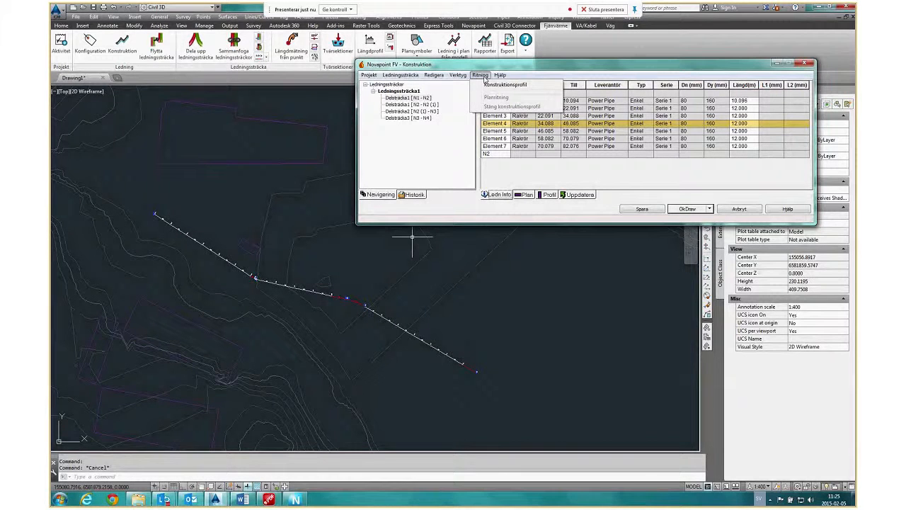
click(507, 85)
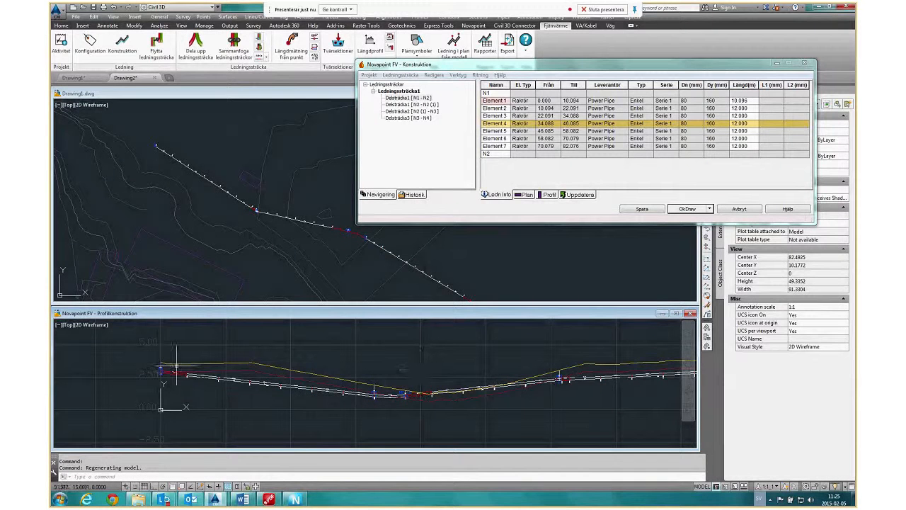
scroll(170, 362, up, 5)
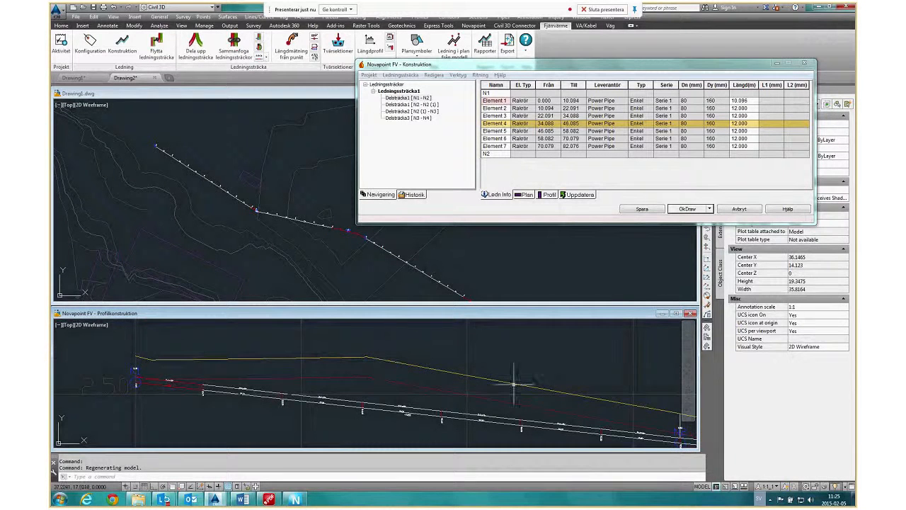
Switch to the Demo terrain model in Novapoint and back to Drawing2, and examine the pipe profile around its low point.
click(296, 500)
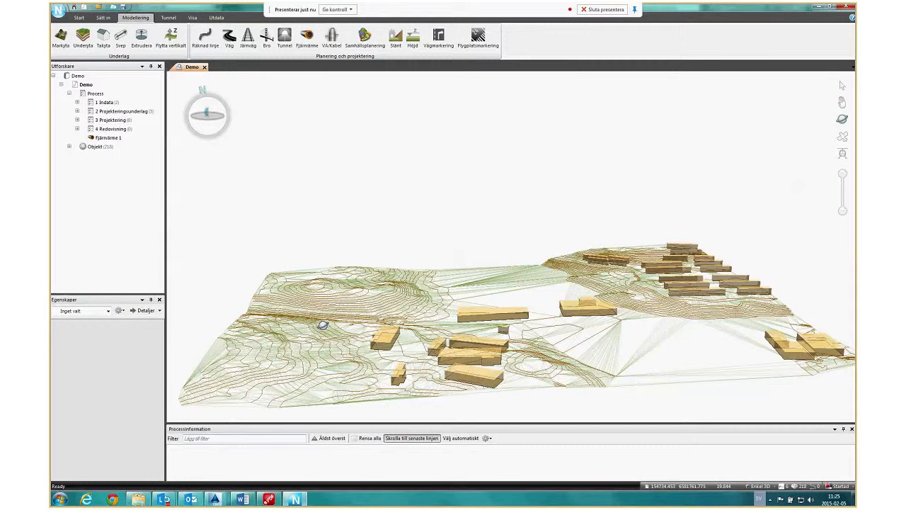
click(215, 500)
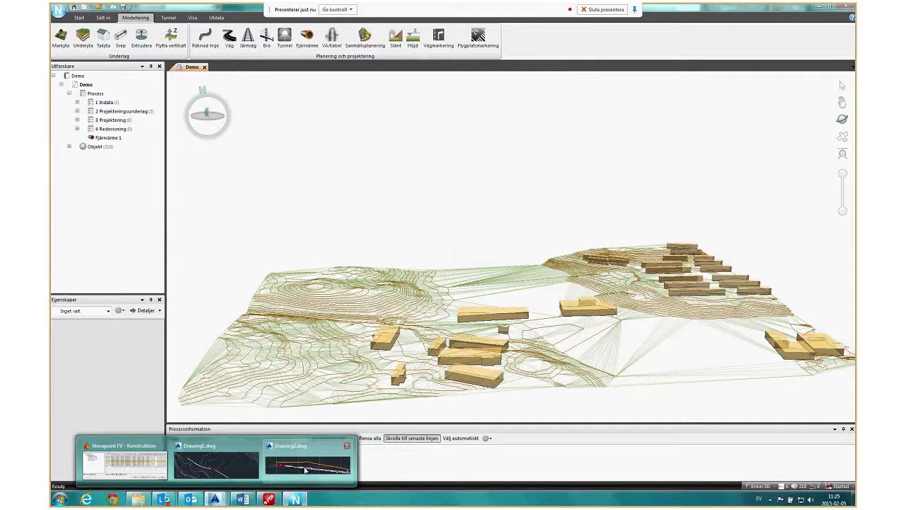
click(305, 467)
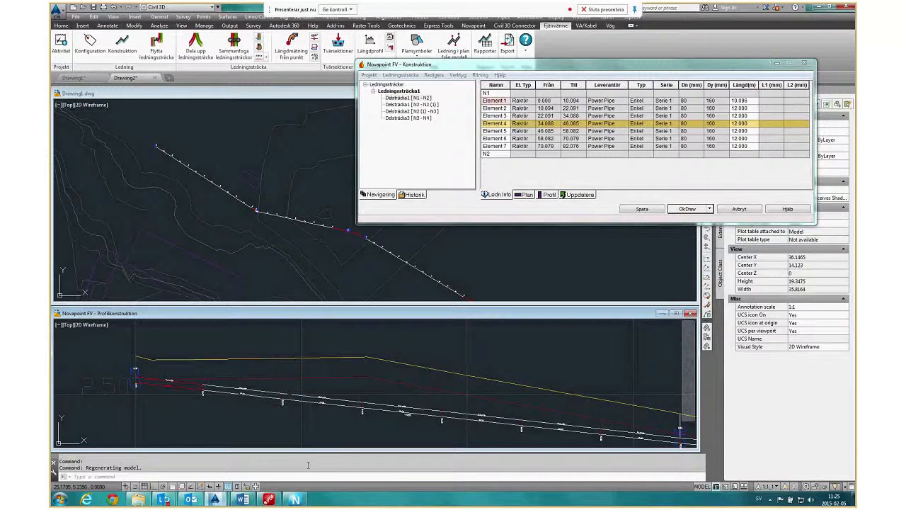
middle_drag(536, 417, 241, 363)
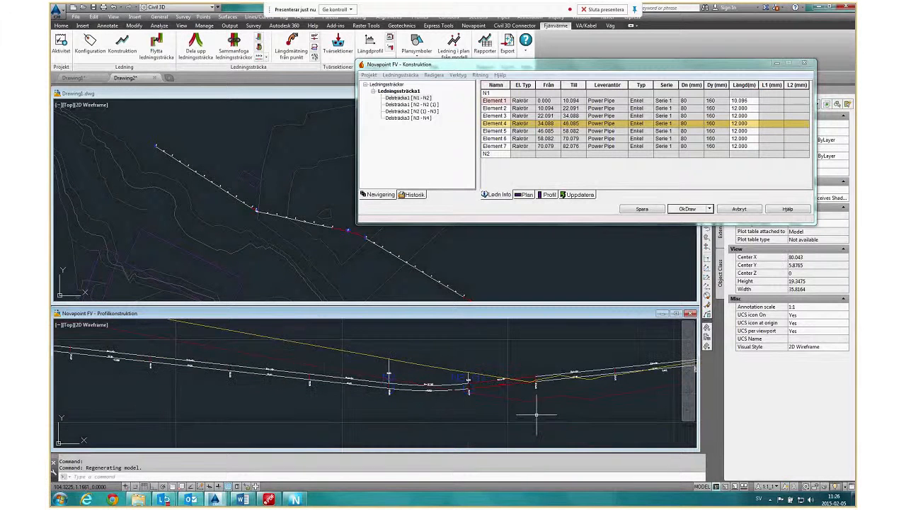
scroll(384, 386, down, 4)
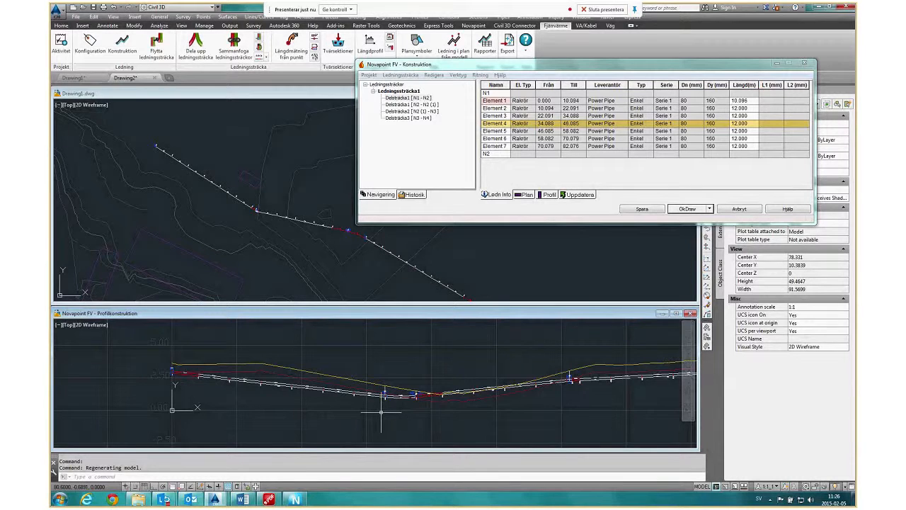
Examine the pipe profile against the terrain line from its low point back to the start node.
scroll(461, 397, up, 4)
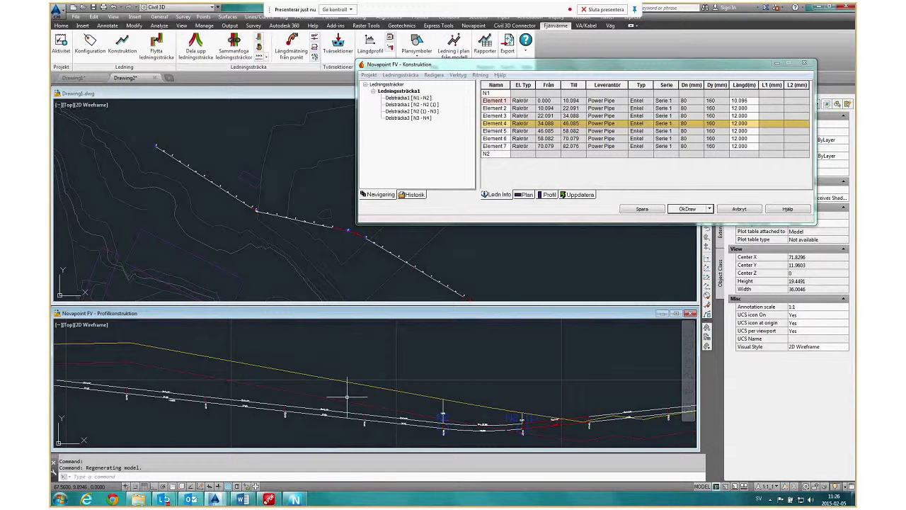
scroll(347, 396, down, 2)
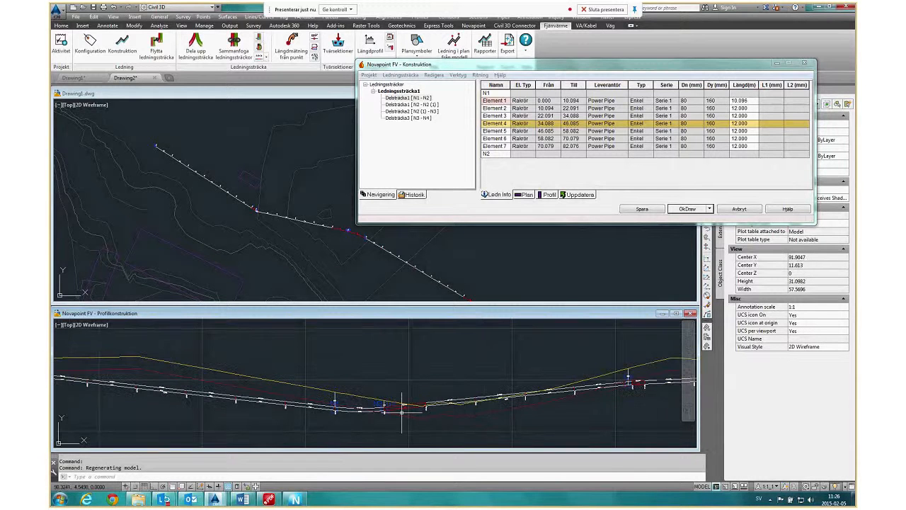
scroll(277, 370, up, 4)
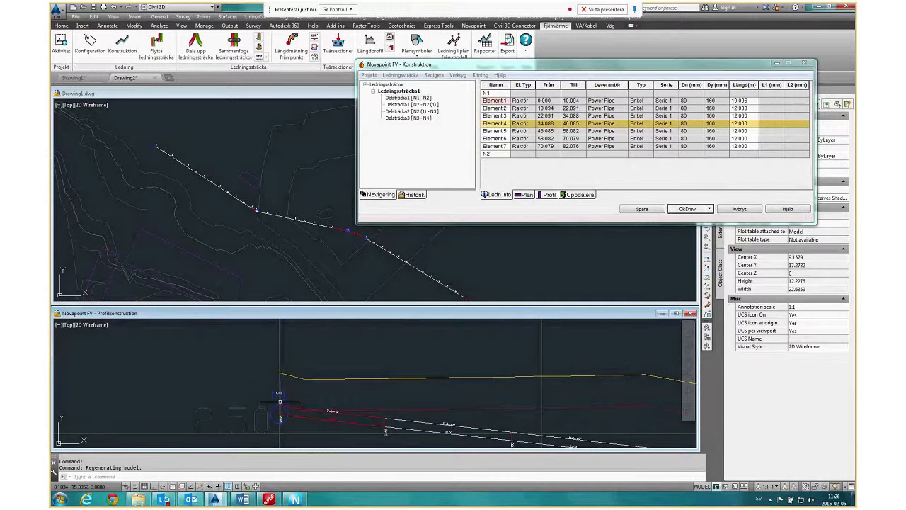
scroll(279, 375, down, 2)
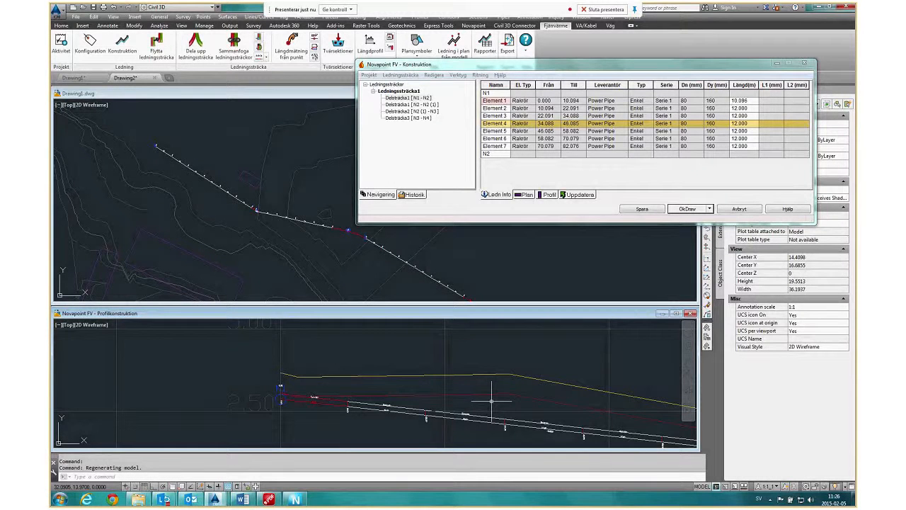
middle_drag(491, 400, 300, 372)
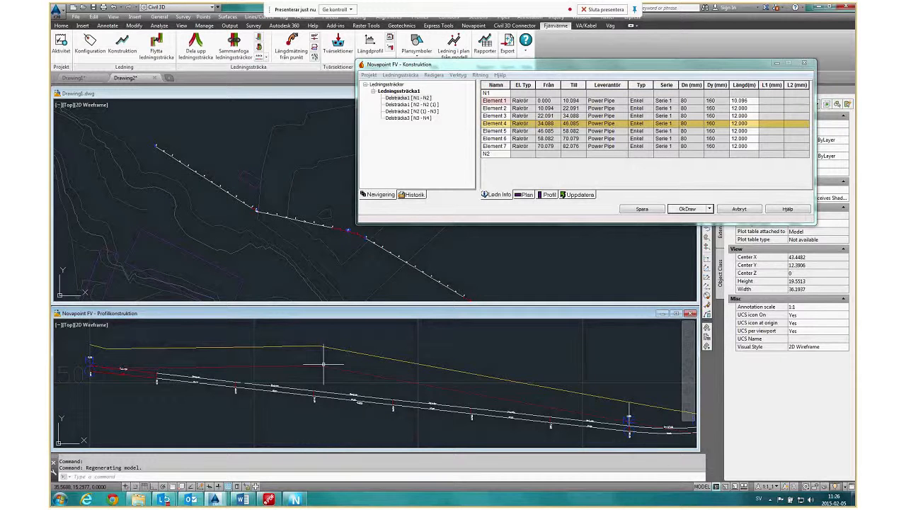
scroll(320, 389, up, 2)
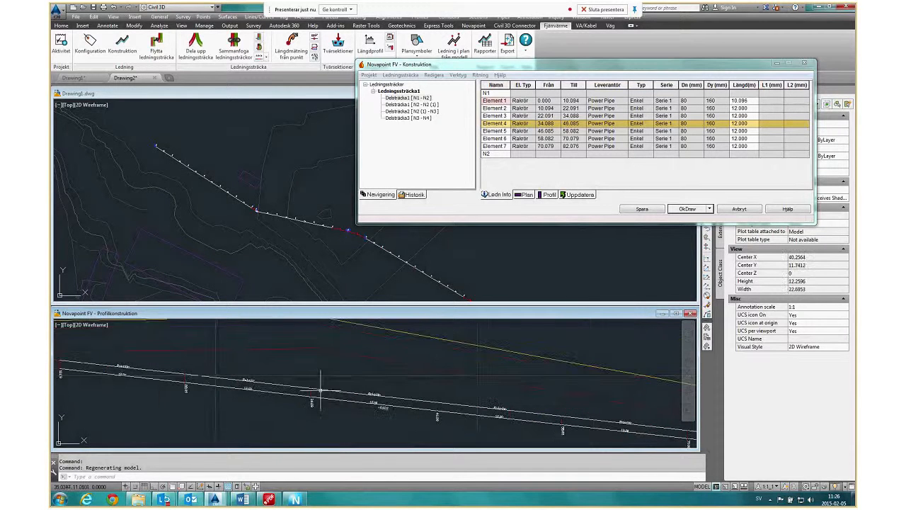
scroll(320, 390, down, 4)
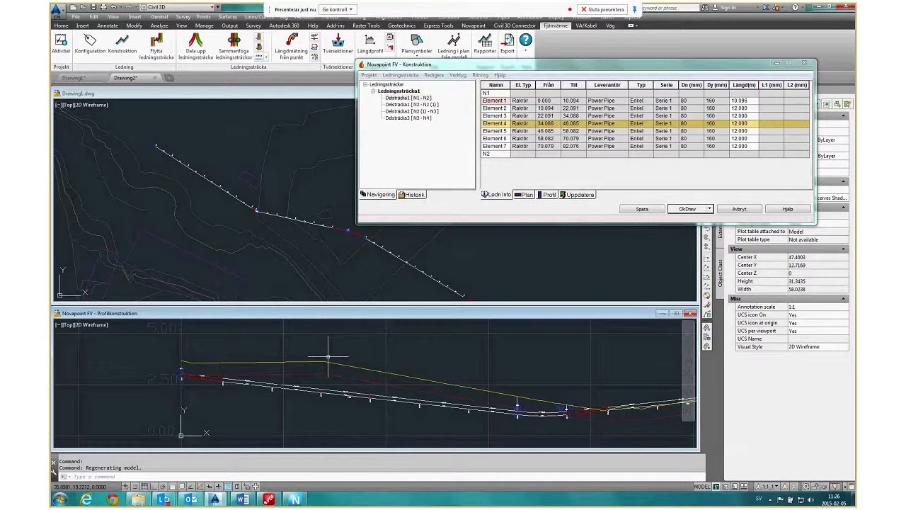
Insert a node on Element 4 in the profile at section 34.734, below the terrain break, and inspect it in the plan.
scroll(328, 357, up, 4)
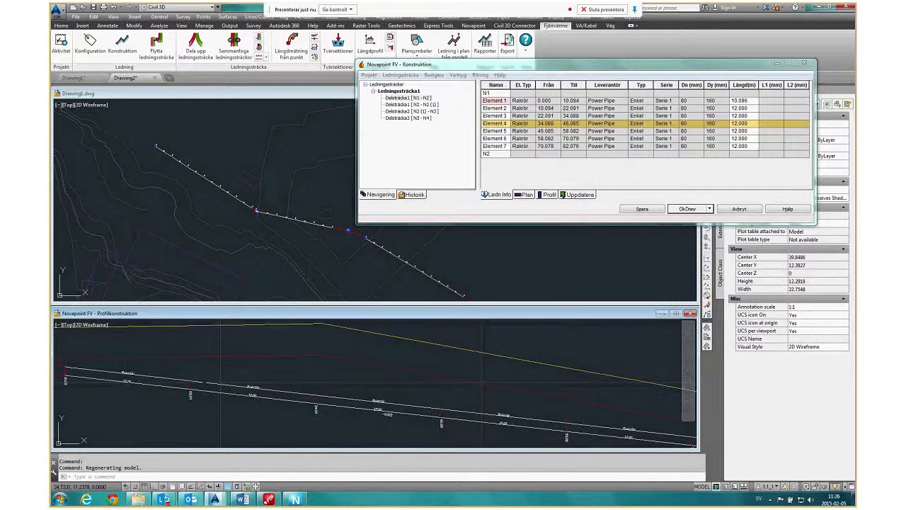
right_click(318, 396)
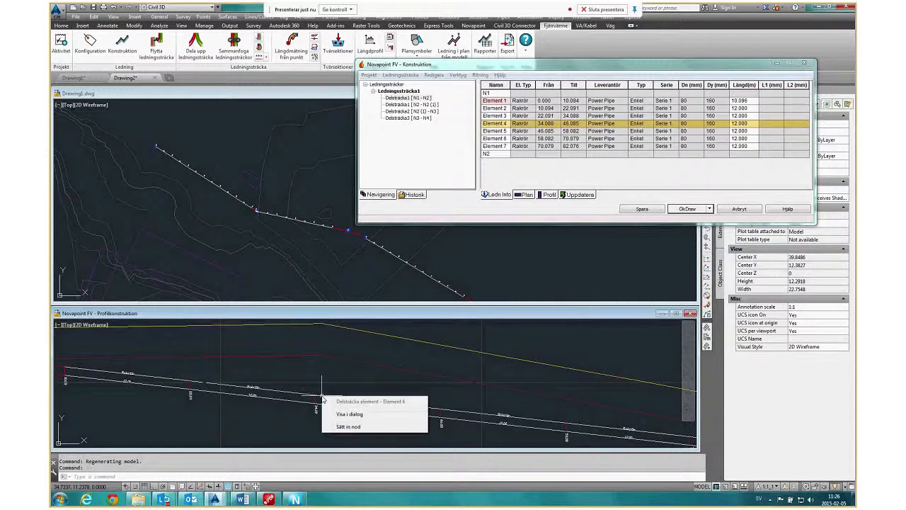
click(350, 426)
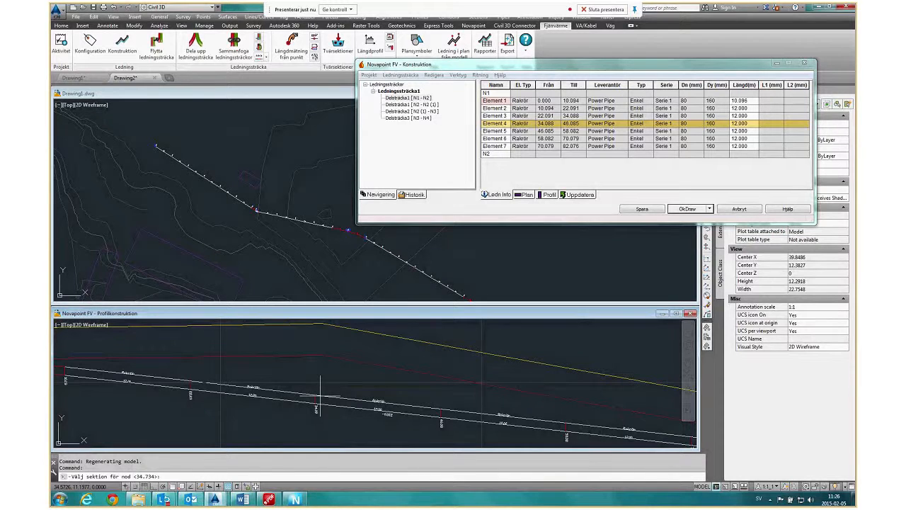
click(320, 394)
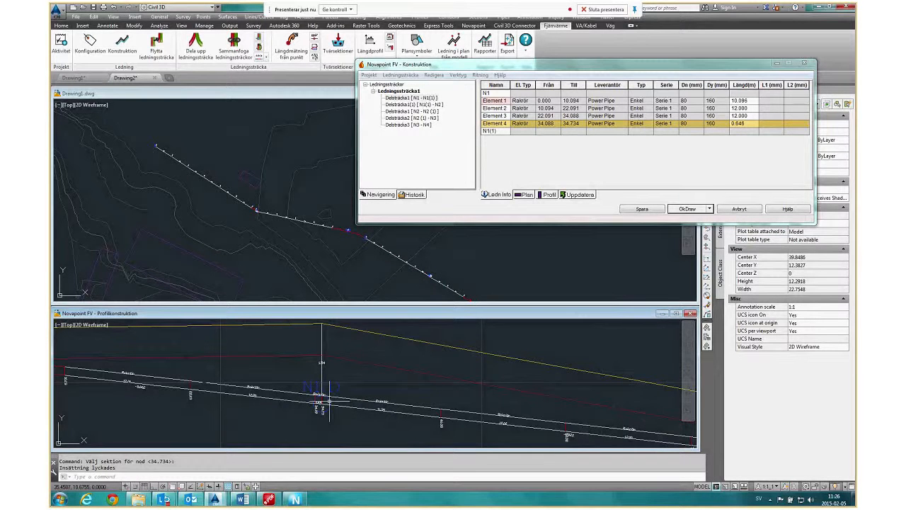
middle_drag(361, 278, 225, 245)
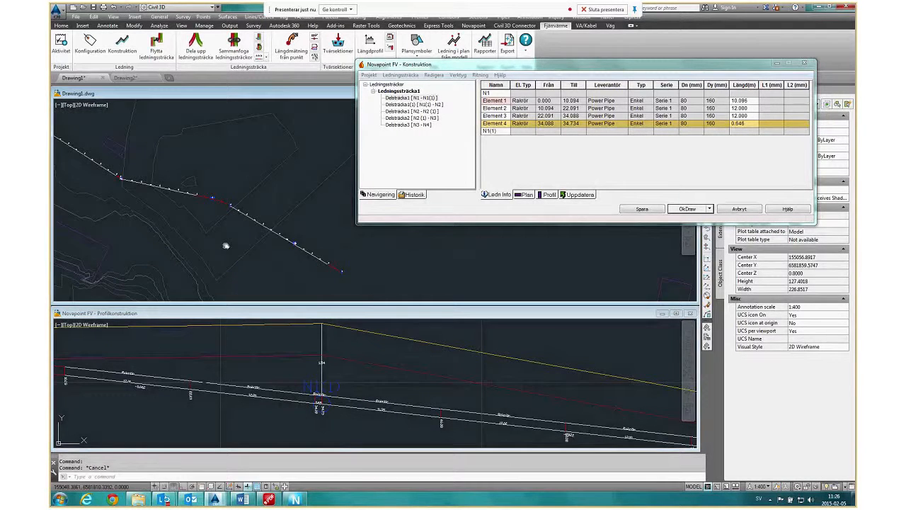
scroll(216, 198, up, 10)
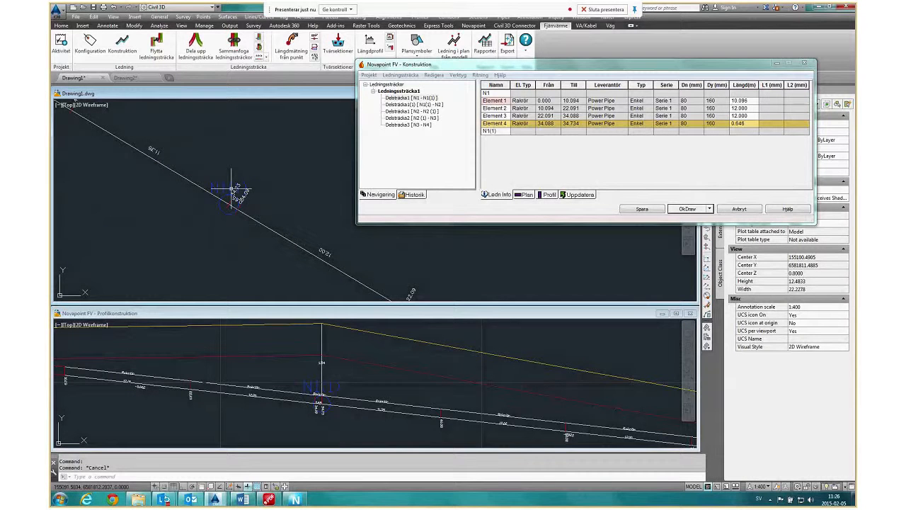
Raise the new node N1(1) in the profile to bring the pipe closer to the terrain, then clear the selection.
click(295, 364)
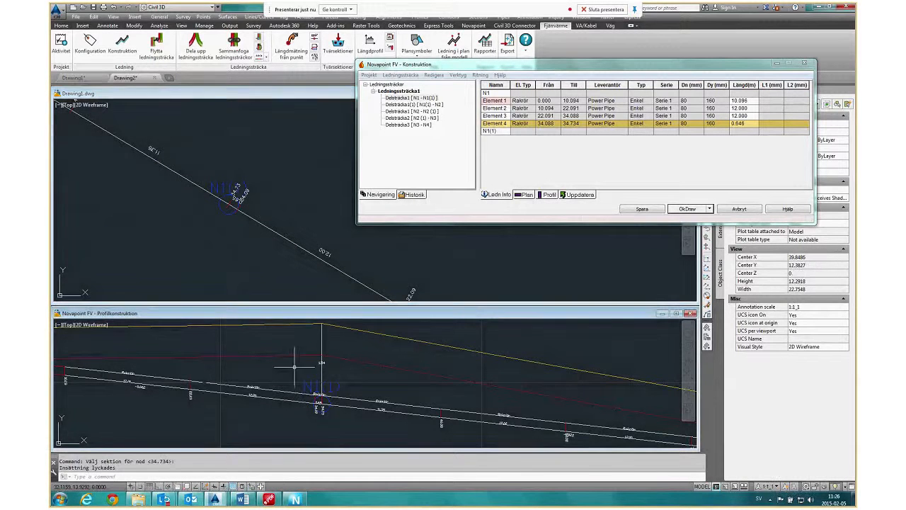
click(323, 403)
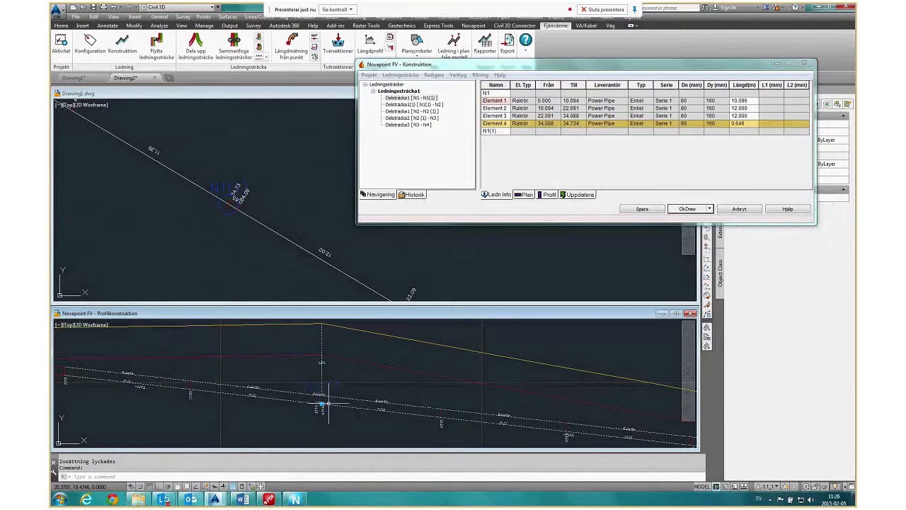
click(323, 403)
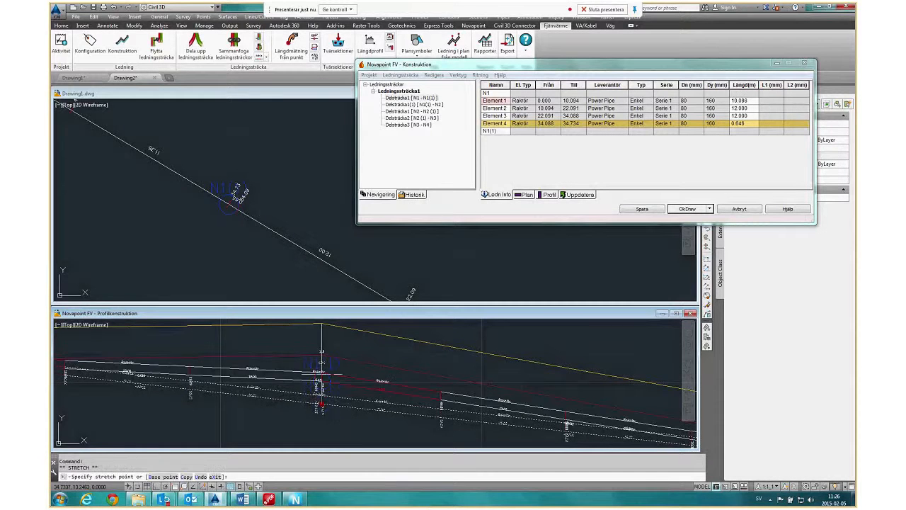
click(322, 364)
scroll(308, 402, down, 4)
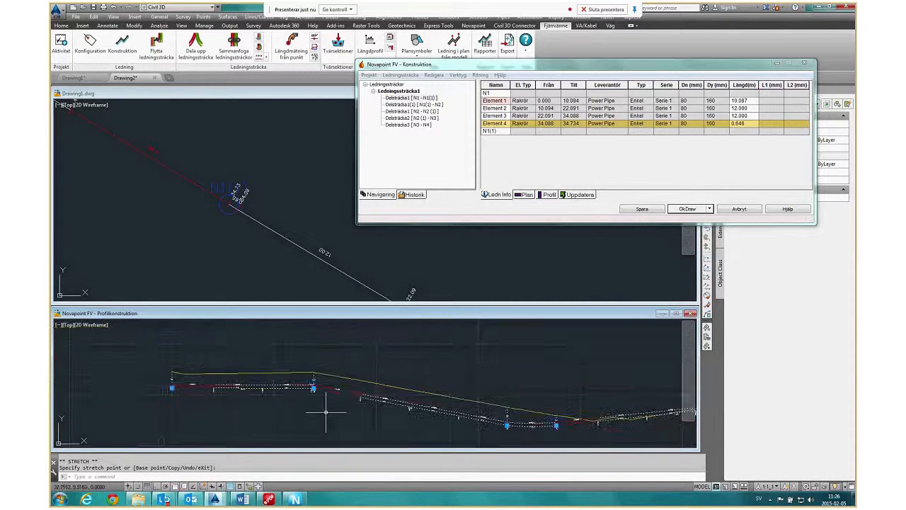
key(Escape)
Insert a node on Element 2 in the profile at section 111.011, just past the low point.
middle_drag(541, 436, 378, 410)
scroll(420, 390, up, 4)
scroll(442, 405, up, 4)
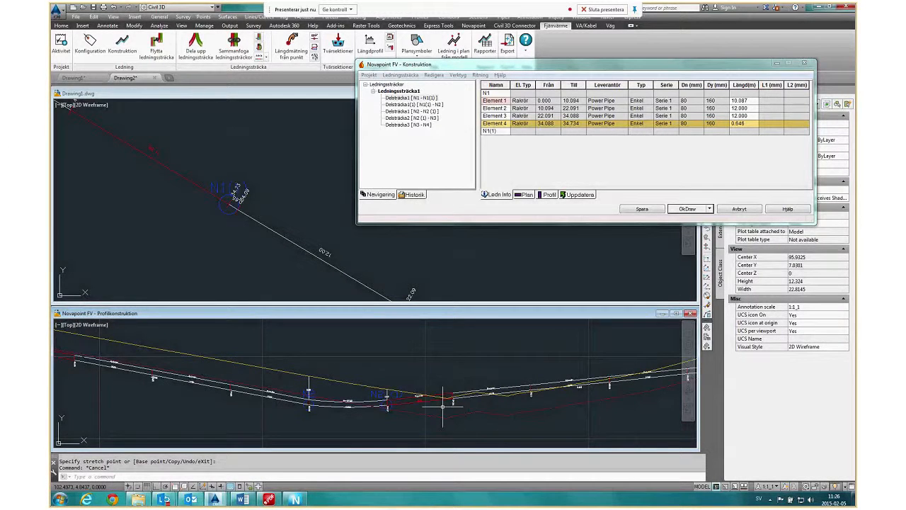
middle_drag(443, 405, 340, 395)
right_click(384, 371)
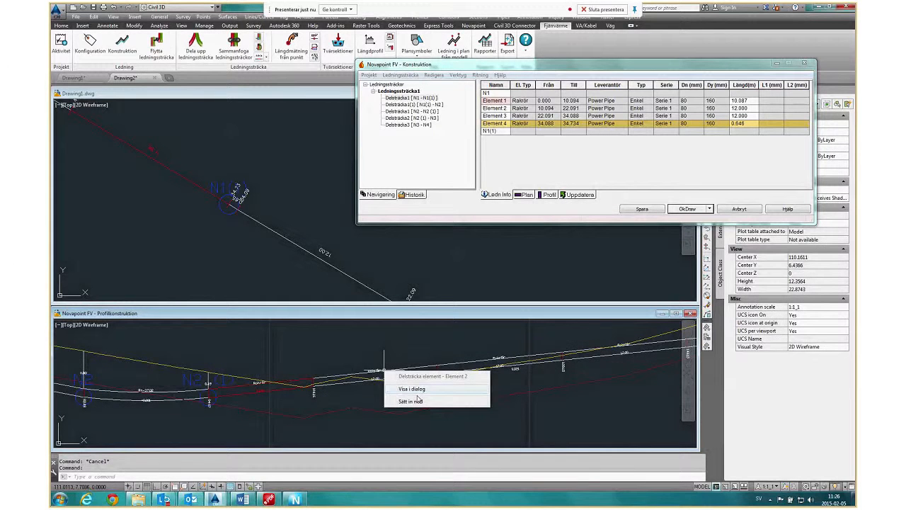
click(416, 401)
key(Return)
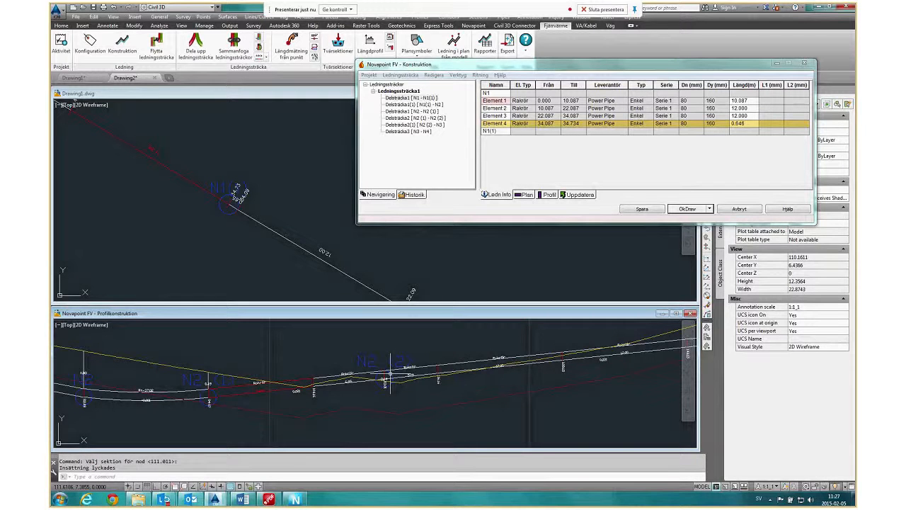
Lower the new node N2(2) well below the terrain line in the profile and optimise the whole pipe run (Optimera ledningssträcka).
click(390, 374)
click(385, 378)
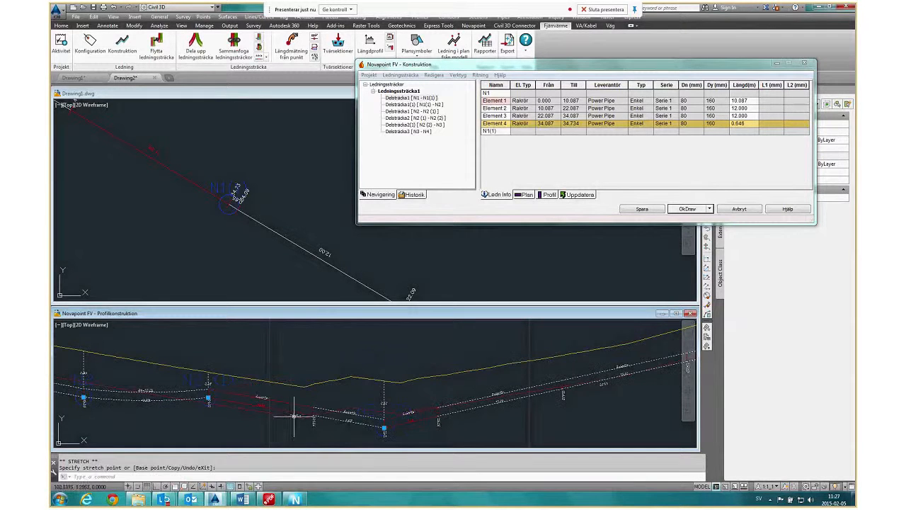
key(Escape)
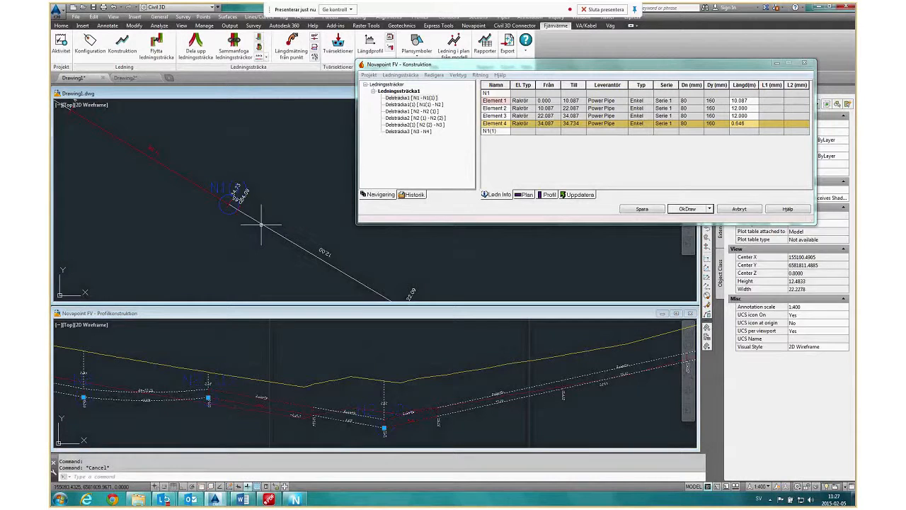
right_click(259, 225)
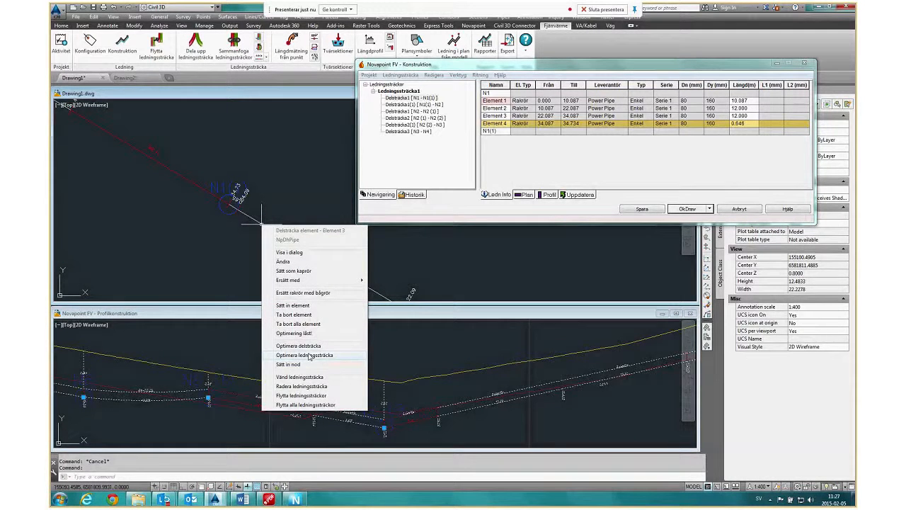
click(305, 355)
Lower node N2(1) in the profile to deepen the pipe before the low point.
click(207, 436)
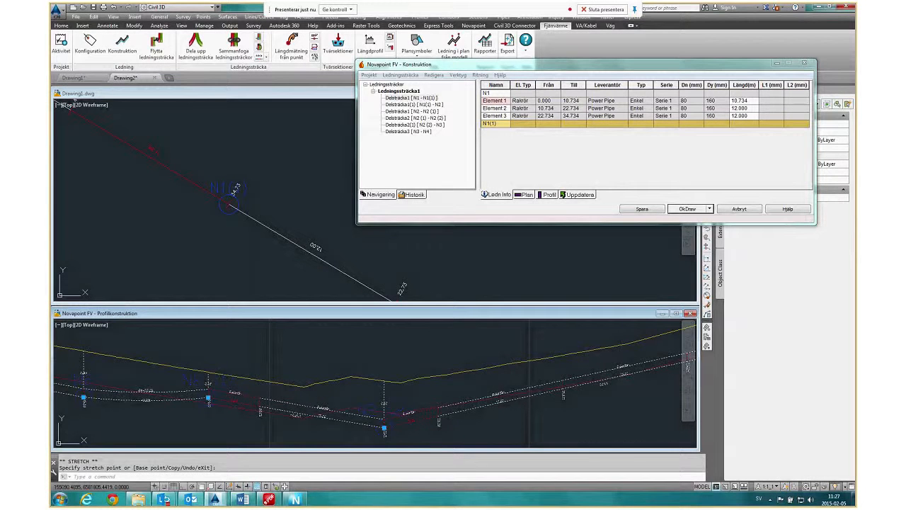
click(209, 398)
click(207, 398)
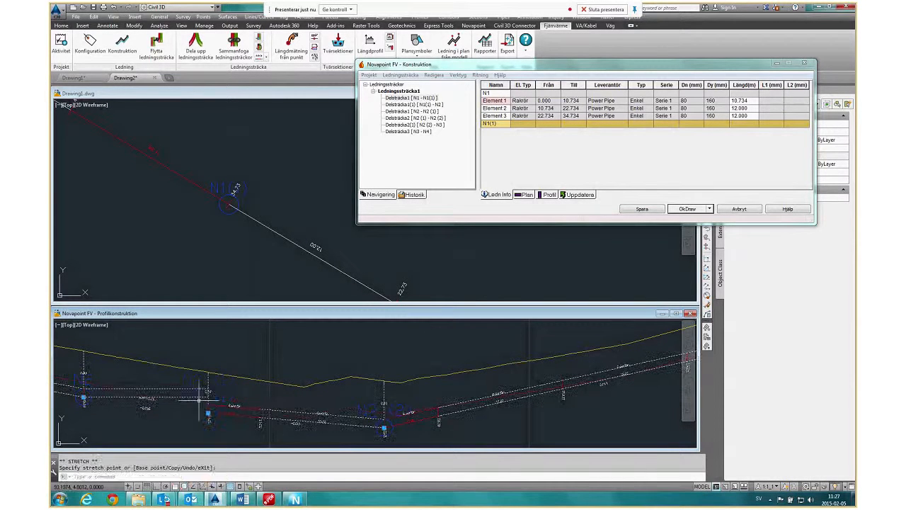
Replace the curved pipe between N2 and N2(1) with straight pipe (Ersätt bågrör med rakrör) and optimise the whole run again.
right_click(205, 400)
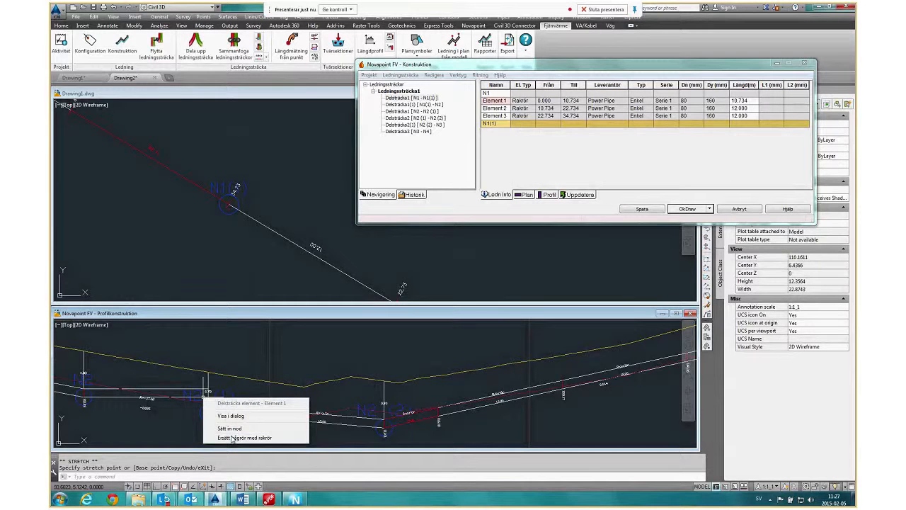
click(233, 437)
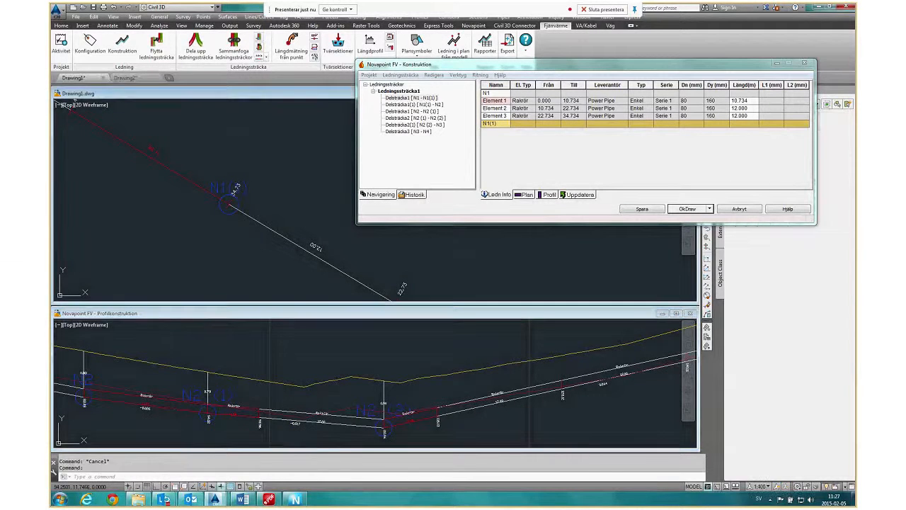
right_click(266, 227)
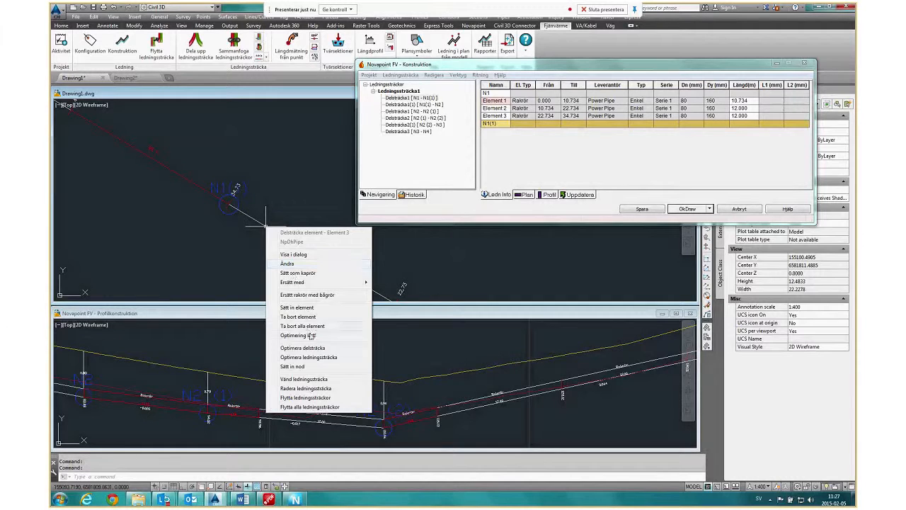
click(313, 357)
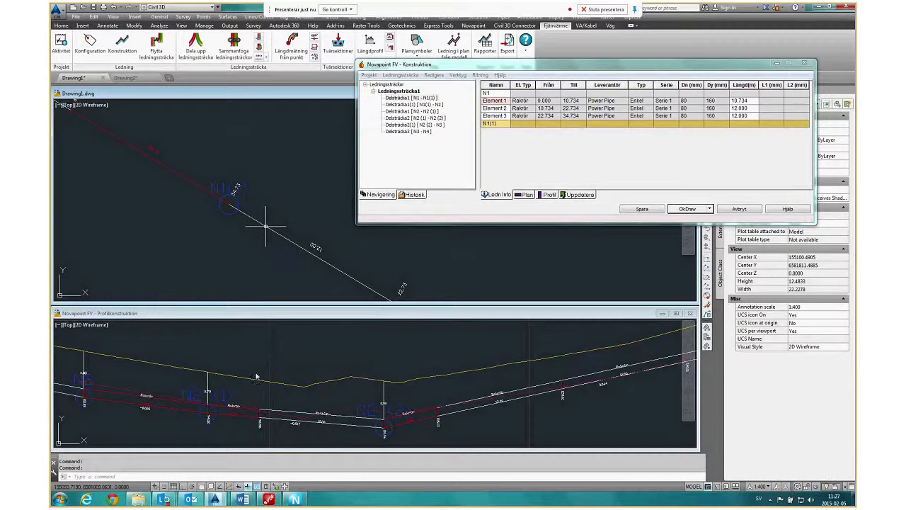
Try to lower node N3 in the profile.
click(493, 431)
scroll(462, 416, down, 4)
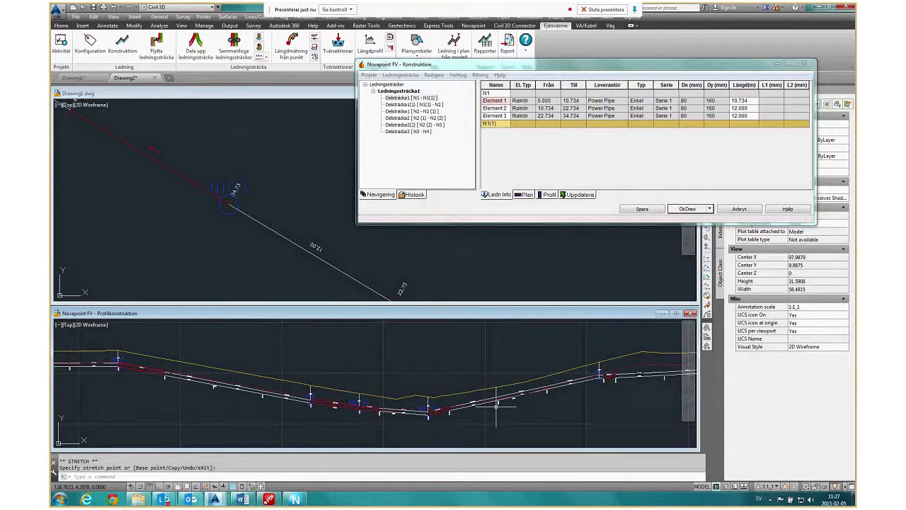
scroll(496, 404, up, 2)
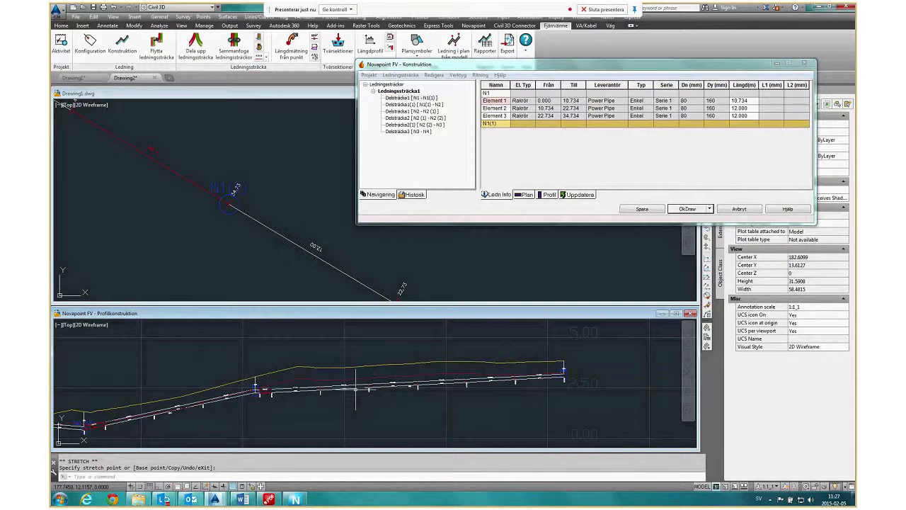
scroll(256, 383, up, 3)
click(256, 385)
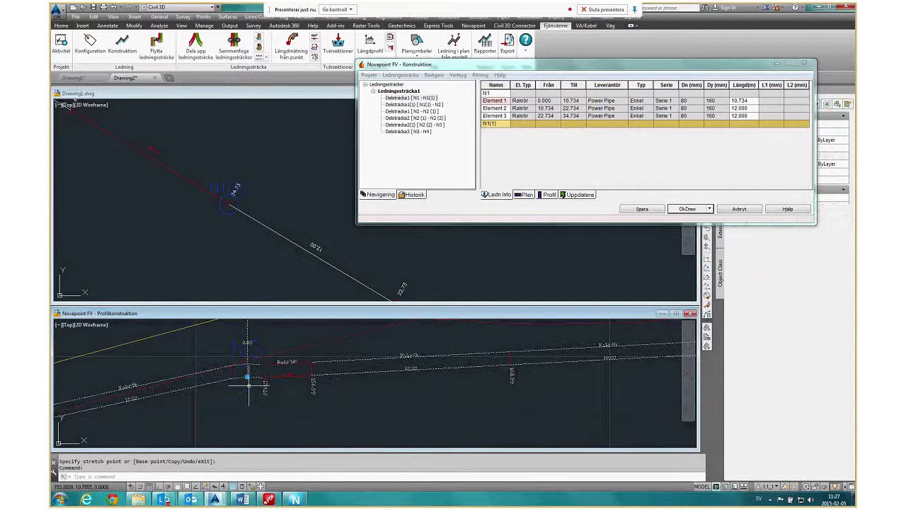
click(246, 383)
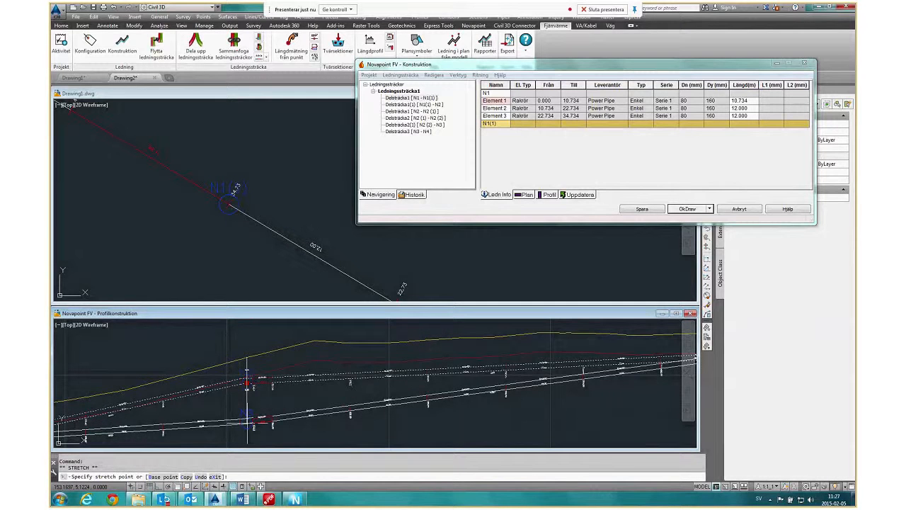
key(Escape)
key(Escape)
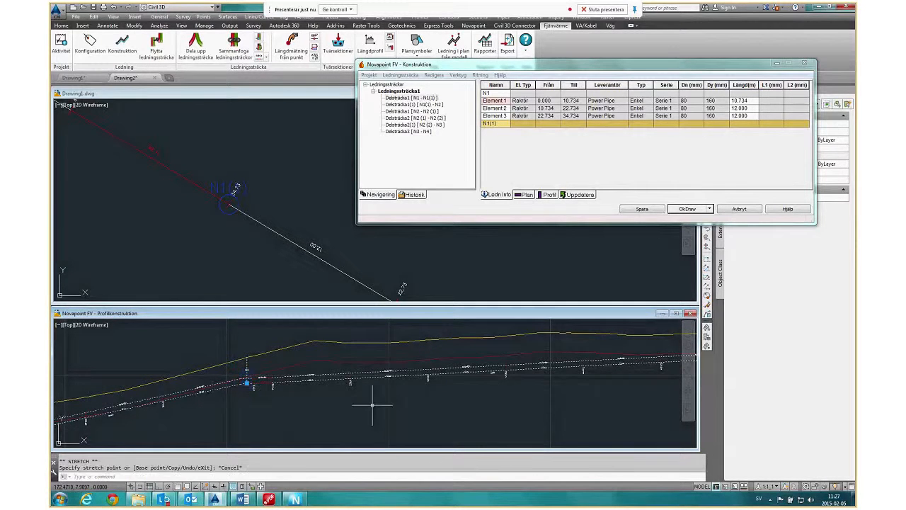
Examine the adjusted profile from N3 to its end node, the whole profile curve, and the pipe run in the plan.
scroll(271, 383, up, 3)
scroll(312, 325, down, 4)
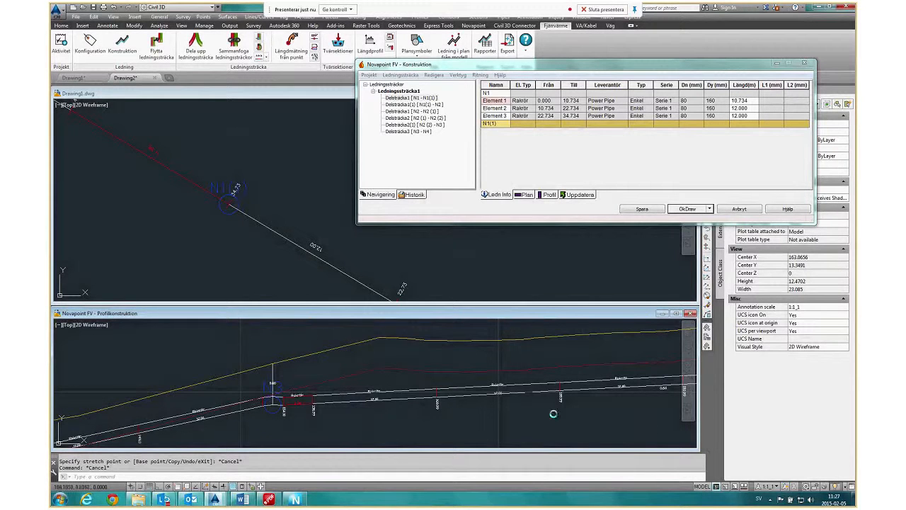
middle_drag(634, 425, 383, 385)
scroll(434, 369, down, 2)
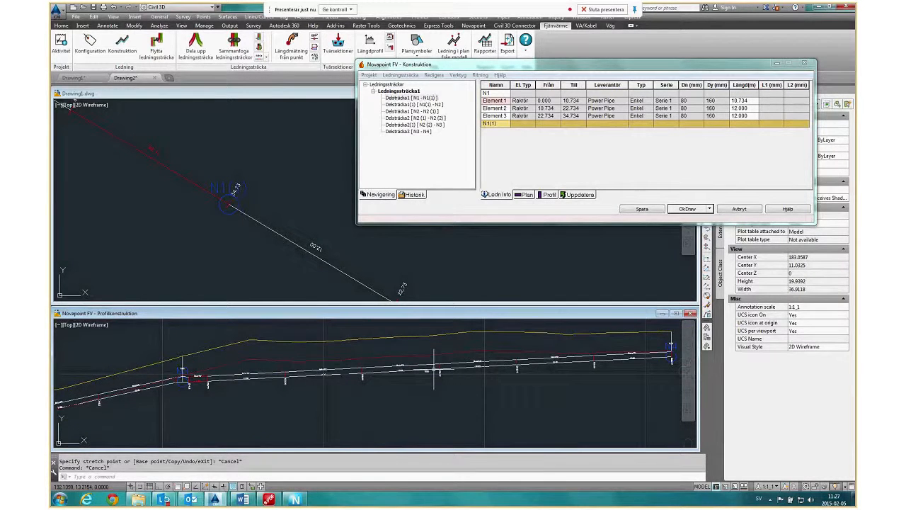
scroll(435, 369, down, 4)
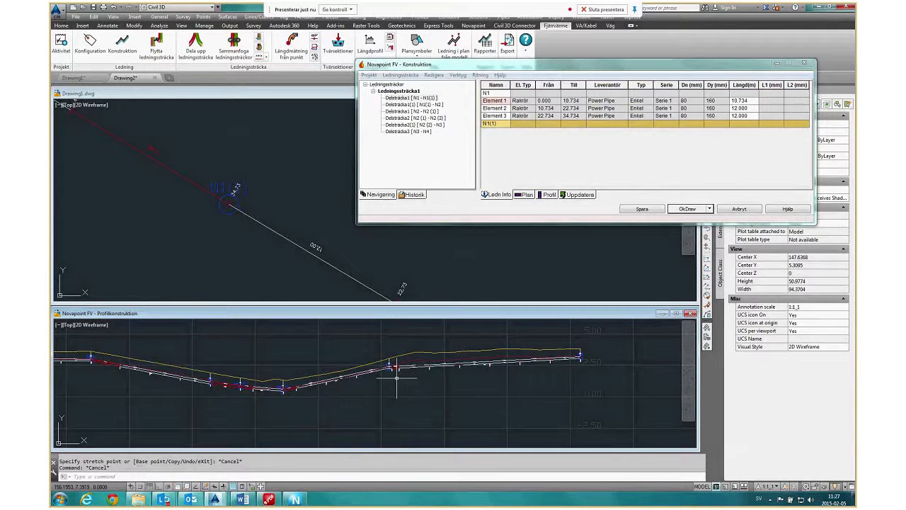
scroll(396, 378, down, 1)
scroll(366, 376, up, 1)
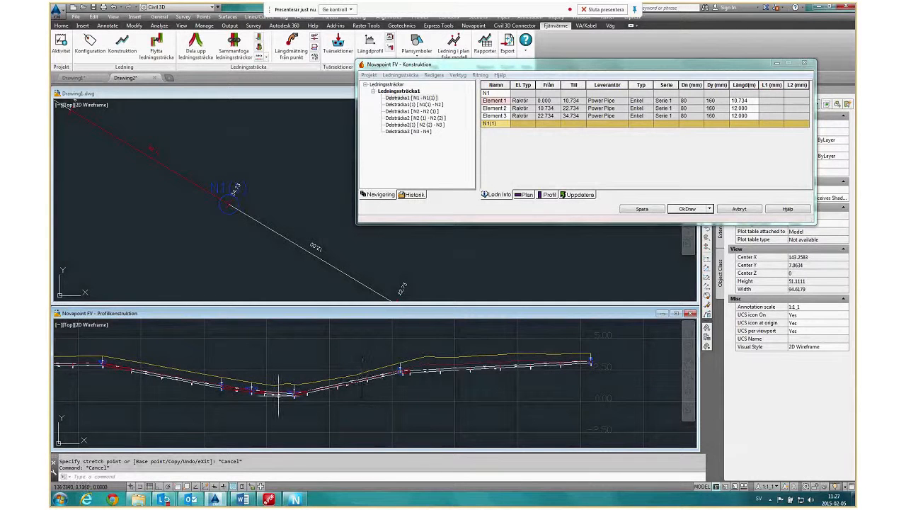
click(303, 291)
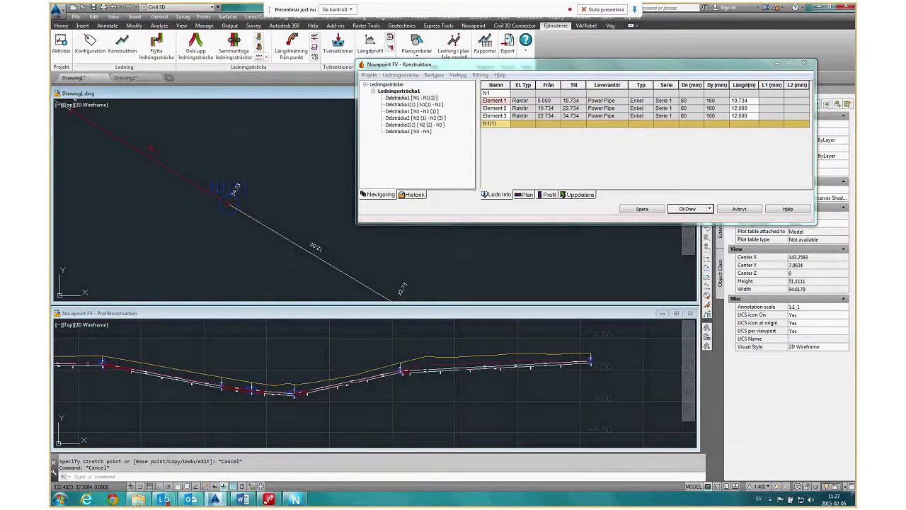
scroll(187, 167, down, 3)
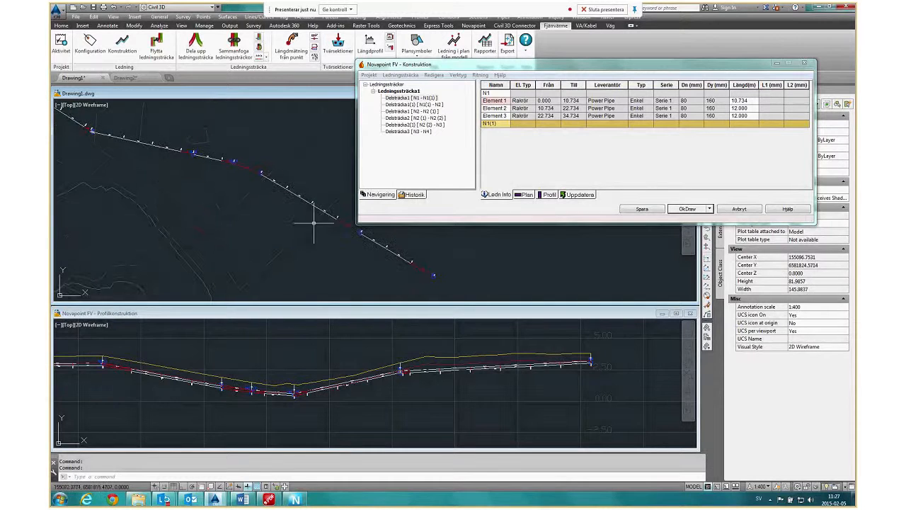
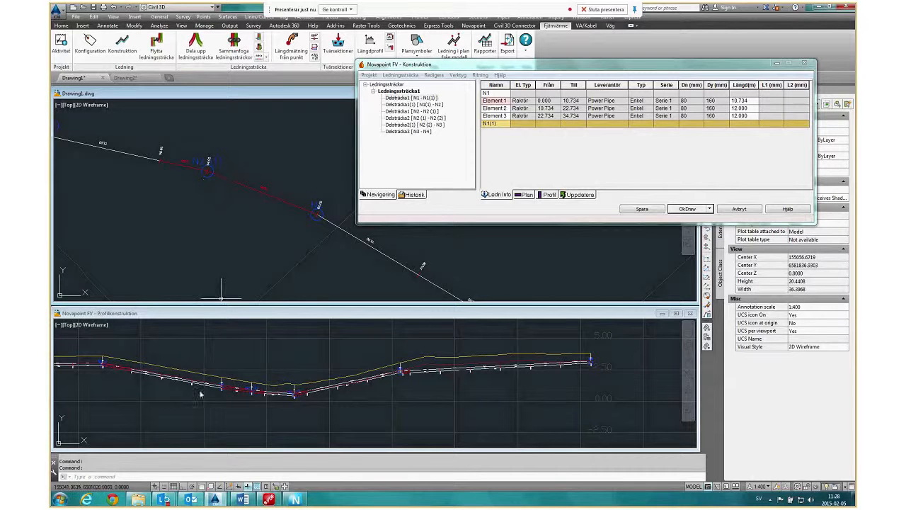
Examine the profile around node N3 and the whole pipe run in the plan.
click(374, 395)
scroll(399, 375, up, 8)
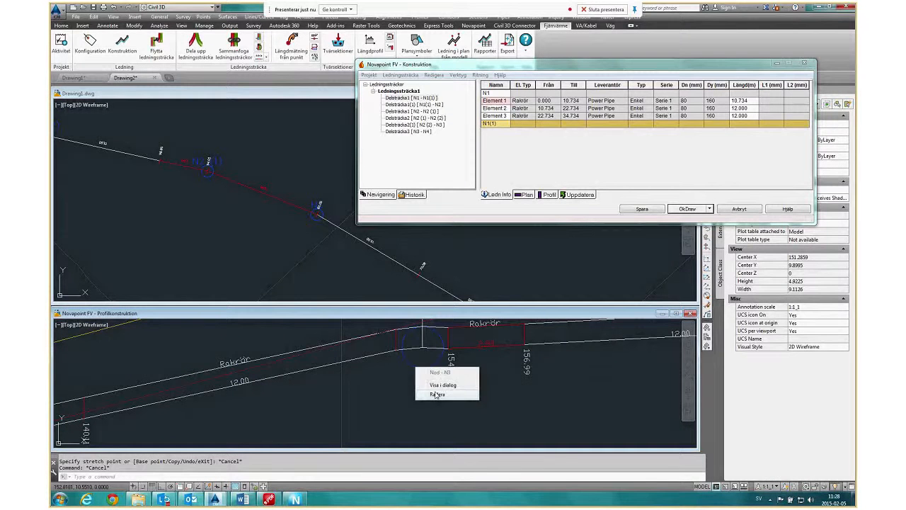
click(364, 389)
scroll(364, 389, down, 5)
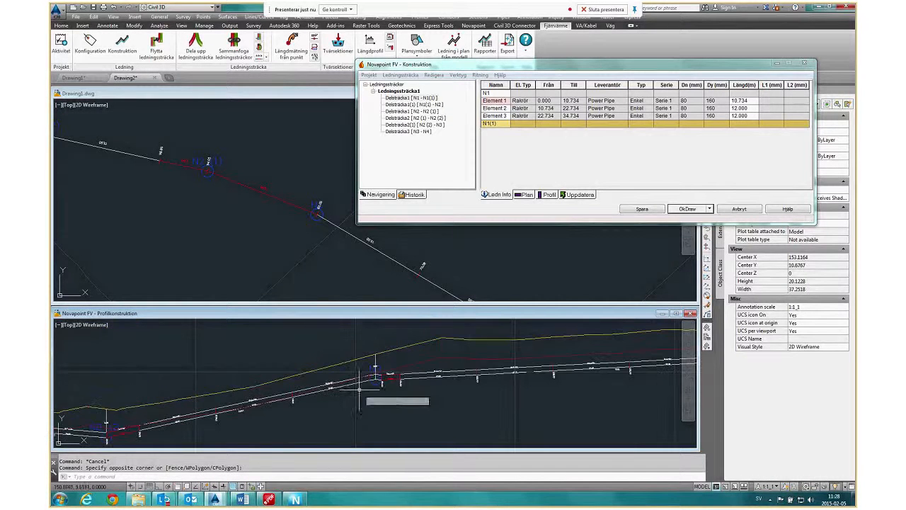
click(222, 204)
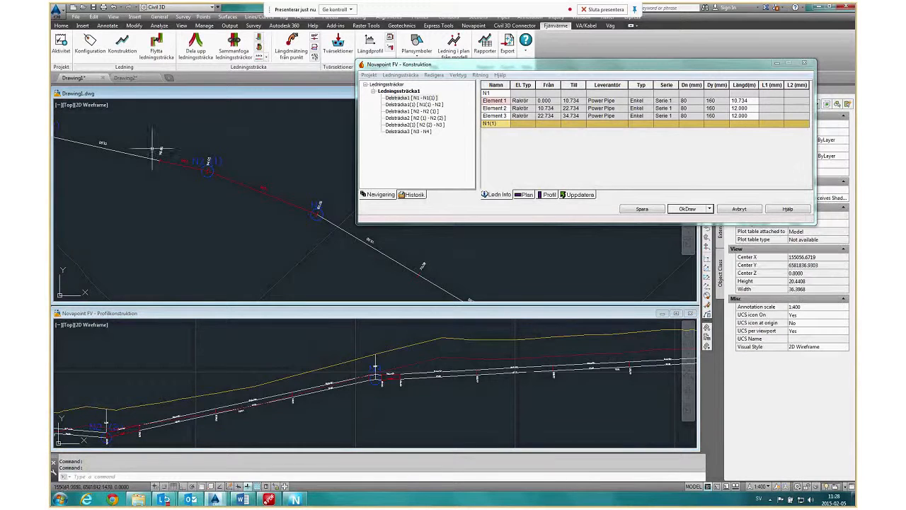
scroll(243, 209, down, 5)
middle_drag(203, 225, 245, 216)
scroll(244, 214, down, 2)
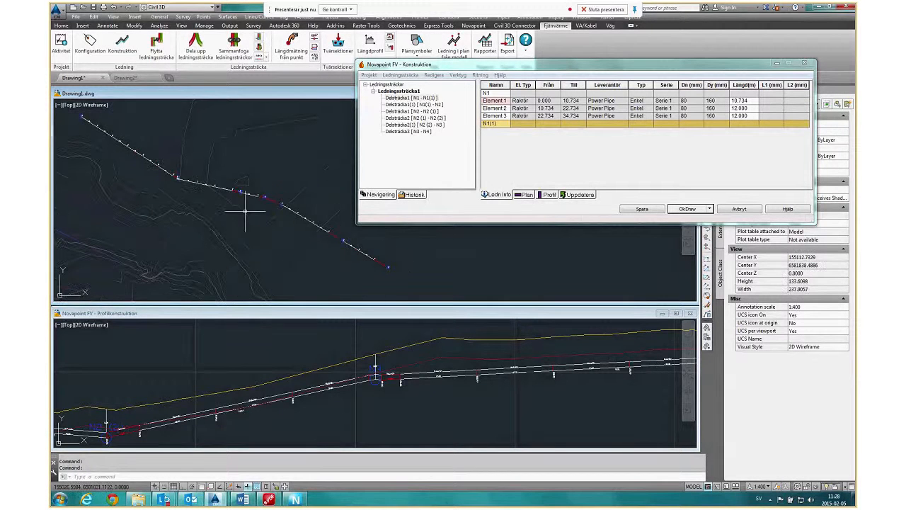
middle_drag(259, 227, 237, 240)
scroll(237, 241, down, 2)
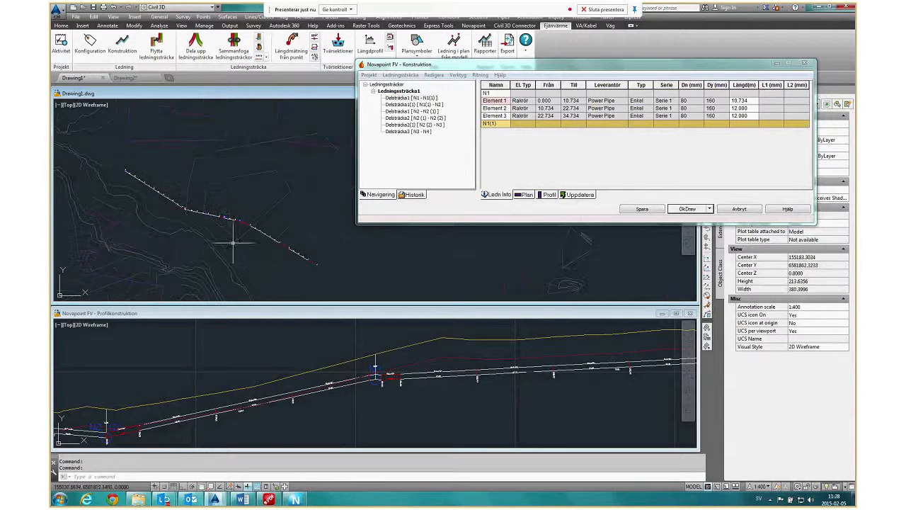
Close the construction profile (Stäng konstruktionsprofil) without saving the changes to Drawing2.dwg.
click(482, 75)
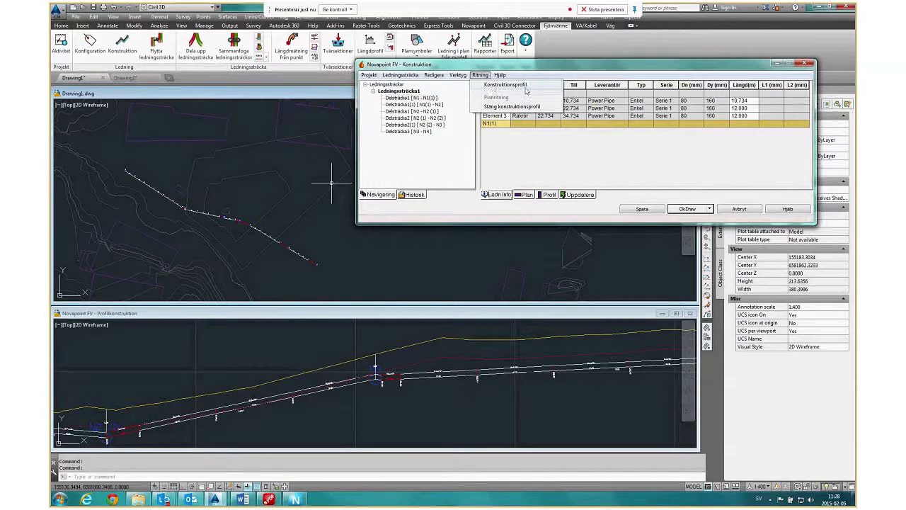
click(511, 106)
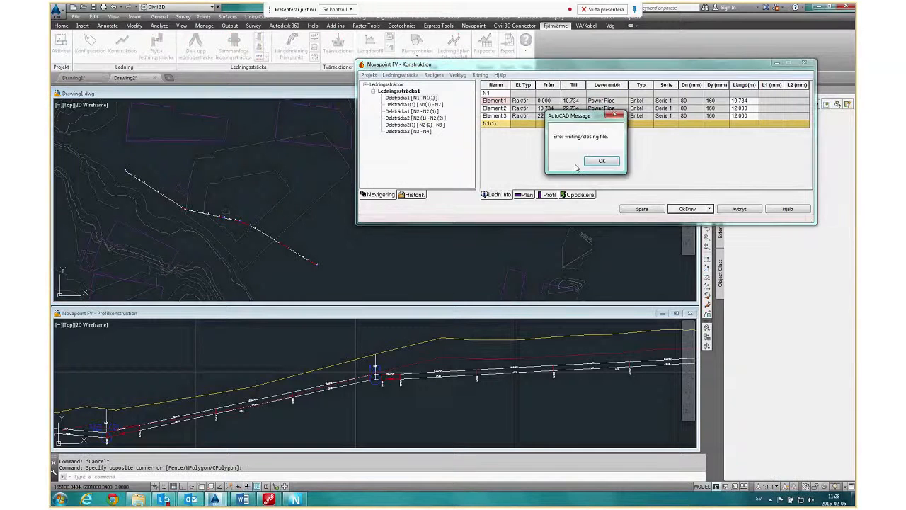
click(603, 161)
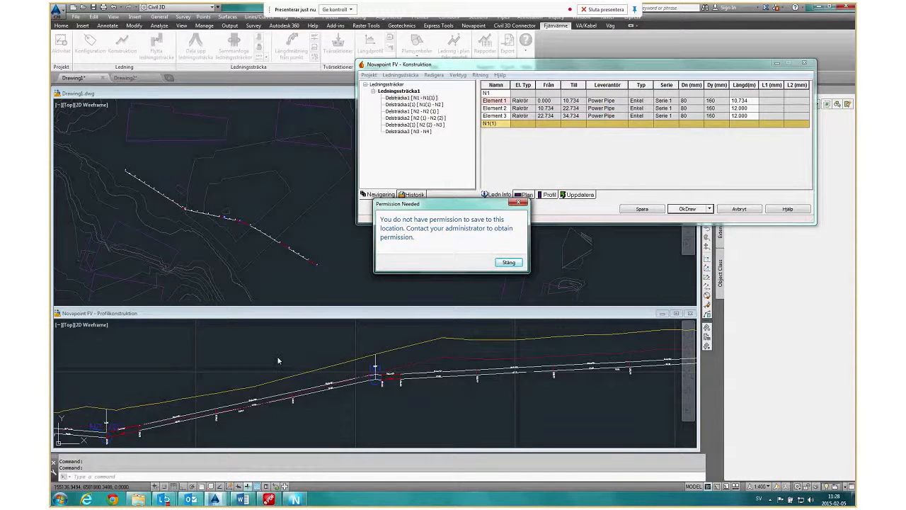
click(519, 263)
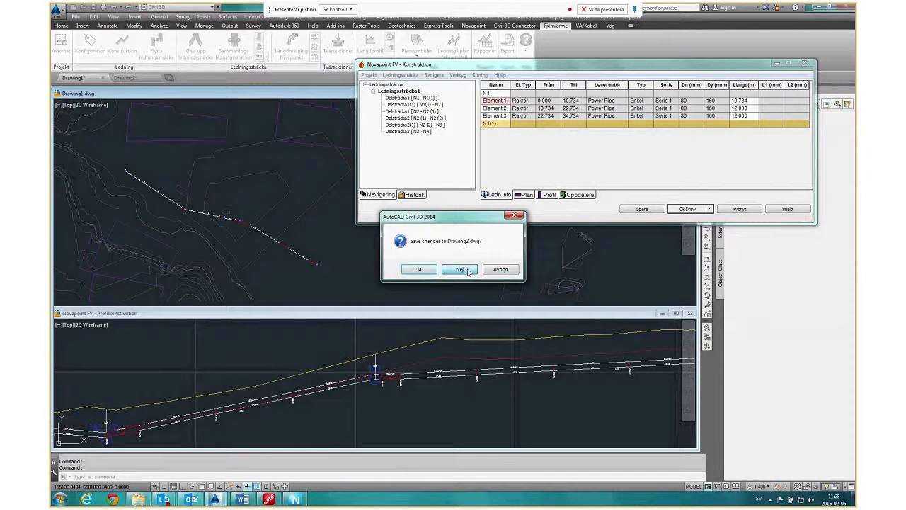
click(459, 270)
Draw an open polyline with four vertices northeast of the existing pipe run, running from southeast to northwest past the buildings.
middle_drag(210, 306, 318, 303)
scroll(318, 303, up, 4)
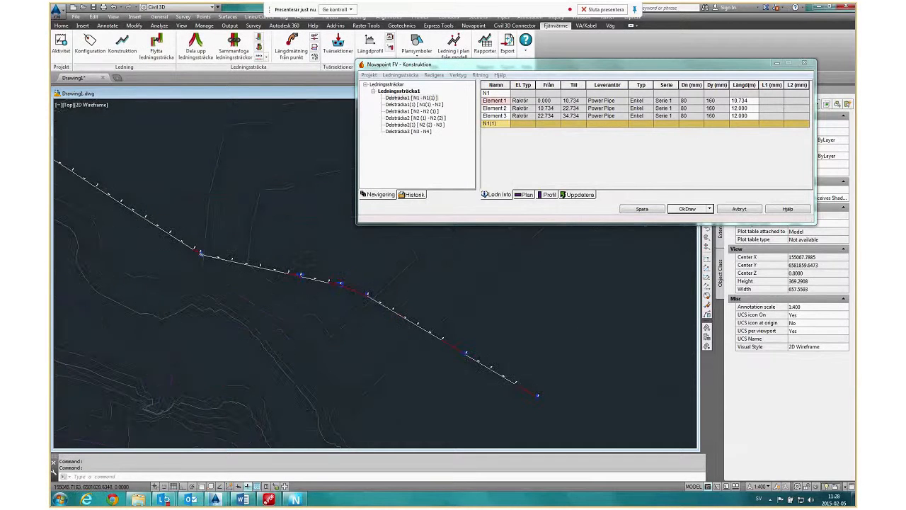
scroll(238, 299, down, 4)
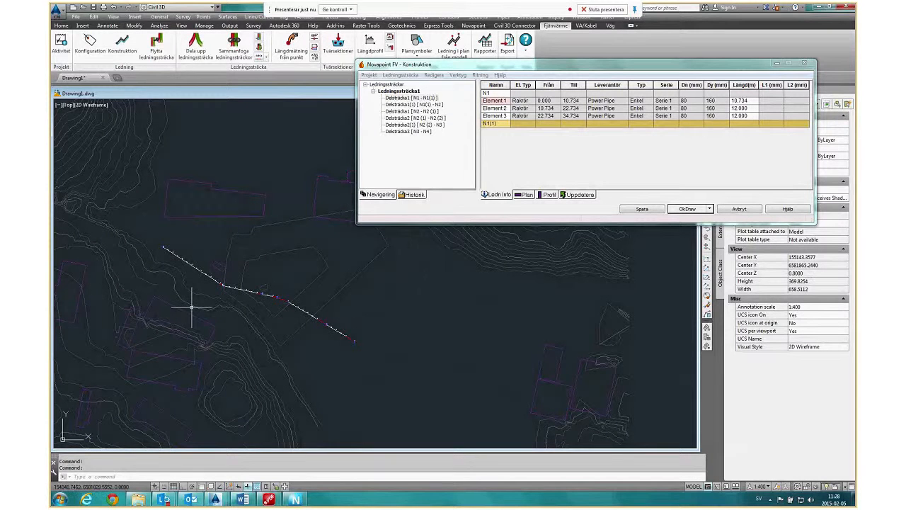
middle_drag(338, 237, 230, 243)
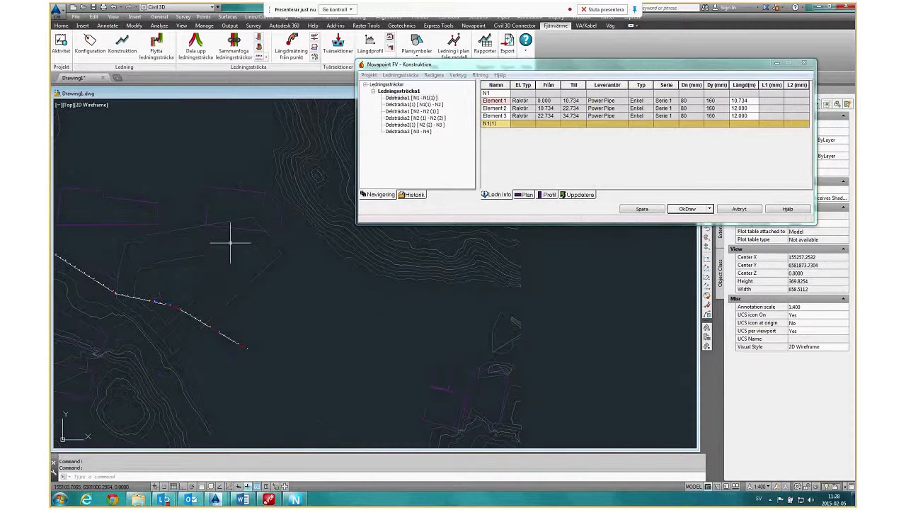
click(61, 27)
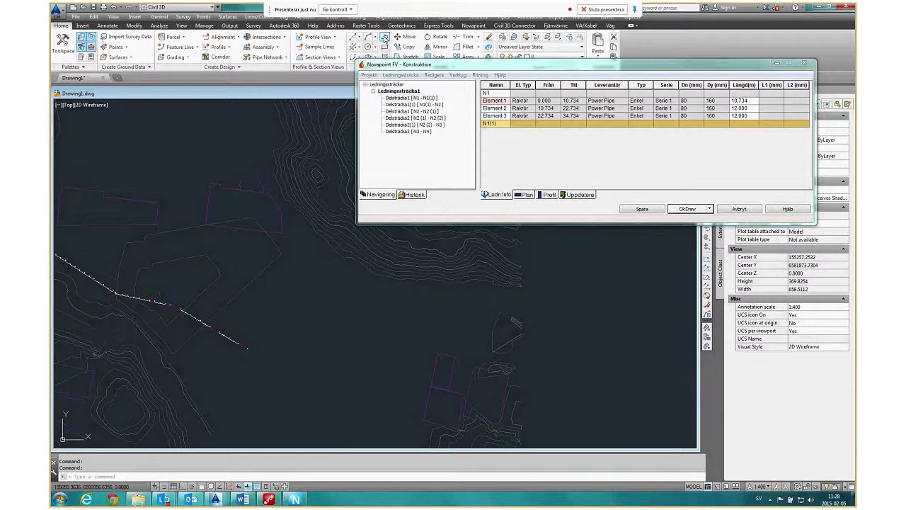
click(385, 39)
click(303, 328)
click(255, 278)
click(192, 216)
click(169, 173)
key(Escape)
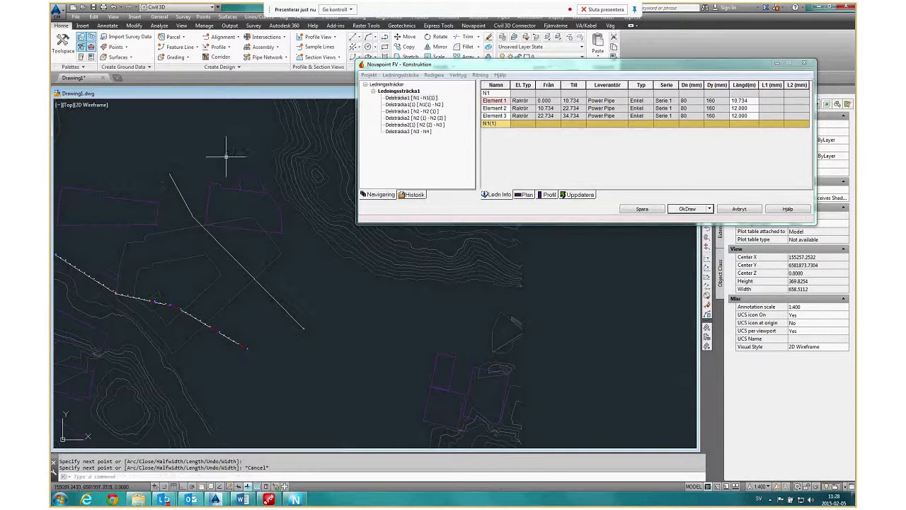
Create a pipe run from the new polyline (Välj linje) with the type section Test, deleting the original polyline.
click(390, 75)
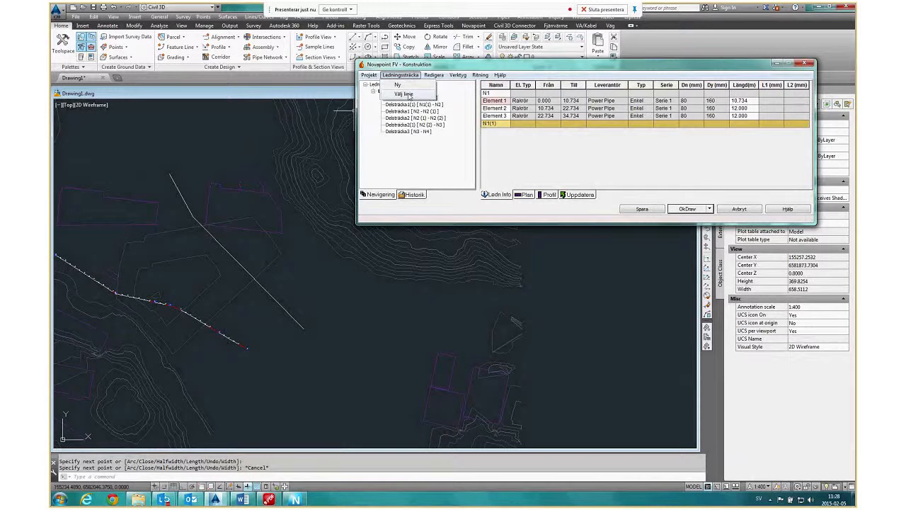
click(403, 94)
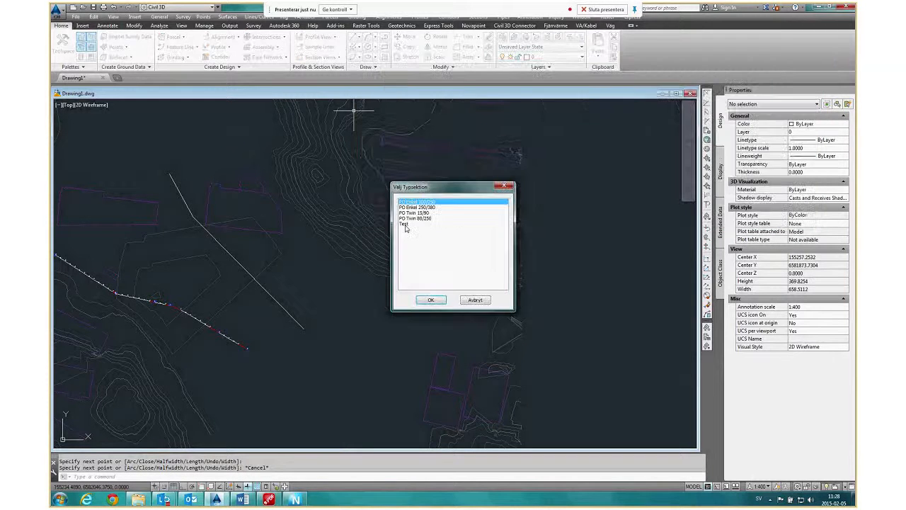
click(405, 225)
click(431, 300)
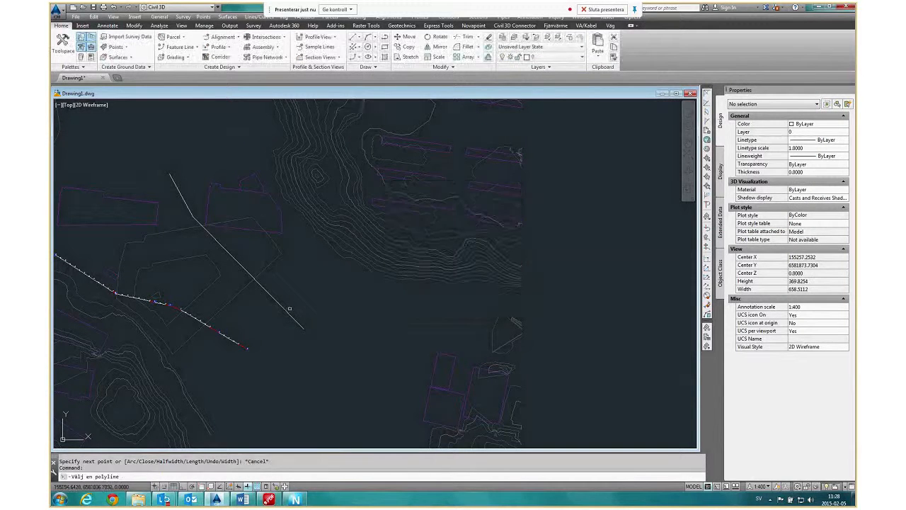
click(290, 309)
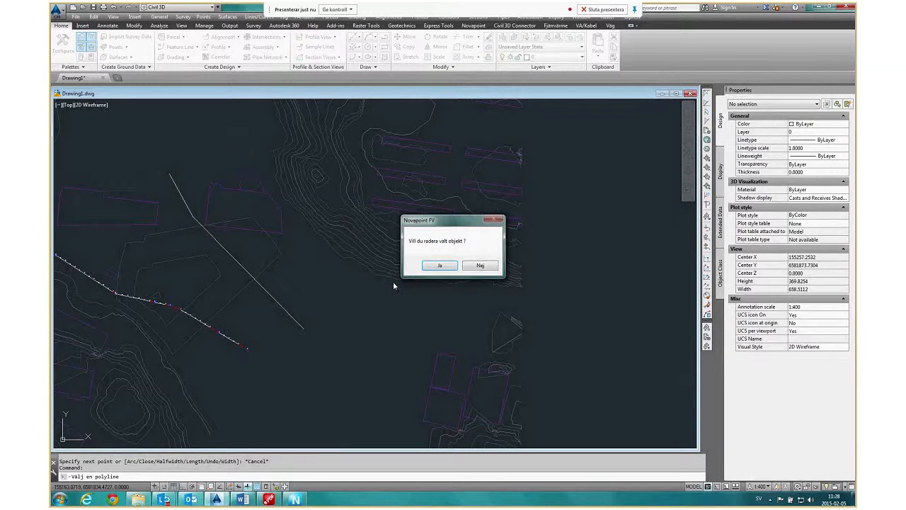
key(Return)
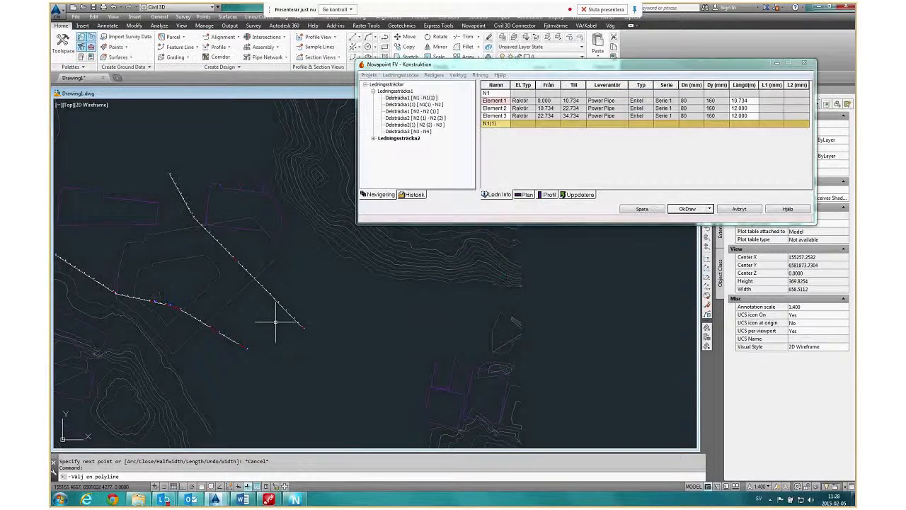
Examine the pipe run made from the polyline, including the elements around its bend near the northwest end.
scroll(398, 422, down, 5)
scroll(344, 353, up, 5)
scroll(220, 286, up, 4)
scroll(220, 286, up, 4)
scroll(223, 306, down, 4)
scroll(219, 307, up, 3)
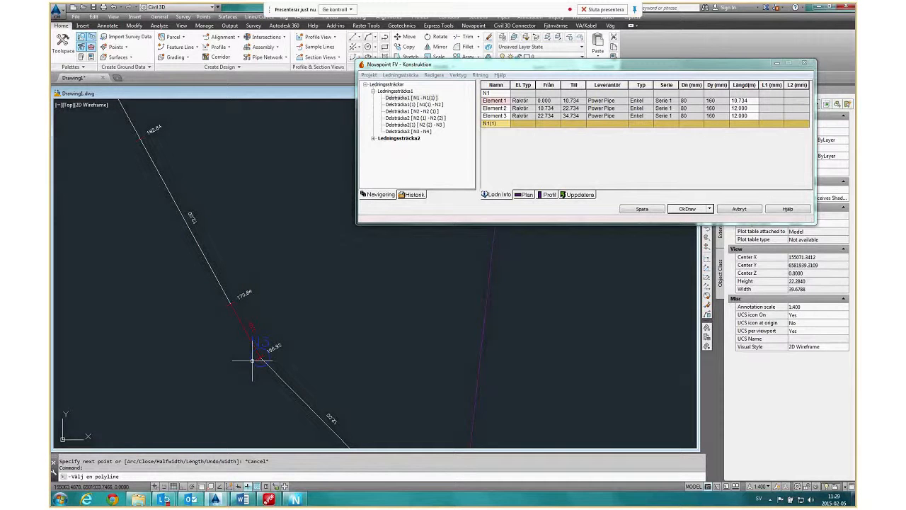
click(252, 360)
scroll(220, 269, down, 8)
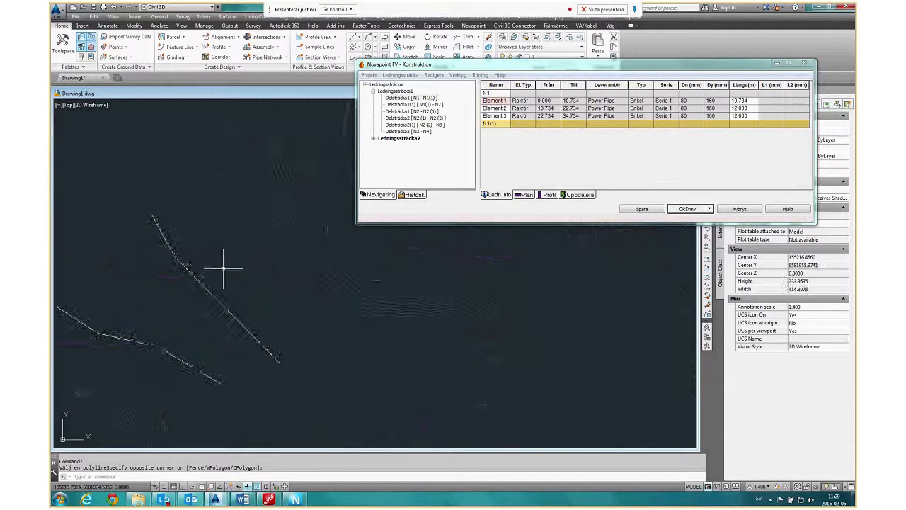
Start a new pipe run (Ny) with the type section Test and place a short, nearly vertical first segment east of the existing runs.
middle_drag(299, 332, 308, 243)
click(401, 74)
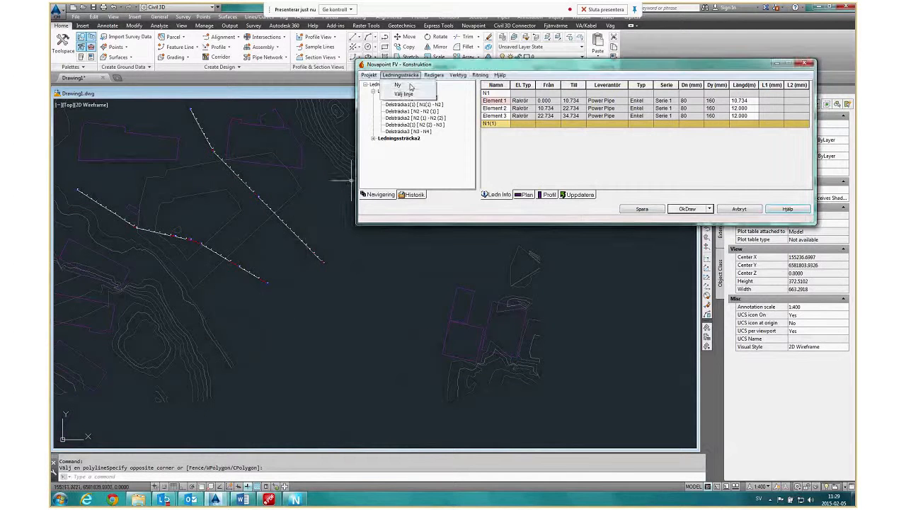
click(410, 86)
click(425, 224)
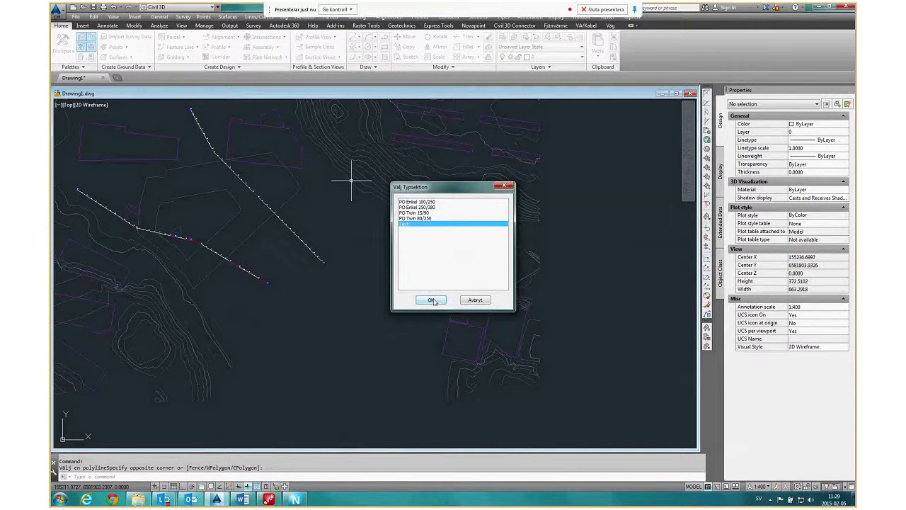
click(431, 301)
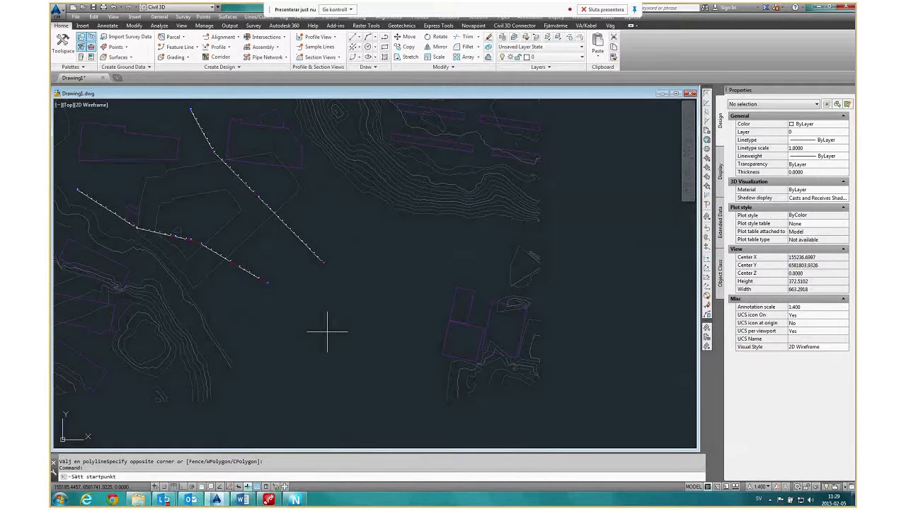
middle_drag(327, 330, 474, 326)
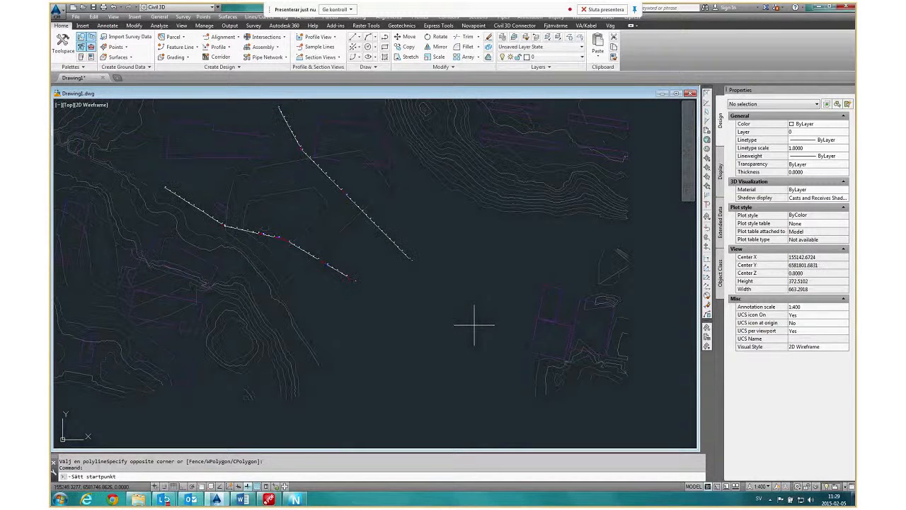
click(474, 325)
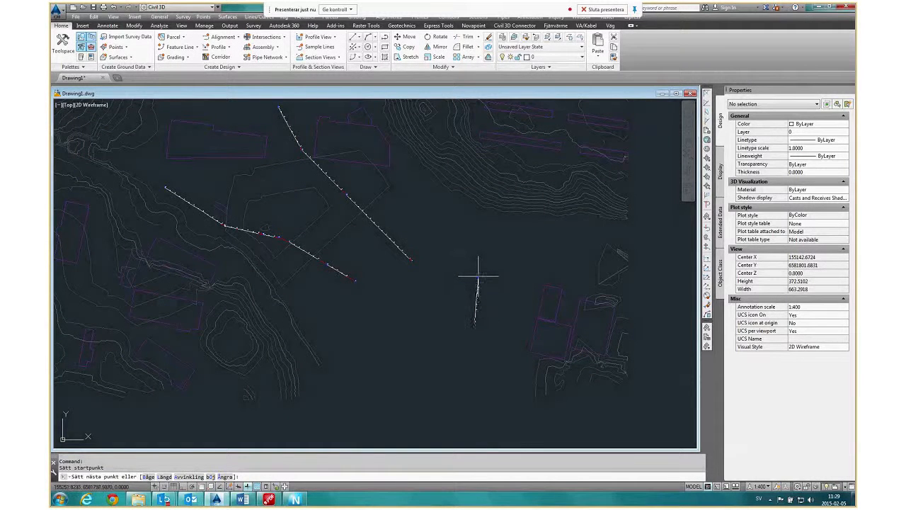
click(477, 277)
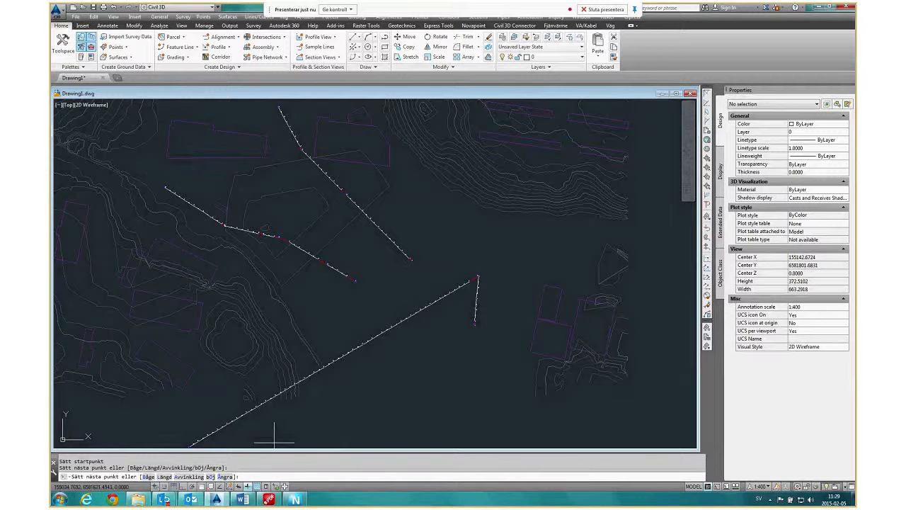
Add a 90-degree bend (bÖj) at node N2 of the new run.
scroll(484, 269, up, 3)
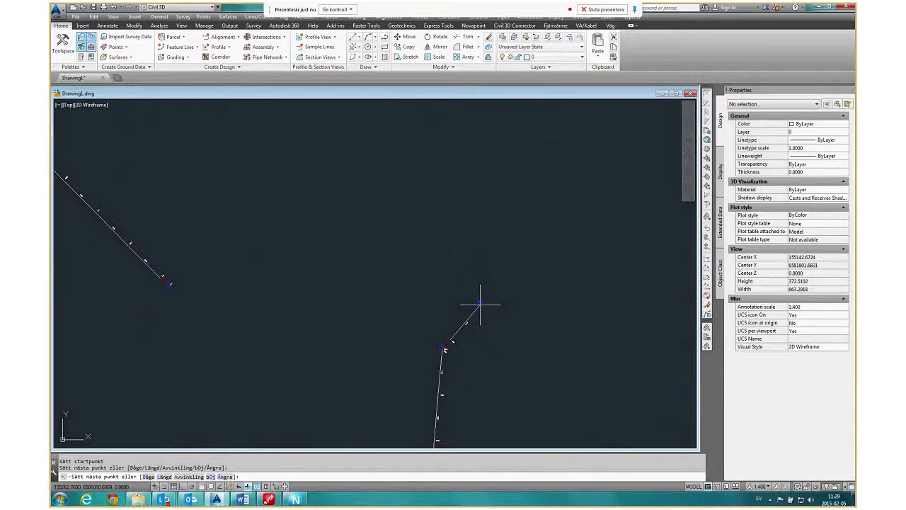
text(8)
key(Return)
text(90)
key(Return)
scroll(453, 346, up, 3)
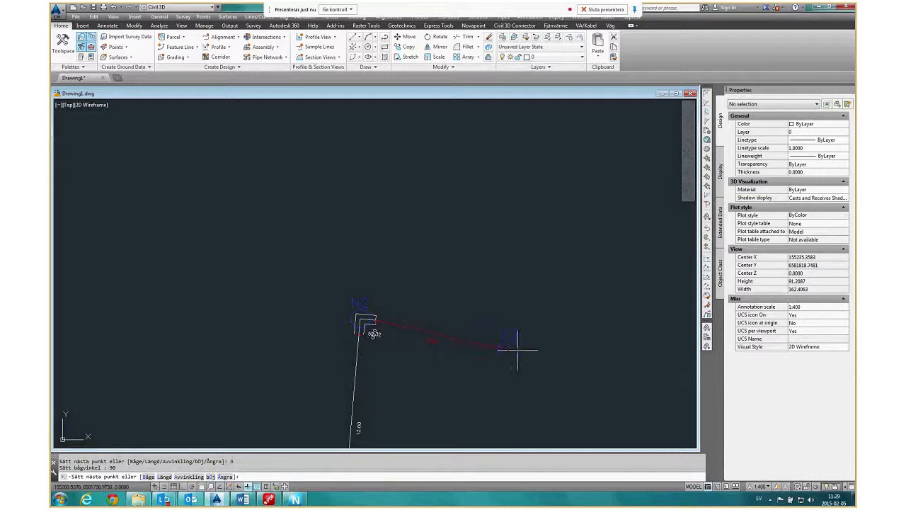
Add an opposite bend (bÖj) of -90 degrees directly after the one at N2.
text(ö)
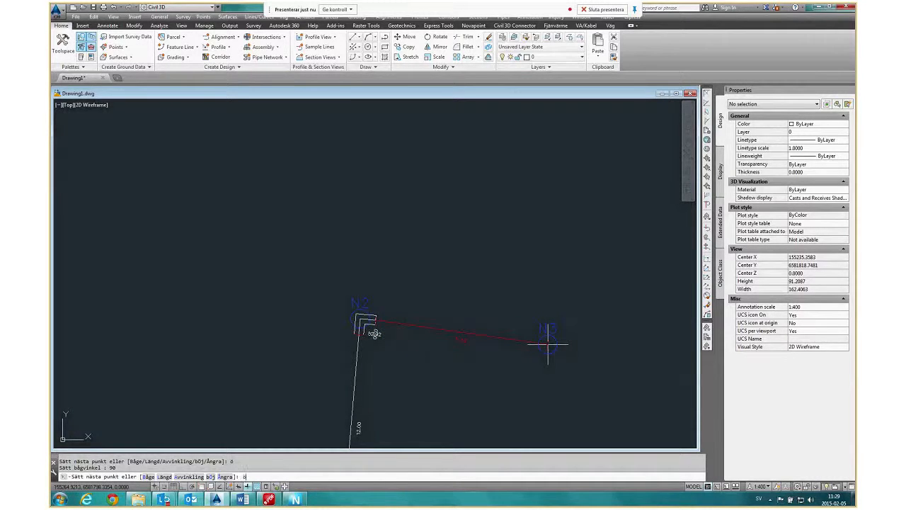
key(Return)
text(-90)
key(Return)
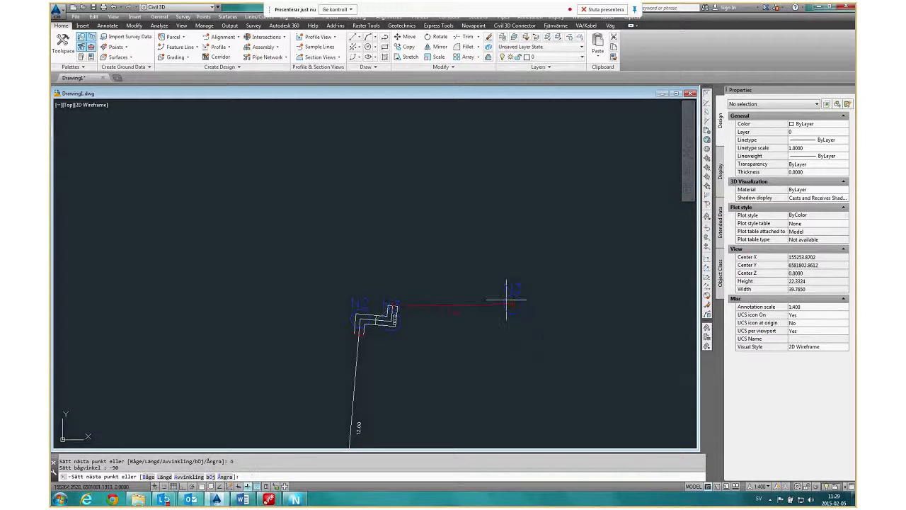
Continue the run north from the bends with an angle deviation (Avvinkling) of 0 and place its next node.
scroll(450, 294, down, 2)
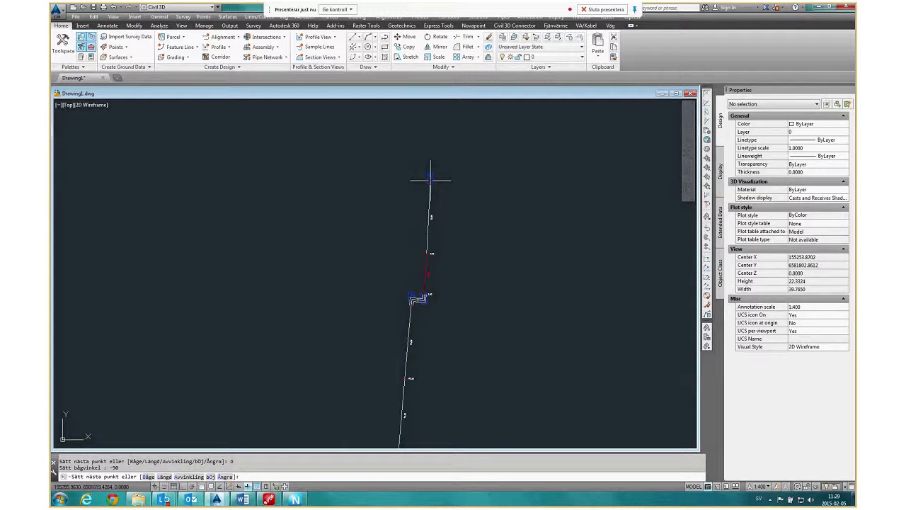
click(183, 477)
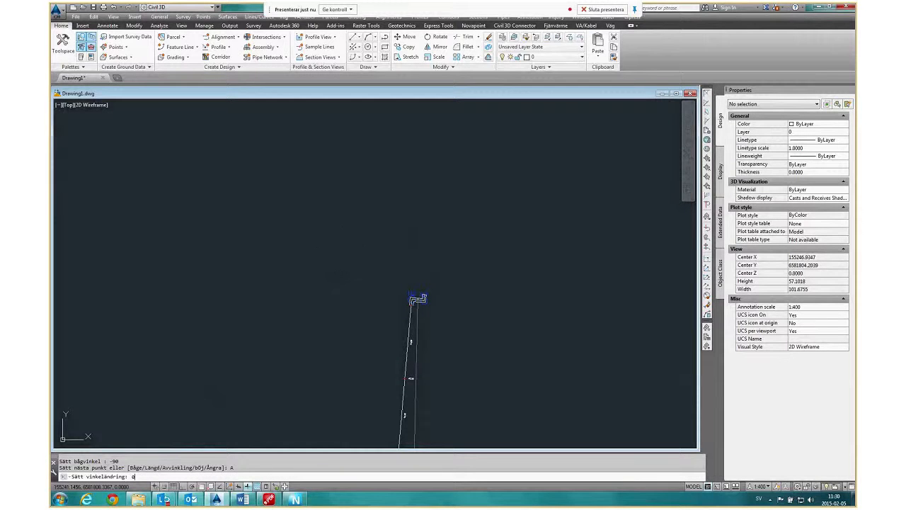
key(Return)
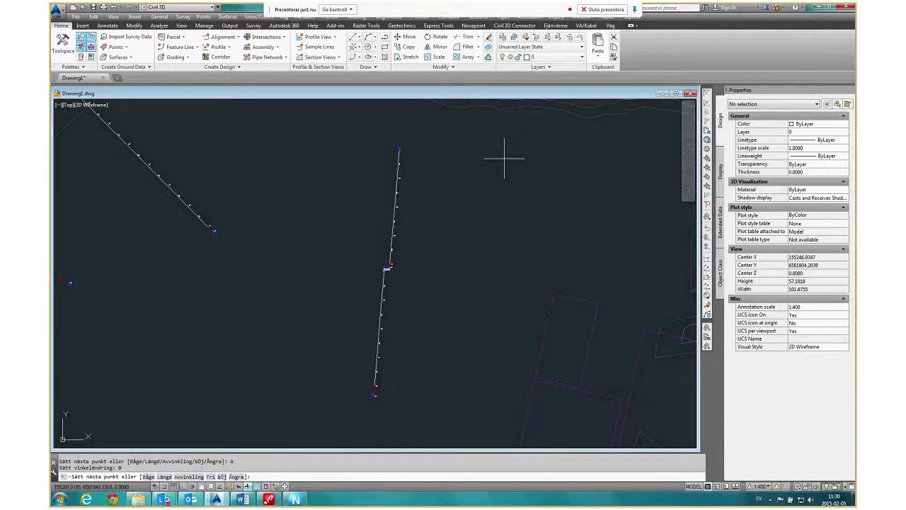
click(459, 202)
scroll(461, 182, up, 6)
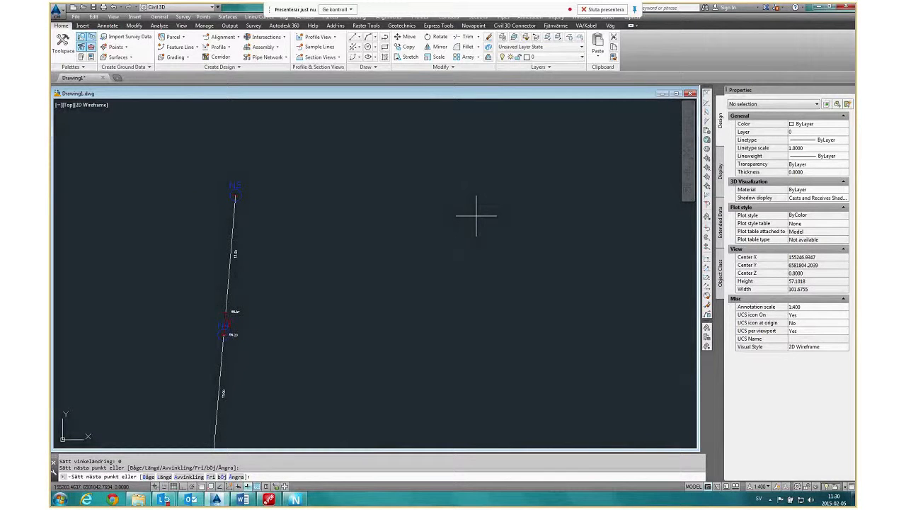
Release the locked direction (Fri) and continue the run with arc segments (Båge) using an arc angle (bågVinkel) of -18.
scroll(476, 215, down, 6)
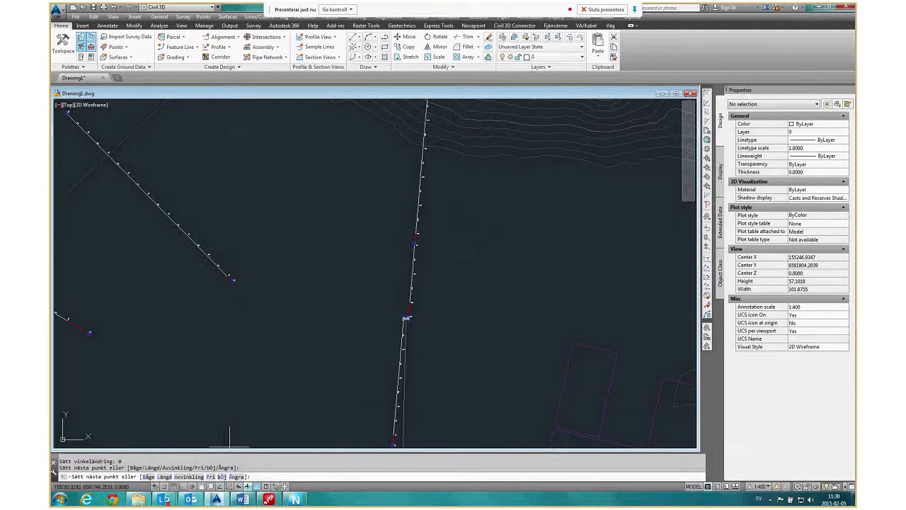
text(F)
key(Return)
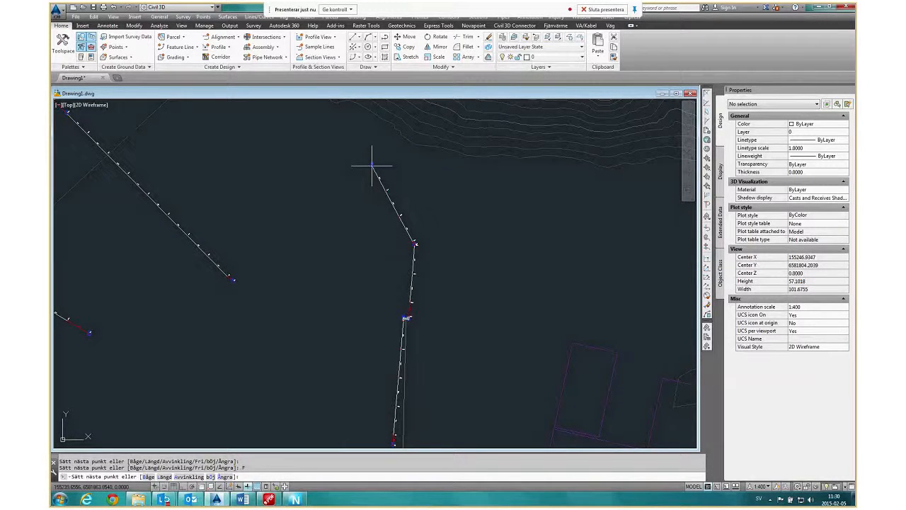
click(148, 477)
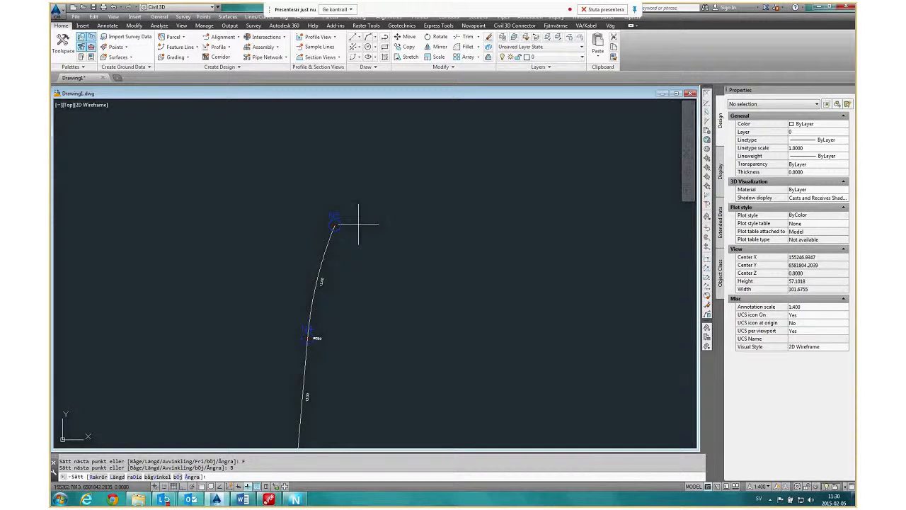
click(154, 477)
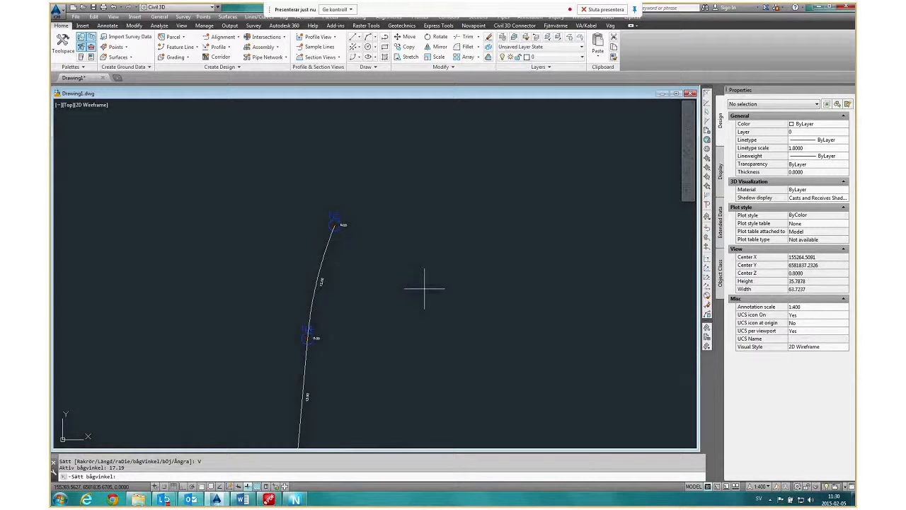
text(-18)
key(Return)
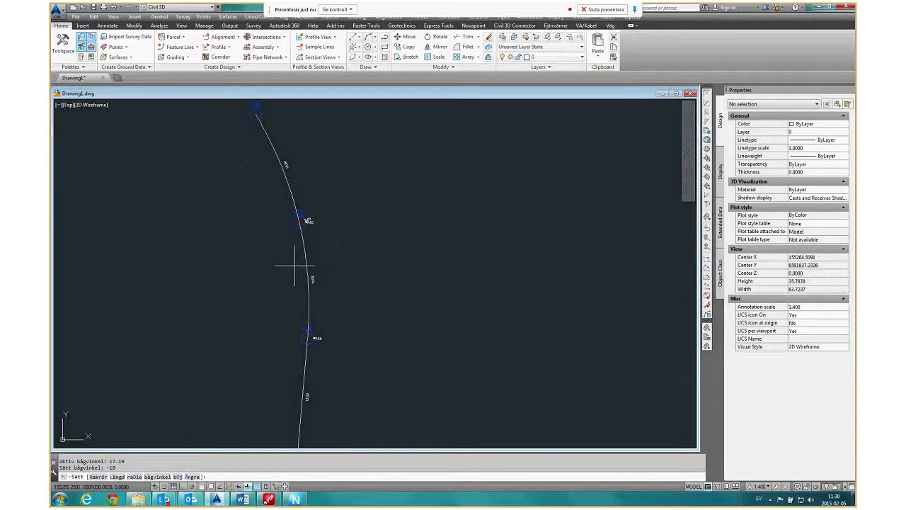
scroll(294, 267, down, 4)
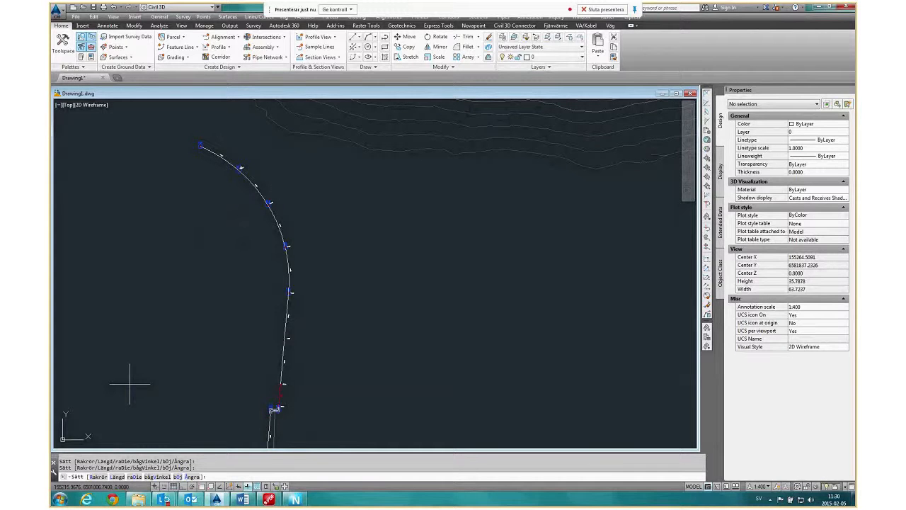
Return to straight pipe (Rakrör) with an angle deviation (Avvinkling) of 0, place two further nodes to the northwest and finish the run.
click(98, 477)
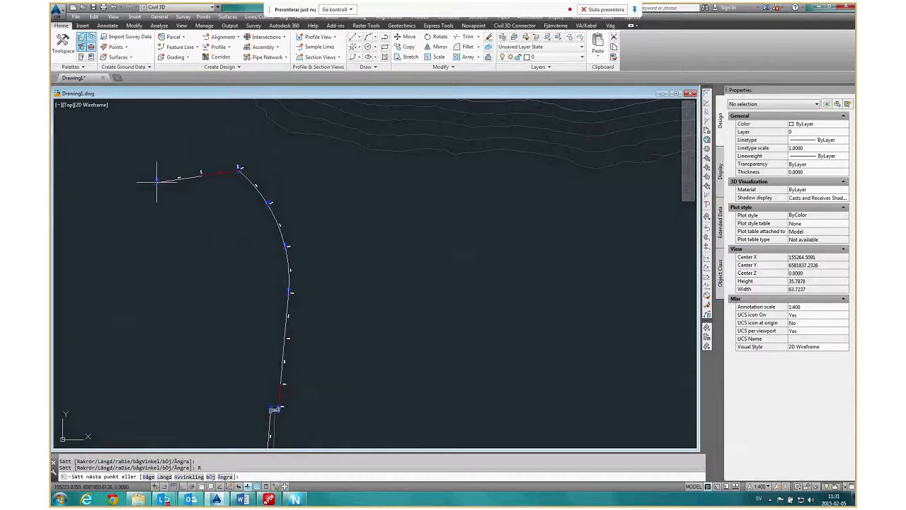
middle_drag(158, 180, 197, 248)
text(a)
key(Return)
text(0)
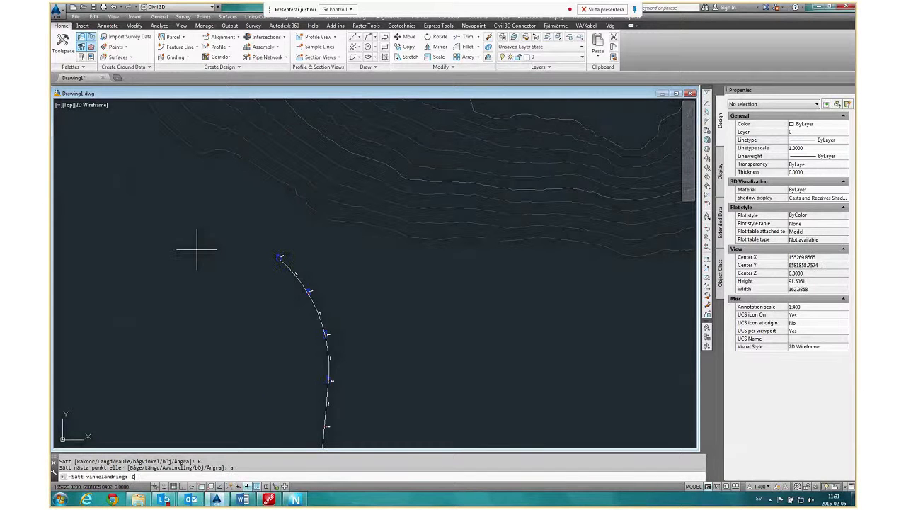
key(Return)
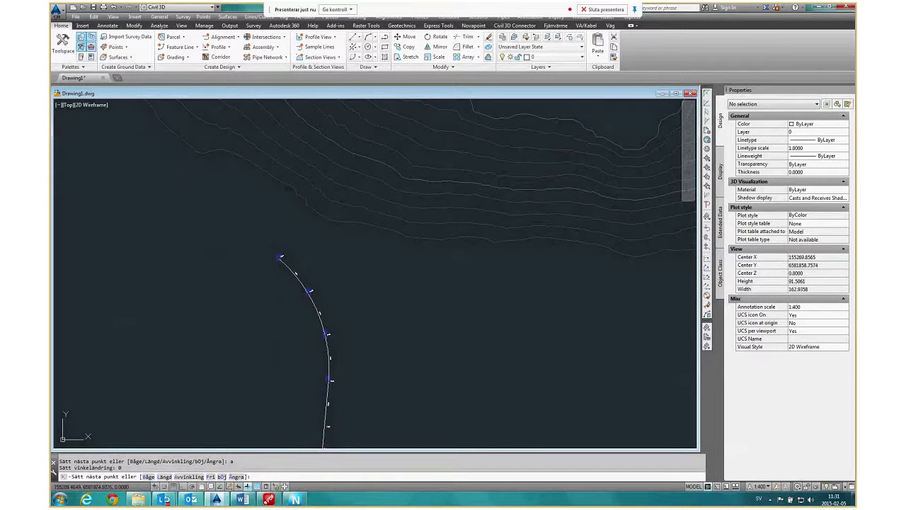
click(201, 211)
click(134, 144)
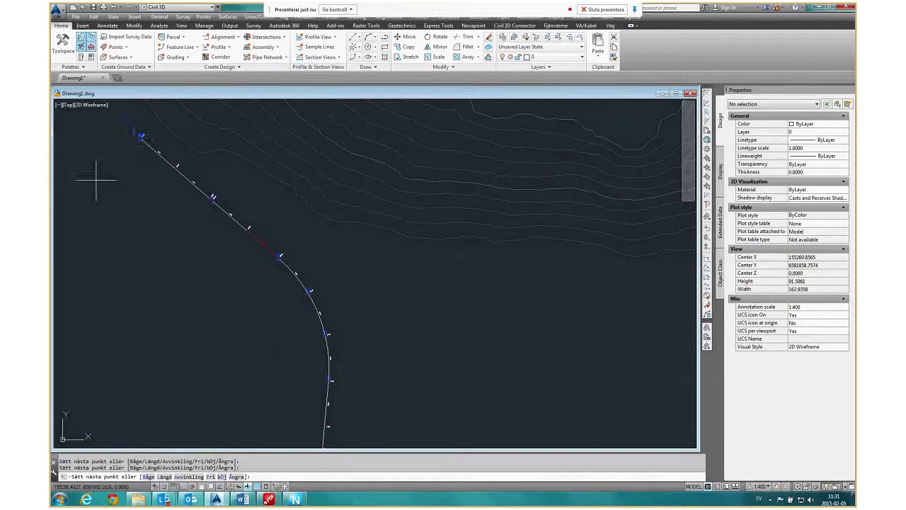
key(Escape)
Insert a T-piece with a 90-degree branch angle, centred in the node midway along the new run's northwestern straight part (Centrera T-stycke i noden).
scroll(219, 288, down, 5)
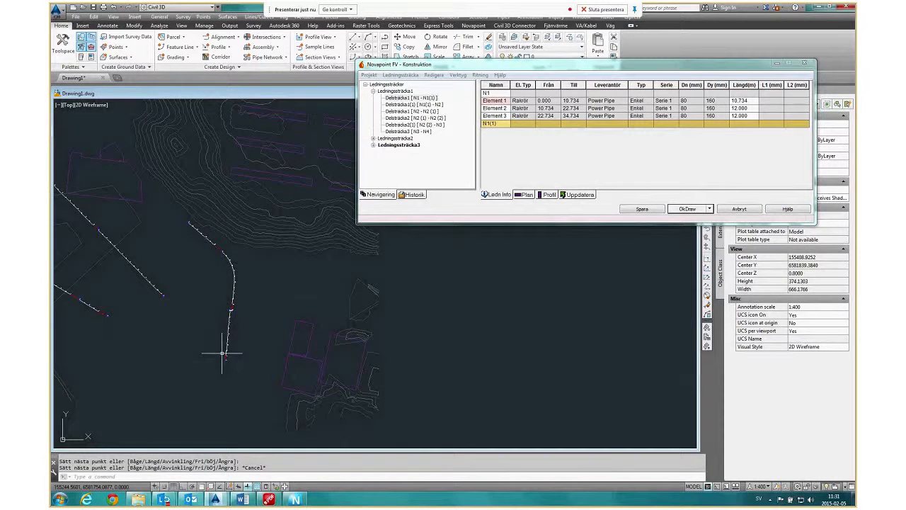
scroll(222, 351, up, 10)
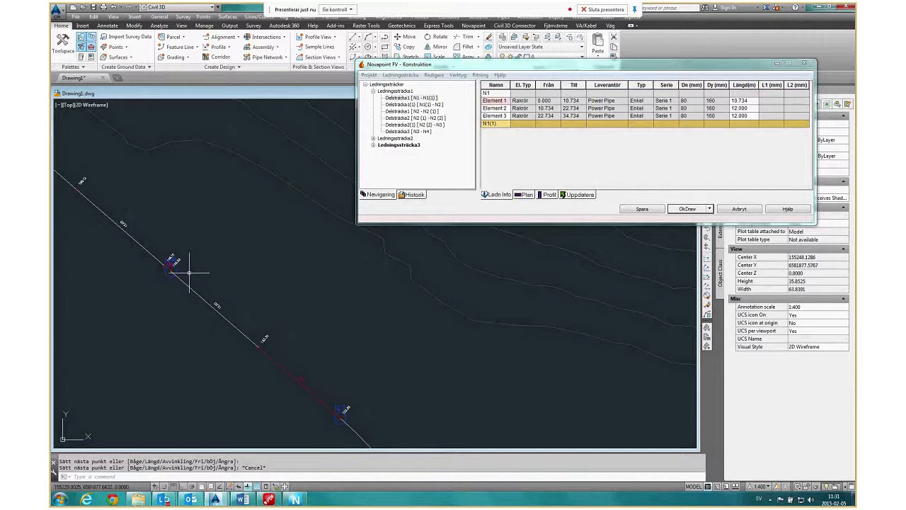
scroll(179, 262, up, 6)
scroll(205, 297, down, 10)
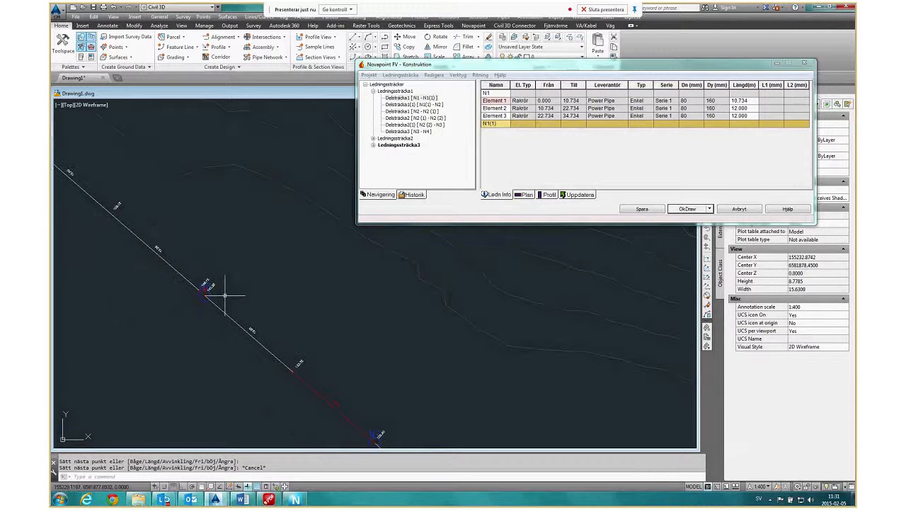
scroll(239, 250, down, 4)
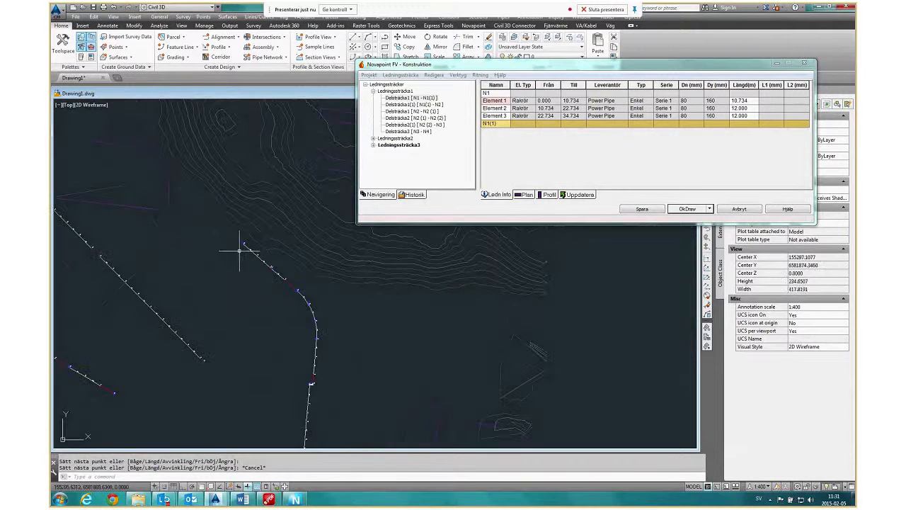
middle_drag(226, 278, 310, 267)
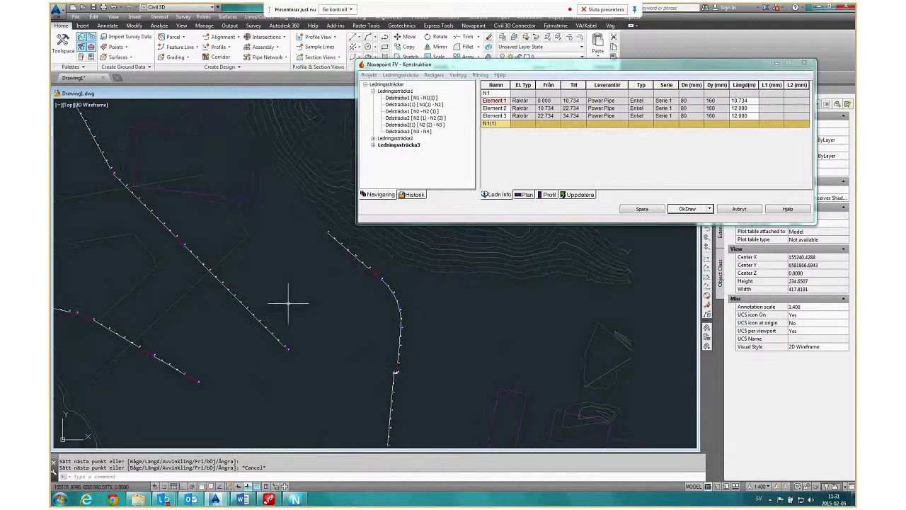
scroll(279, 312, down, 4)
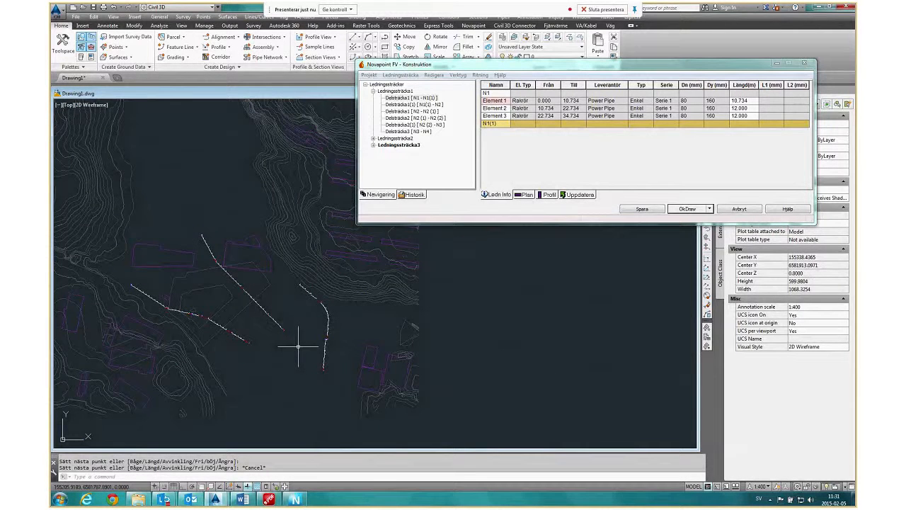
scroll(298, 346, up, 15)
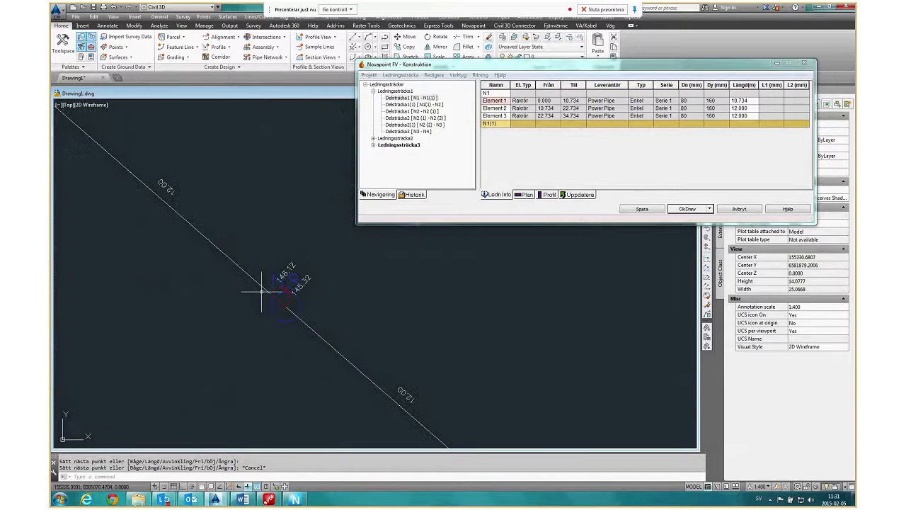
scroll(250, 276, down, 2)
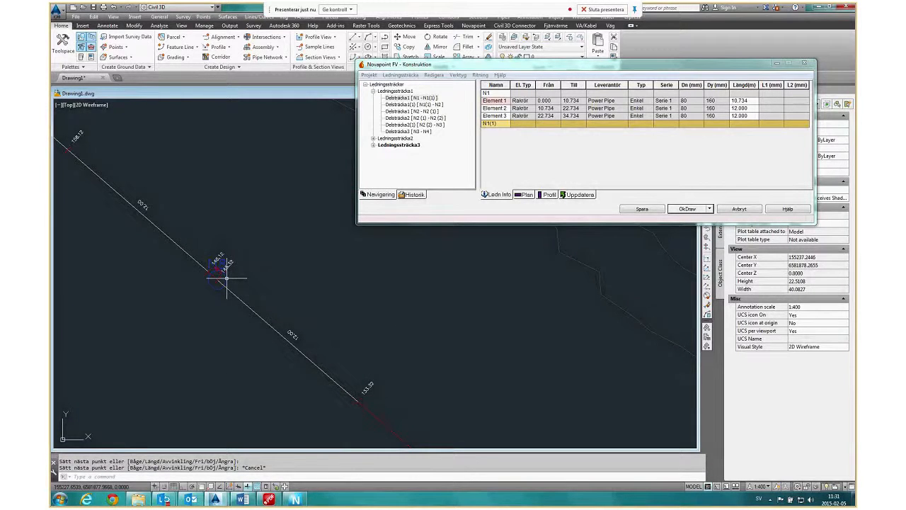
right_click(226, 277)
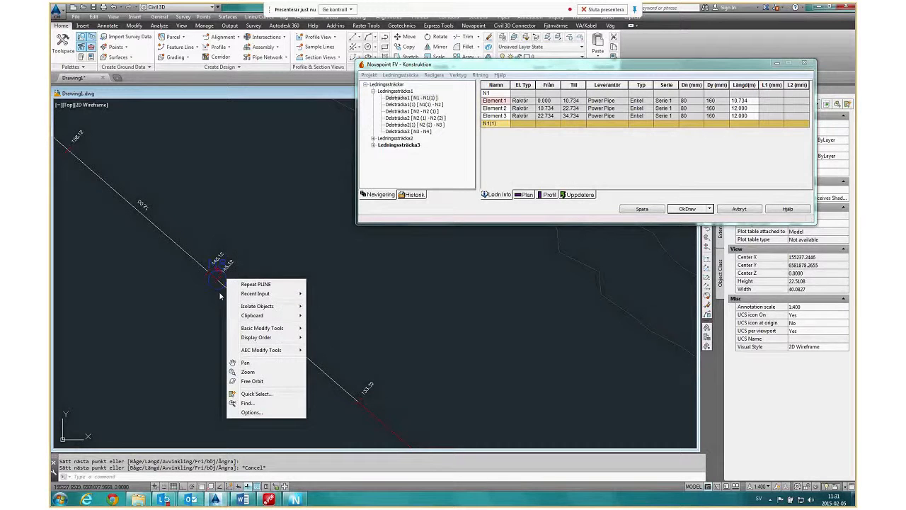
click(218, 289)
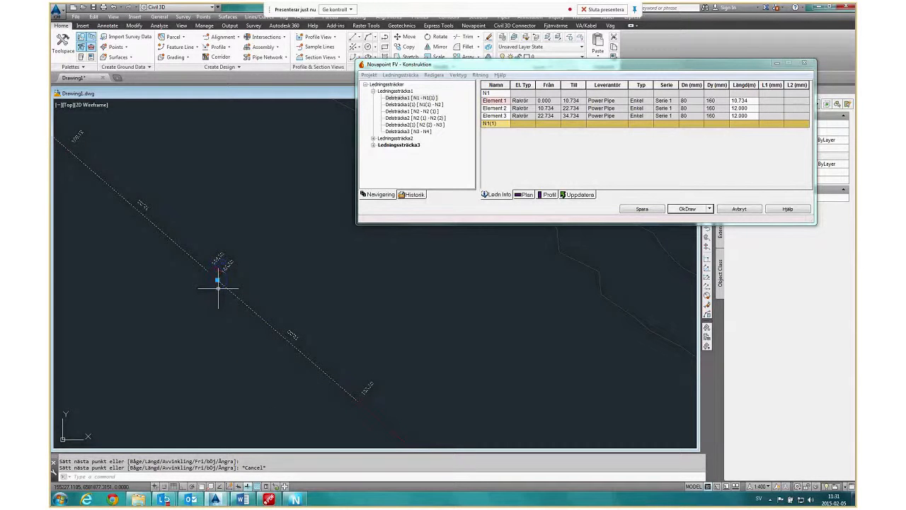
right_click(218, 288)
mouse_move(283, 315)
click(343, 337)
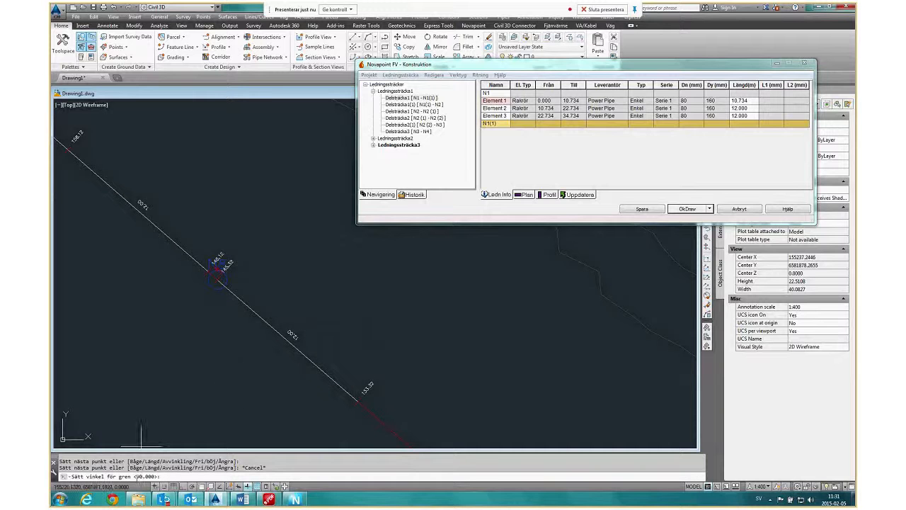
key(Return)
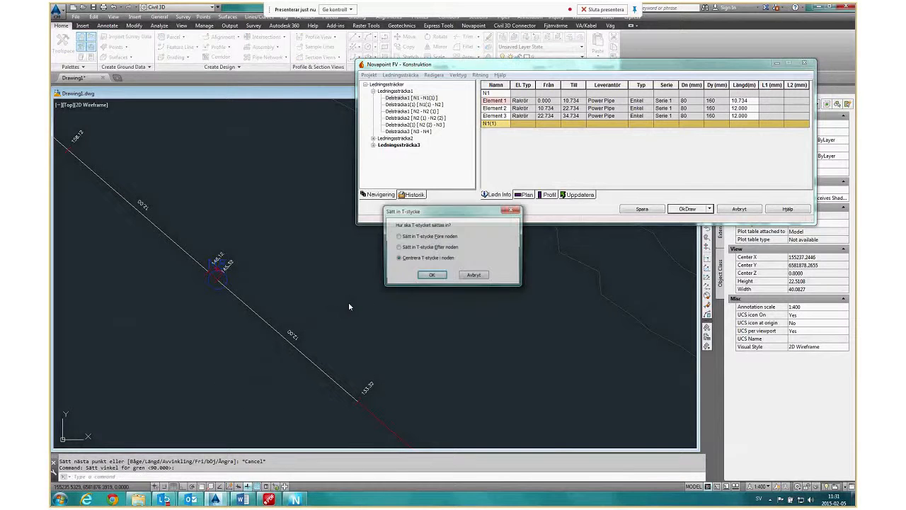
click(434, 276)
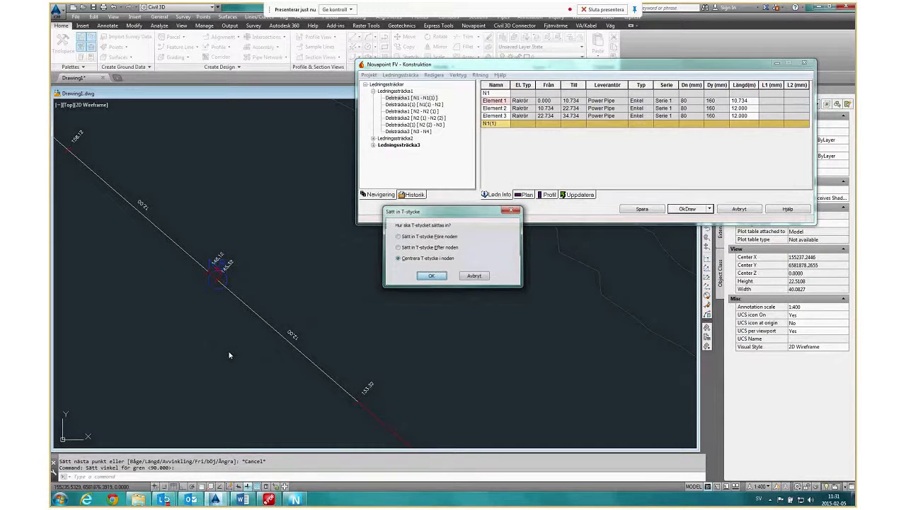
Start a new branch line (Grenledning, Ny) from the T-piece at node N8 with the type section Test.
scroll(198, 289, up, 4)
middle_drag(342, 253, 274, 318)
scroll(274, 317, down, 2)
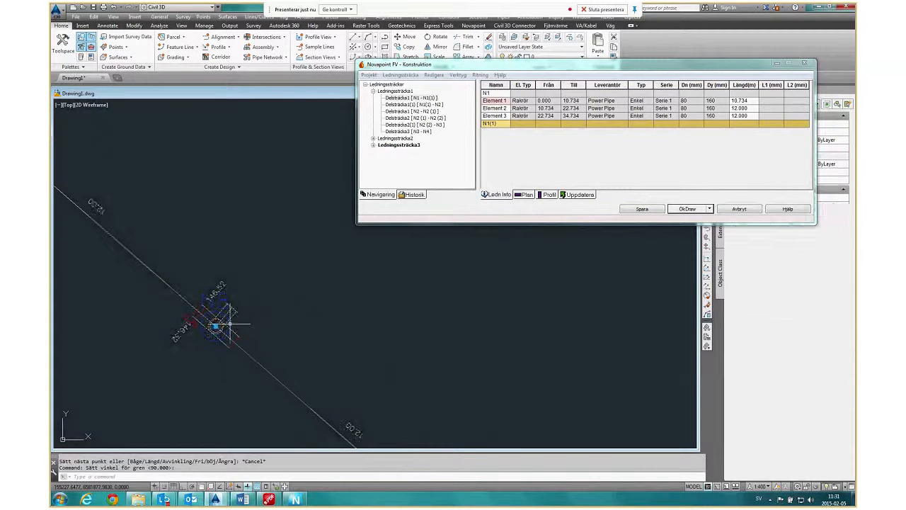
right_click(230, 325)
mouse_move(283, 373)
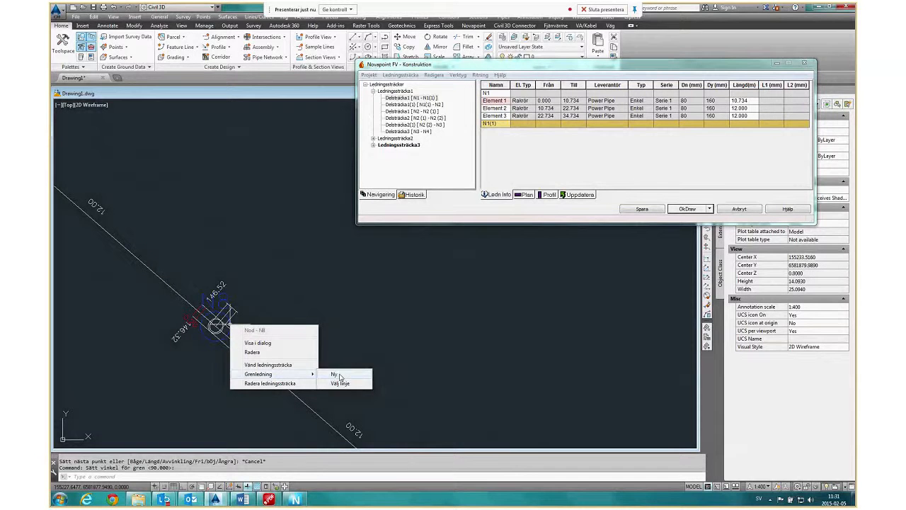
click(335, 375)
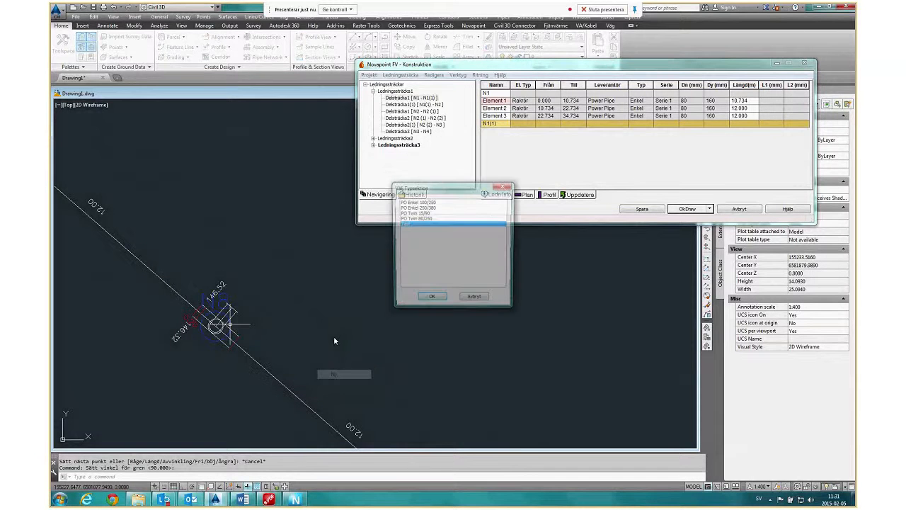
click(430, 300)
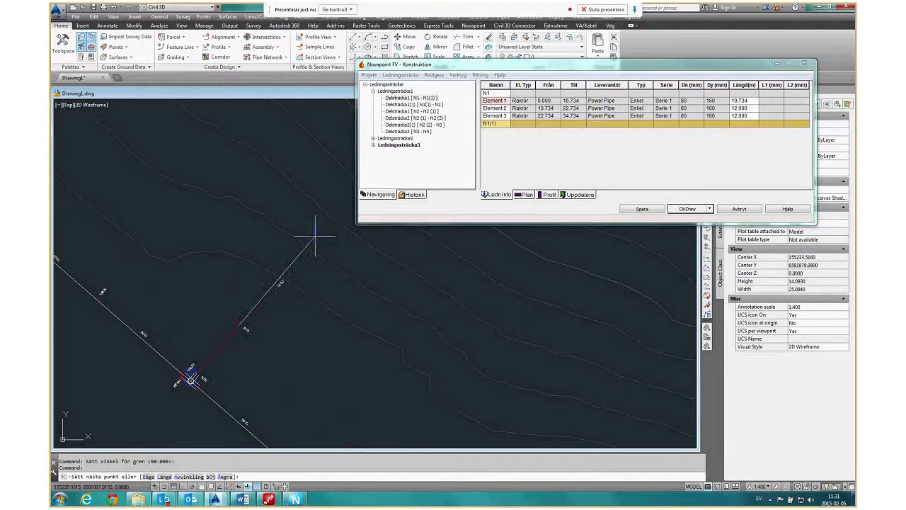
Lay the branch northeast from the T-piece with an angle deviation (Avvinkling) of 0, place its end node and finish it.
text(a)
key(Return)
text(0)
key(Return)
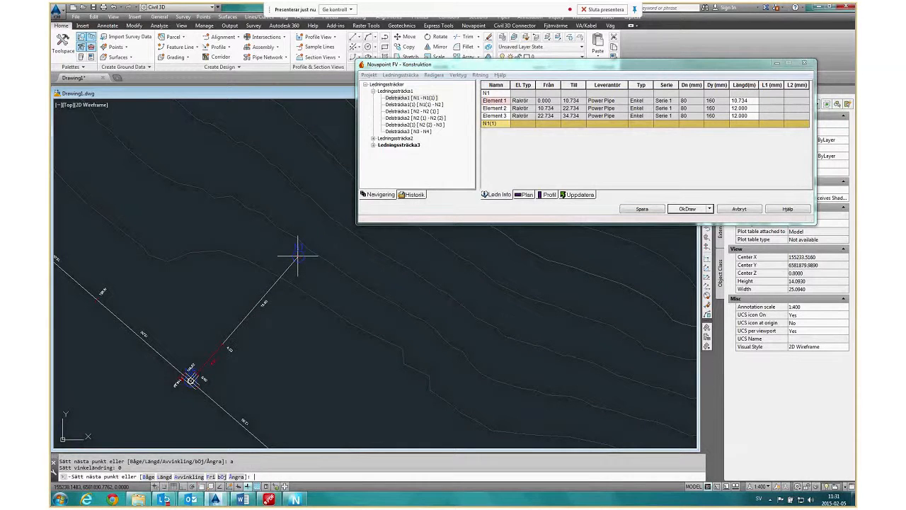
click(331, 228)
key(Escape)
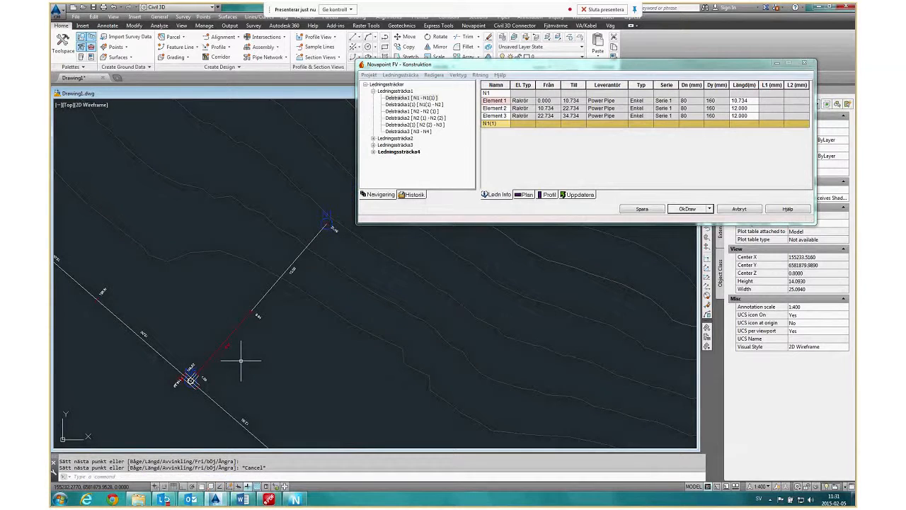
Examine the T-piece's dimensions in its edit dialog (Ändra T-stycke), close it without changes and look over the drawn runs.
right_click(206, 361)
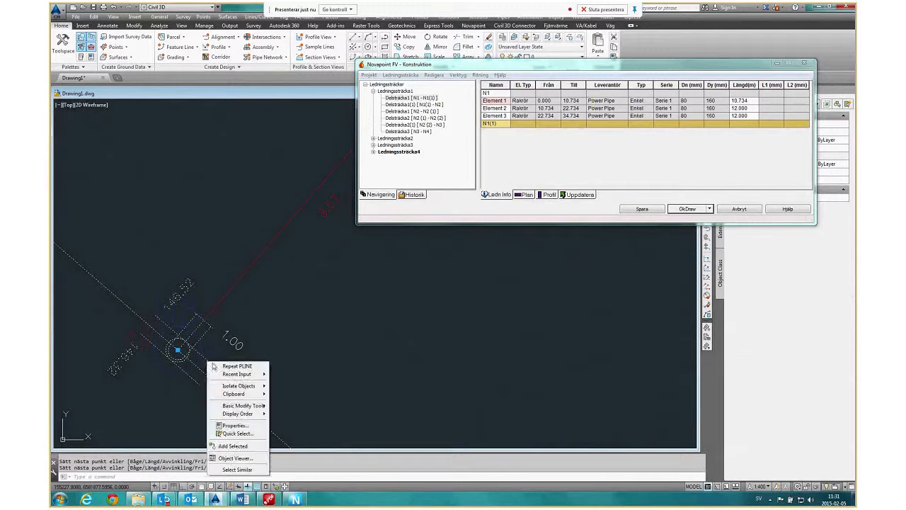
click(303, 368)
click(284, 348)
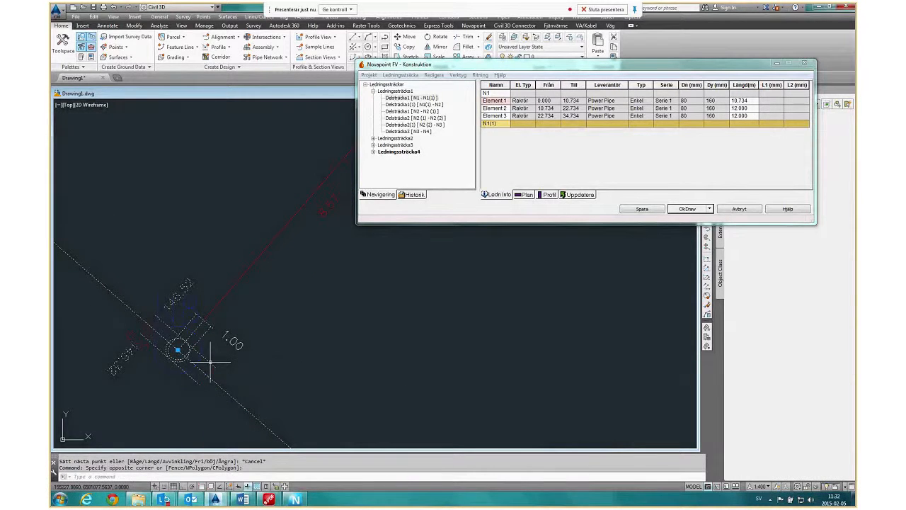
right_click(209, 362)
click(234, 390)
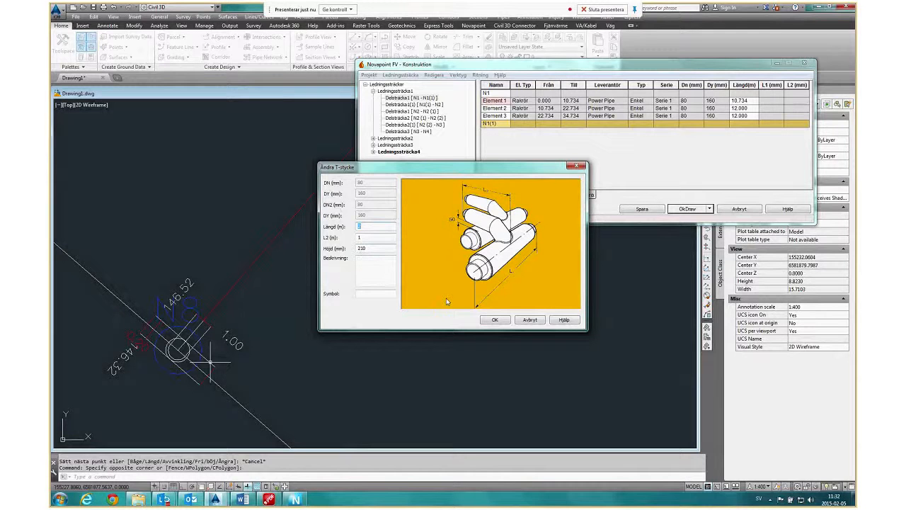
click(530, 320)
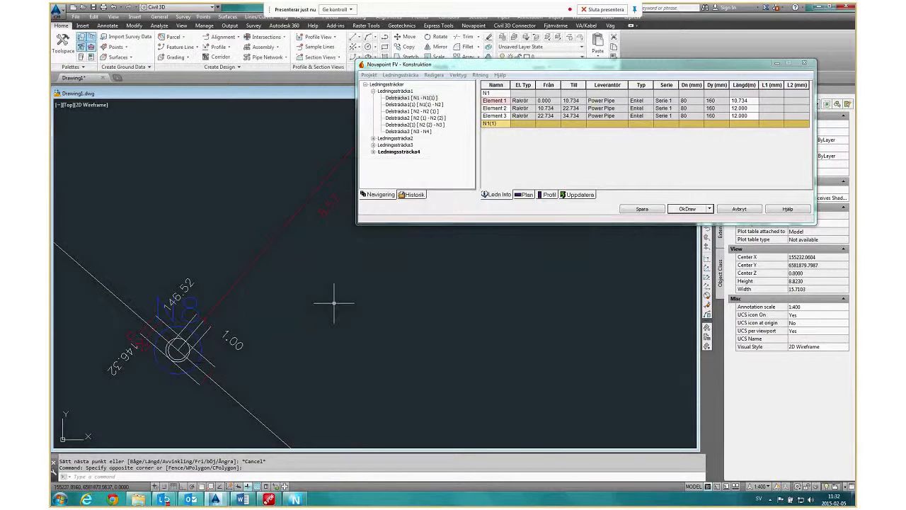
scroll(387, 301, down, 10)
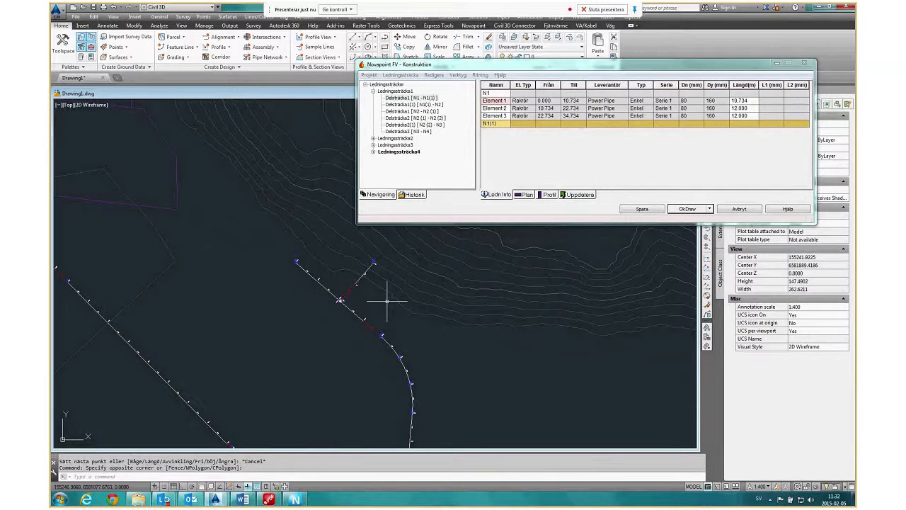
scroll(237, 267, up, 10)
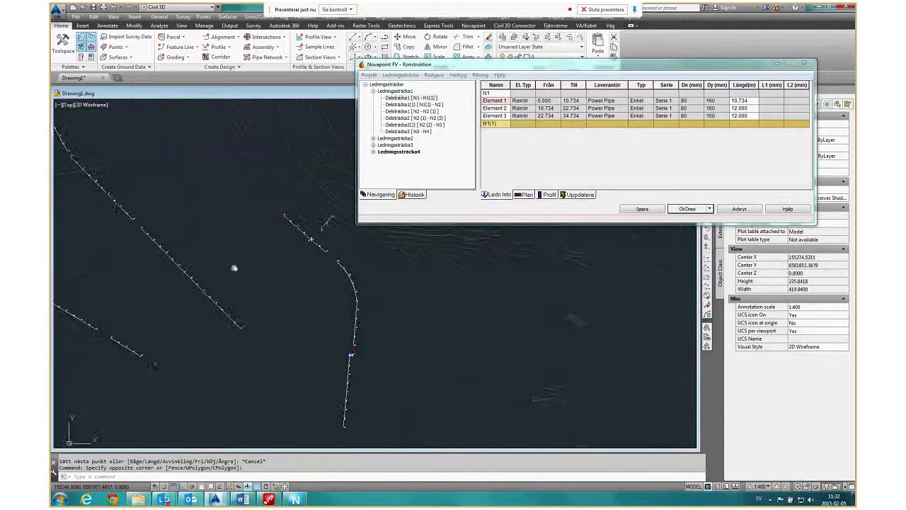
Insert a T-piece at node N2 of the second run (Ledningssträcka2) with a branch angle of 0.
right_click(203, 291)
click(199, 290)
click(200, 290)
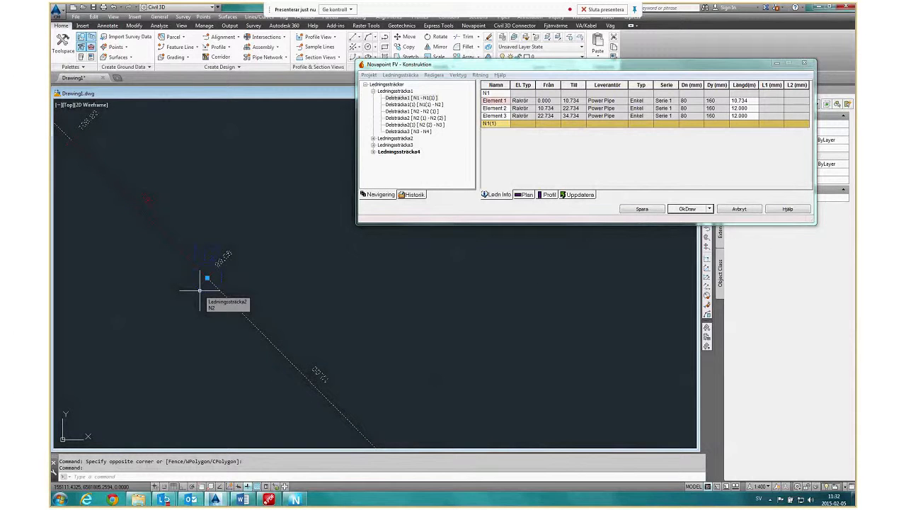
right_click(200, 290)
mouse_move(238, 319)
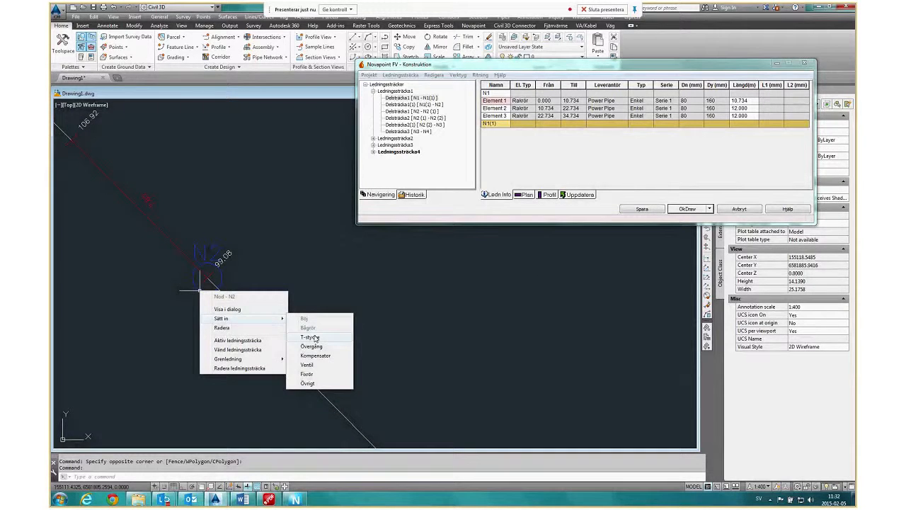
click(312, 338)
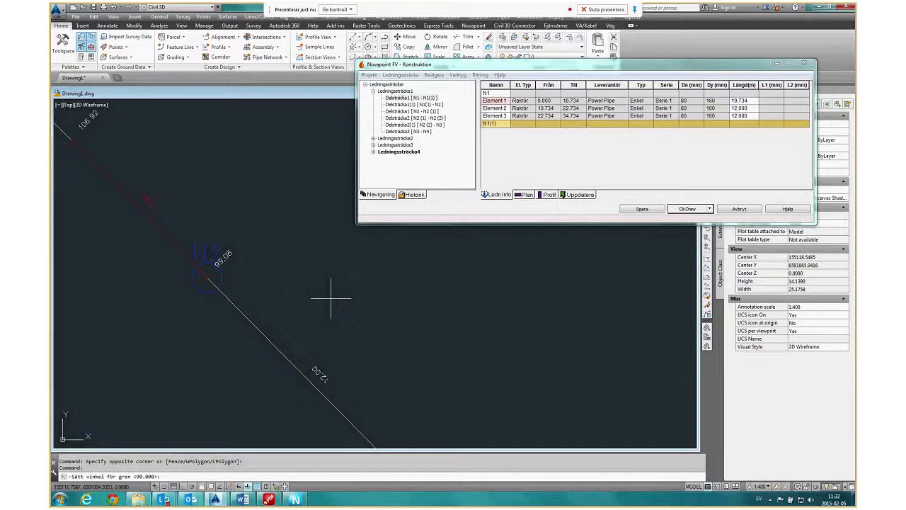
text(0)
key(Return)
scroll(194, 272, up, 4)
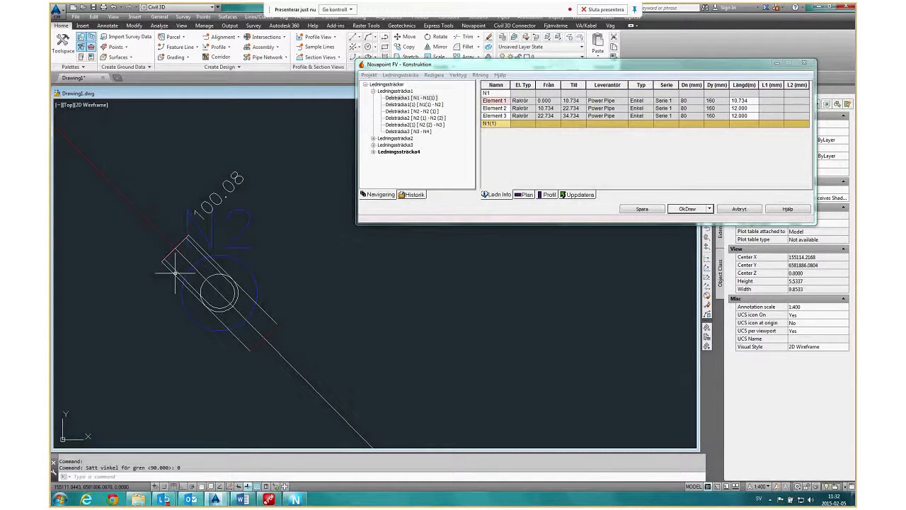
Examine the parallel T-piece's dimensions in its edit dialog (Ändra Parallell T-stycke) and close it without changes.
right_click(175, 273)
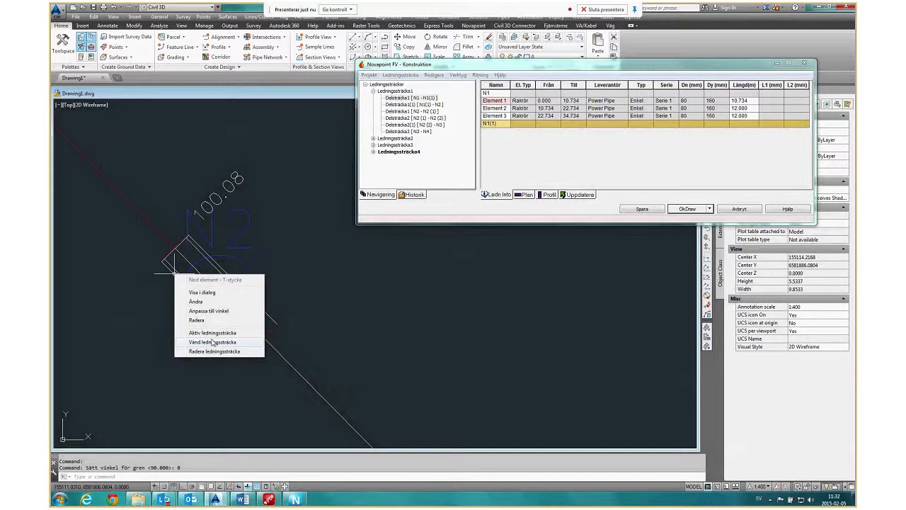
click(220, 306)
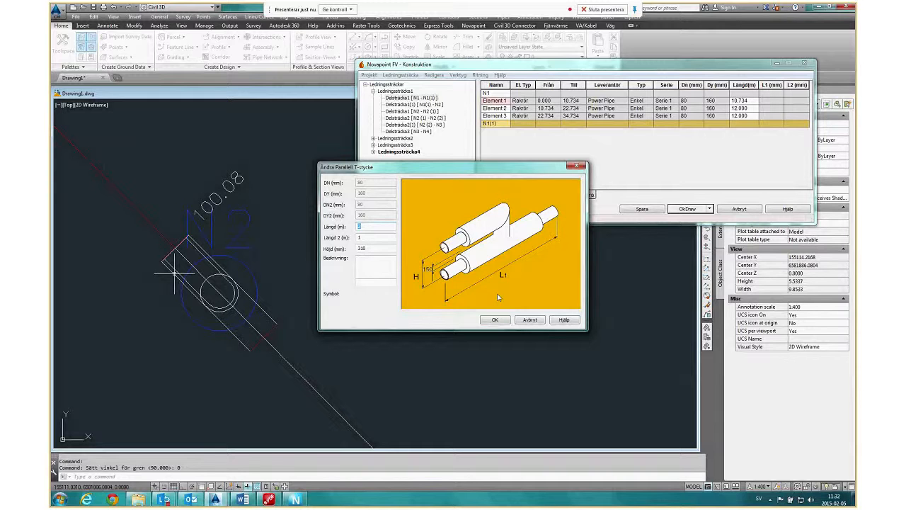
text(2)
click(530, 320)
scroll(432, 326, down, 10)
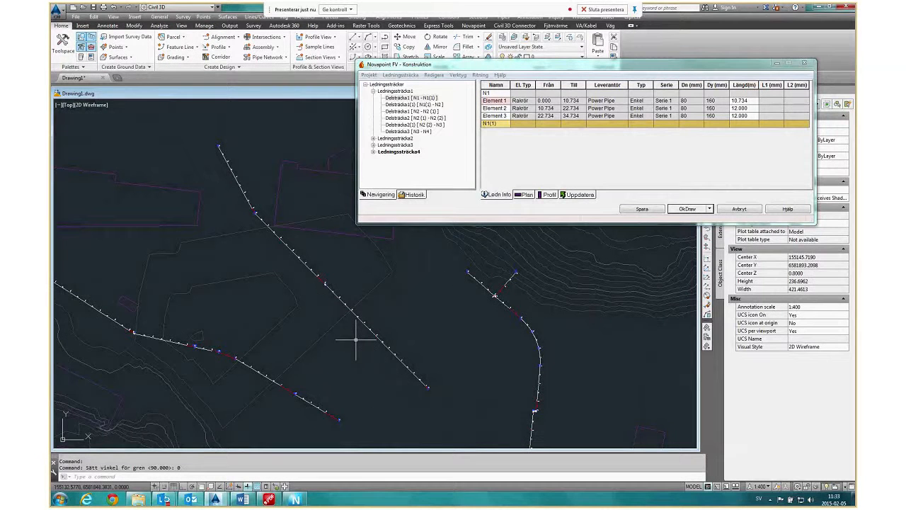
Save the district heating model, close the construction dialog and draw all the runs into the drawing.
scroll(356, 341, down, 2)
middle_drag(464, 357, 447, 311)
scroll(447, 312, down, 2)
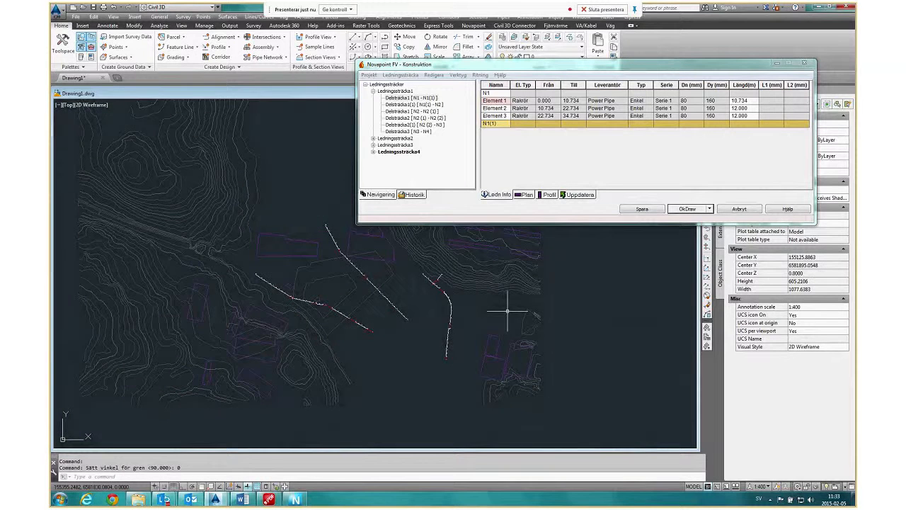
middle_drag(507, 310, 413, 308)
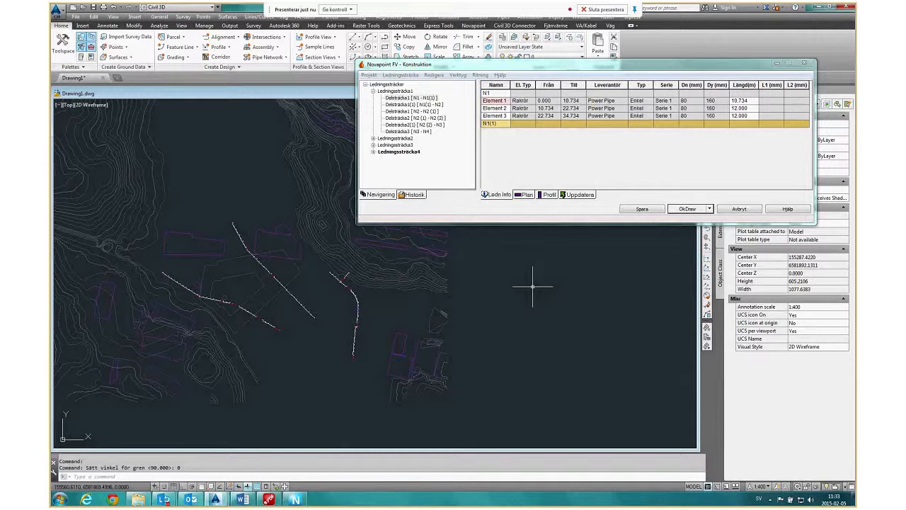
click(687, 208)
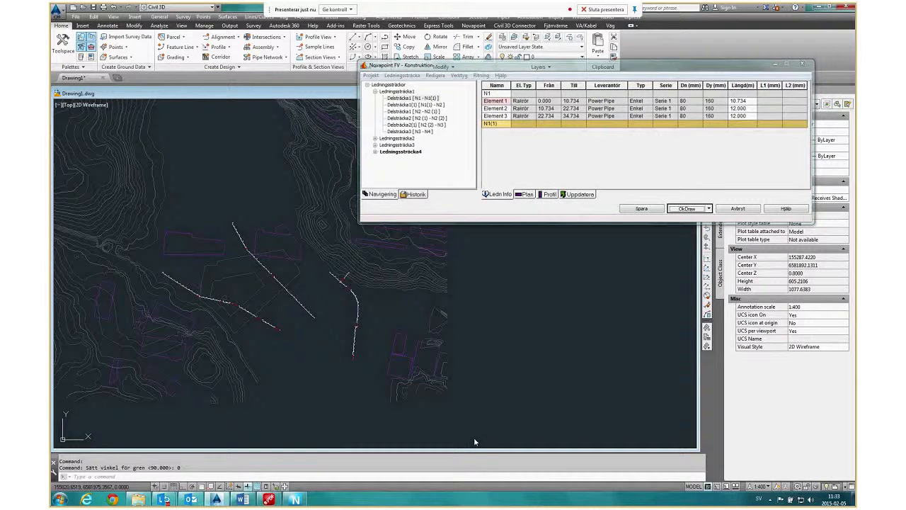
Examine the drawn pipes at the southeastern end of the first run and check the layer of a pipe-edge line.
scroll(266, 305, up, 8)
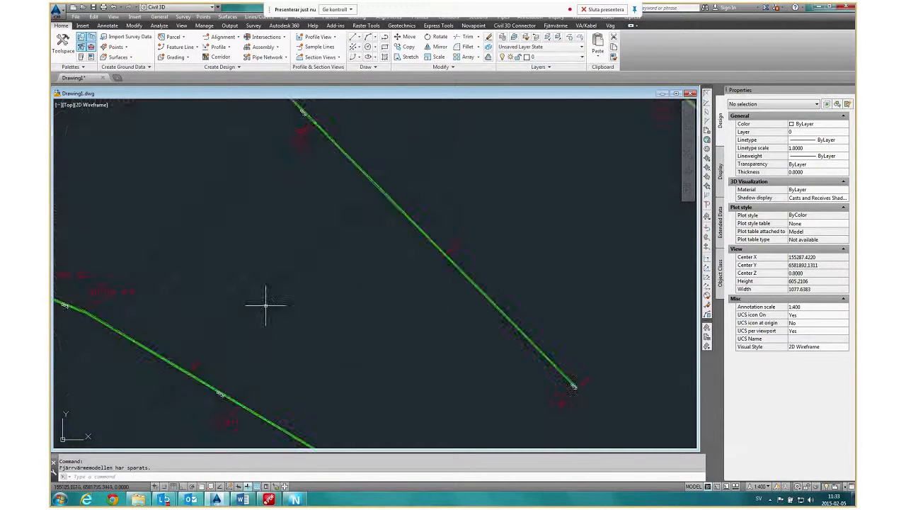
scroll(266, 304, down, 5)
scroll(297, 324, up, 5)
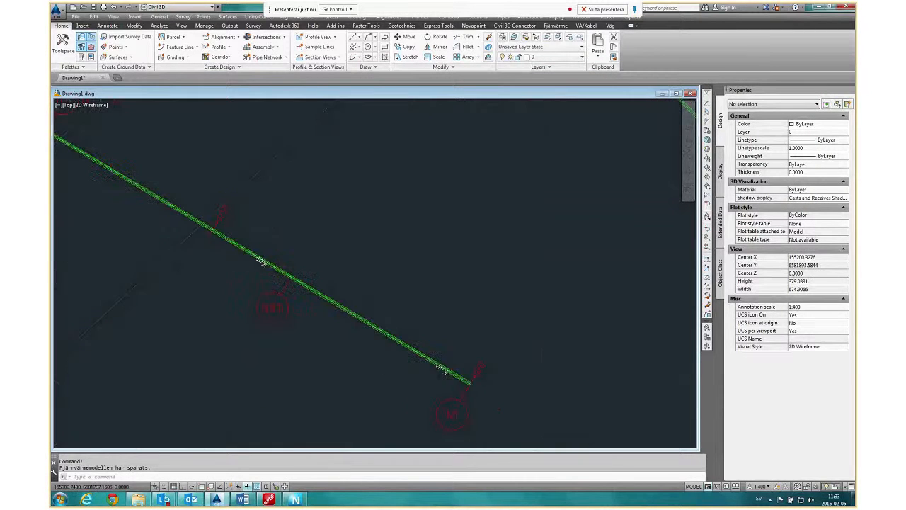
scroll(415, 361, up, 2)
scroll(299, 297, down, 2)
scroll(385, 290, up, 8)
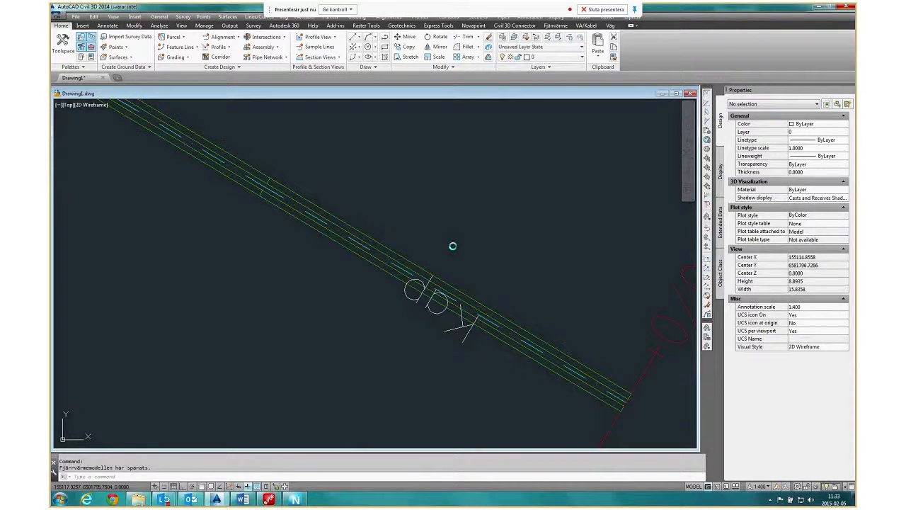
click(484, 306)
scroll(516, 284, down, 5)
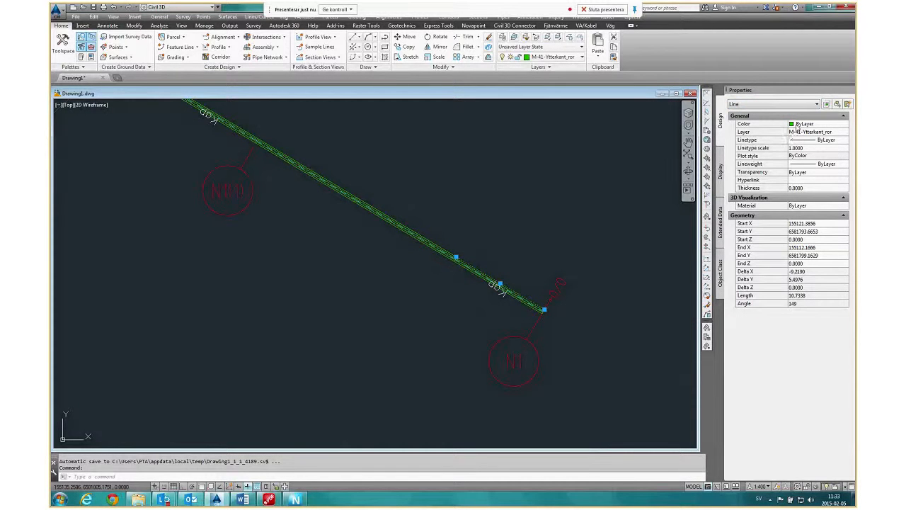
key(Escape)
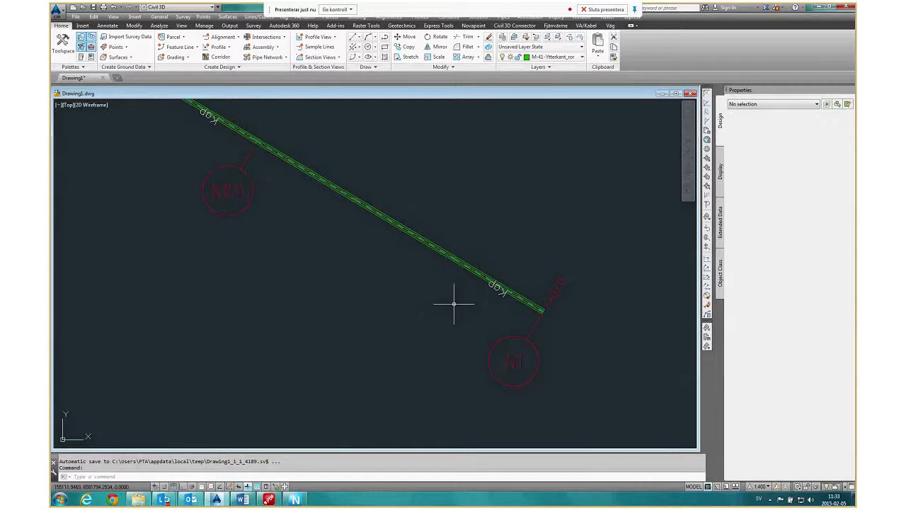
key(Escape)
Move the node marker circle N1 at the first run's southeastern end farther away to the west-southwest.
scroll(526, 300, up, 5)
scroll(538, 296, down, 3)
scroll(354, 280, down, 4)
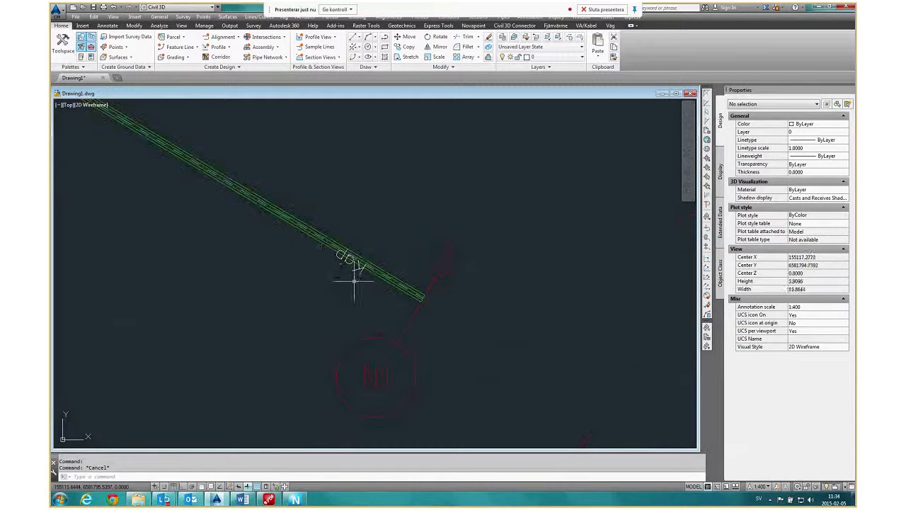
scroll(446, 300, up, 4)
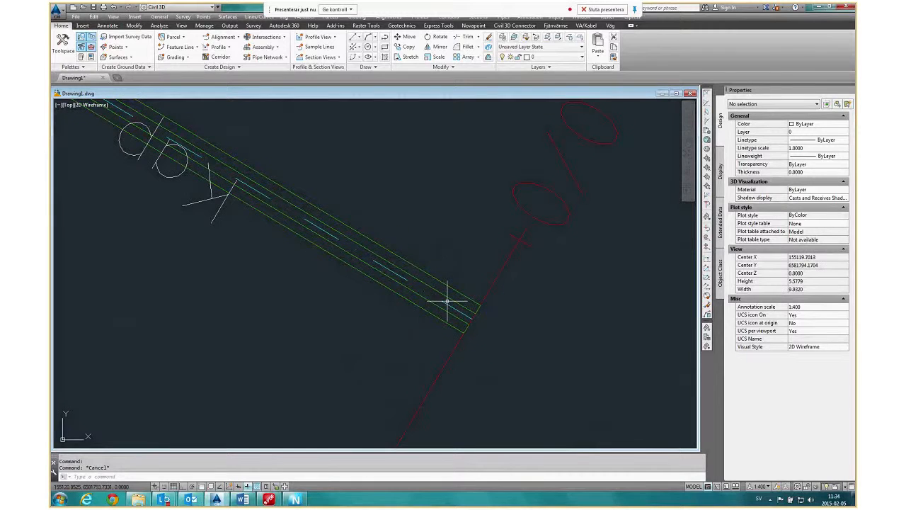
scroll(447, 303, up, 3)
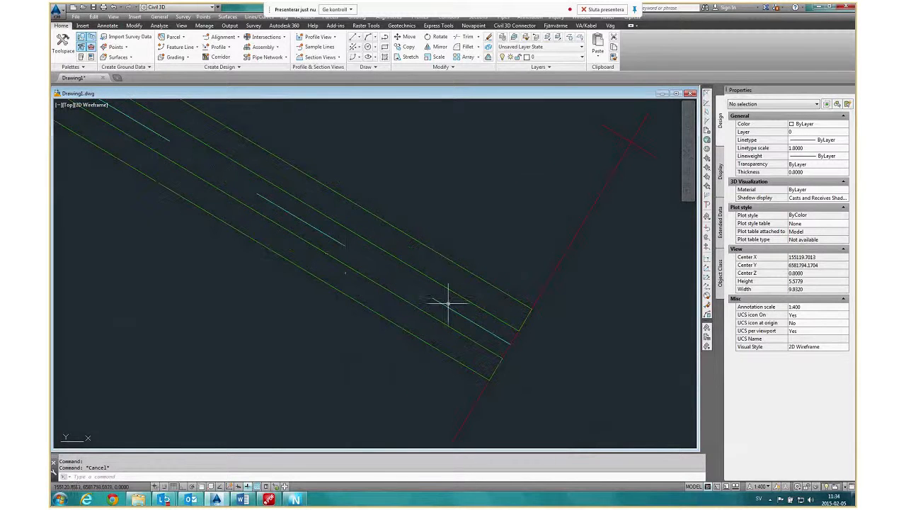
scroll(346, 253, down, 5)
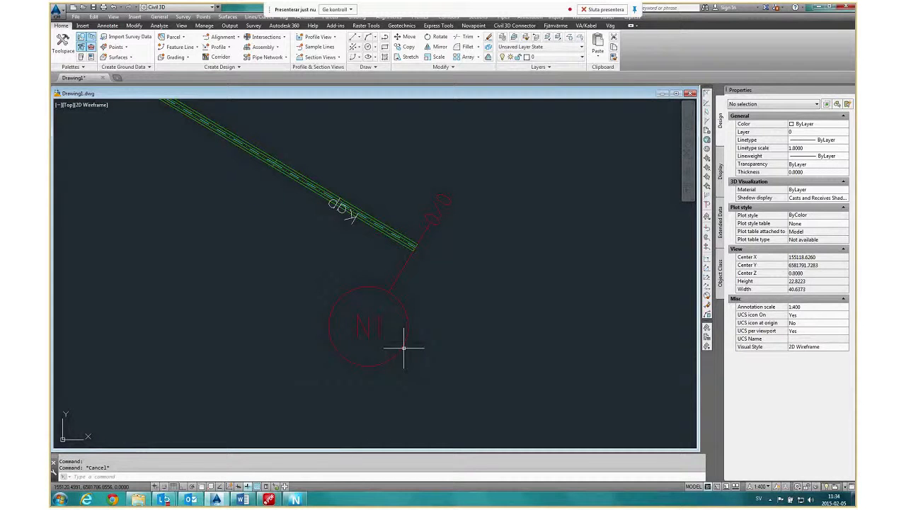
click(329, 341)
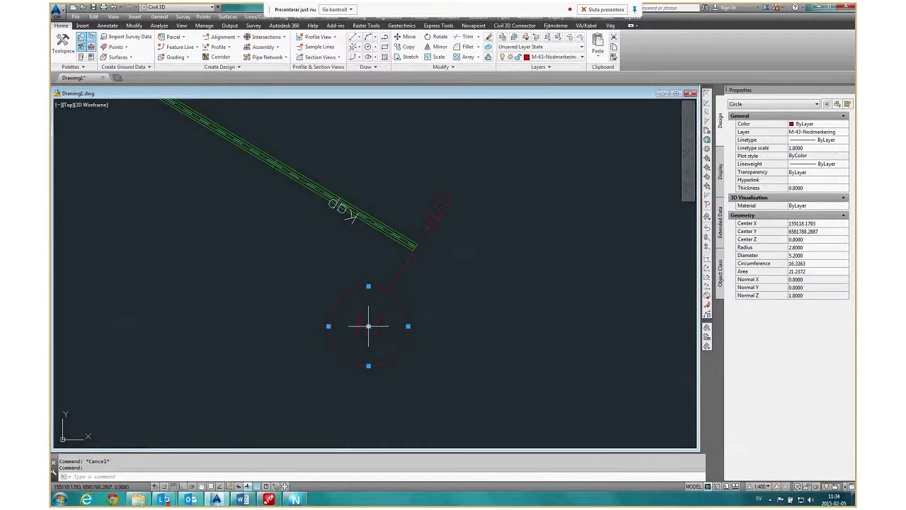
click(368, 326)
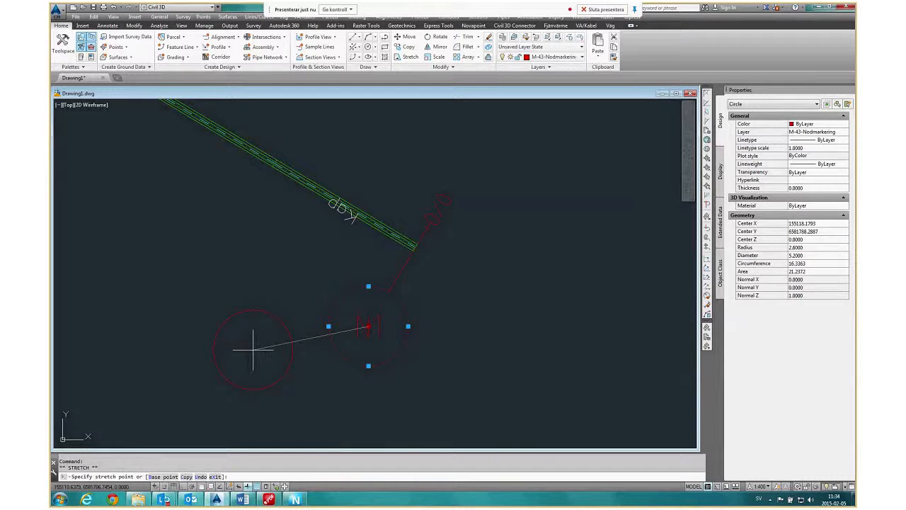
click(253, 350)
key(Escape)
Examine the node markers, angle texts and Kap labels drawn along the first run.
scroll(449, 304, down, 2)
scroll(372, 253, up, 4)
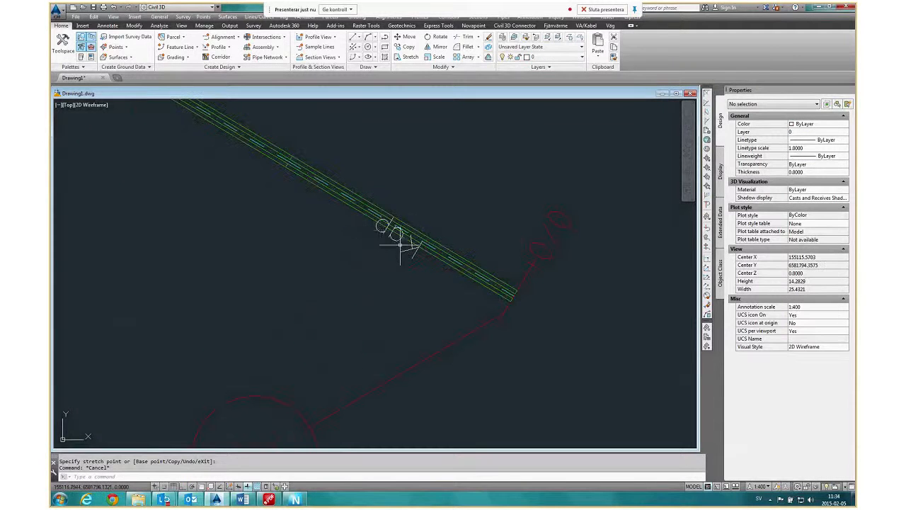
scroll(434, 290, down, 4)
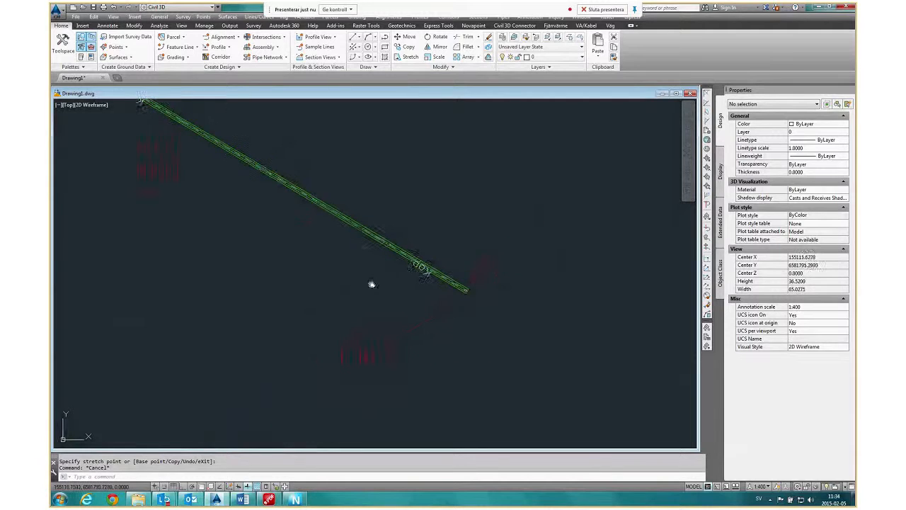
middle_drag(371, 284, 538, 342)
scroll(638, 329, down, 3)
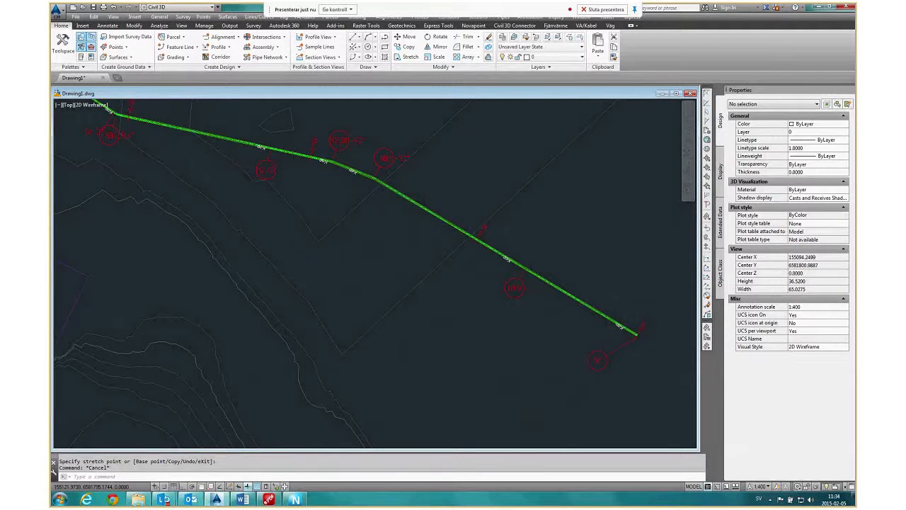
scroll(637, 330, down, 2)
scroll(491, 223, up, 4)
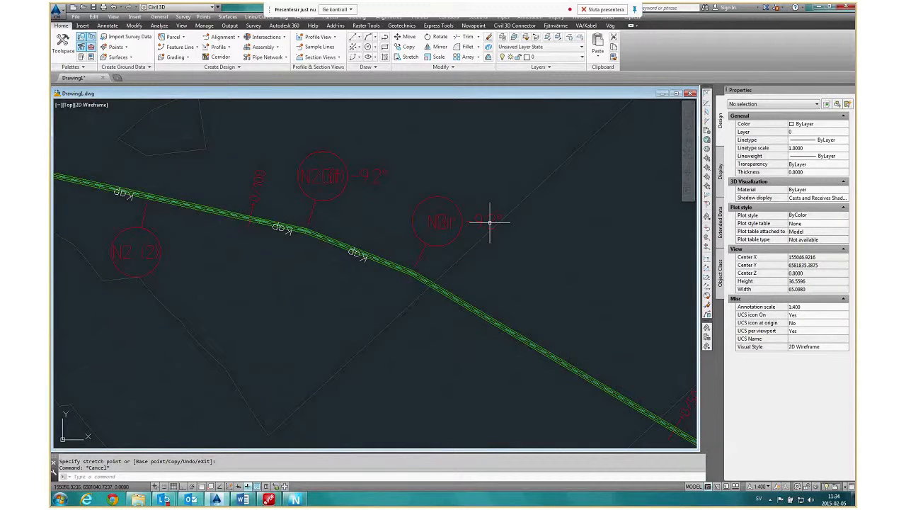
scroll(635, 356, down, 2)
scroll(625, 367, up, 4)
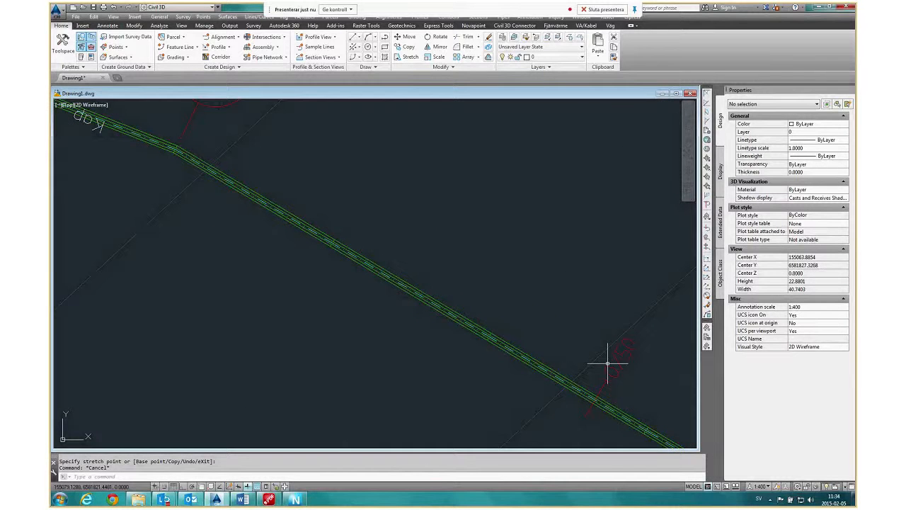
scroll(607, 363, down, 4)
scroll(504, 360, up, 2)
scroll(505, 359, up, 3)
scroll(522, 351, up, 2)
scroll(410, 328, down, 4)
scroll(321, 314, down, 1)
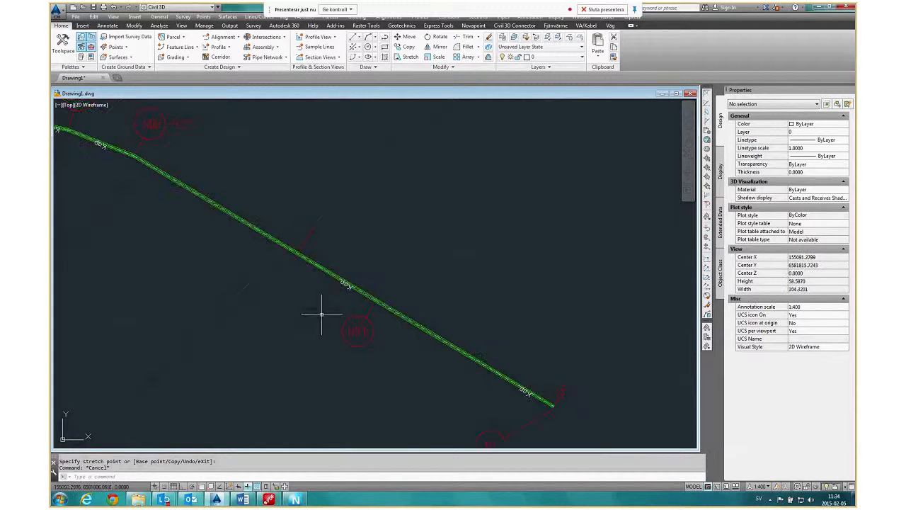
middle_drag(321, 314, 484, 350)
scroll(358, 265, down, 2)
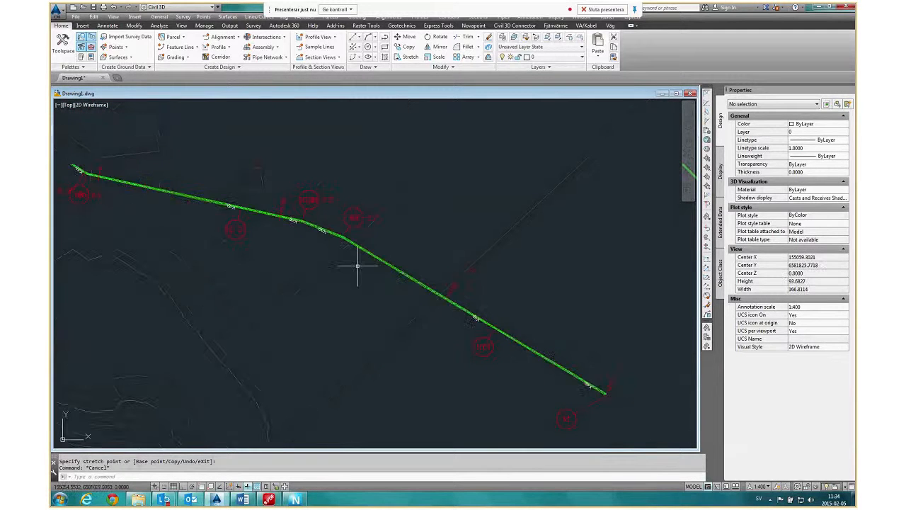
Move the N2 node marker at the first run's bend clear of its overlapping Gir -9.2° text.
scroll(319, 221, up, 6)
middle_drag(315, 225, 372, 262)
click(526, 263)
click(486, 265)
click(441, 249)
key(Escape)
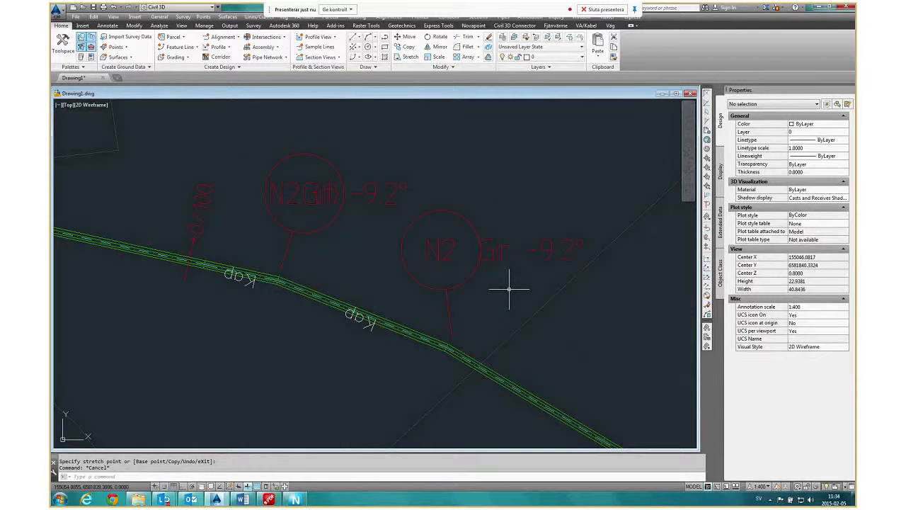
Look over the whole first run and the labelling around node N2 (2).
scroll(488, 284, down, 4)
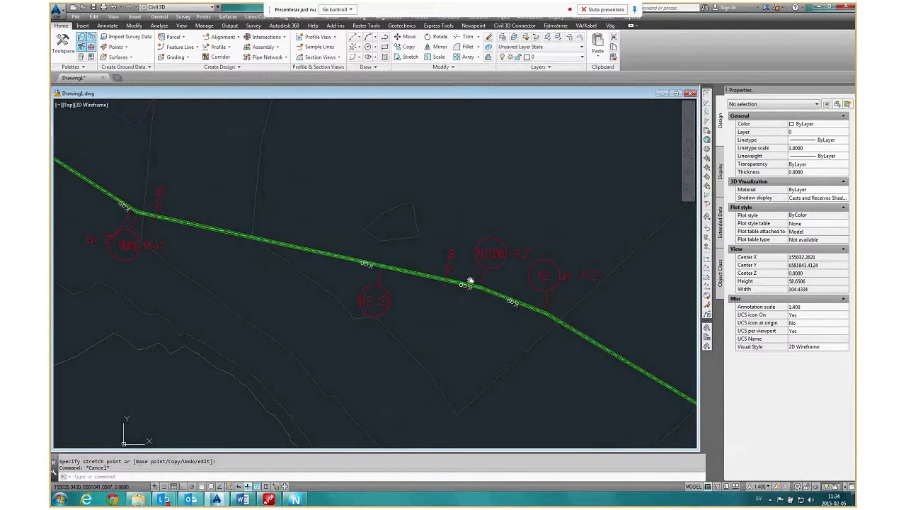
middle_drag(470, 281, 474, 279)
scroll(474, 280, down, 5)
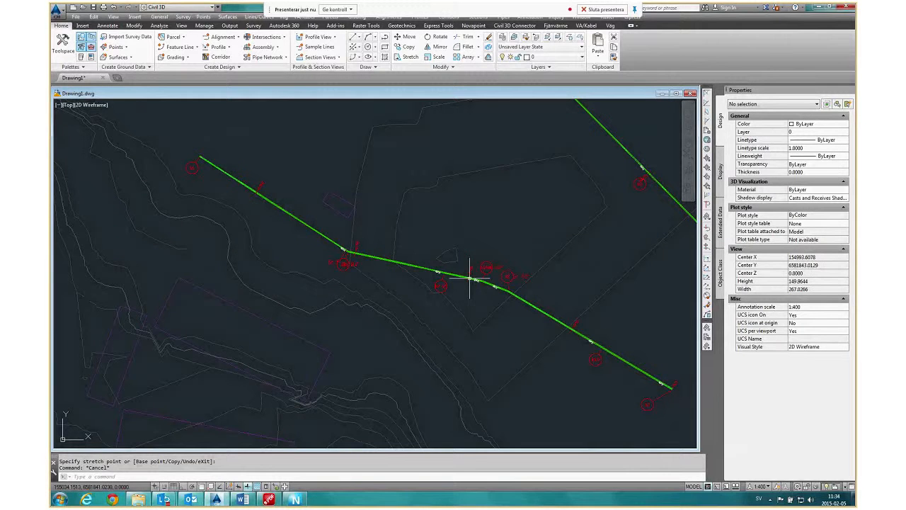
scroll(449, 288, up, 3)
scroll(450, 287, up, 8)
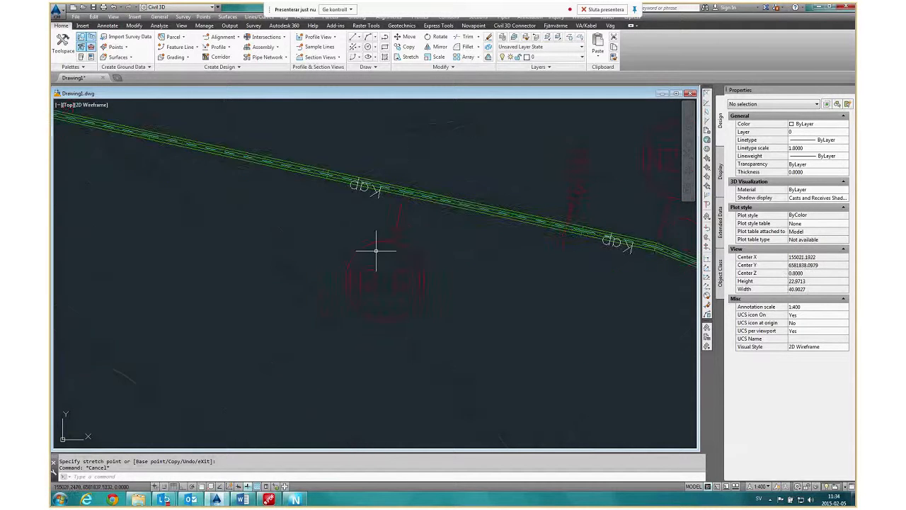
middle_drag(523, 311, 362, 281)
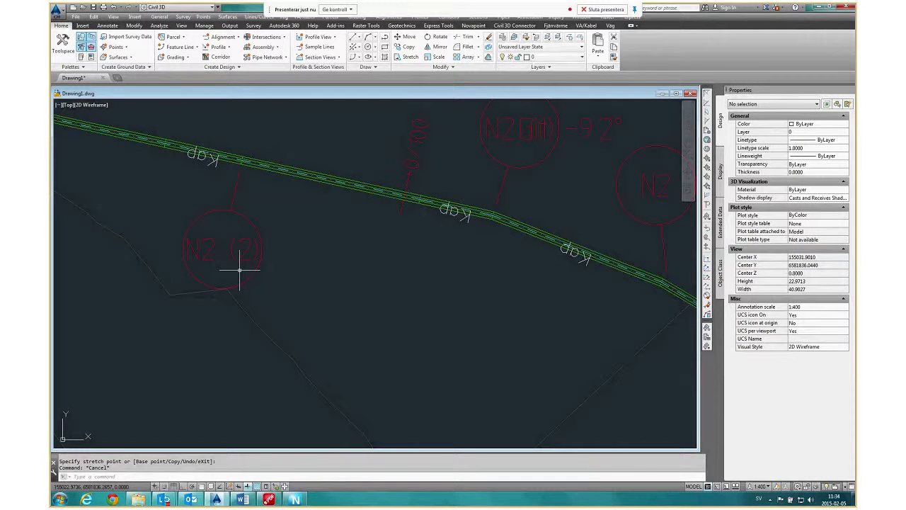
scroll(333, 251, down, 6)
middle_drag(645, 387, 457, 288)
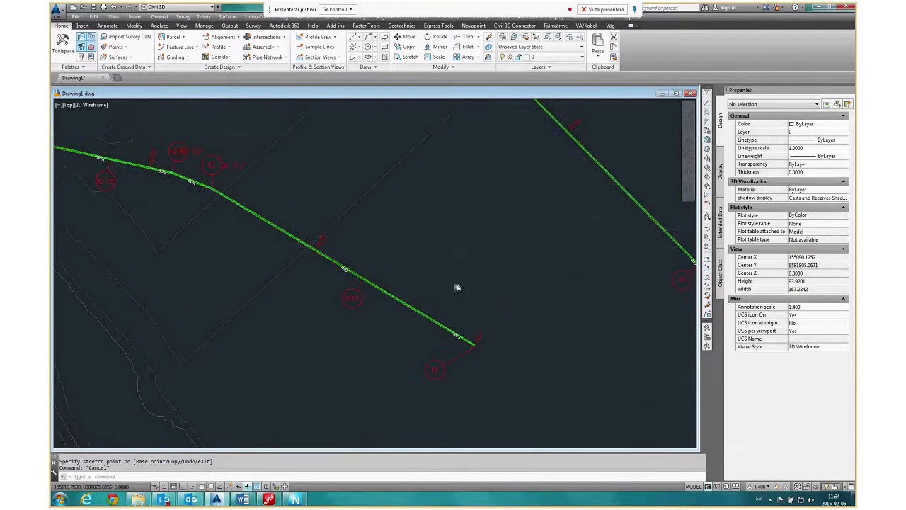
Renumber the nodes of the first run starting at 1 with an interval of 1, prefix N and no suffix.
click(556, 25)
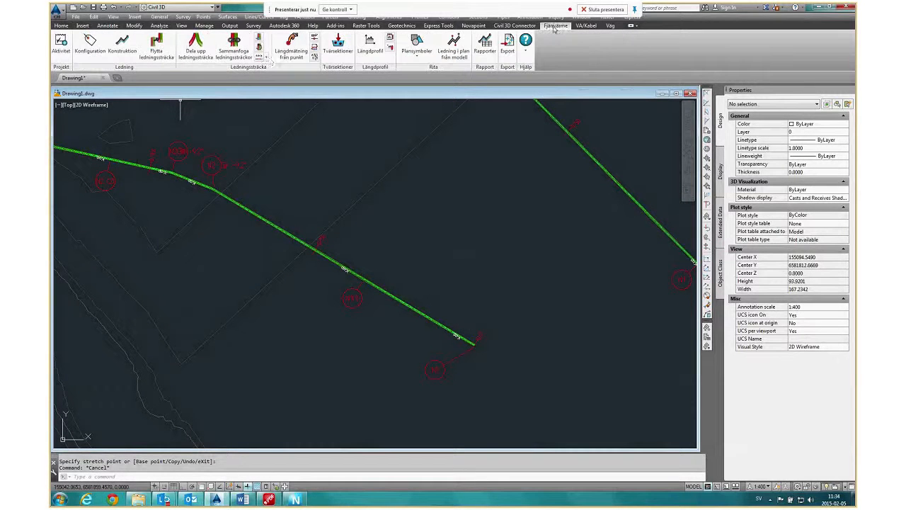
click(266, 58)
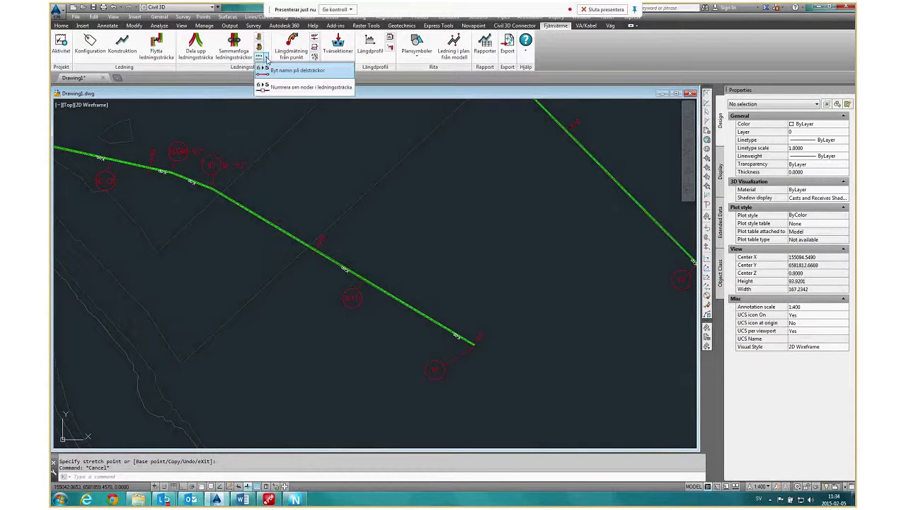
click(297, 88)
click(473, 347)
scroll(311, 361, down, 10)
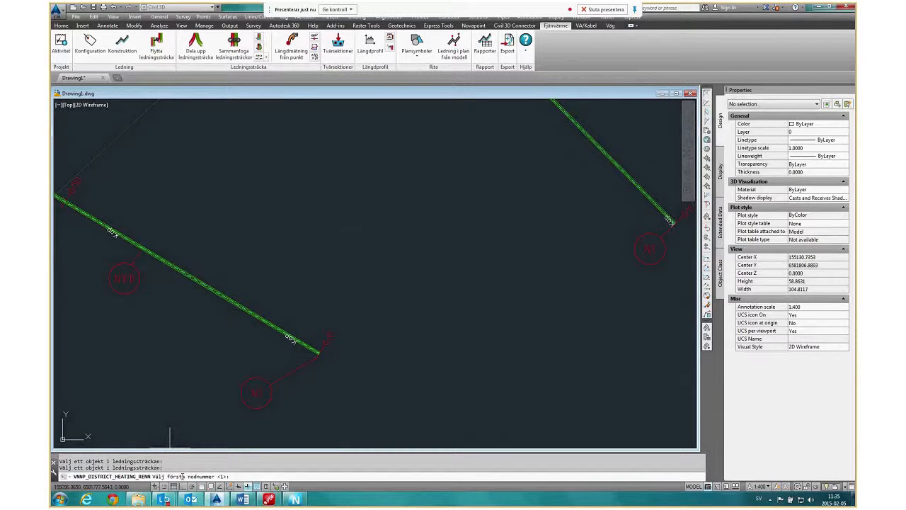
key(Return)
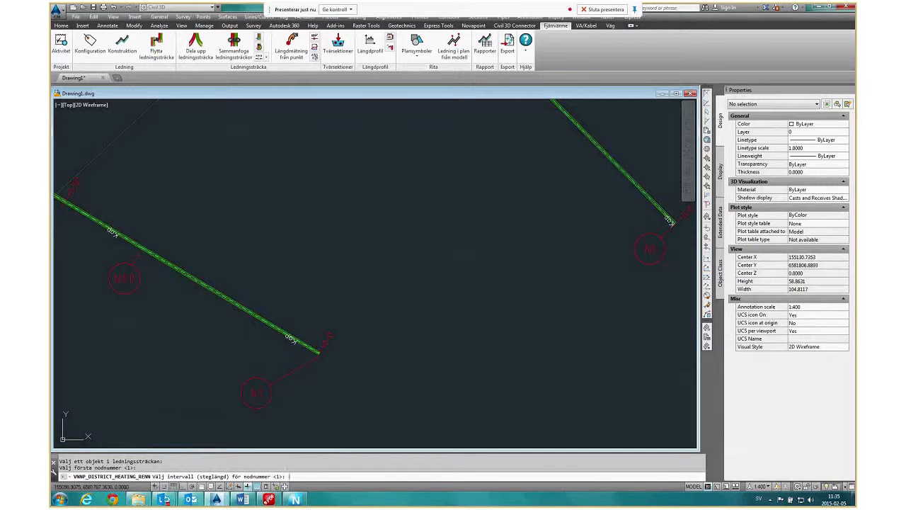
key(Return)
key(Return)
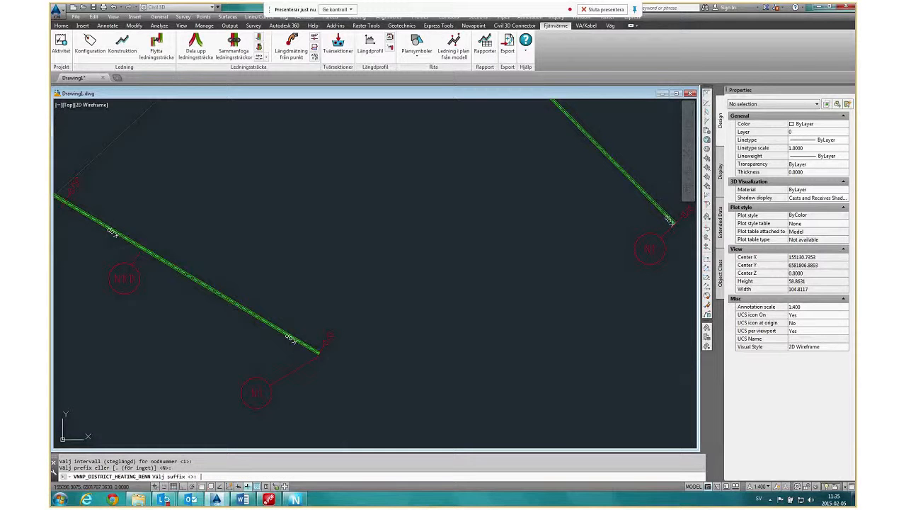
key(Return)
Examine the renumbered node markers along the first run and look over all the runs in plan.
scroll(223, 364, up, 3)
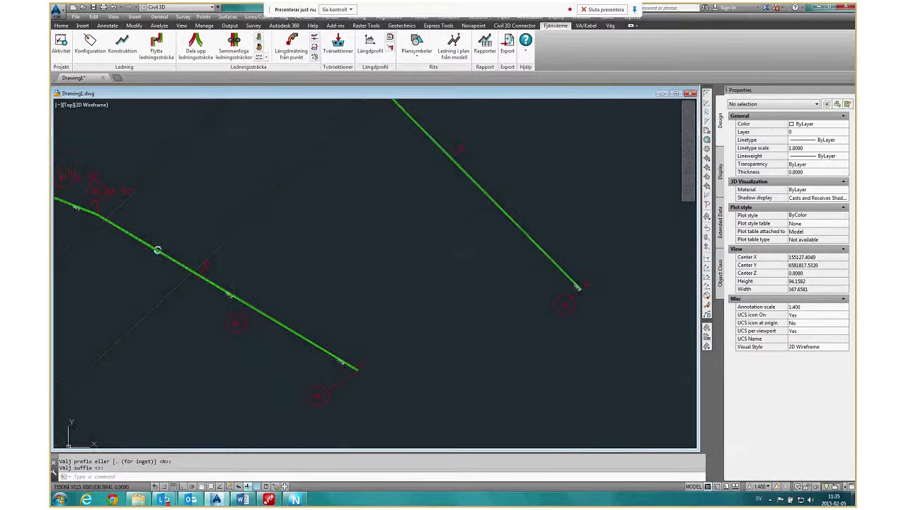
middle_drag(157, 250, 299, 325)
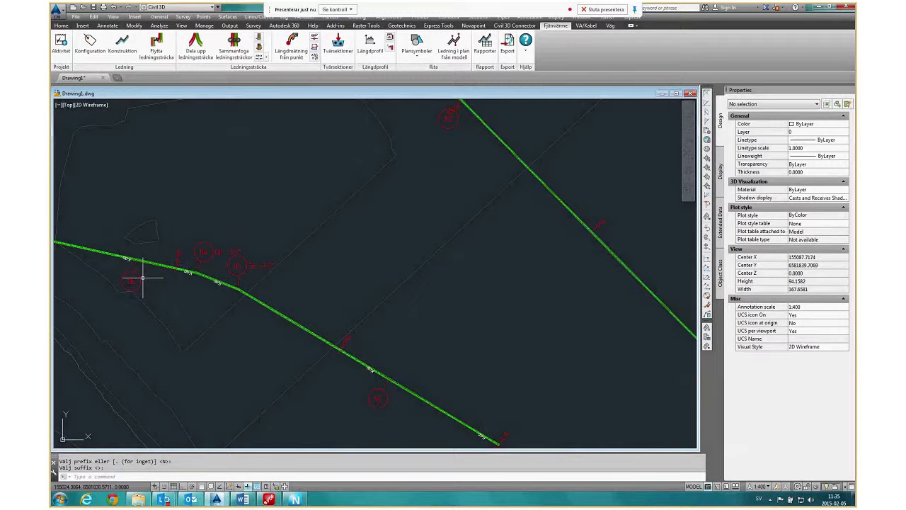
scroll(143, 278, down, 4)
scroll(115, 272, up, 2)
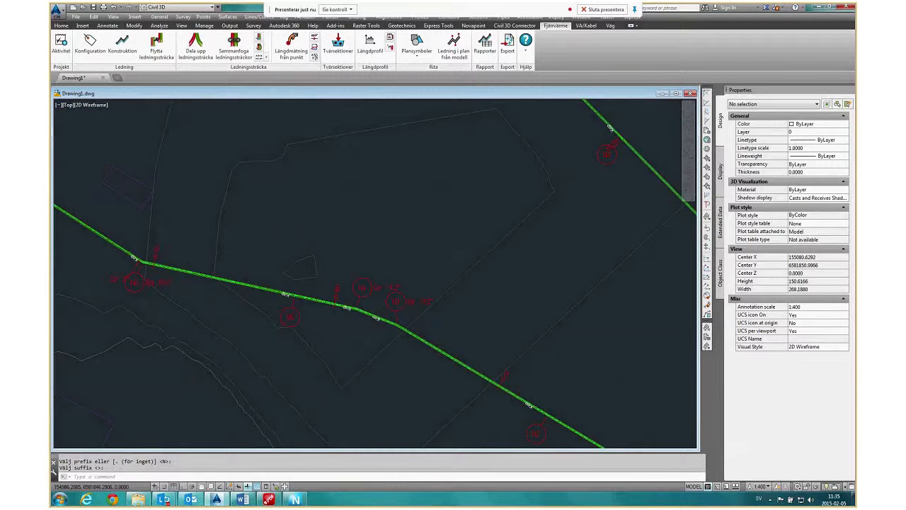
scroll(160, 285, up, 2)
scroll(188, 322, down, 4)
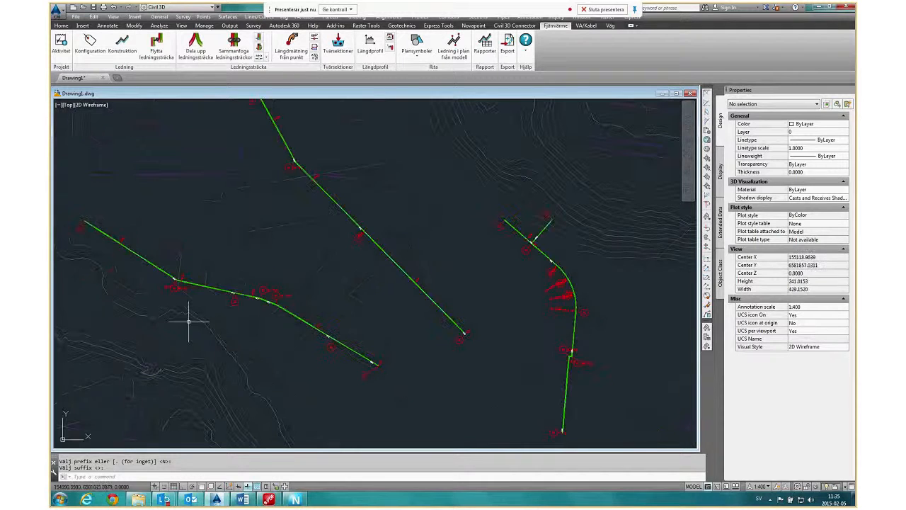
middle_drag(188, 322, 240, 305)
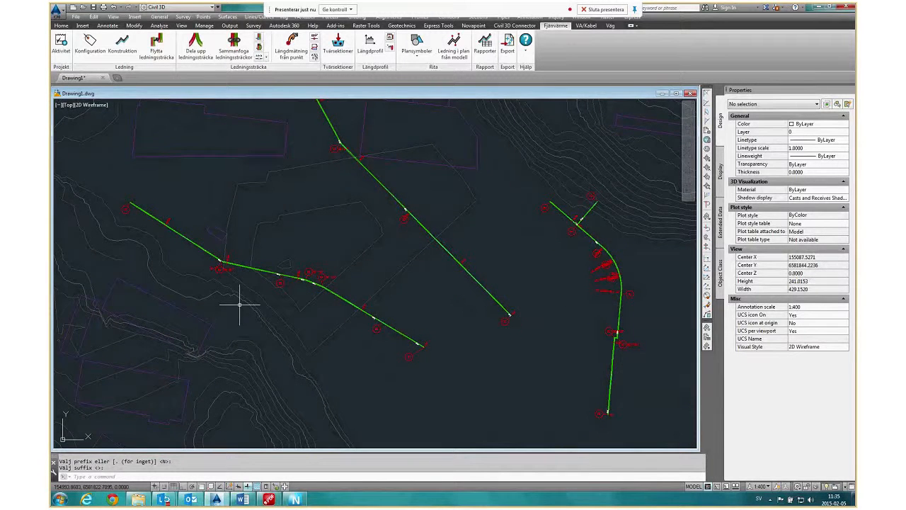
Stretch the pipe edge line's free end at the first run's southeastern end away to the northeast, making it about 18.5 long.
scroll(303, 343, down, 1)
scroll(316, 344, up, 7)
click(421, 330)
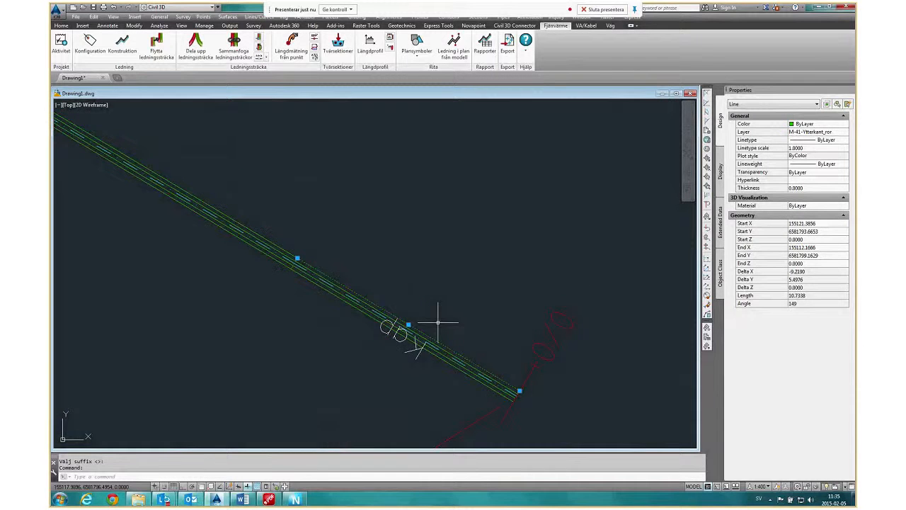
scroll(439, 322, down, 1)
scroll(437, 320, down, 1)
click(469, 347)
click(521, 188)
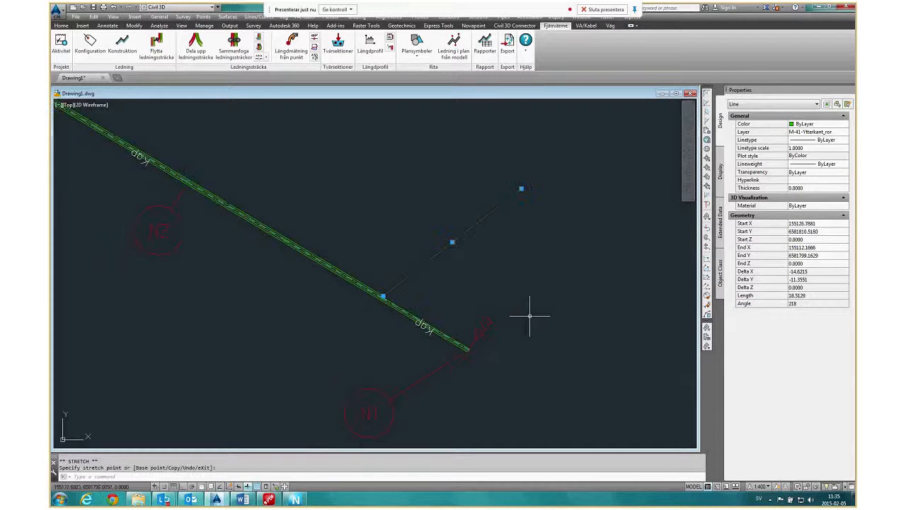
key(Escape)
scroll(384, 333, down, 2)
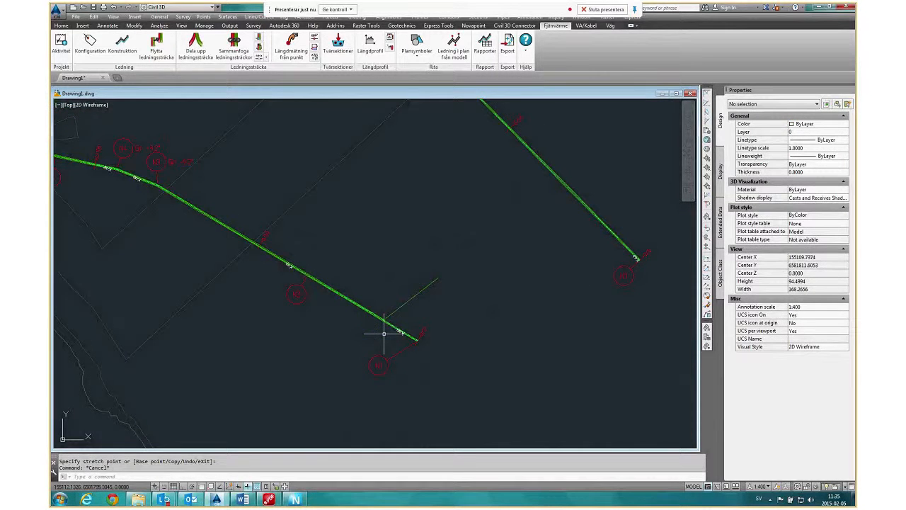
Open the district heating runs for construction editing.
scroll(385, 333, down, 1)
click(121, 43)
click(434, 265)
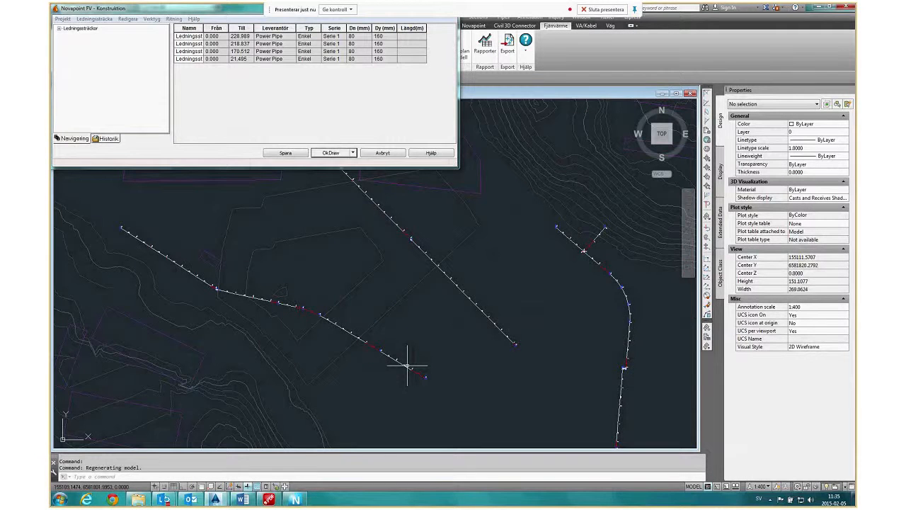
scroll(414, 365, up, 3)
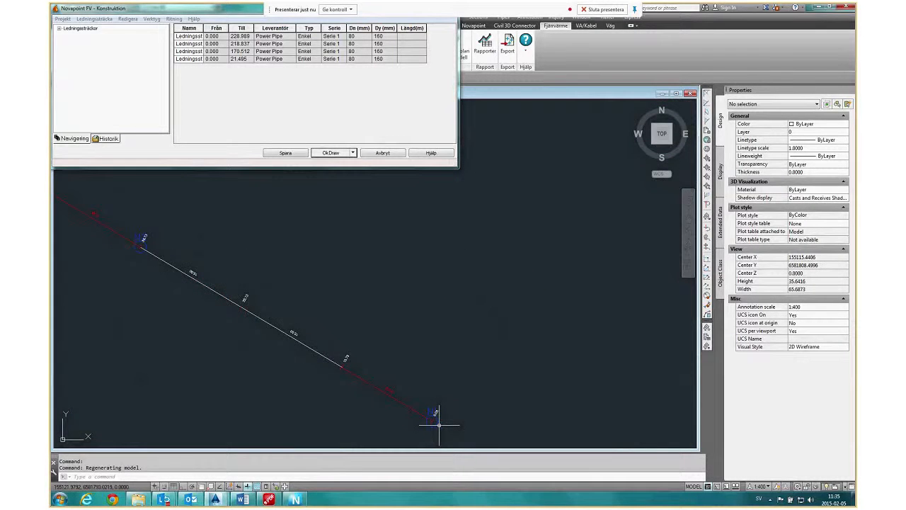
click(431, 421)
click(432, 421)
key(Escape)
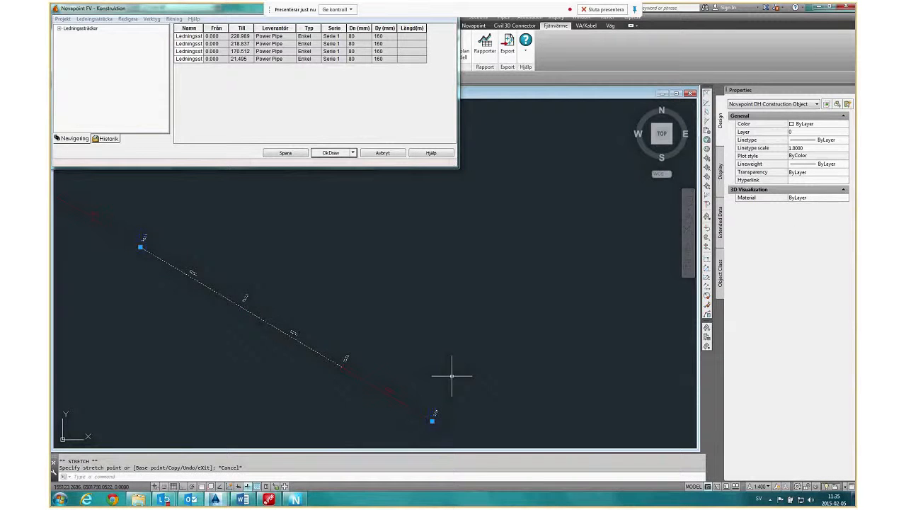
key(Escape)
Redraw all the district heating runs in plan from the construction model and leave construction editing.
scroll(440, 330, down, 3)
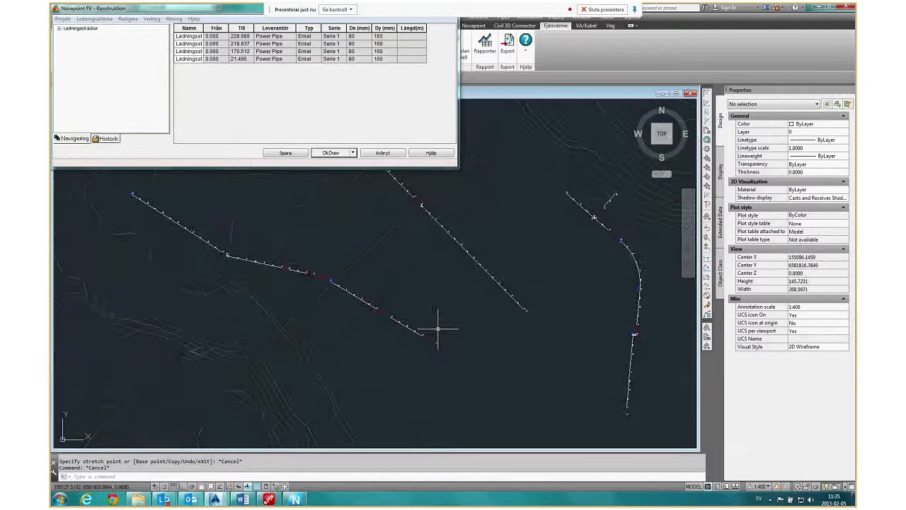
scroll(437, 330, down, 2)
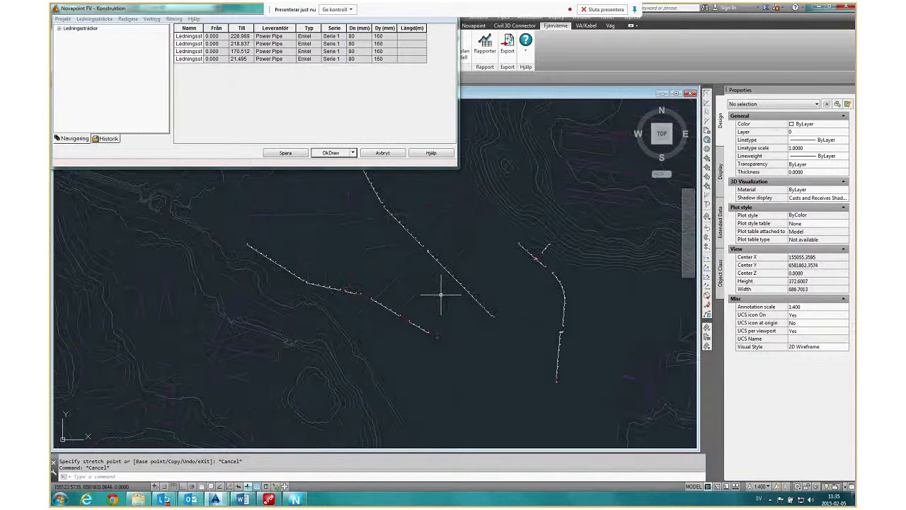
middle_drag(441, 294, 441, 351)
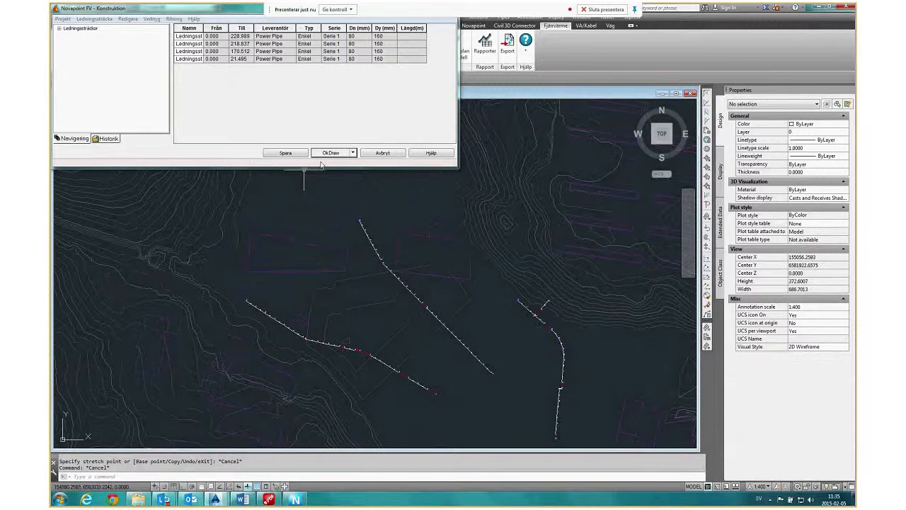
click(330, 153)
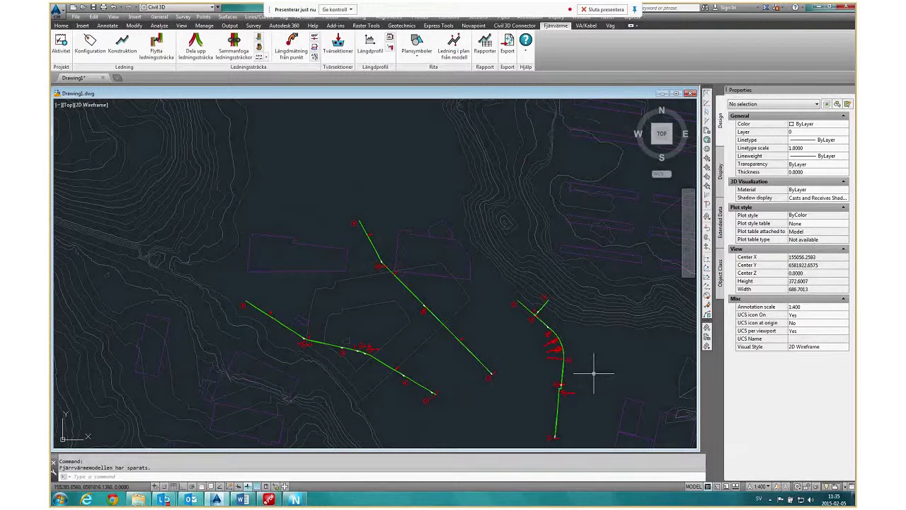
Set up a longitudinal profile of Ledningssträcka1 with its insertion point in the empty area just east of the base map.
middle_drag(496, 370, 426, 310)
scroll(439, 315, down, 2)
scroll(298, 142, down, 2)
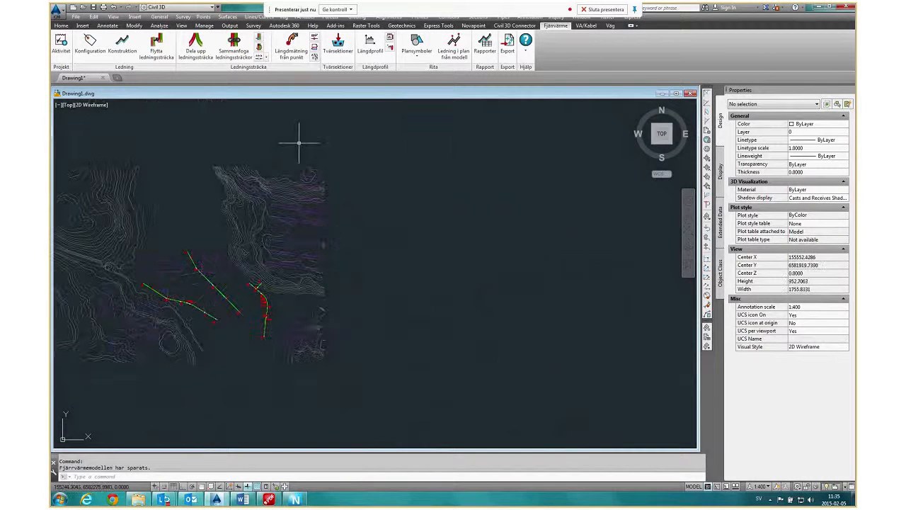
click(359, 48)
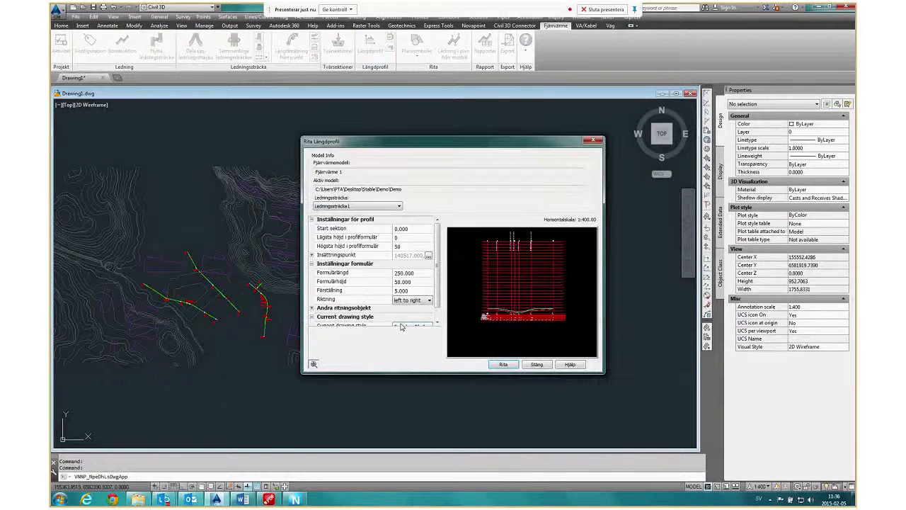
click(398, 207)
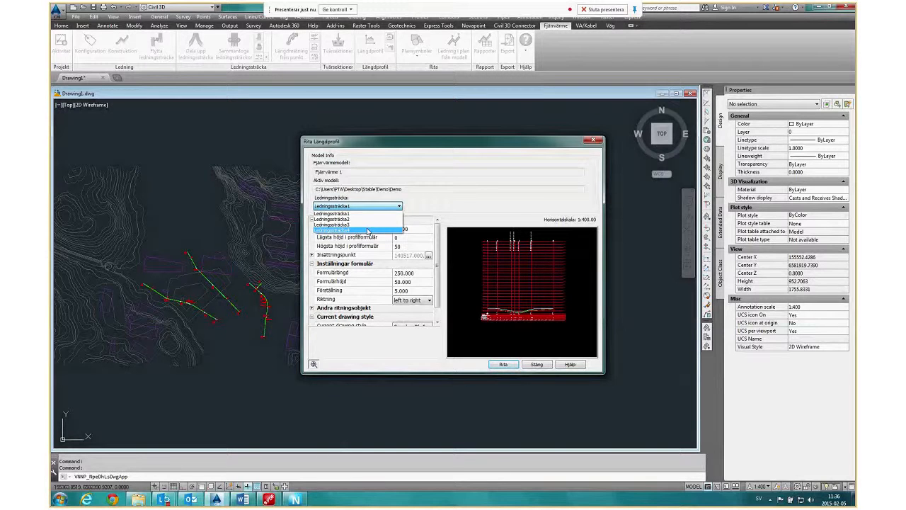
click(435, 205)
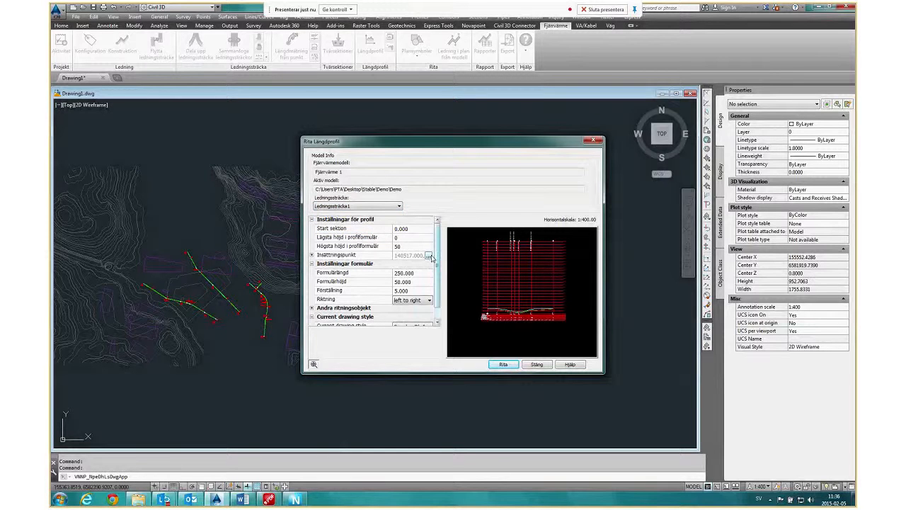
click(430, 257)
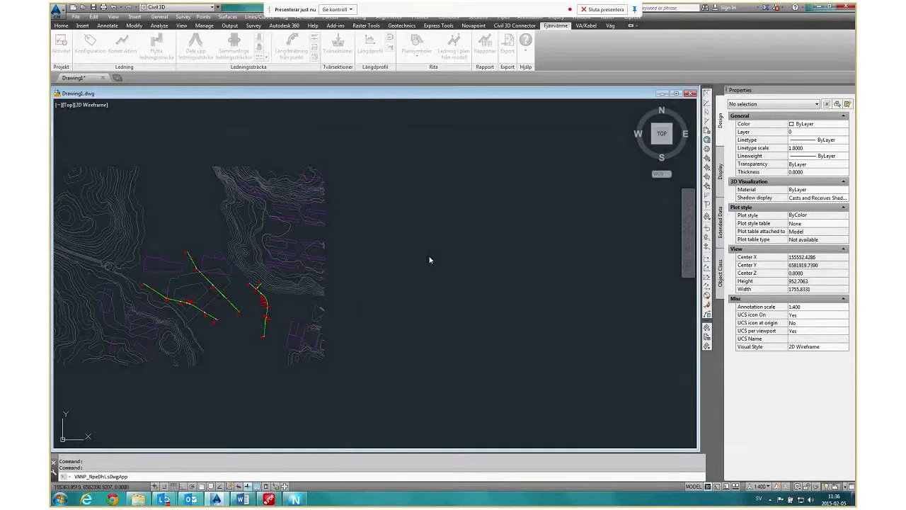
click(360, 319)
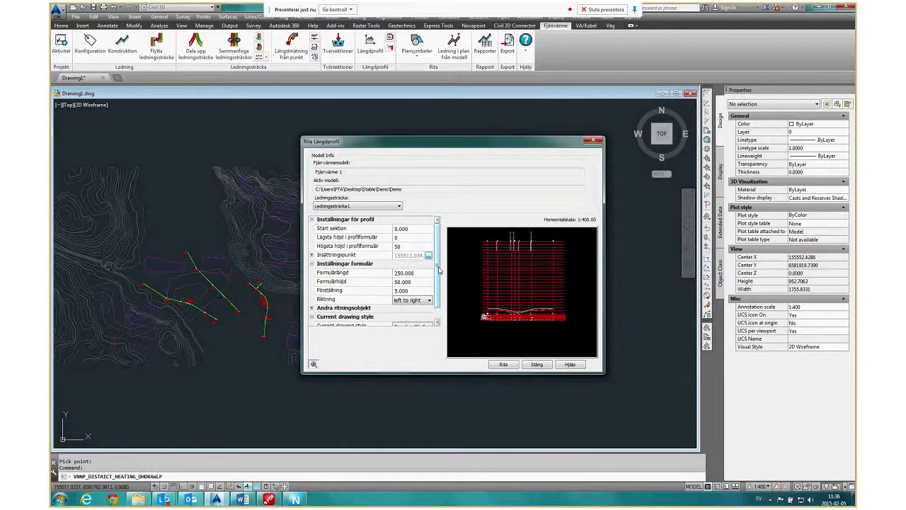
Keep the Swedish drawing style for the profile and draw the longitudinal profile.
drag(439, 270, 438, 281)
click(429, 313)
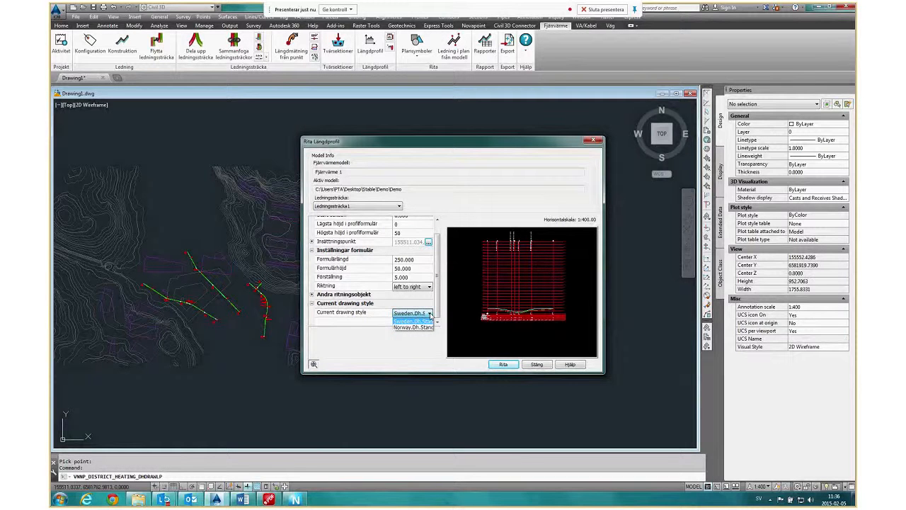
click(430, 313)
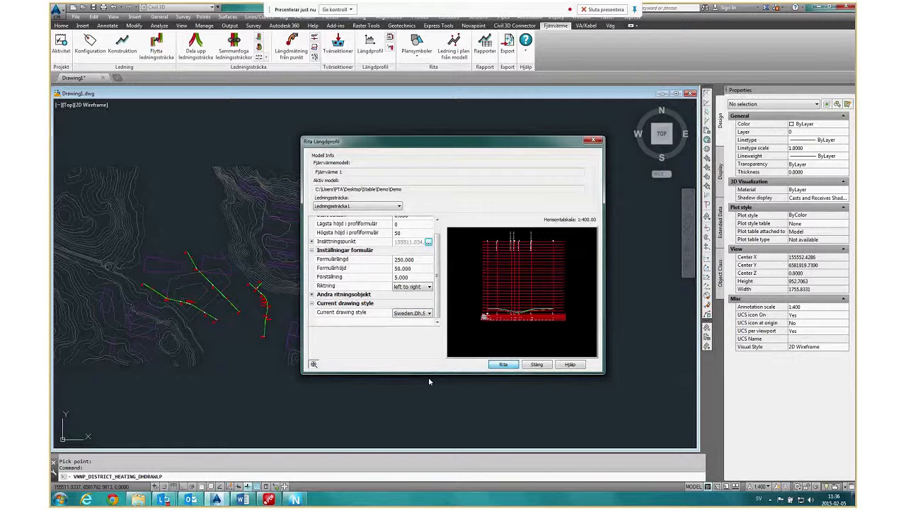
Examine the drawn longitudinal profile, including its ground line, pipe lines, node positions and data bands along the run.
middle_drag(359, 376, 359, 373)
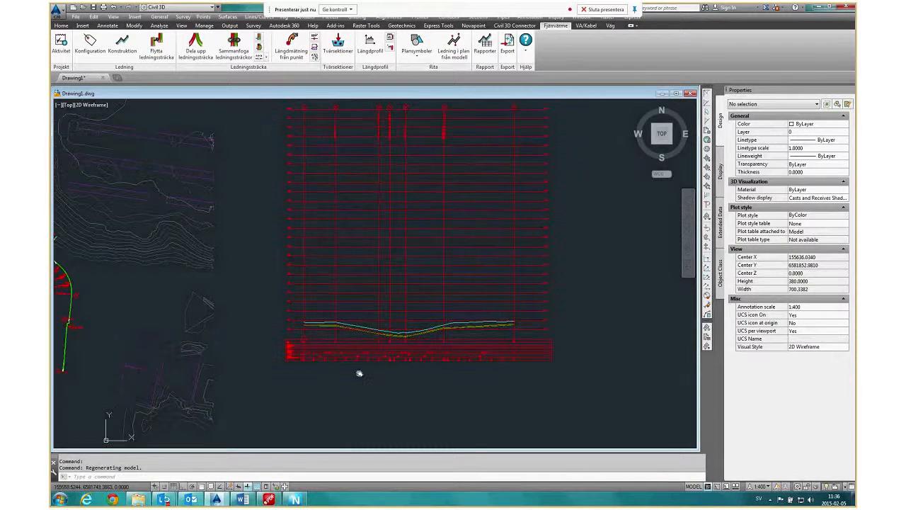
scroll(393, 315, up, 8)
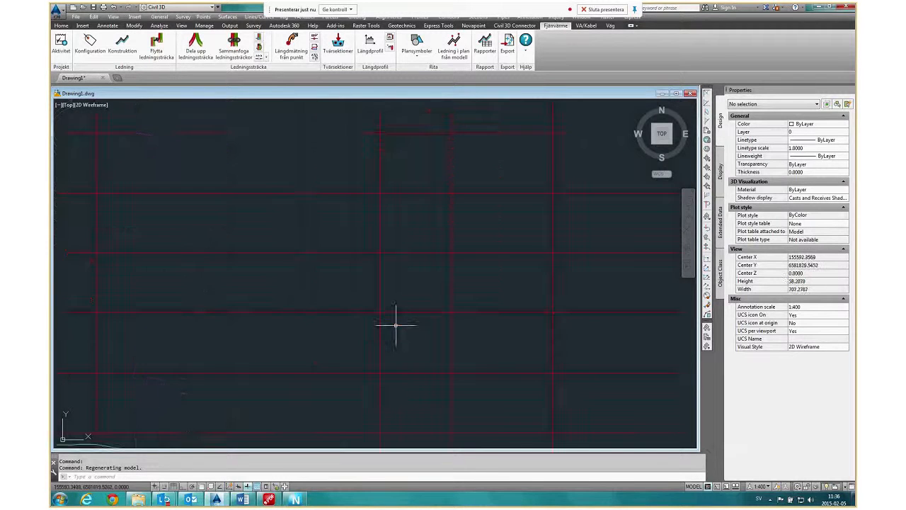
scroll(395, 323, down, 6)
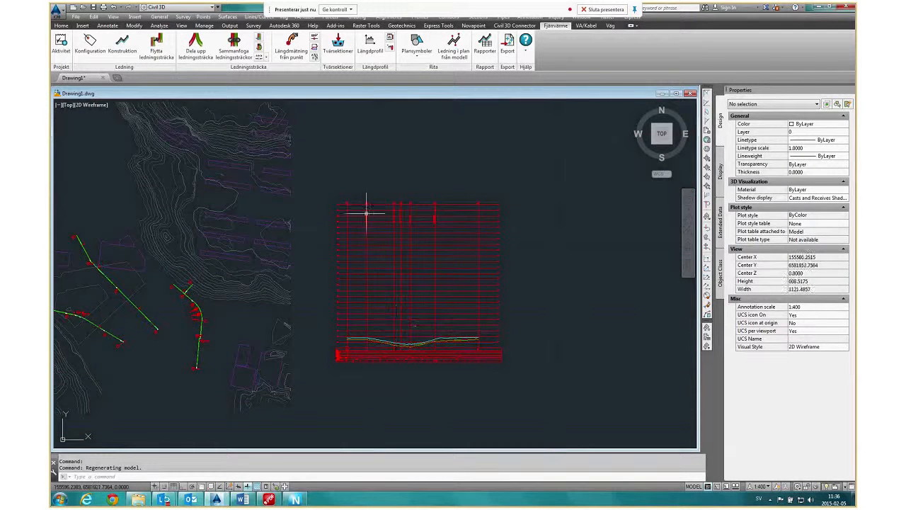
scroll(271, 207, up, 5)
scroll(280, 213, down, 10)
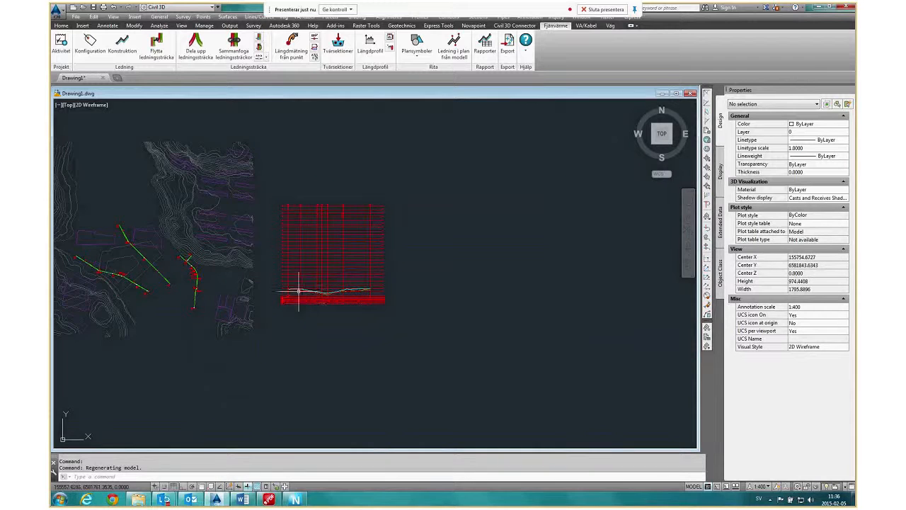
scroll(298, 290, up, 10)
mouse_move(581, 273)
middle_down()
mouse_move(333, 269)
mouse_move(373, 260)
middle_up()
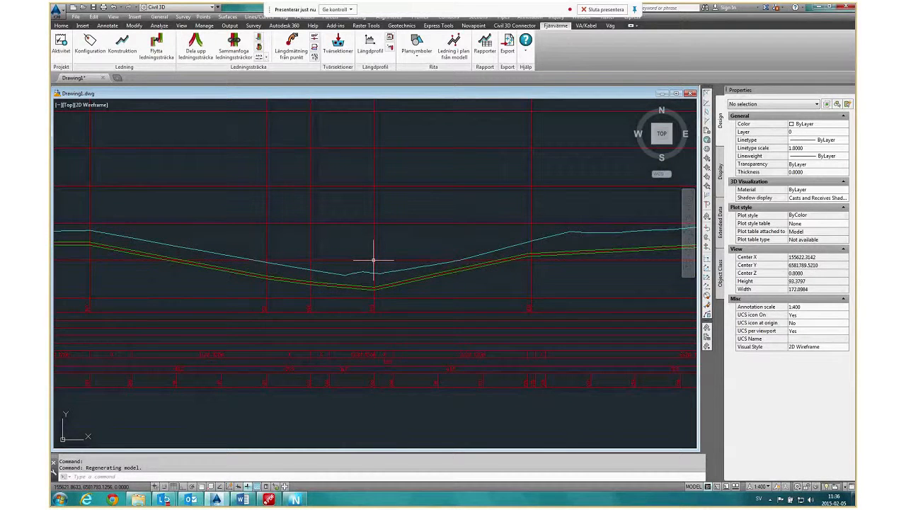
scroll(373, 261, down, 3)
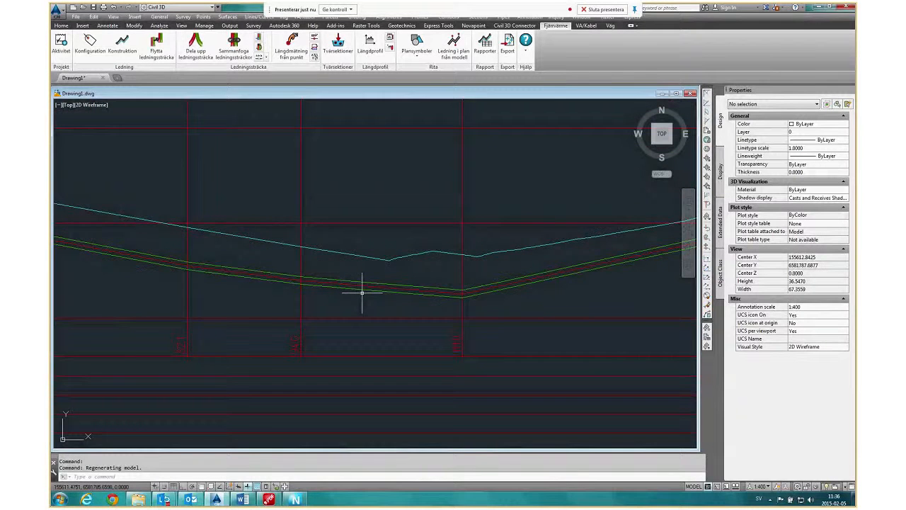
middle_drag(536, 288, 320, 362)
scroll(501, 370, up, 4)
scroll(502, 371, down, 2)
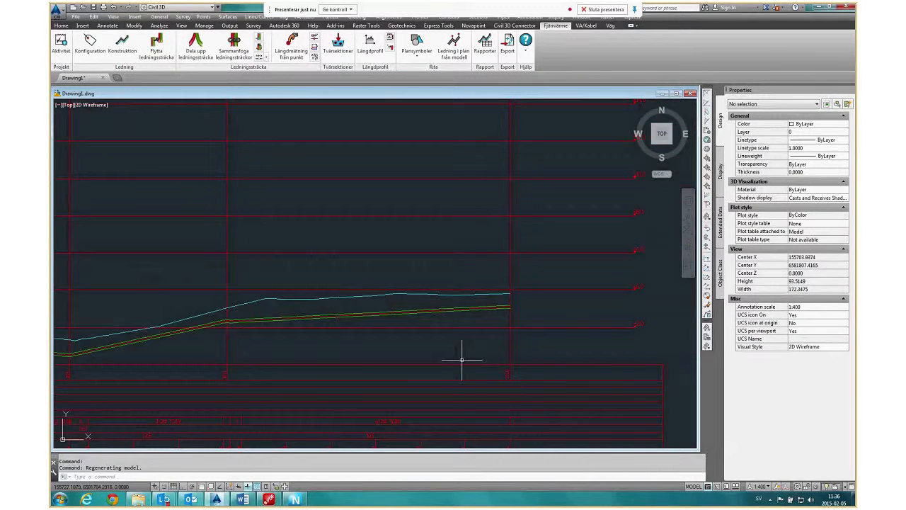
Examine the profile's data bands, including the pipe dimensions, slopes and underside-of-pipe levels along the run.
scroll(273, 346, down, 2)
scroll(274, 347, up, 8)
scroll(361, 354, down, 4)
scroll(361, 354, down, 4)
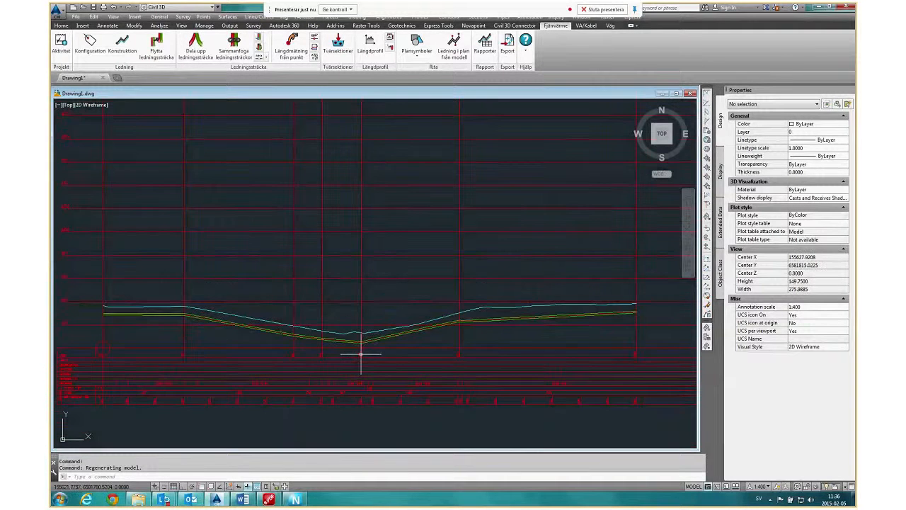
scroll(218, 371, up, 6)
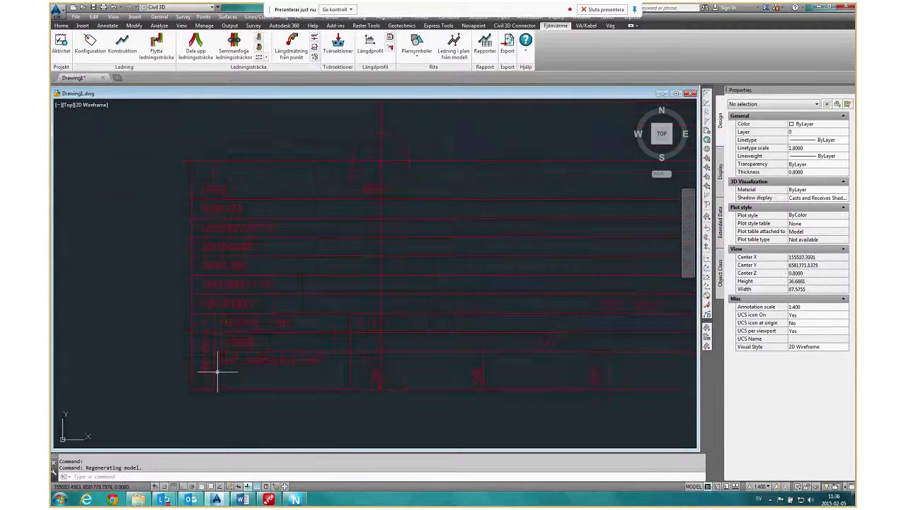
middle_drag(329, 363, 243, 358)
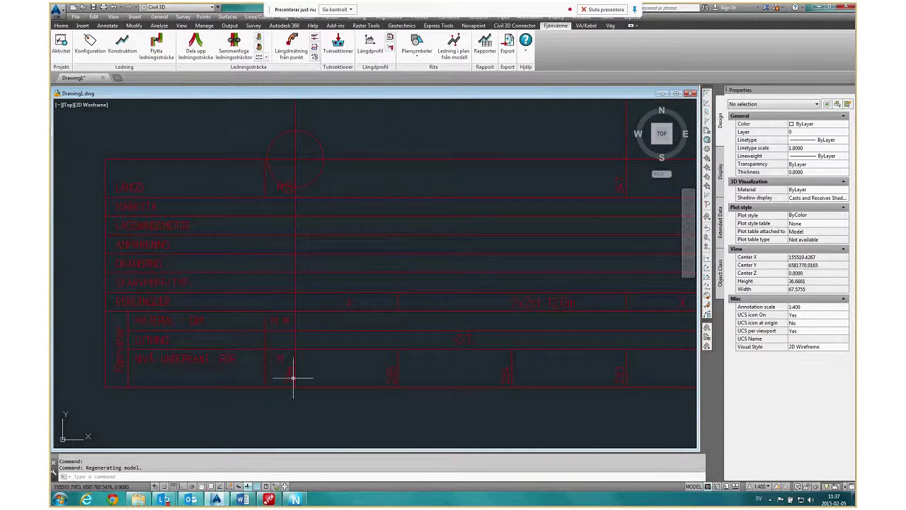
middle_drag(522, 372, 382, 366)
scroll(517, 375, down, 4)
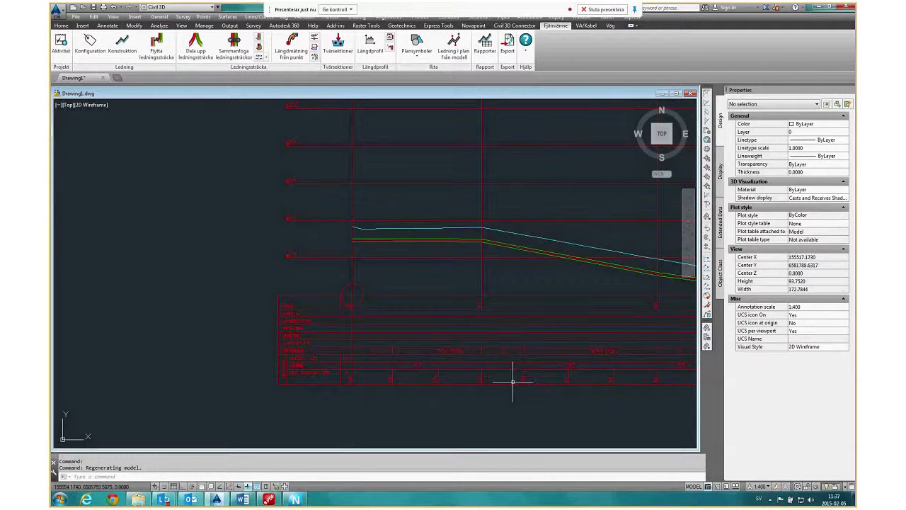
middle_drag(513, 381, 364, 371)
scroll(364, 370, up, 2)
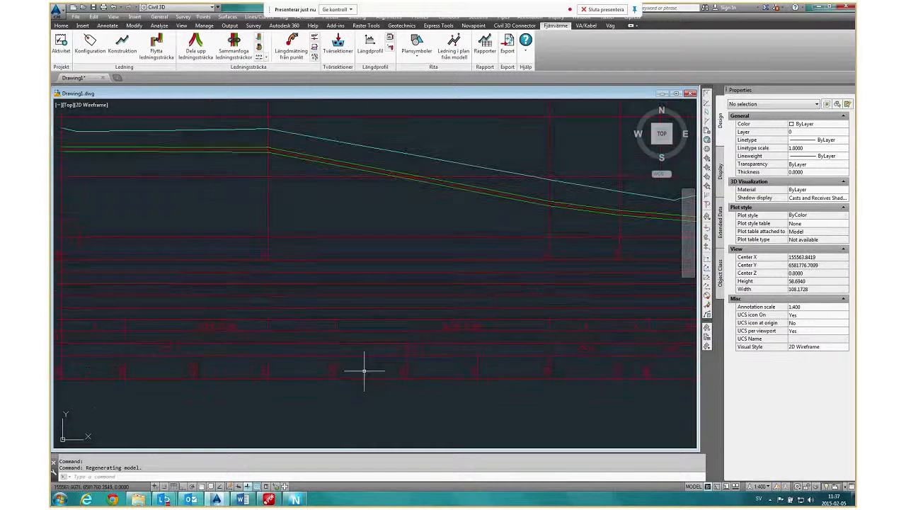
scroll(489, 369, down, 3)
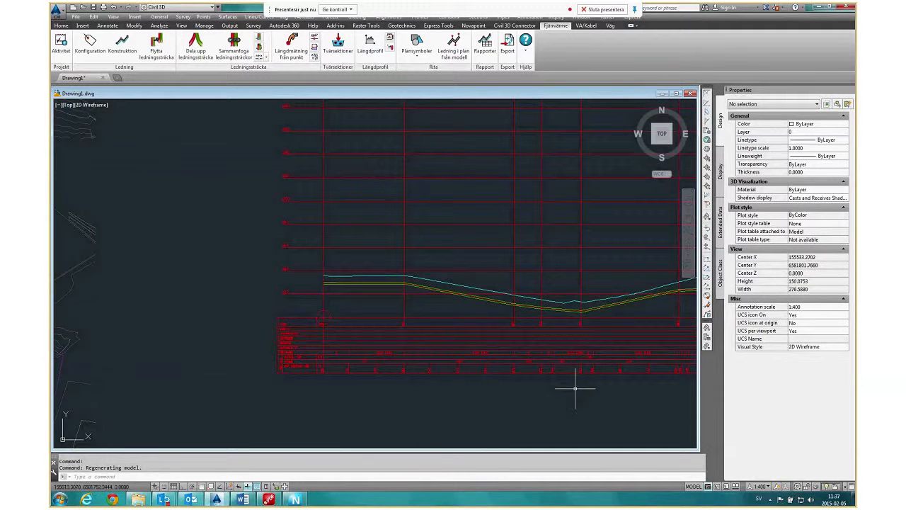
middle_drag(576, 384, 419, 385)
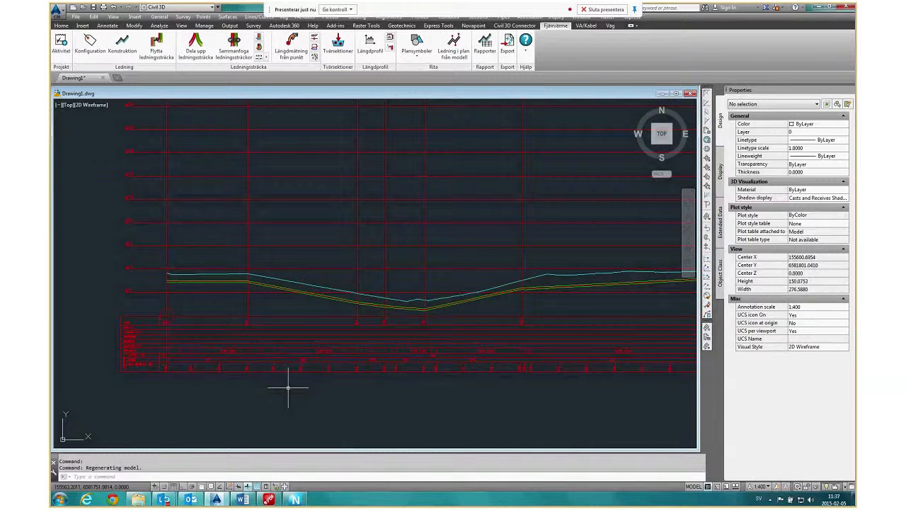
scroll(395, 387, down, 2)
middle_drag(401, 294, 408, 370)
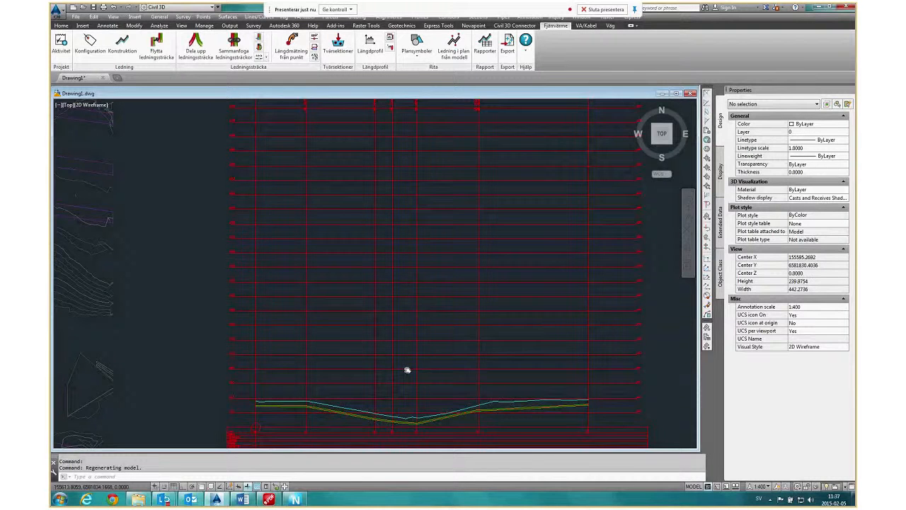
Inspect the node markers and vertical bend annotations in the upper part of the longitudinal profile, and view the profile beside the plan.
scroll(408, 370, down, 2)
scroll(411, 227, up, 6)
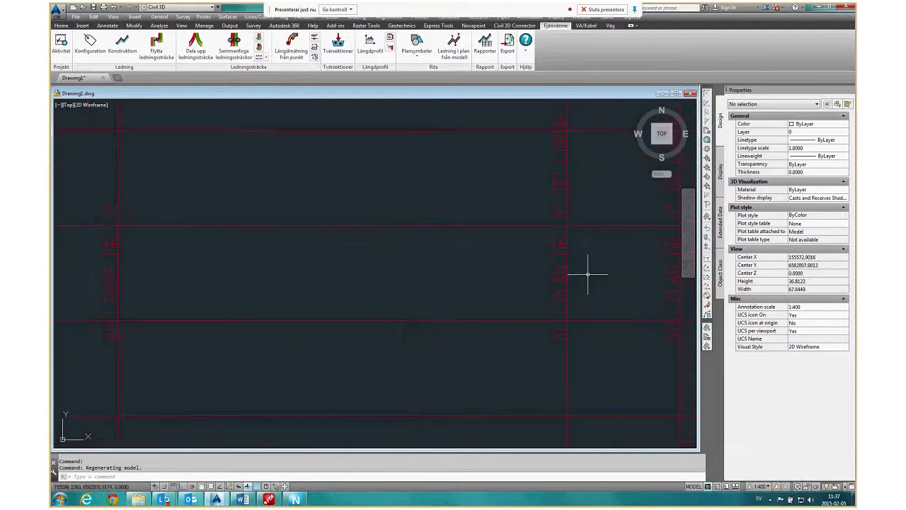
scroll(587, 269, up, 4)
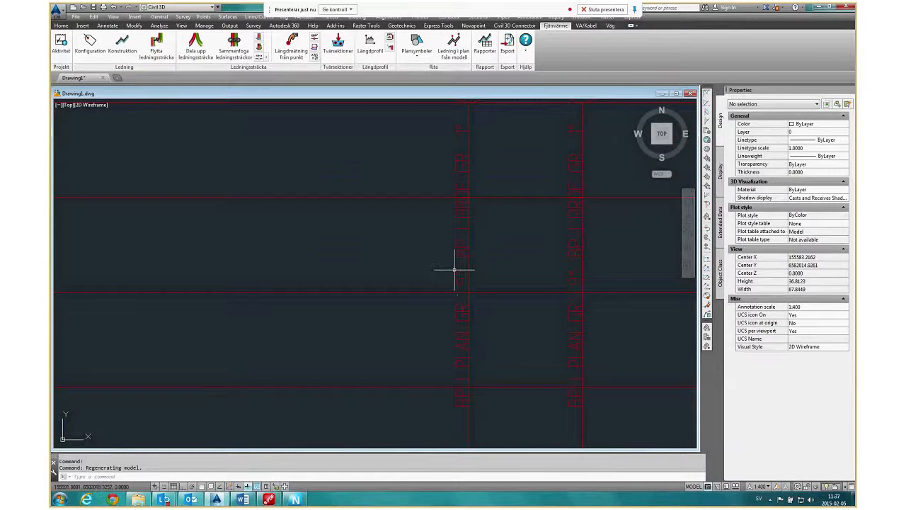
scroll(484, 253, down, 4)
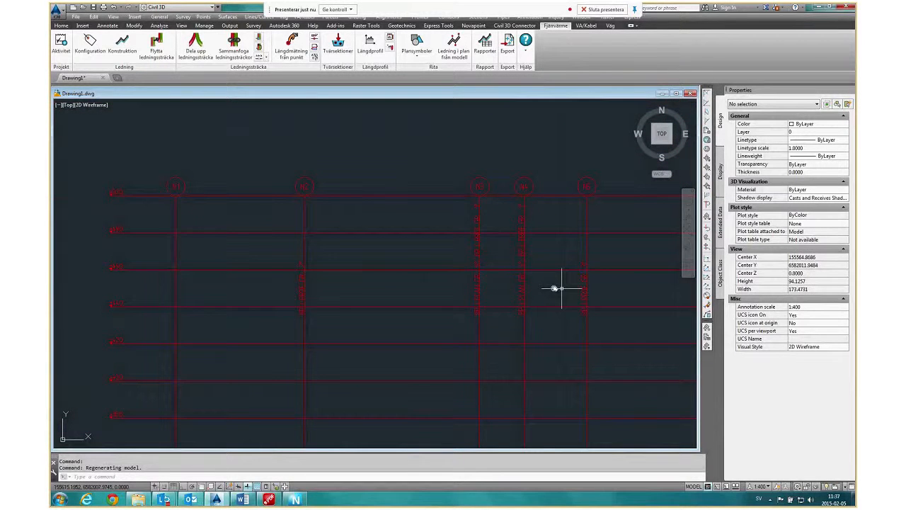
scroll(461, 313, down, 4)
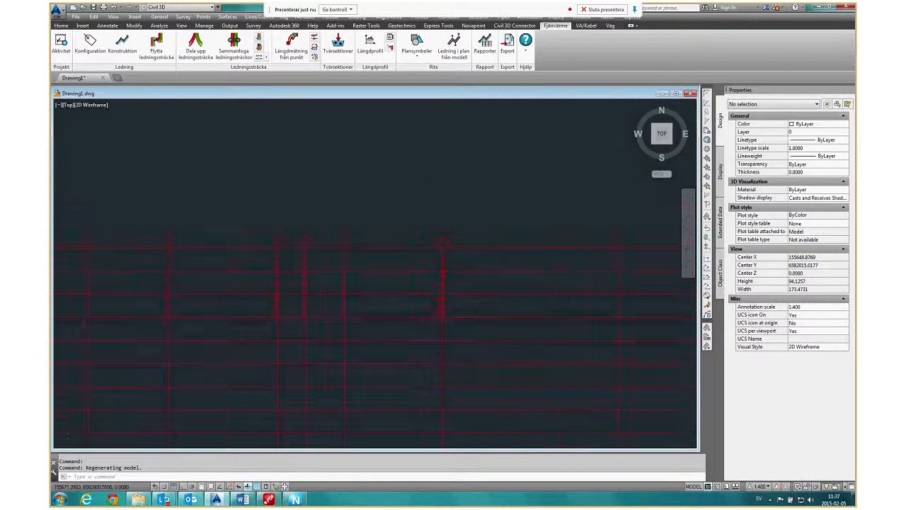
middle_drag(447, 369, 461, 222)
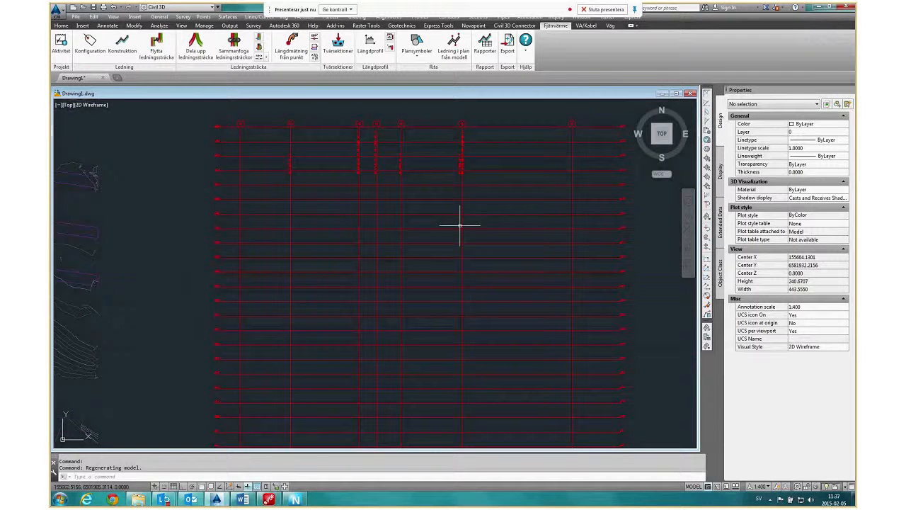
middle_drag(460, 300, 470, 276)
scroll(496, 202, down, 1)
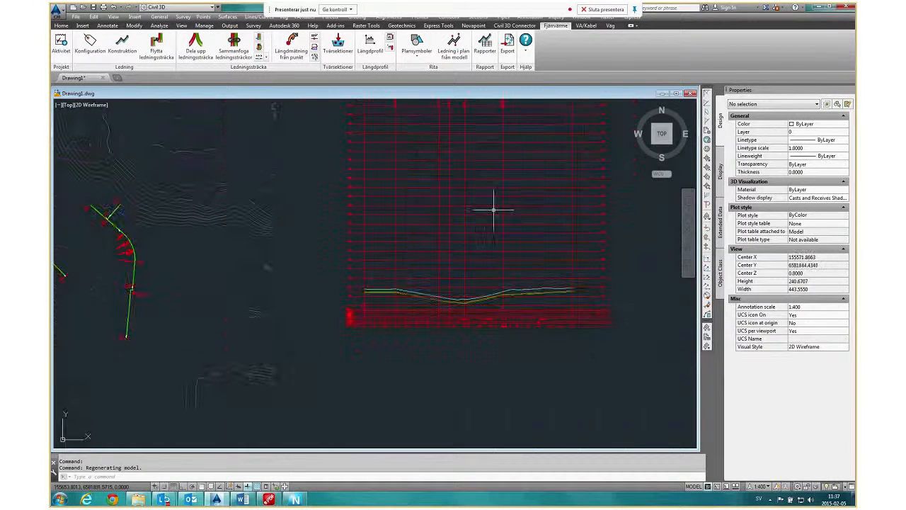
scroll(415, 313, down, 3)
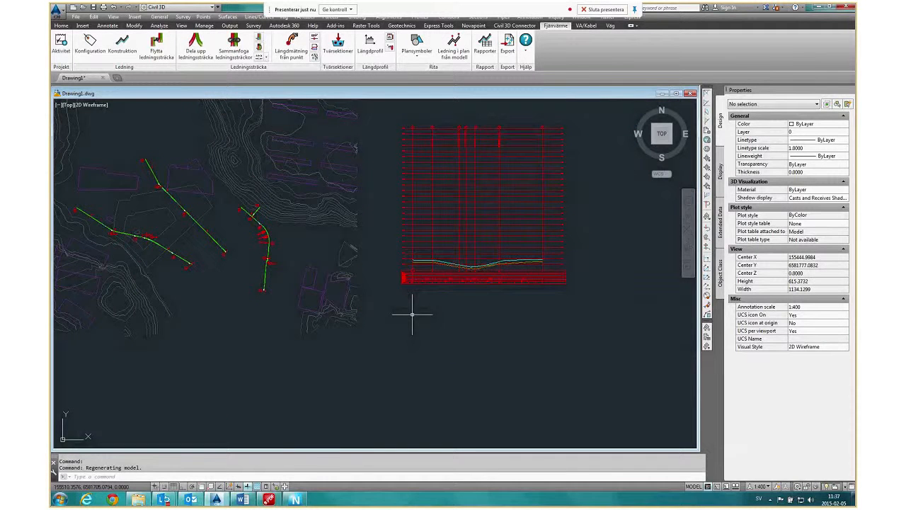
middle_drag(472, 304, 455, 332)
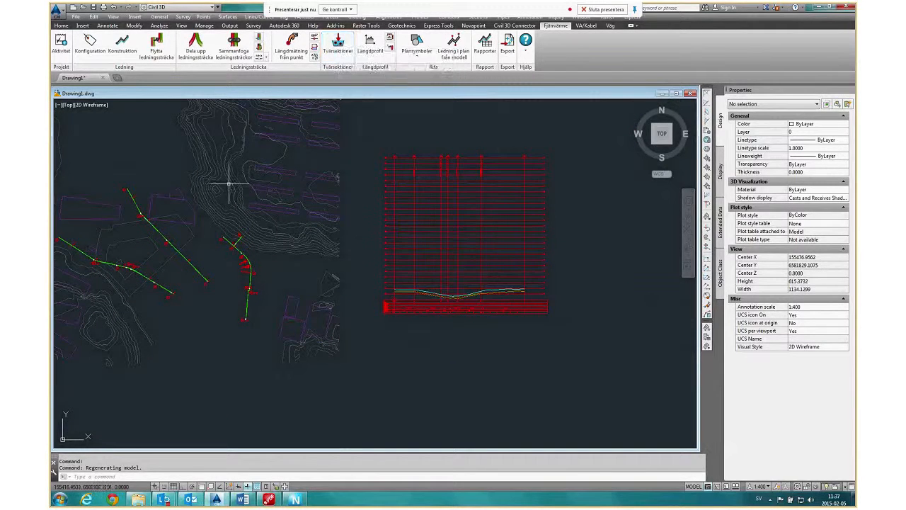
middle_drag(228, 184, 280, 188)
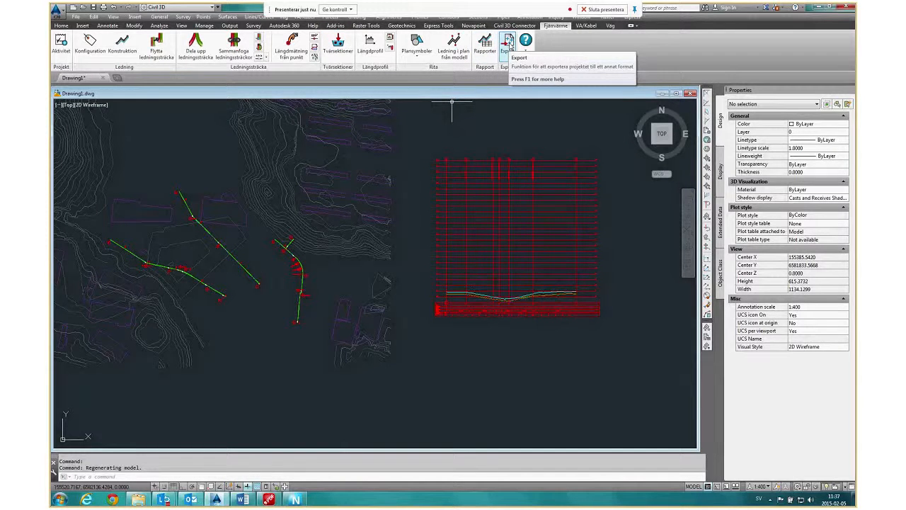
Export the district heating project to the desktop as a PXY file named test.
click(509, 44)
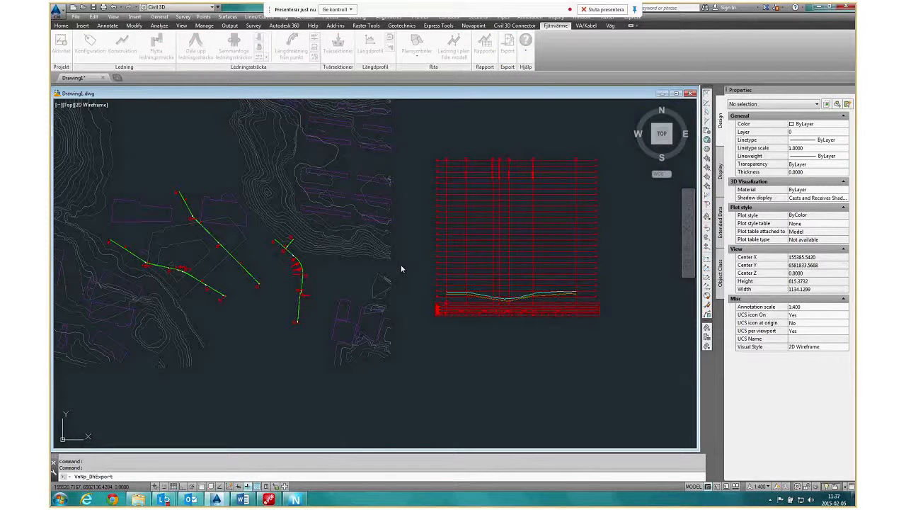
text(test)
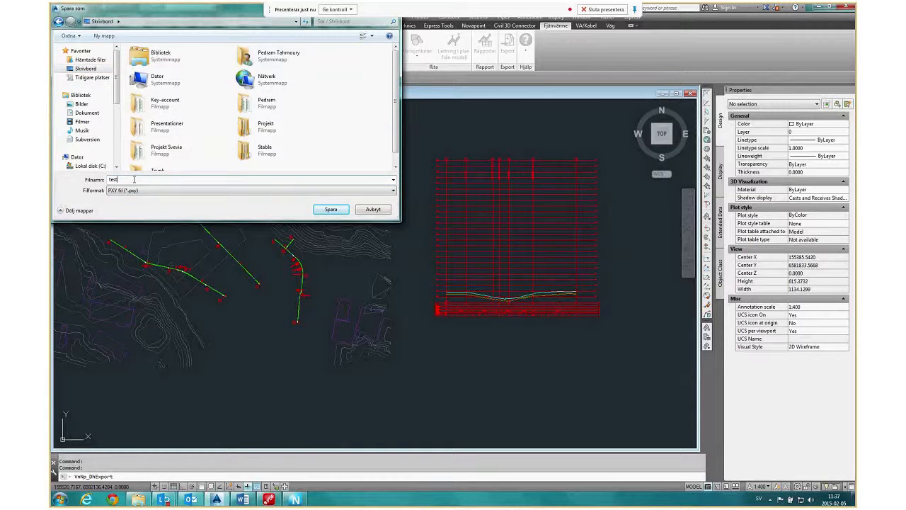
click(327, 209)
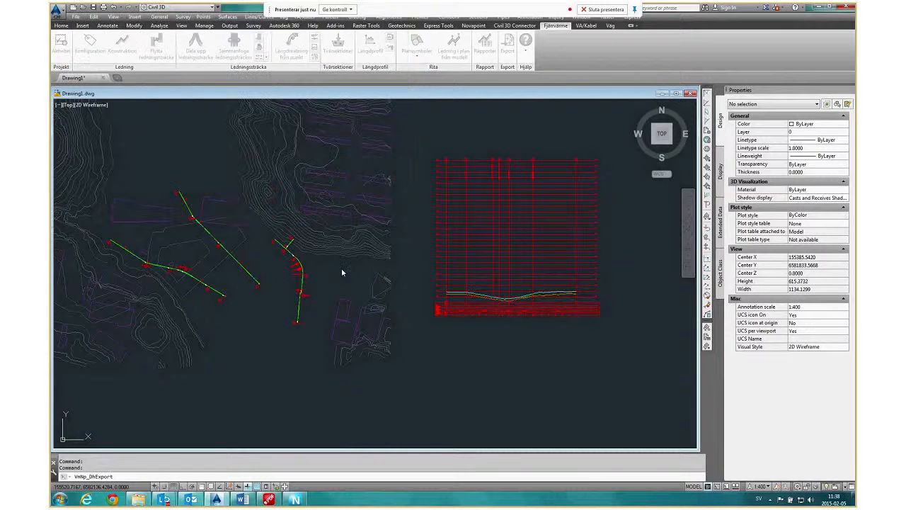
click(517, 271)
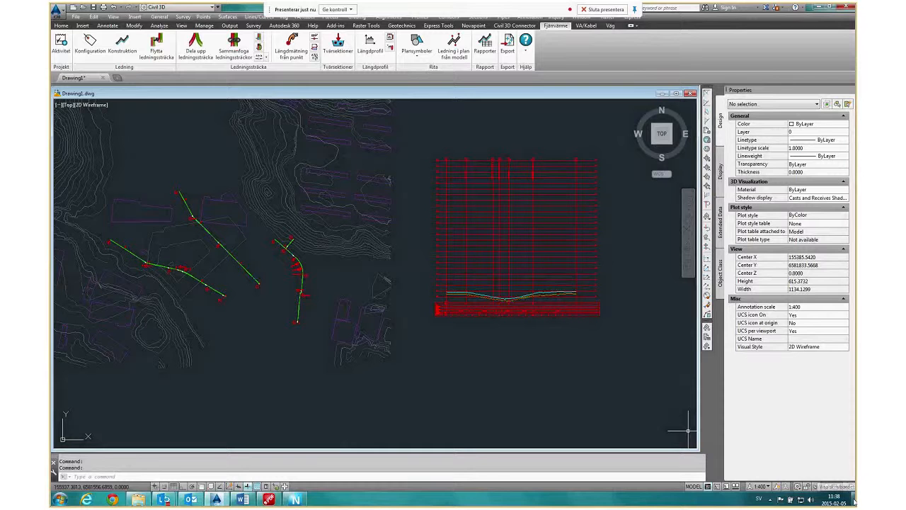
Open the exported test file from the desktop, review its coordinate rows for joints and nodes, and close it.
click(854, 502)
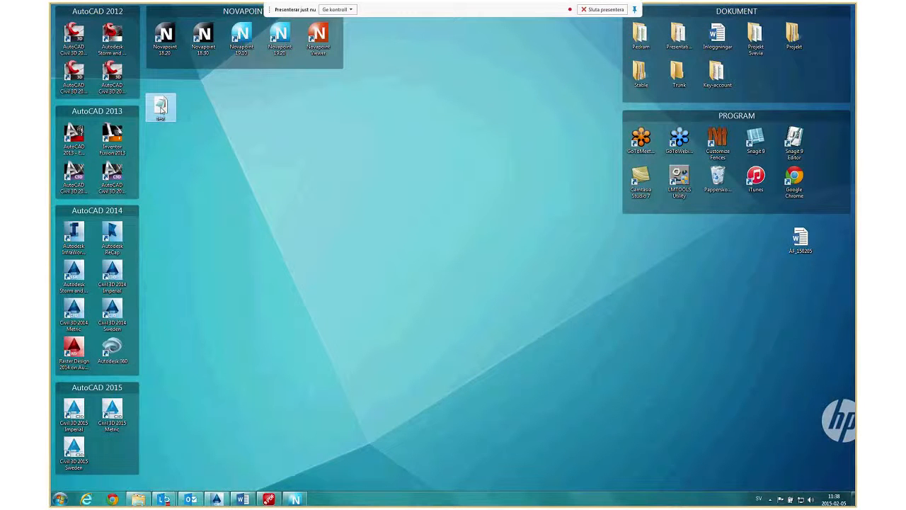
double_click(162, 108)
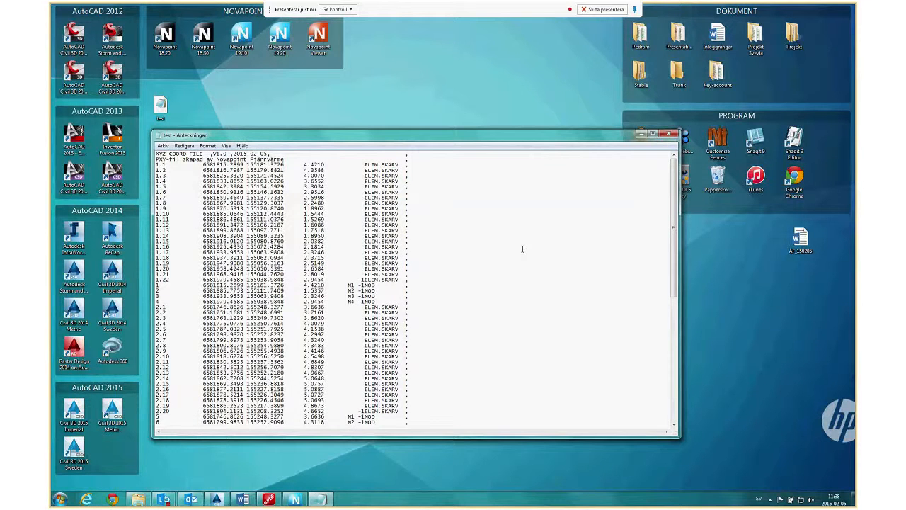
scroll(523, 248, down, 2)
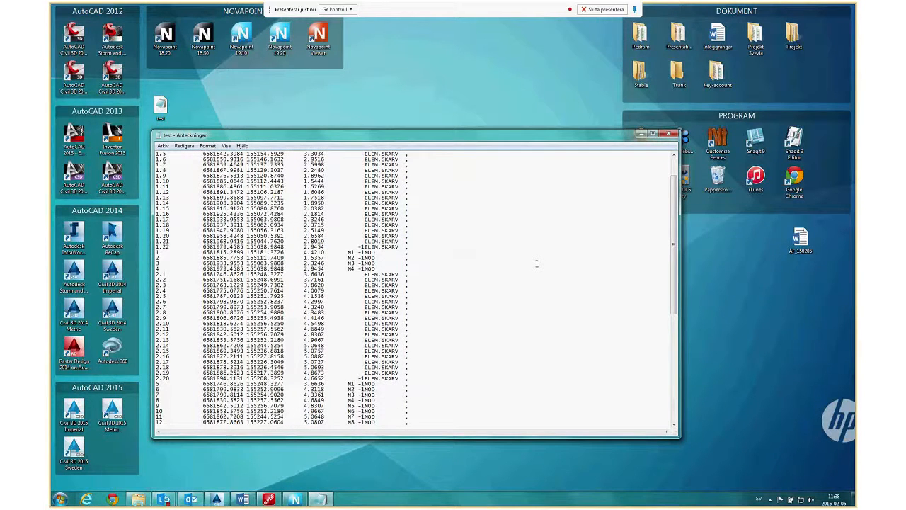
scroll(536, 264, up, 2)
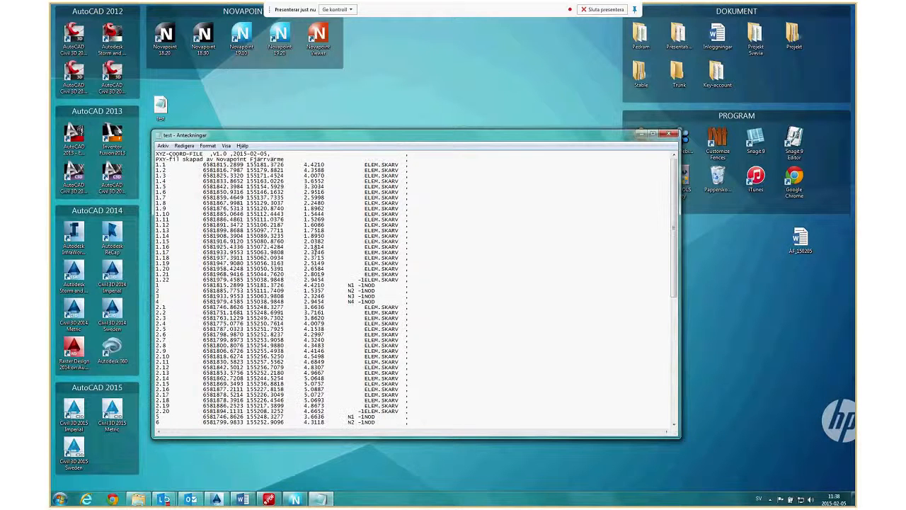
scroll(316, 253, down, 15)
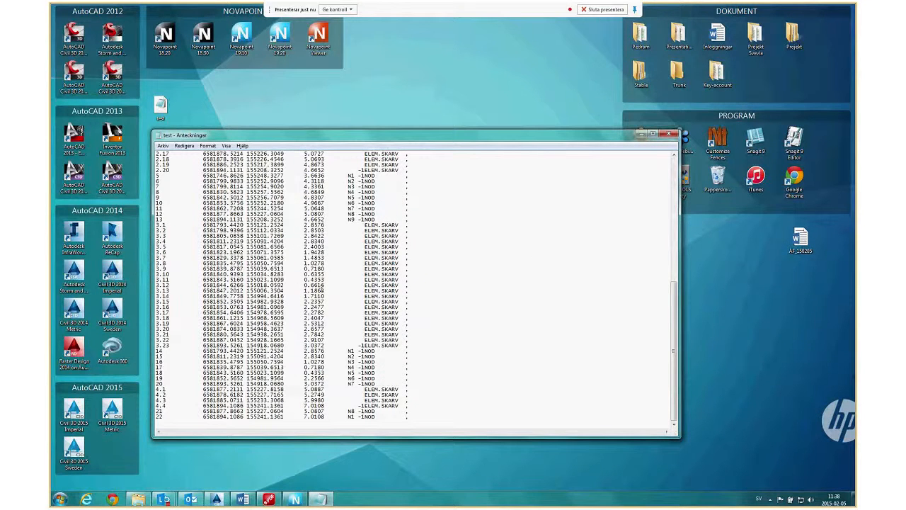
scroll(323, 285, up, 13)
key(alt+F4)
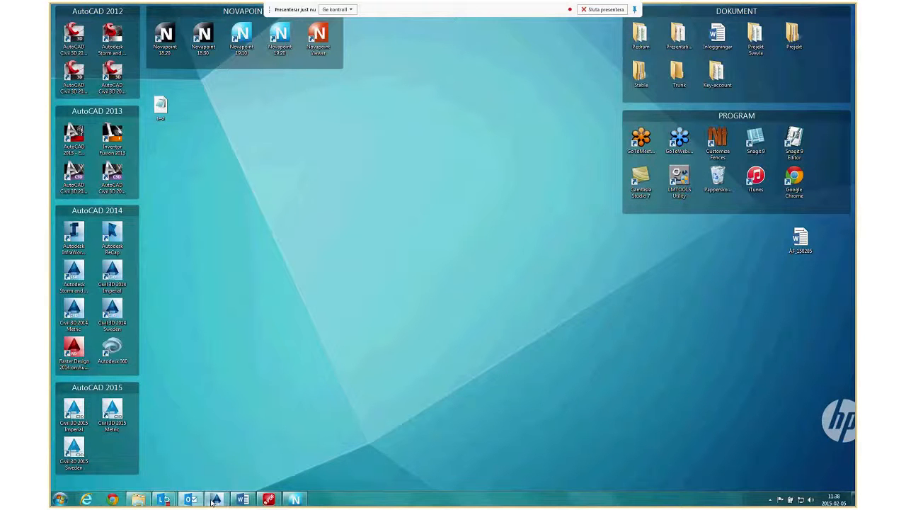
Switch back to Civil 3D and generate the quantity report for Ledningssträcka1 to Ledningssträcka4 in Excel.
click(214, 499)
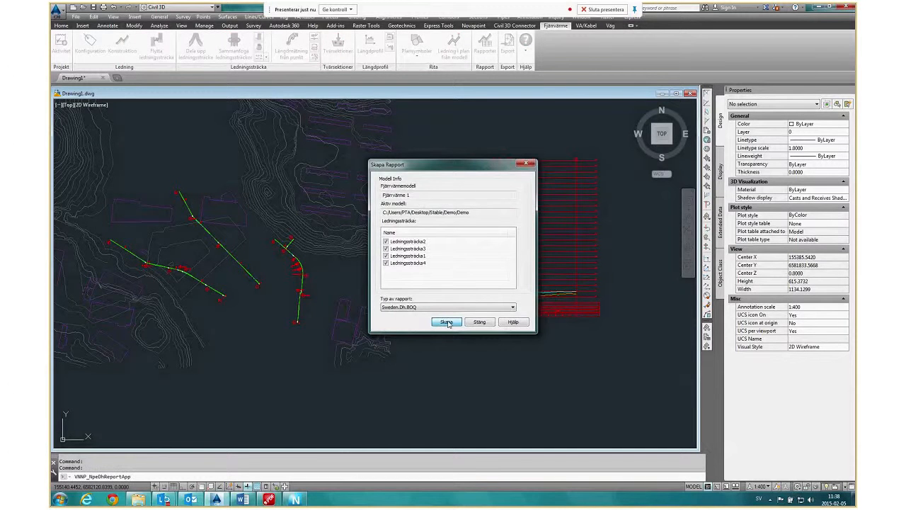
click(446, 323)
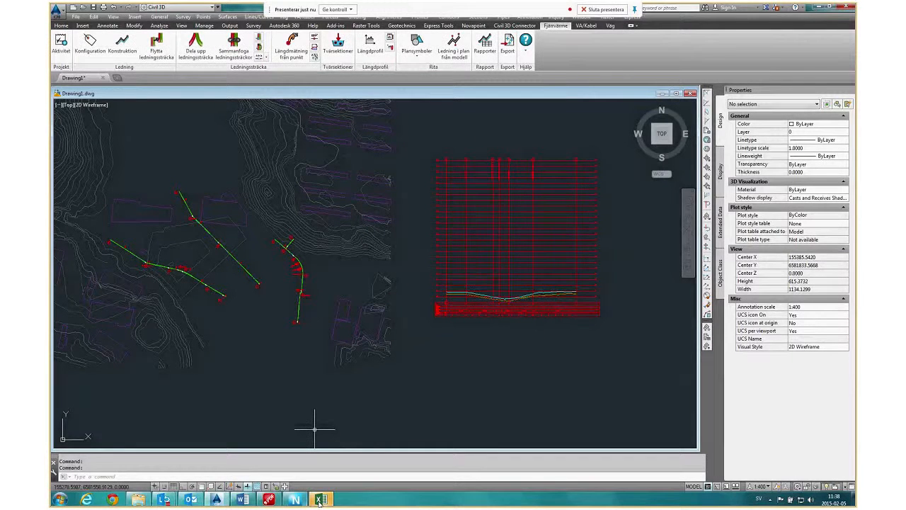
click(320, 500)
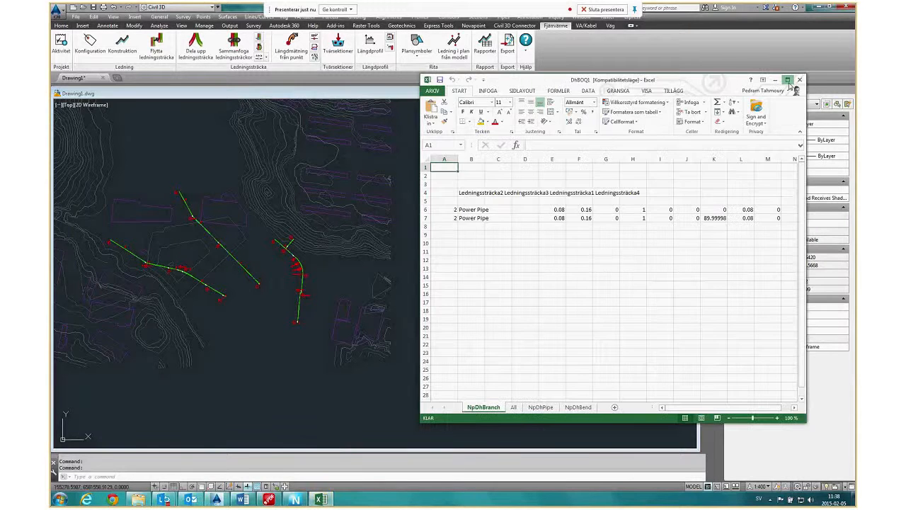
Review the quantity report's All sheet in the enlarged Excel window and close the workbook.
click(787, 80)
click(143, 476)
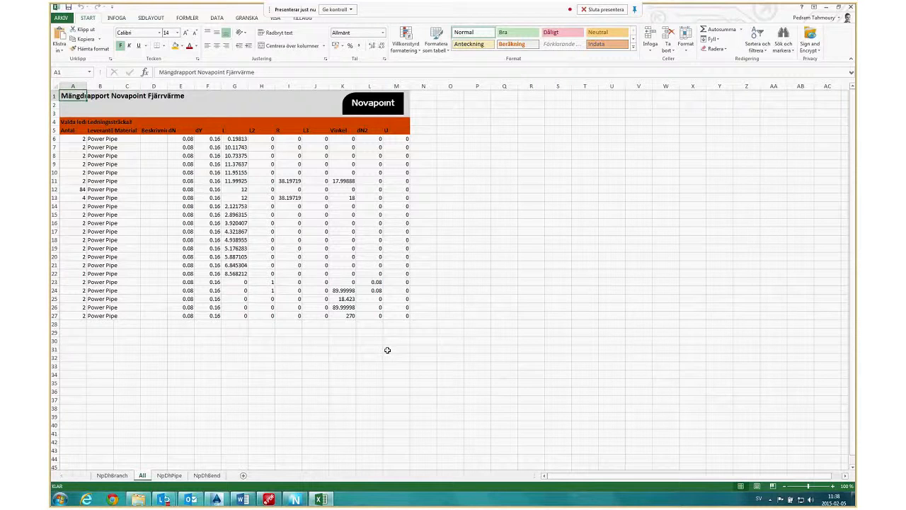
click(850, 8)
click(460, 259)
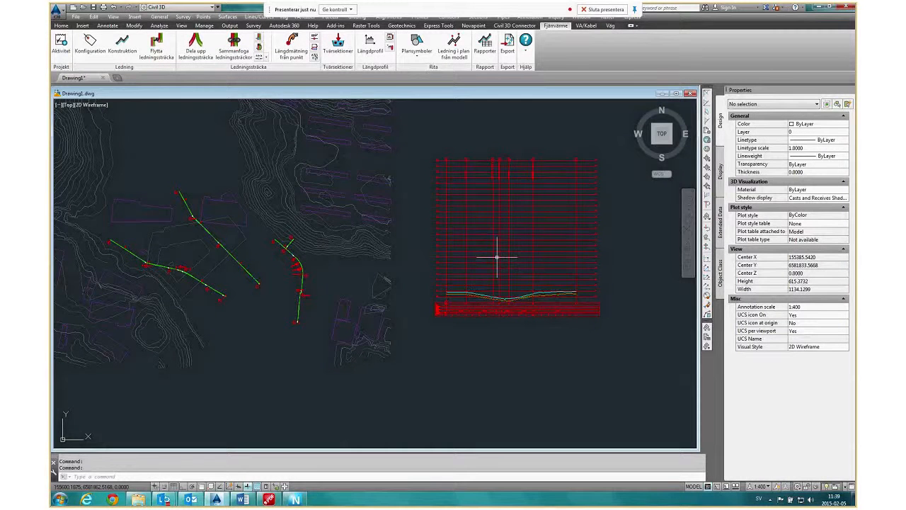
scroll(506, 272, down, 2)
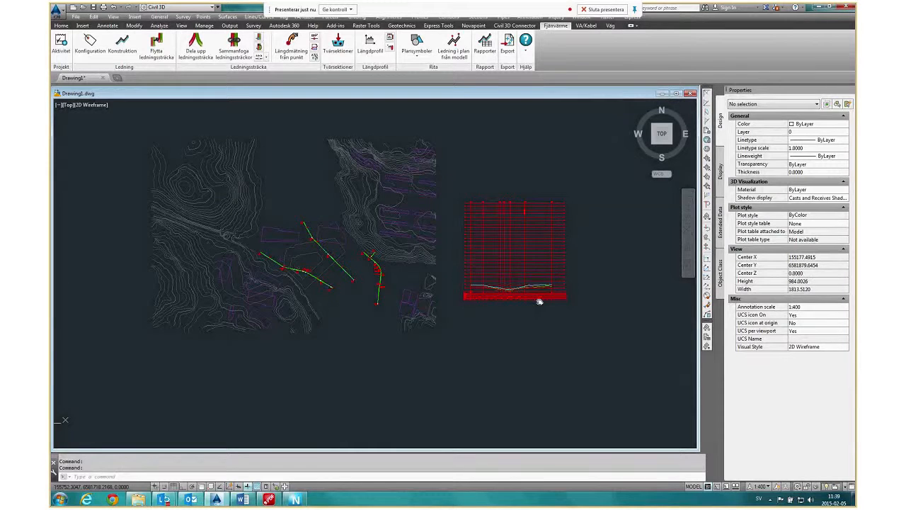
scroll(276, 228, up, 4)
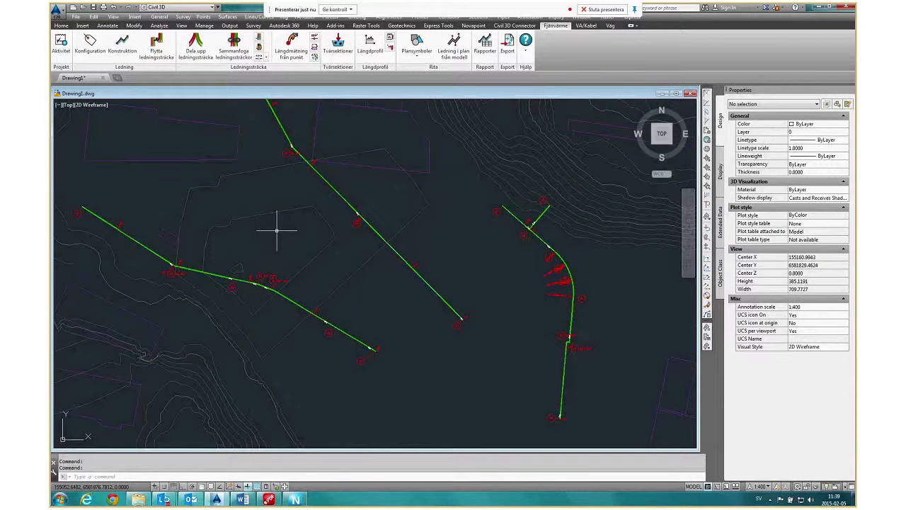
scroll(316, 258, down, 2)
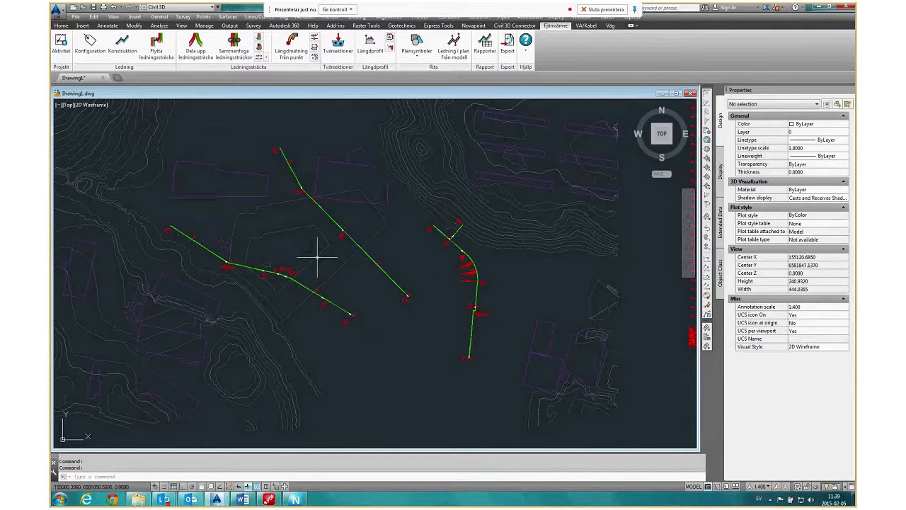
Switch to Novapoint Base and look over the Demo model's terrain and buildings.
scroll(317, 256, down, 2)
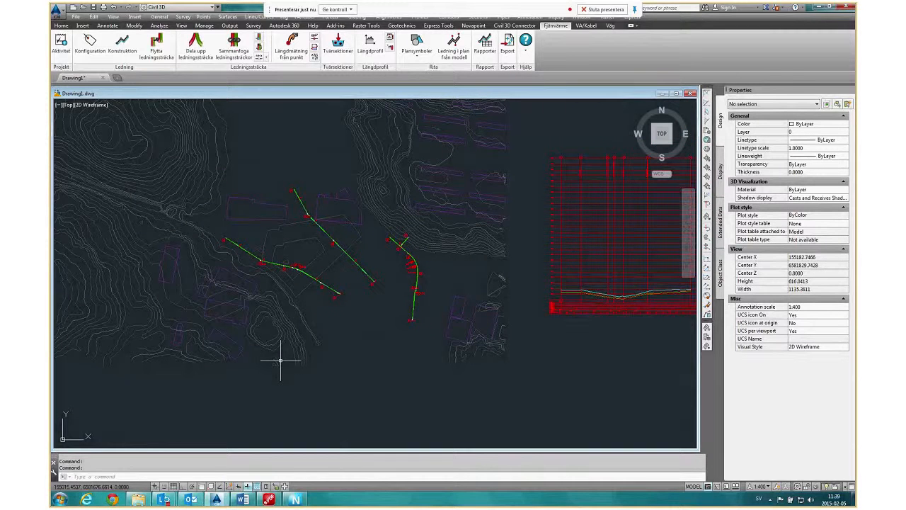
click(296, 500)
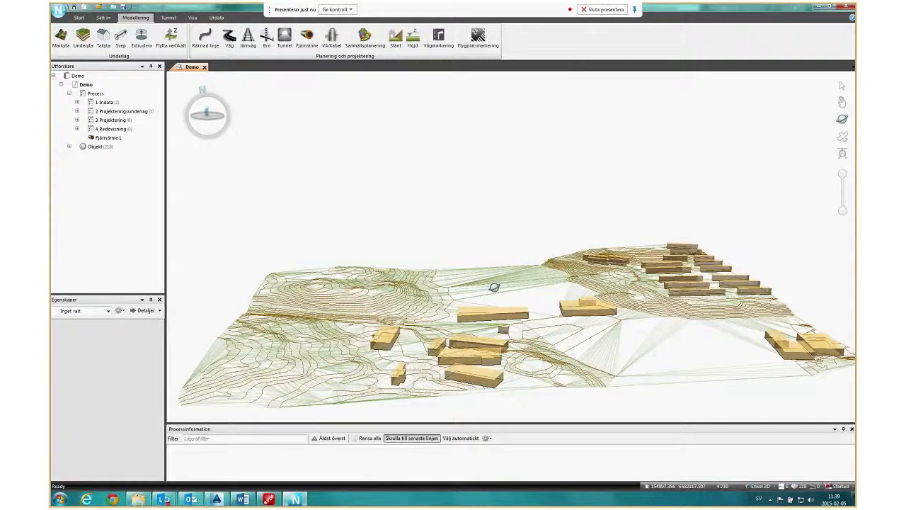
scroll(494, 286, up, 3)
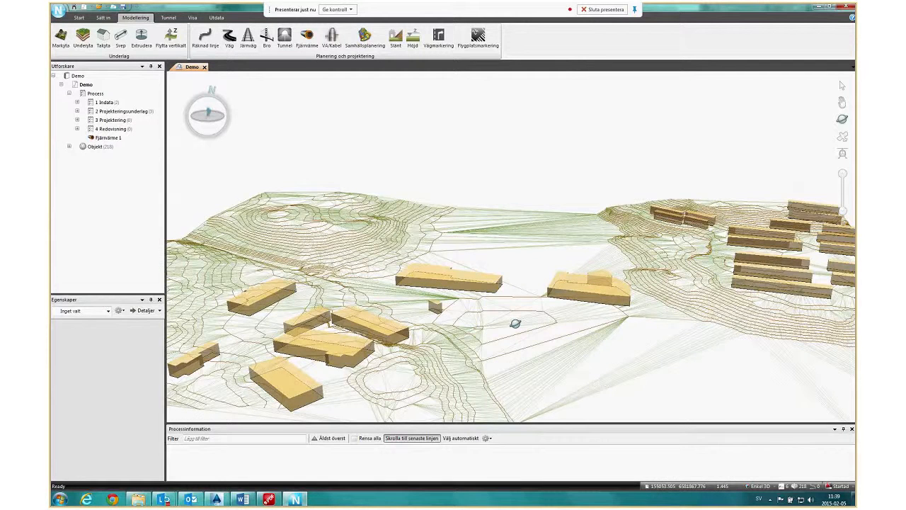
scroll(515, 324, down, 3)
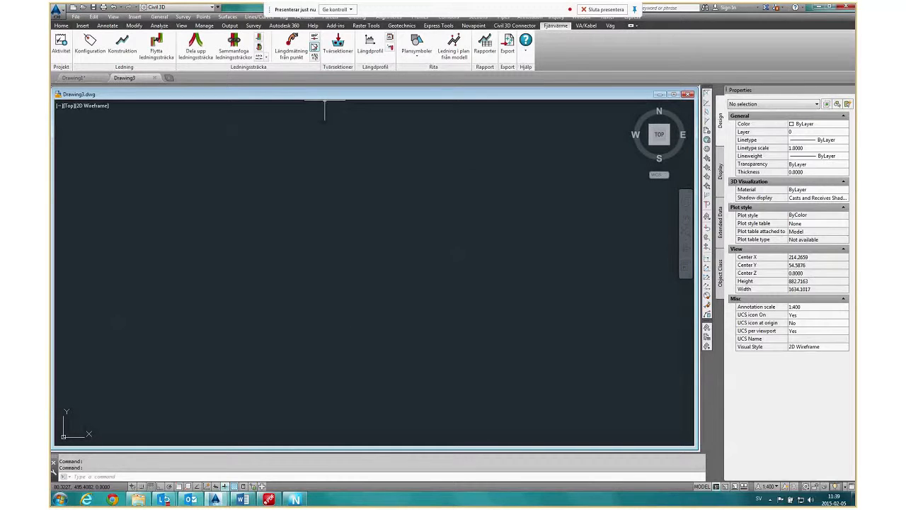
Back in Civil 3D, create the district heating runs as 3dlinjer in Drawing3 and inspect one pipe line's properties.
click(314, 47)
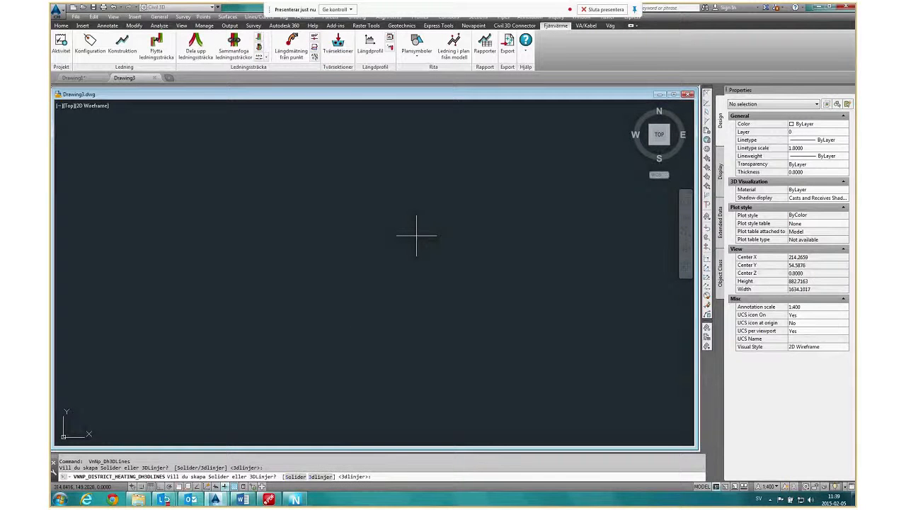
key(Return)
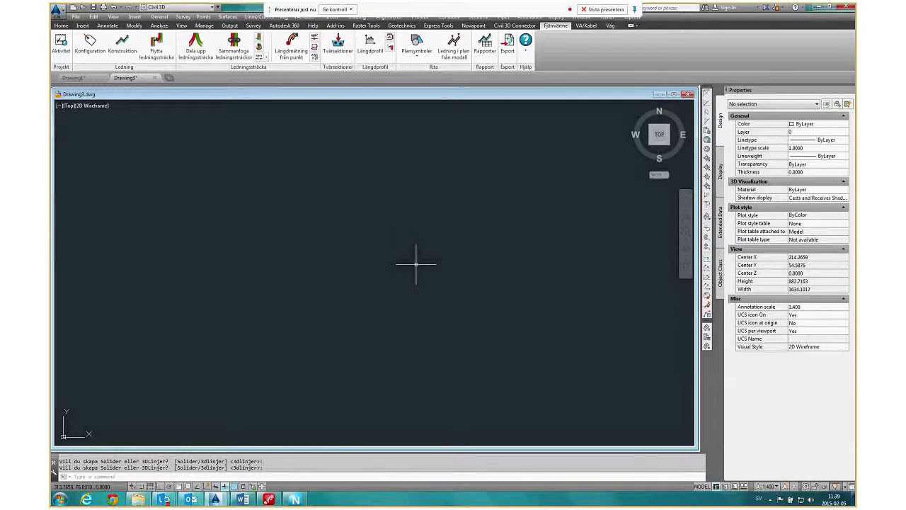
middle_click(421, 316)
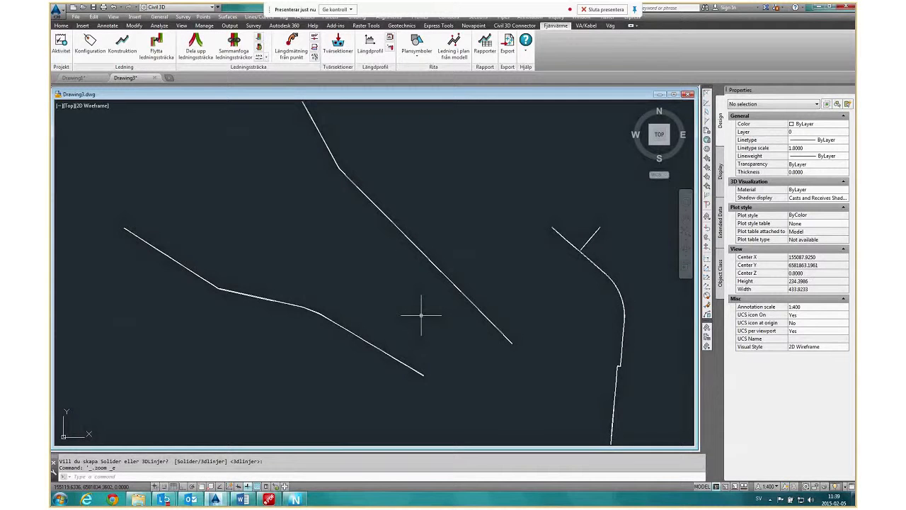
click(427, 324)
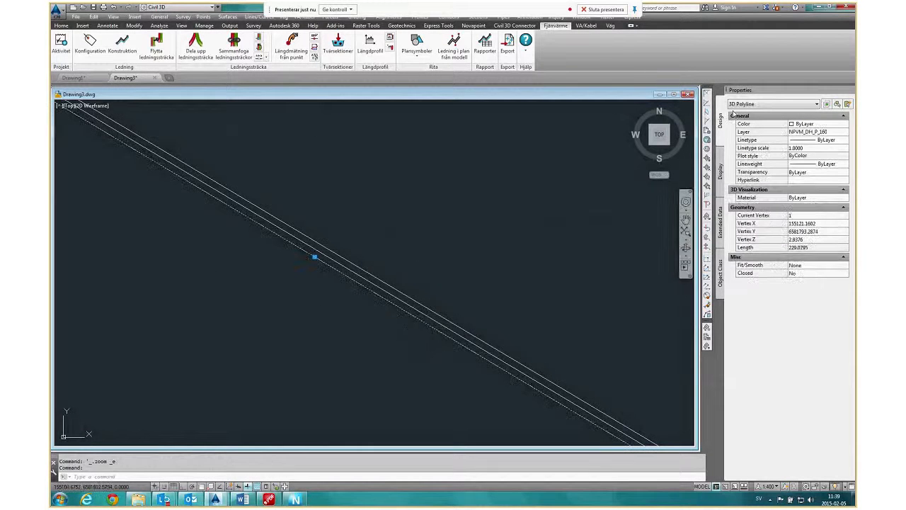
scroll(383, 334, down, 5)
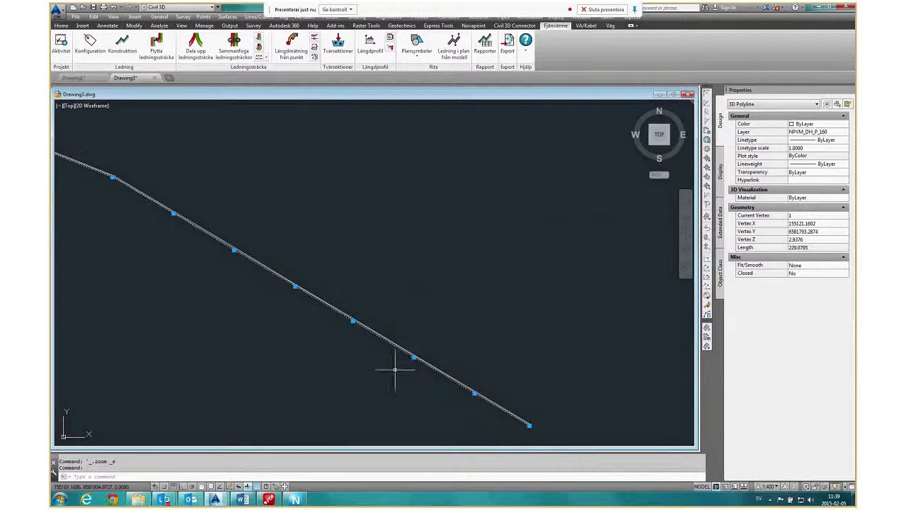
key(Escape)
Erase the middle 3D polylines of the four district heating runs, leaving only the pipe lines on either side.
scroll(401, 363, up, 3)
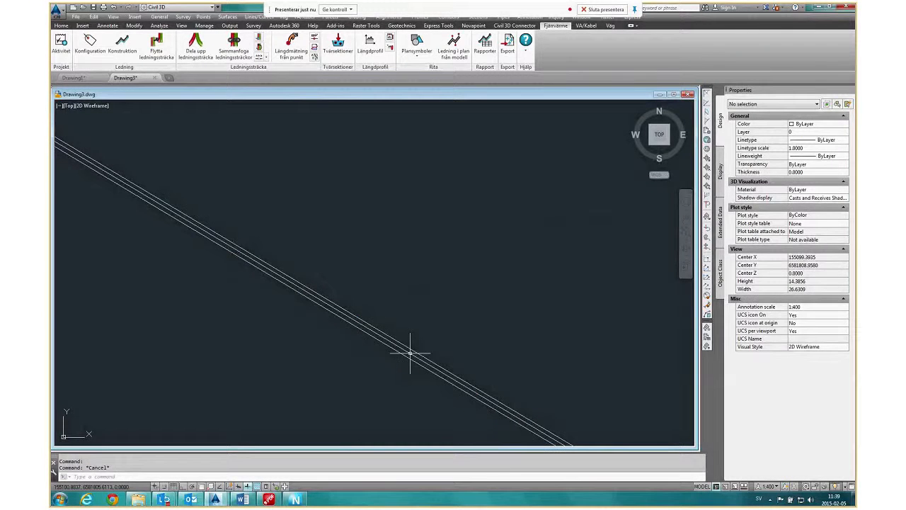
click(410, 352)
scroll(410, 352, down, 5)
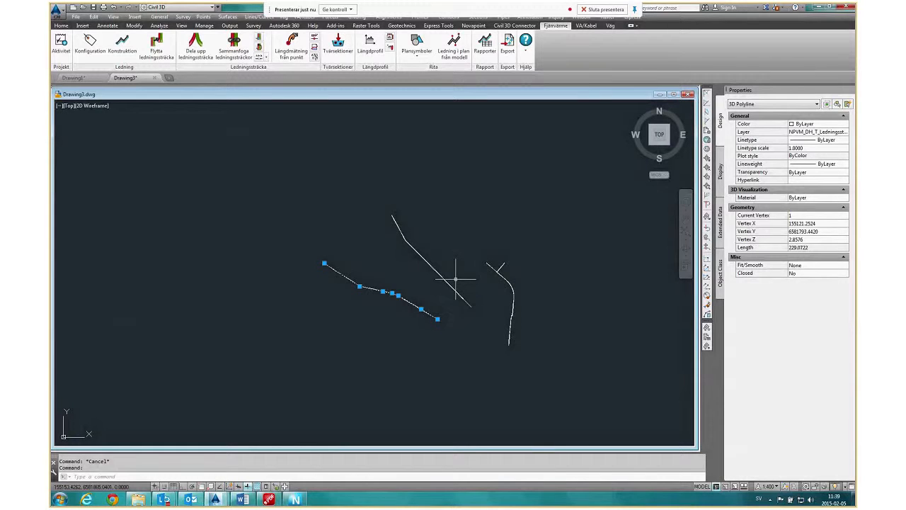
scroll(455, 292, up, 5)
click(455, 306)
scroll(307, 262, down, 5)
scroll(370, 303, up, 4)
scroll(367, 303, up, 5)
click(325, 274)
scroll(372, 327, down, 6)
scroll(360, 202, down, 3)
scroll(437, 320, up, 8)
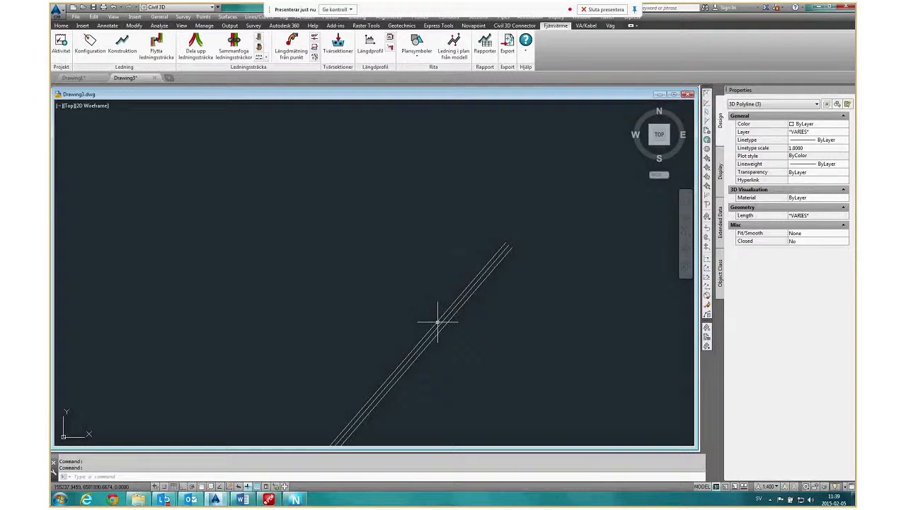
key(Delete)
scroll(417, 249, down, 6)
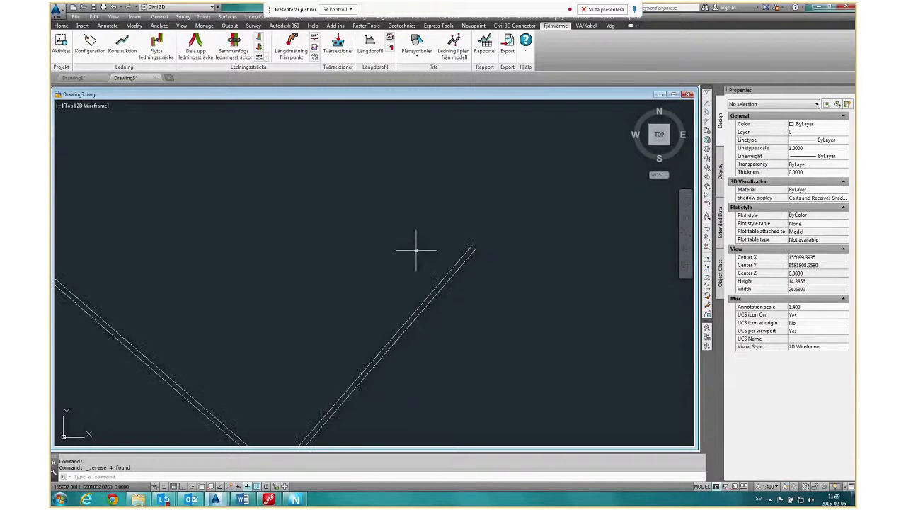
Save the drawing to the desktop as Drawing3.dwg in AutoCAD 2013 format.
click(77, 18)
click(92, 75)
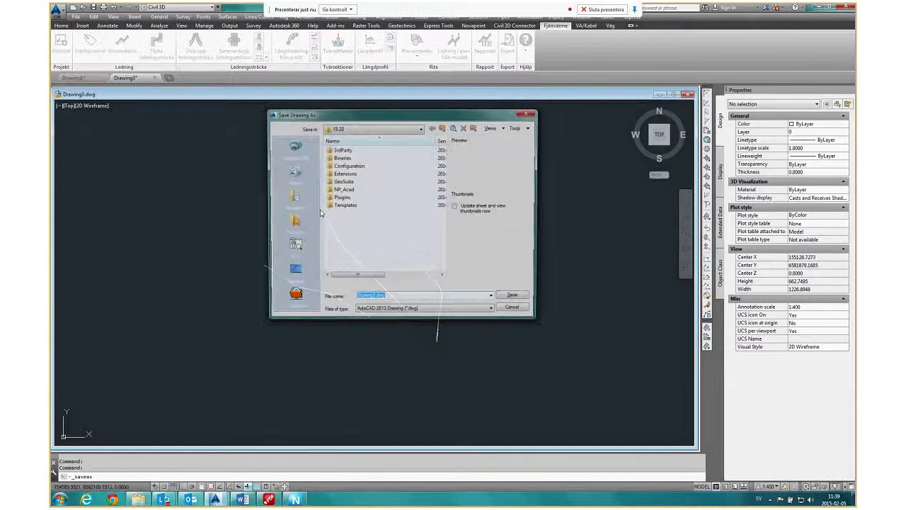
click(515, 299)
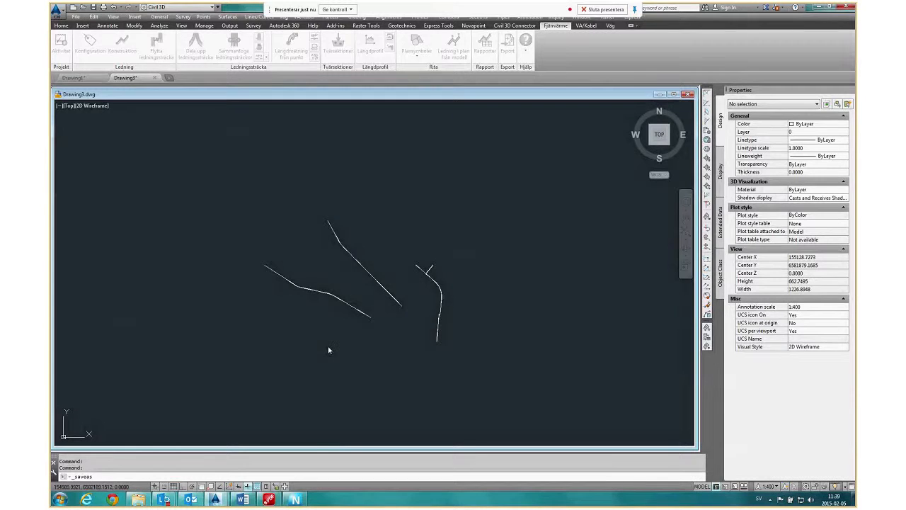
middle_drag(328, 349, 387, 343)
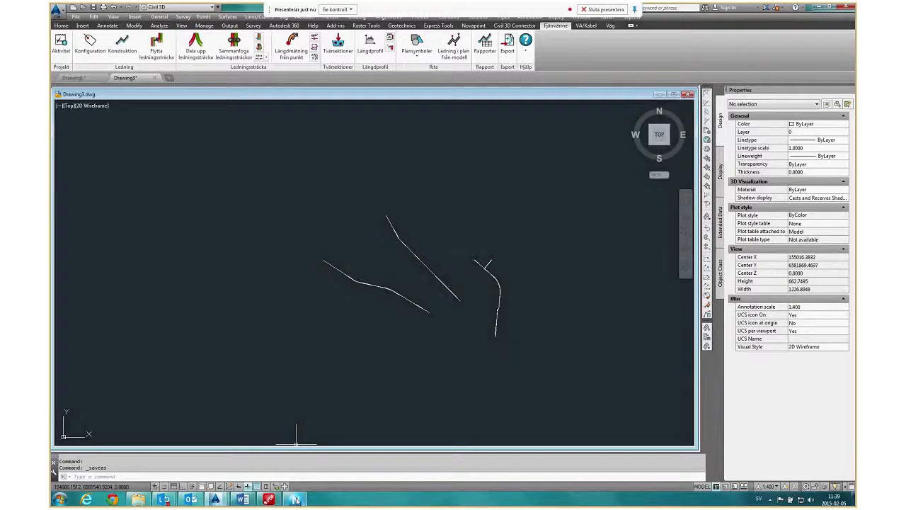
Switch to Novapoint Base and start an import activity named Fjärrvärme under 1.1 Kartmaterial.
click(296, 500)
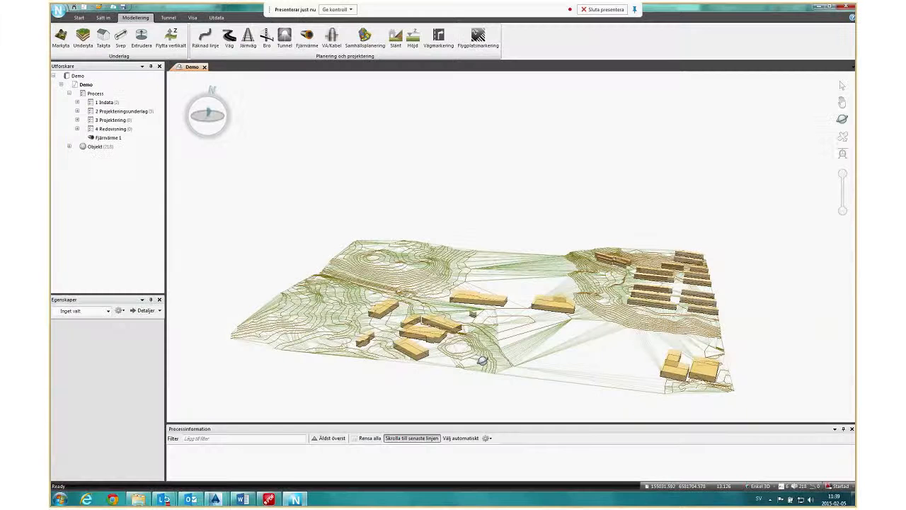
mouse_move(482, 361)
mouse_down()
mouse_move(493, 368)
mouse_move(484, 360)
mouse_up()
click(77, 102)
click(119, 111)
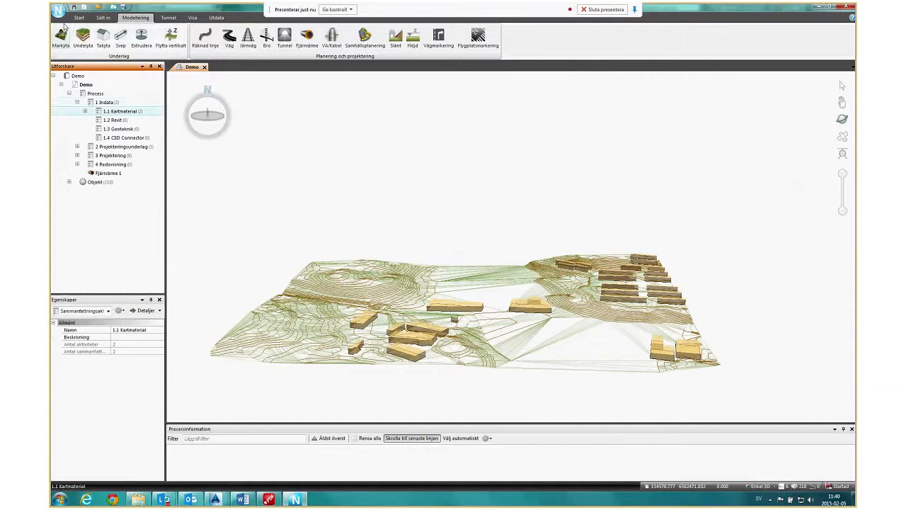
click(103, 18)
click(61, 38)
drag(180, 34, 86, 35)
text(Fjärrvärm)
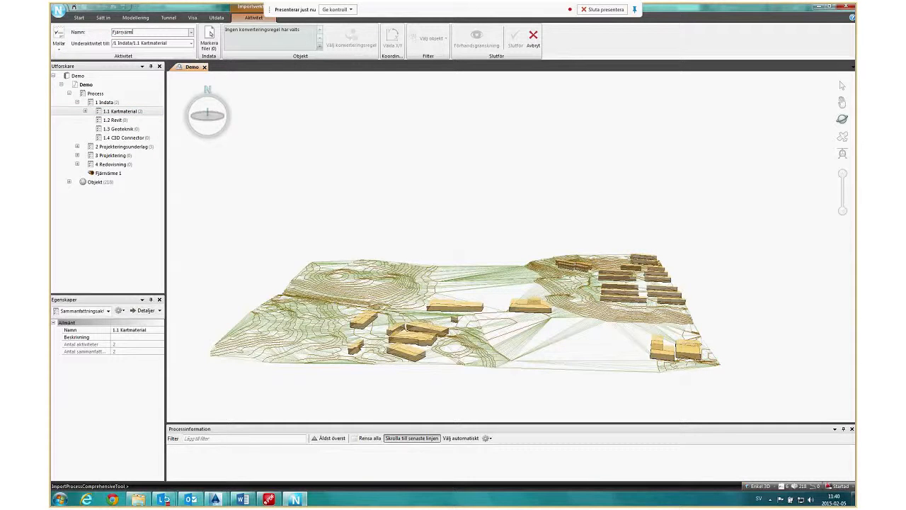
text(e)
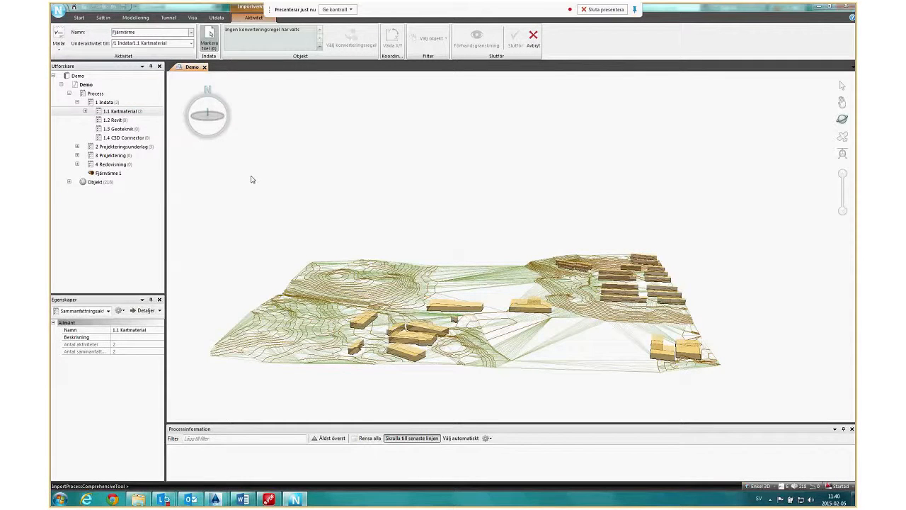
Load Drawing3.dwg as the import file, using the same coordinate system as the active Quadri model.
double_click(149, 123)
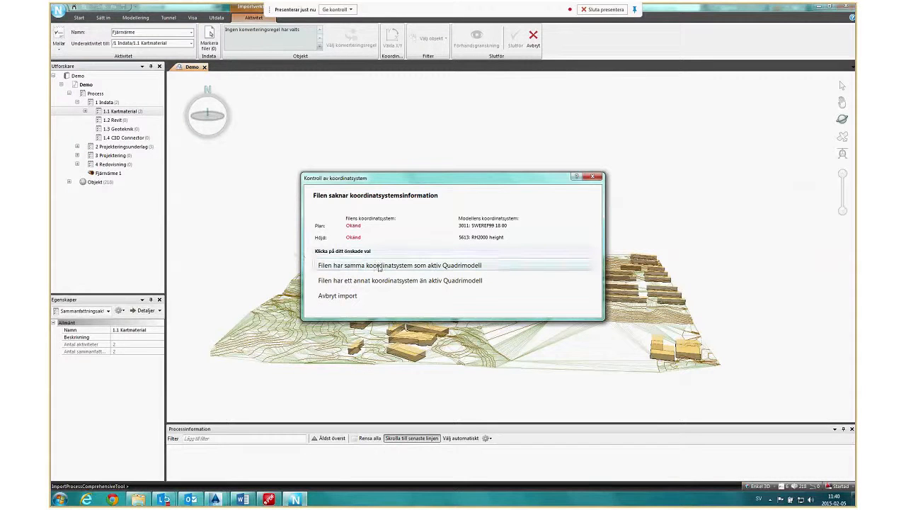
click(401, 266)
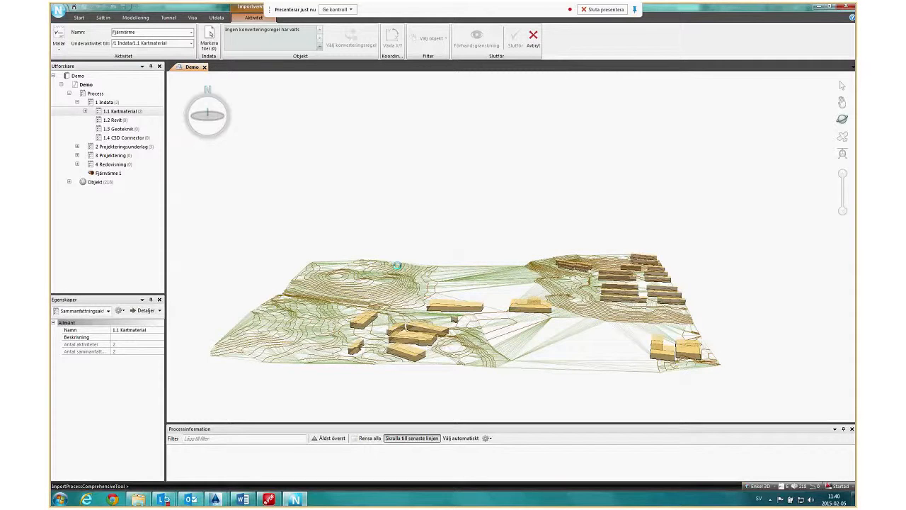
click(582, 354)
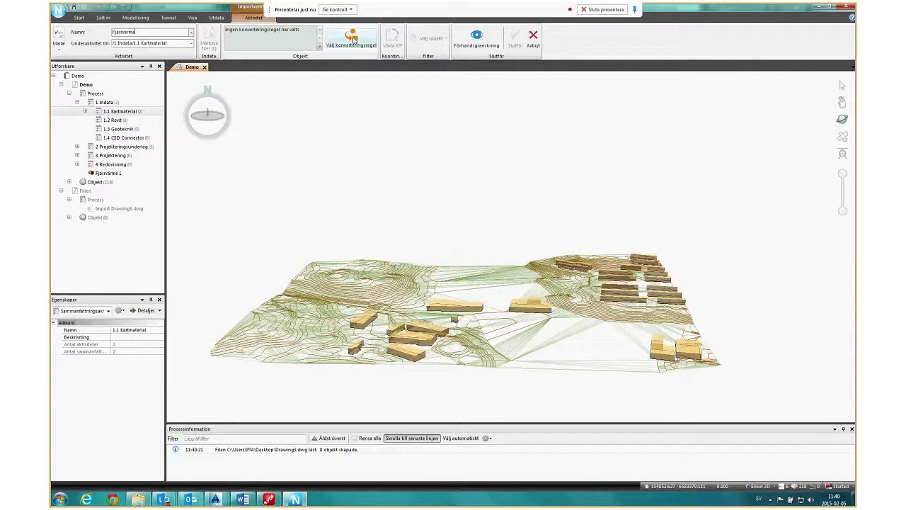
Assign the conversion rule CAD-Geometry to Unclassified objects and complete the import.
click(353, 40)
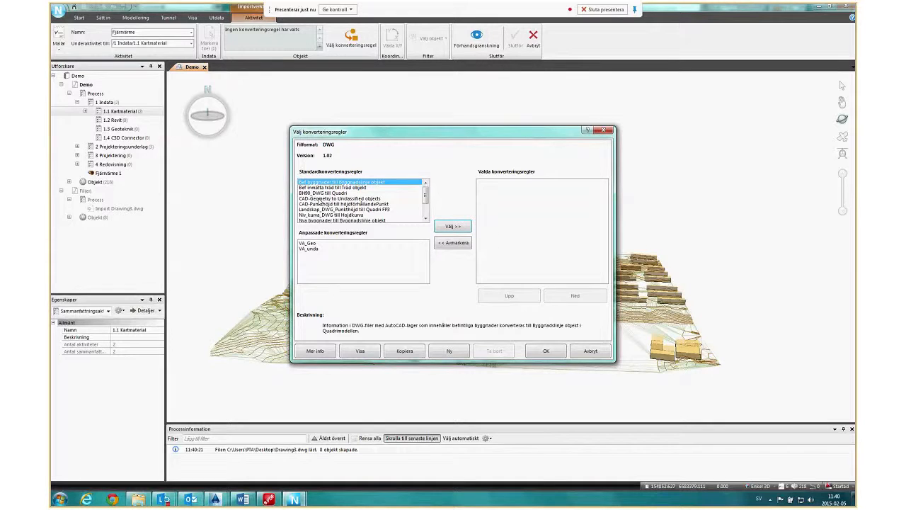
double_click(320, 199)
click(546, 350)
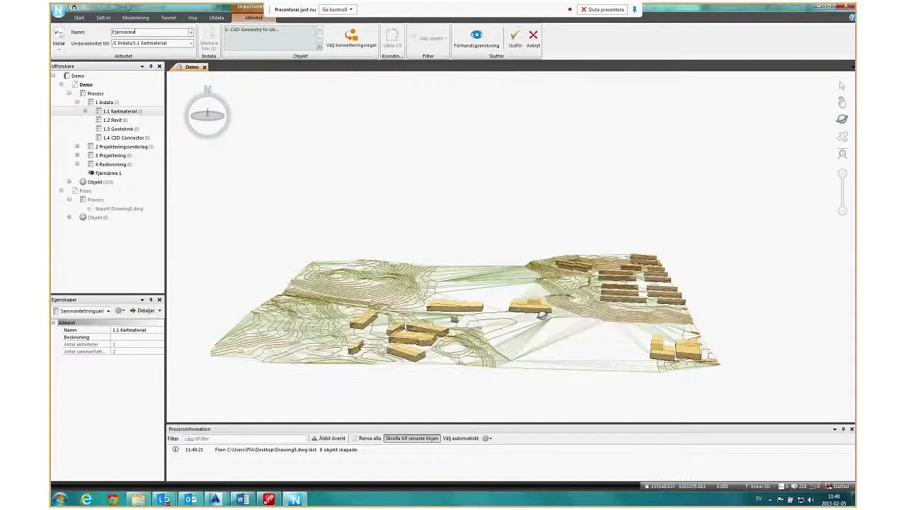
click(515, 44)
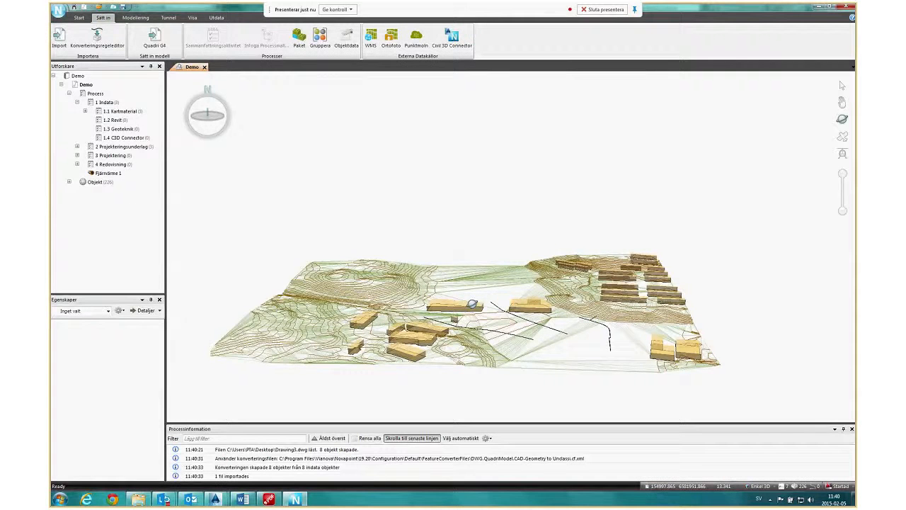
Start a sweep activity named FV and choose the objects of the Fjärrvärme import as its sweep lines.
drag(472, 303, 612, 351)
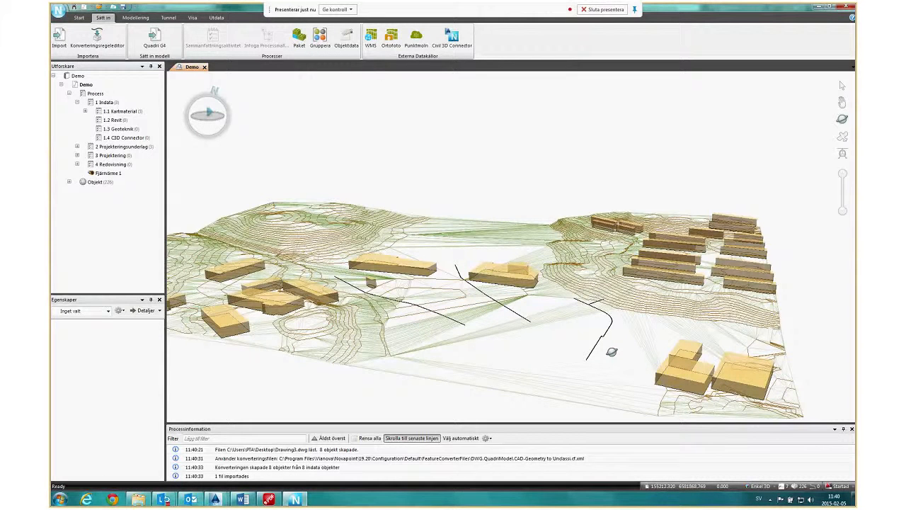
drag(612, 351, 490, 329)
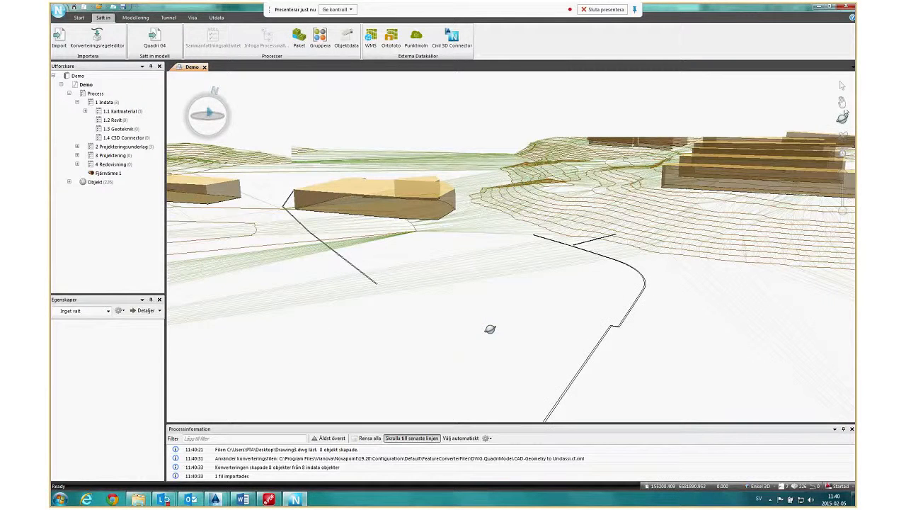
scroll(490, 329, down, 2)
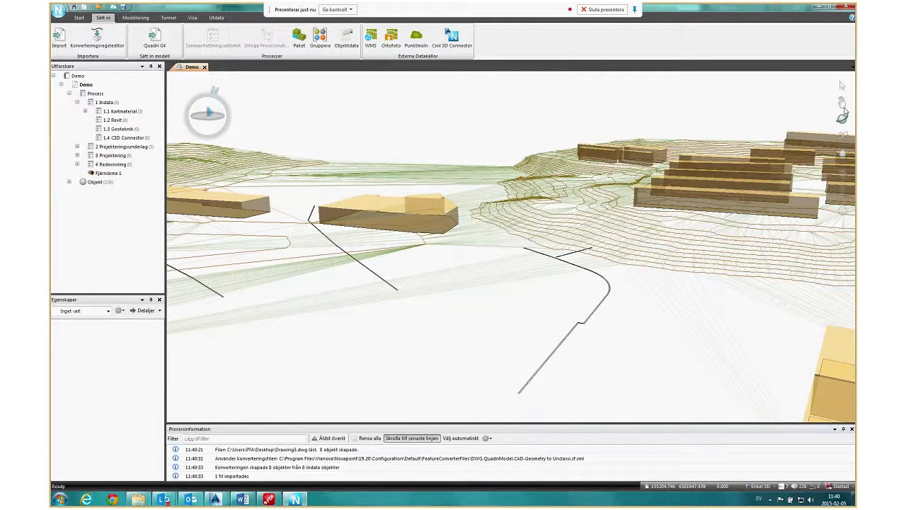
click(842, 104)
drag(418, 327, 609, 322)
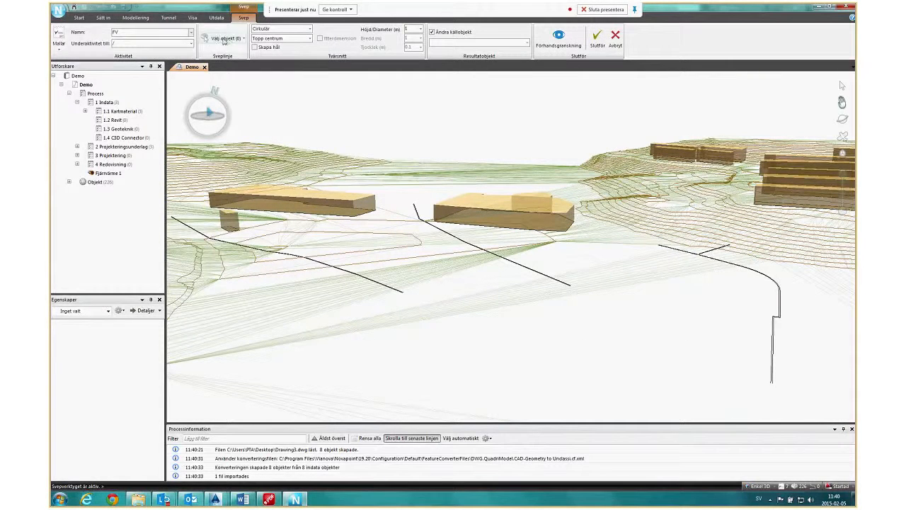
click(224, 39)
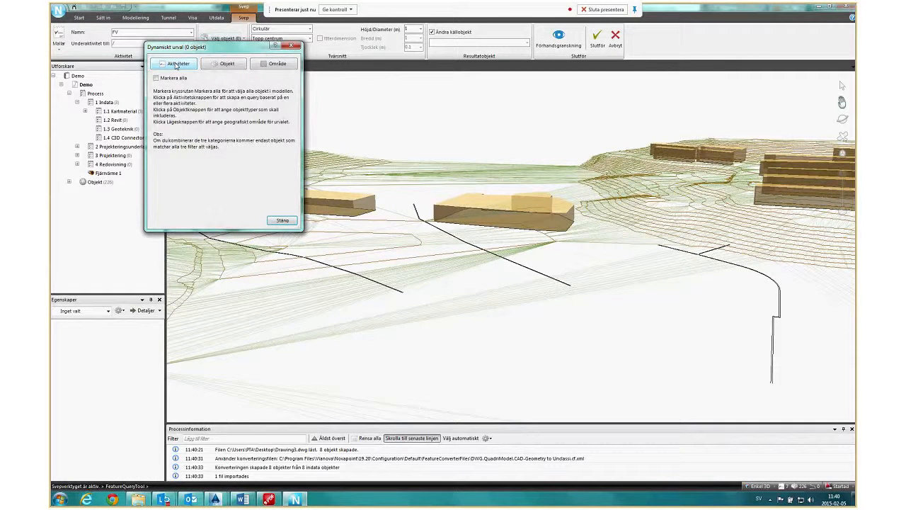
click(175, 65)
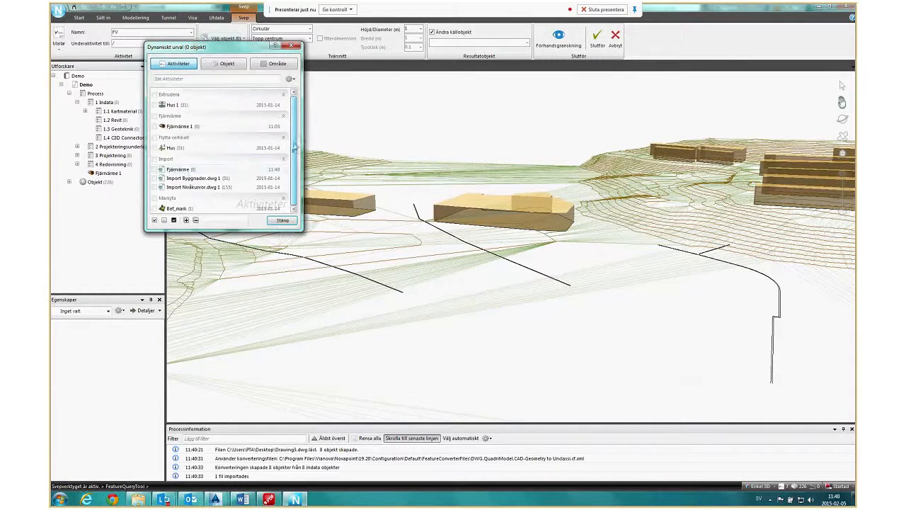
click(154, 170)
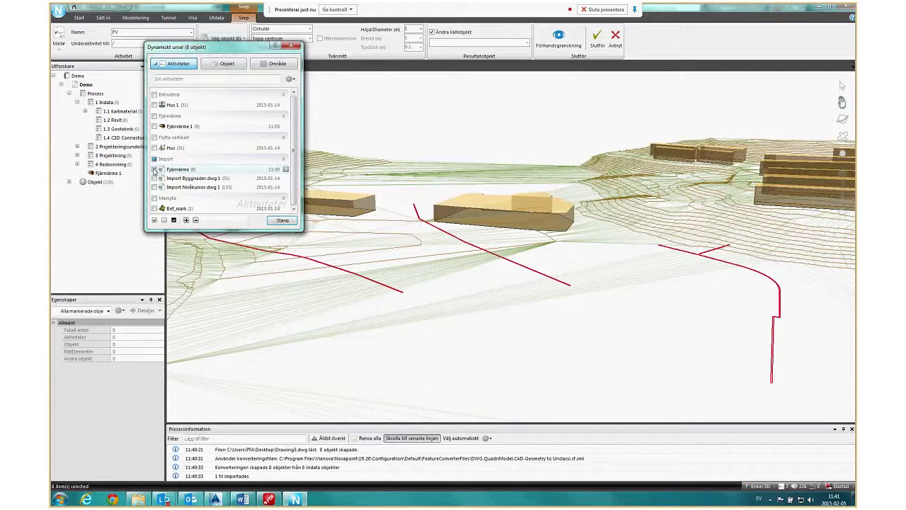
Define the sweep cross-section as Cirkulär, Topp centrum, with Skapa hål and Ytterdimension enabled, diameter 0.16 m and thickness 0.03 m.
click(310, 29)
click(262, 38)
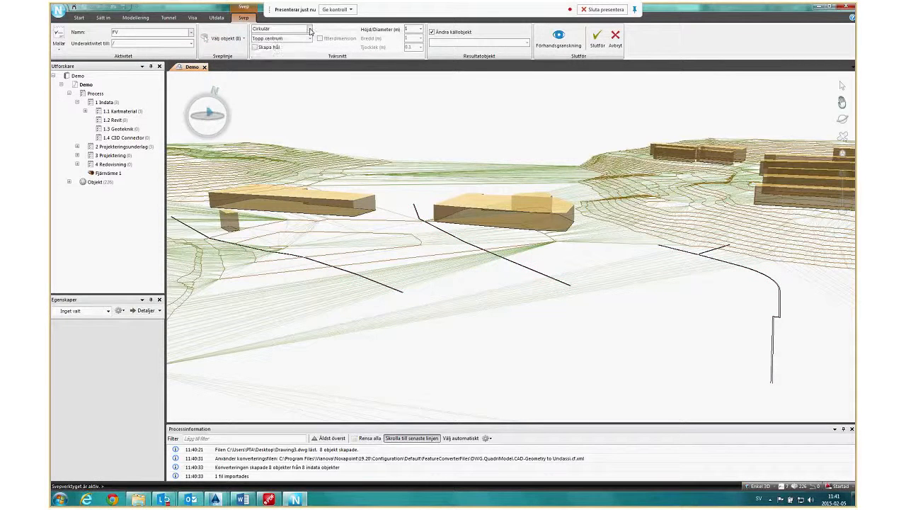
click(273, 38)
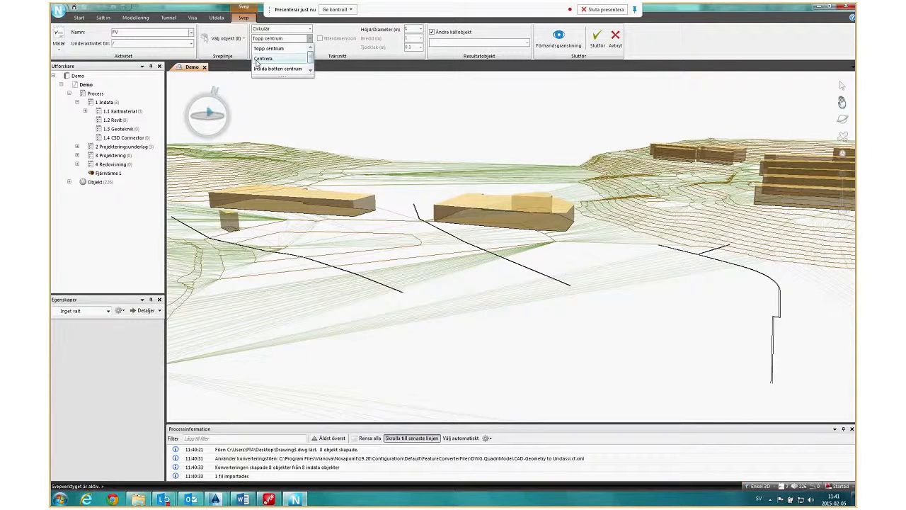
click(295, 52)
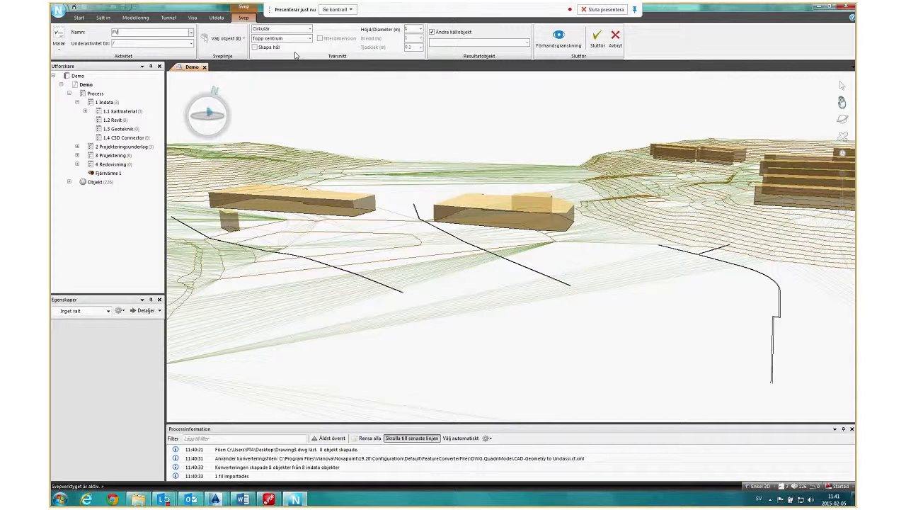
click(254, 48)
click(324, 40)
key(Tab)
text(0.16)
click(414, 47)
text(0.03)
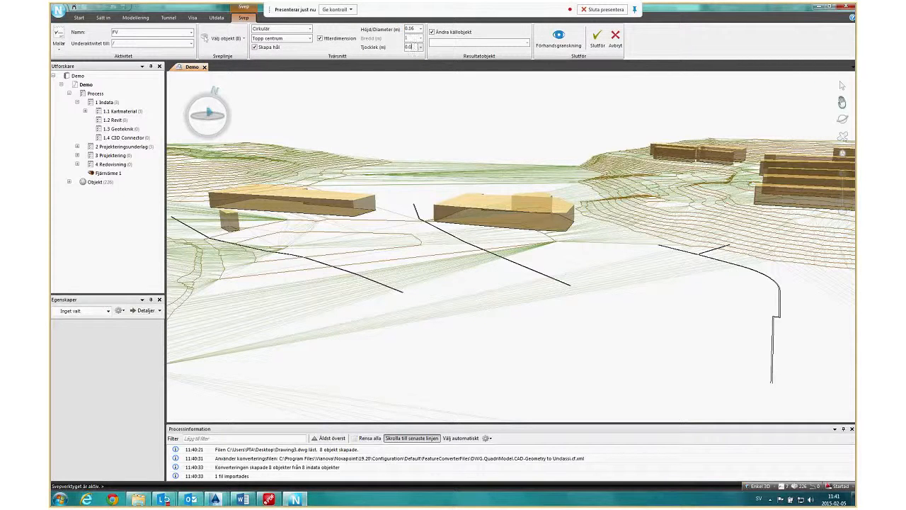
Turn off Ändra källobjekt, set the result object type to VärmrörLedning and complete the sweep.
click(432, 32)
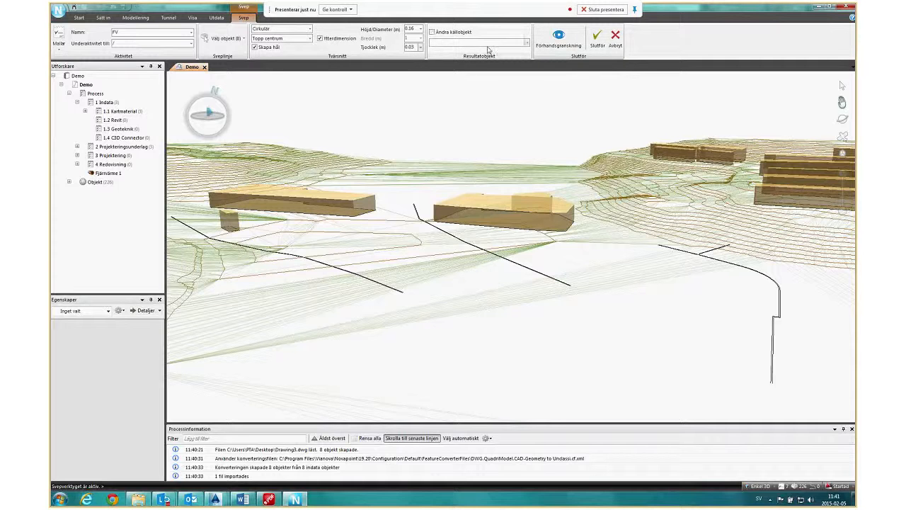
click(488, 43)
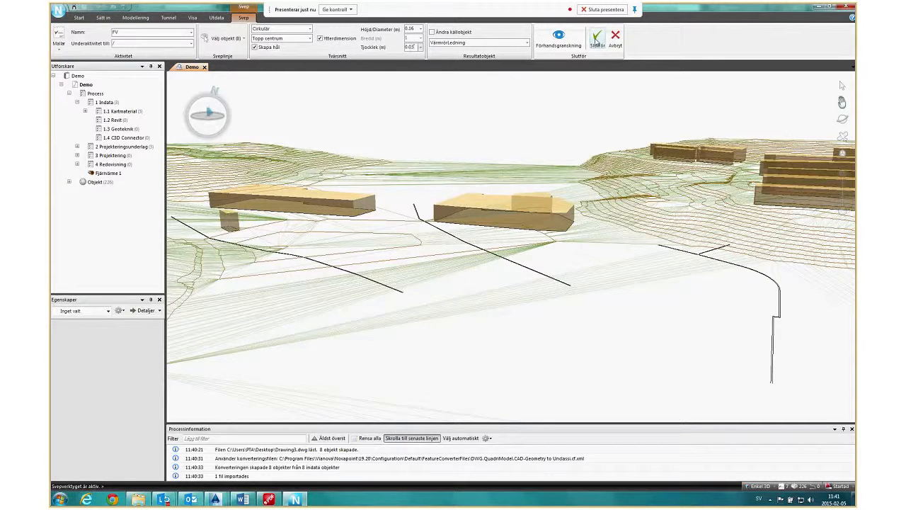
click(597, 42)
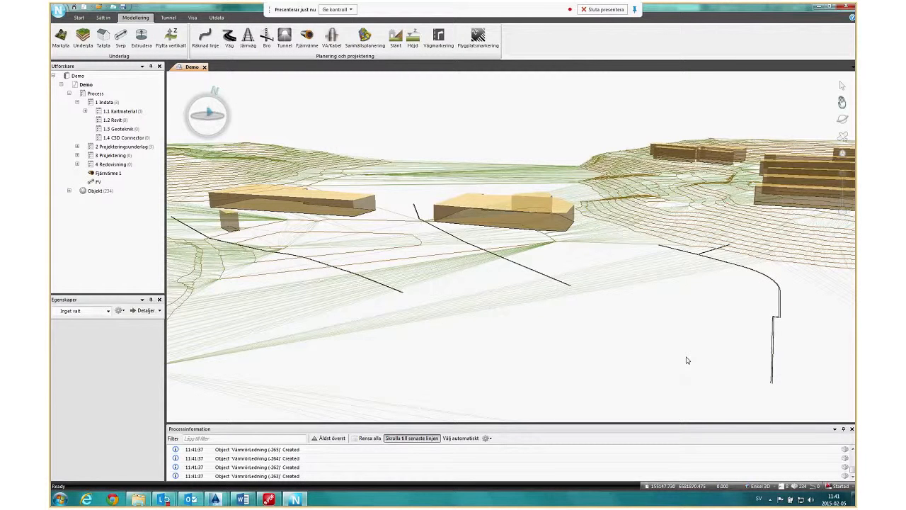
Examine the swept district heating pipes up close and from several angles in the 3D model.
mouse_move(686, 361)
middle_down()
mouse_move(751, 314)
mouse_move(775, 317)
mouse_move(783, 250)
mouse_move(742, 216)
mouse_move(589, 295)
mouse_move(607, 299)
mouse_move(389, 188)
mouse_move(453, 175)
mouse_move(532, 182)
mouse_move(579, 231)
middle_up()
scroll(775, 293, up, 3)
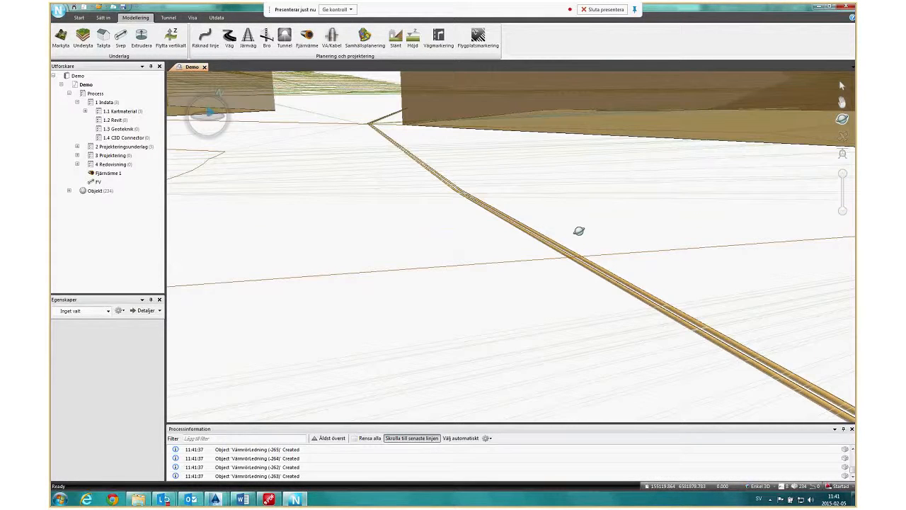
scroll(579, 231, down, 2)
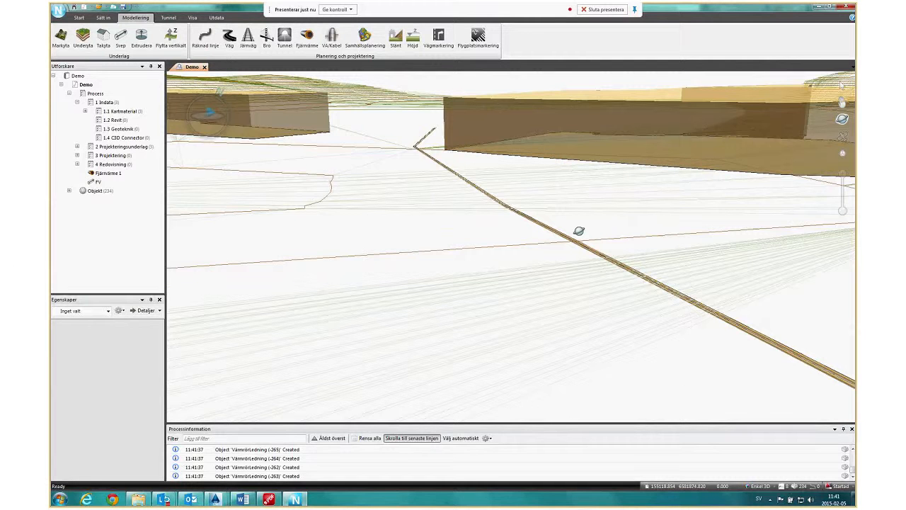
middle_drag(580, 231, 411, 297)
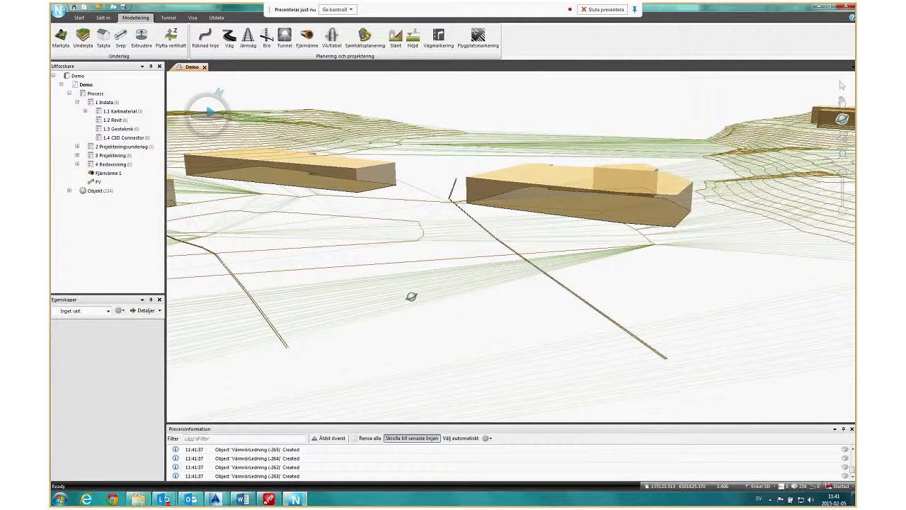
scroll(411, 297, down, 2)
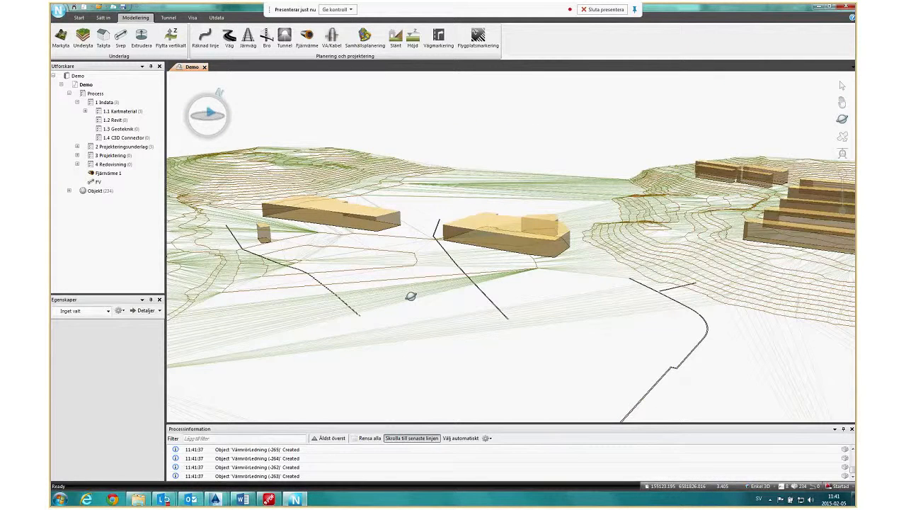
scroll(412, 296, up, 3)
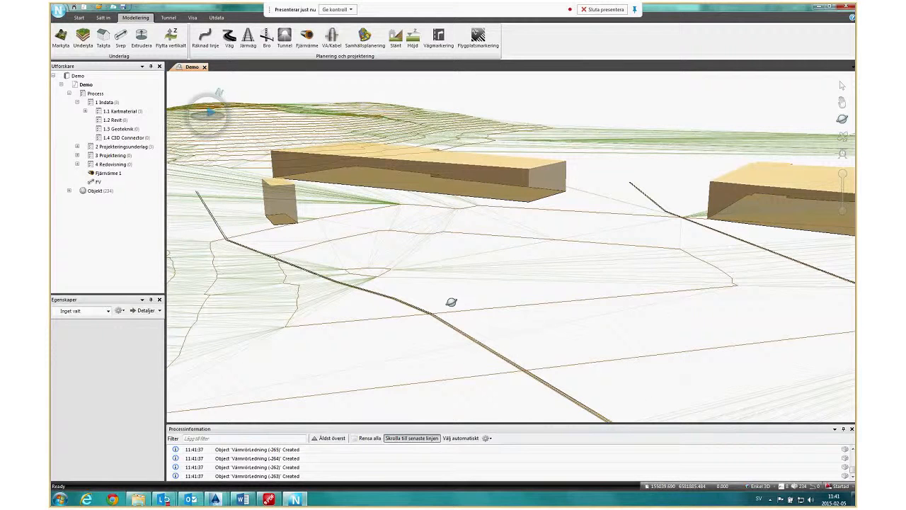
middle_drag(451, 302, 317, 312)
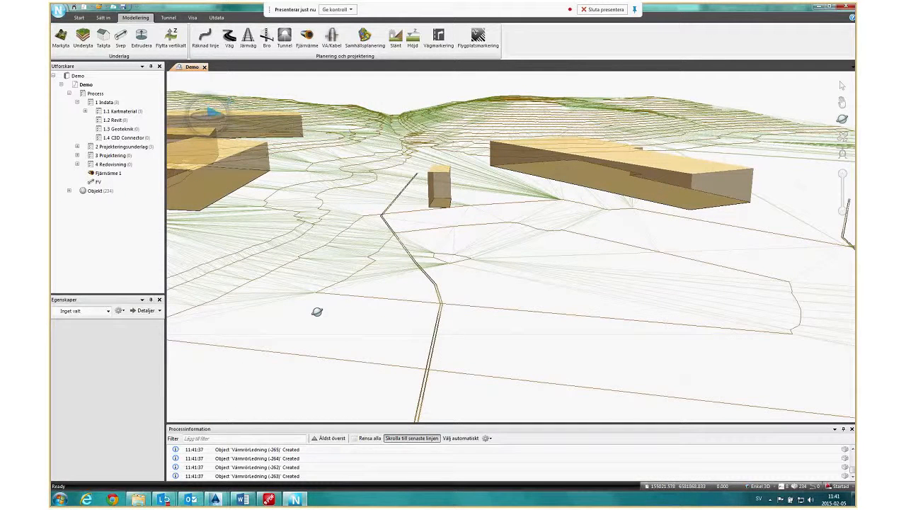
middle_drag(317, 311, 370, 347)
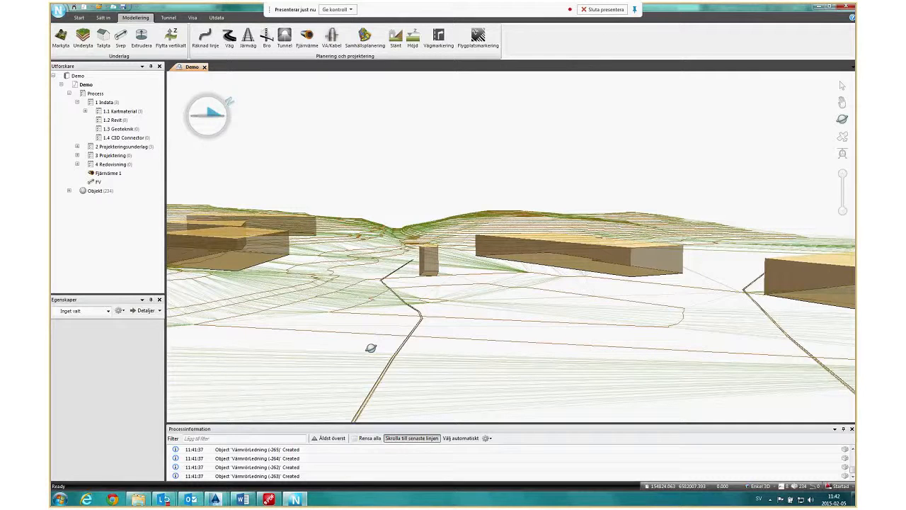
Switch to Civil 3D to view Drawing1.dwg and Drawing3.dwg, and return to the 3D model in Novapoint Base.
mouse_move(215, 501)
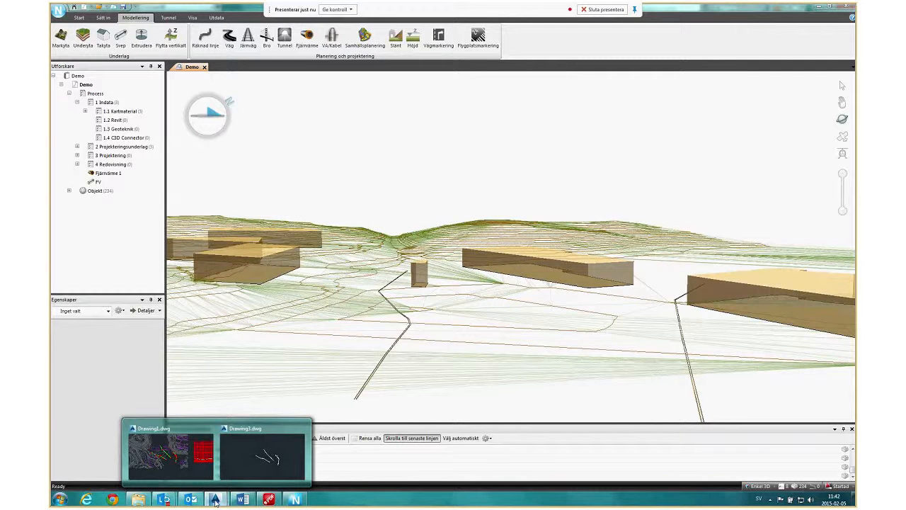
click(170, 454)
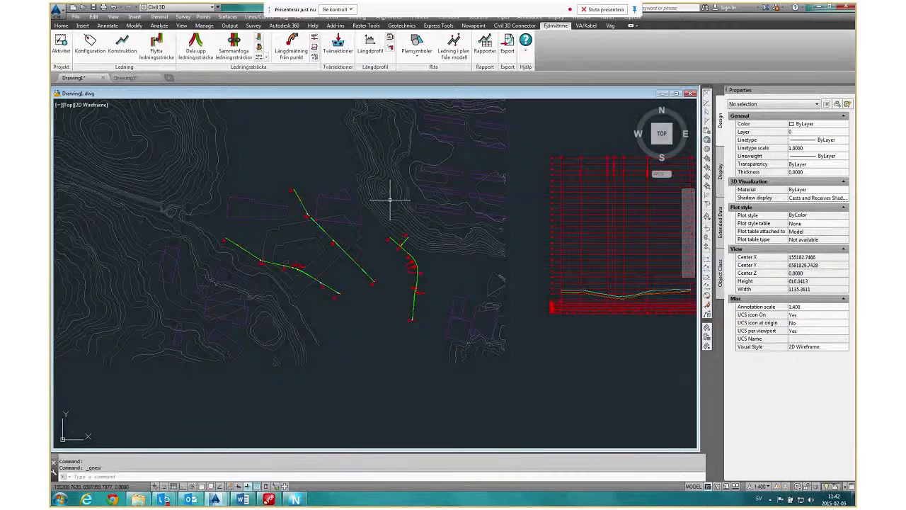
key(ctrl+Tab)
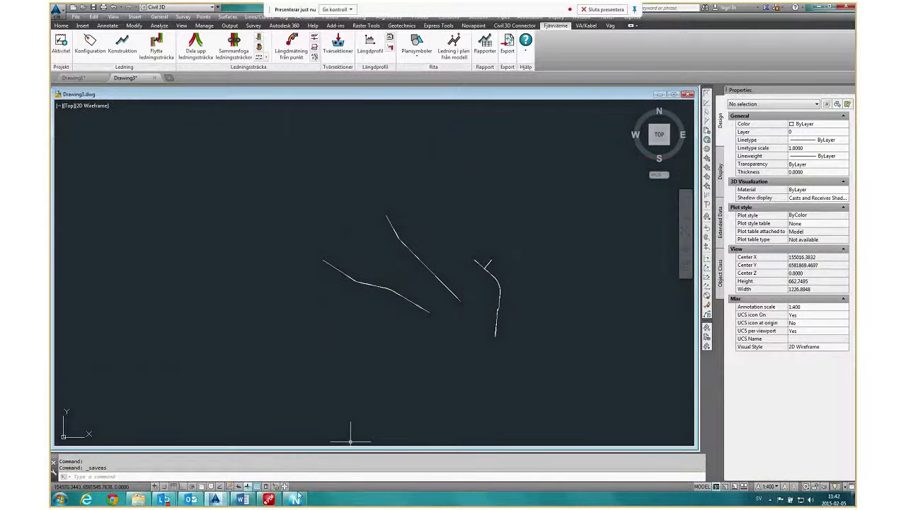
click(296, 498)
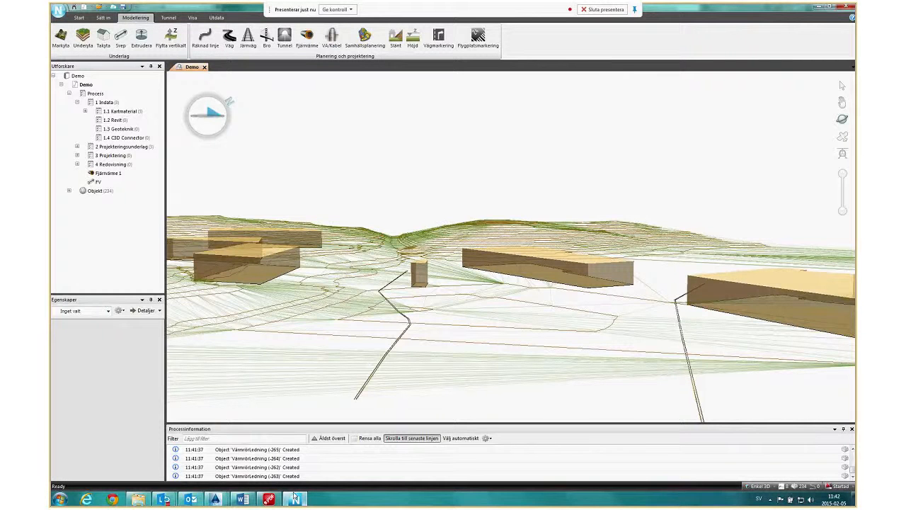
Examine the pipe runs from ground level and from above against the terrain and buildings.
drag(445, 375, 475, 310)
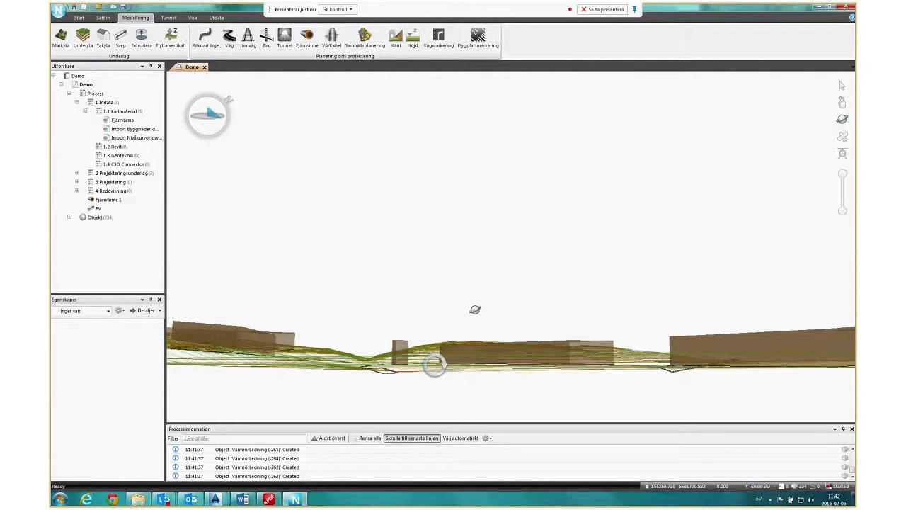
drag(475, 309, 500, 367)
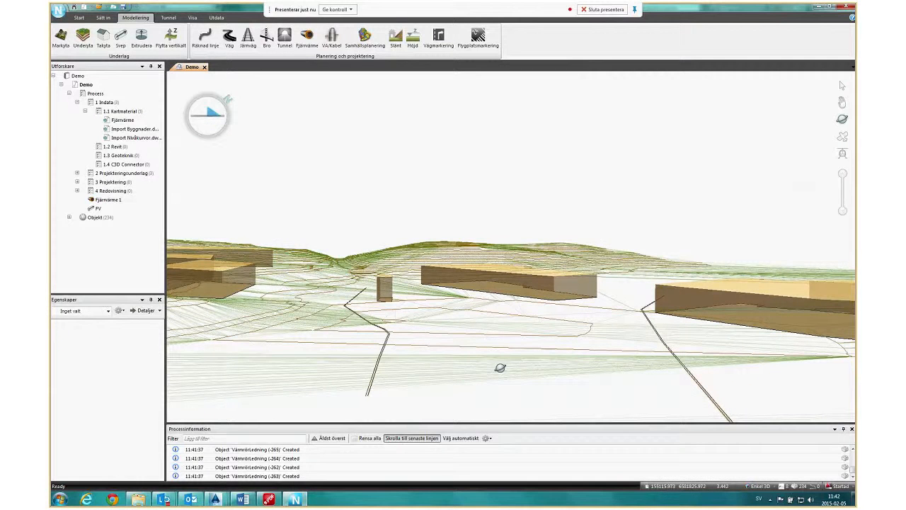
scroll(500, 367, down, 3)
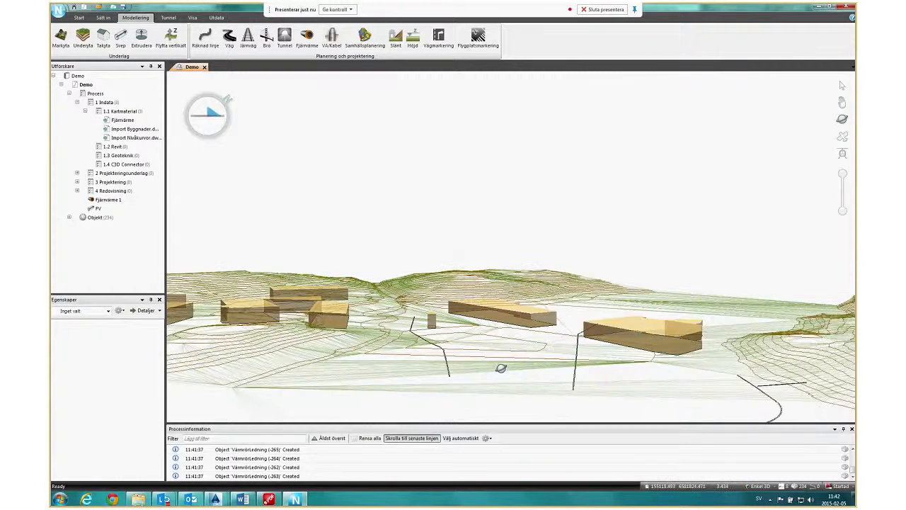
drag(501, 367, 504, 386)
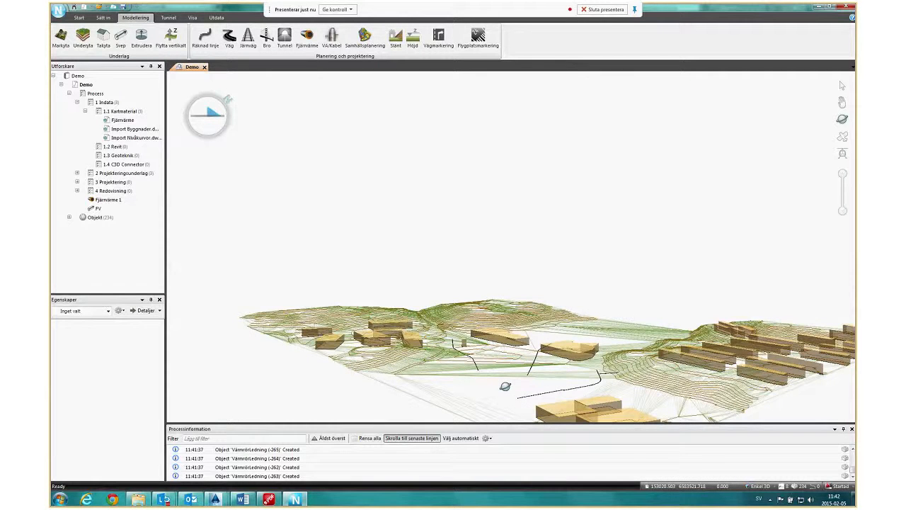
drag(505, 386, 614, 402)
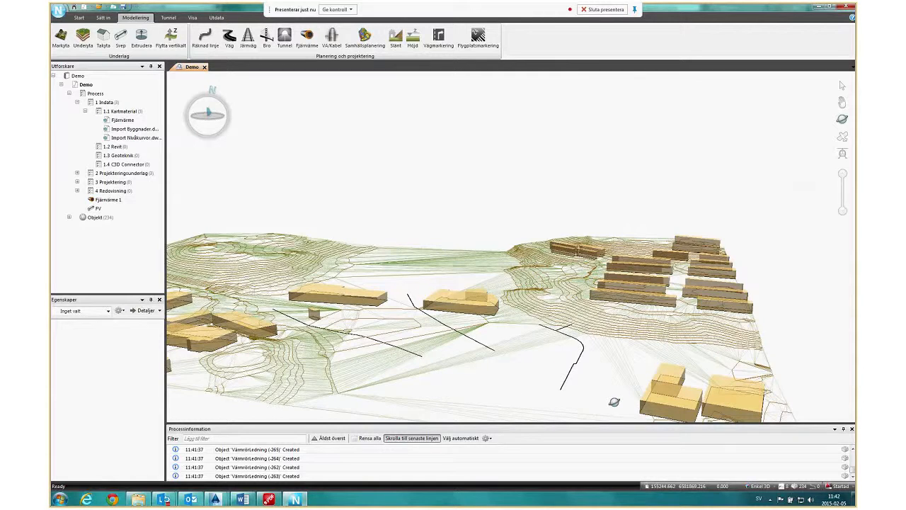
drag(614, 401, 365, 363)
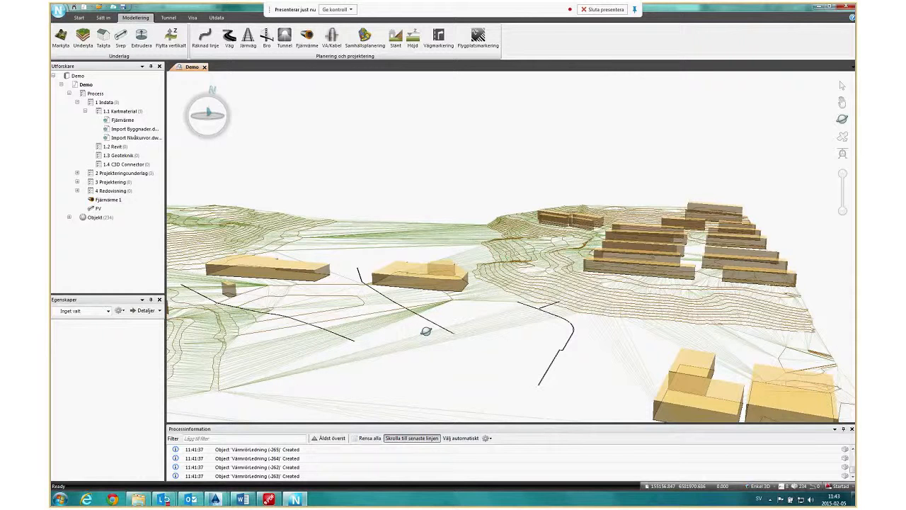
drag(425, 331, 361, 336)
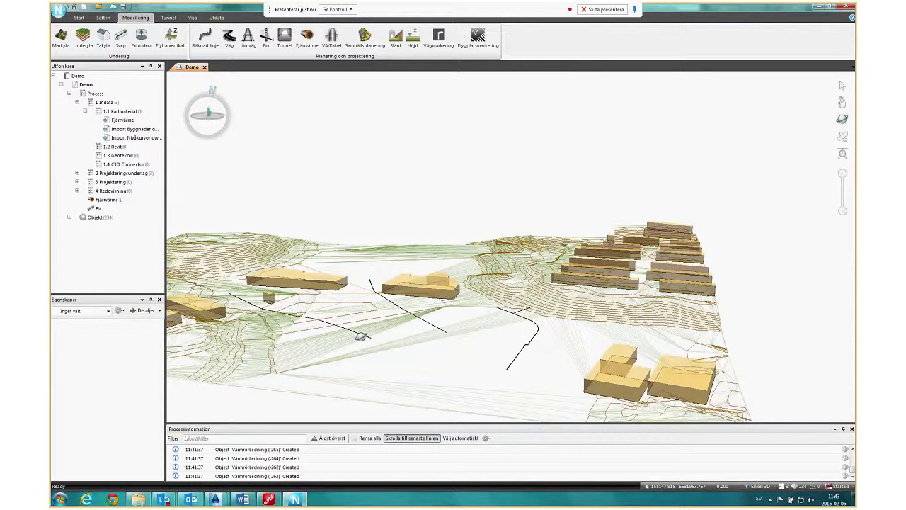
drag(361, 336, 282, 337)
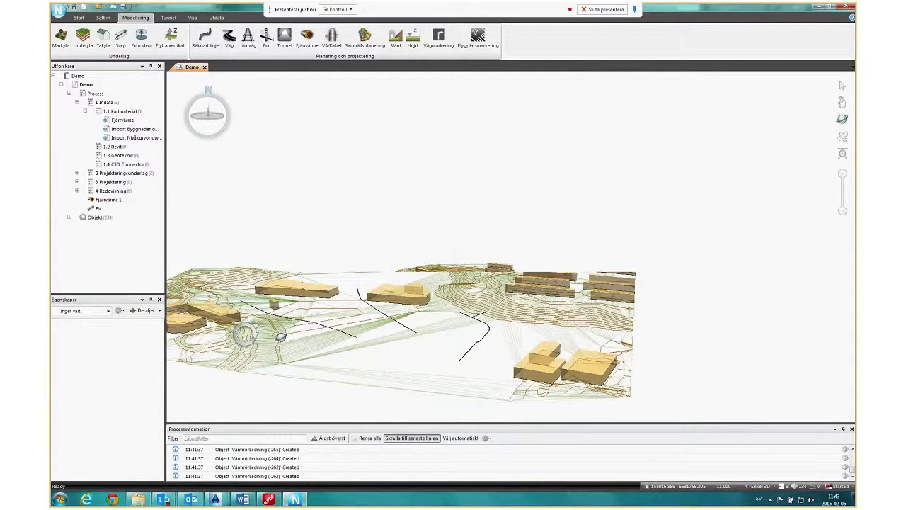
scroll(305, 337, down, 3)
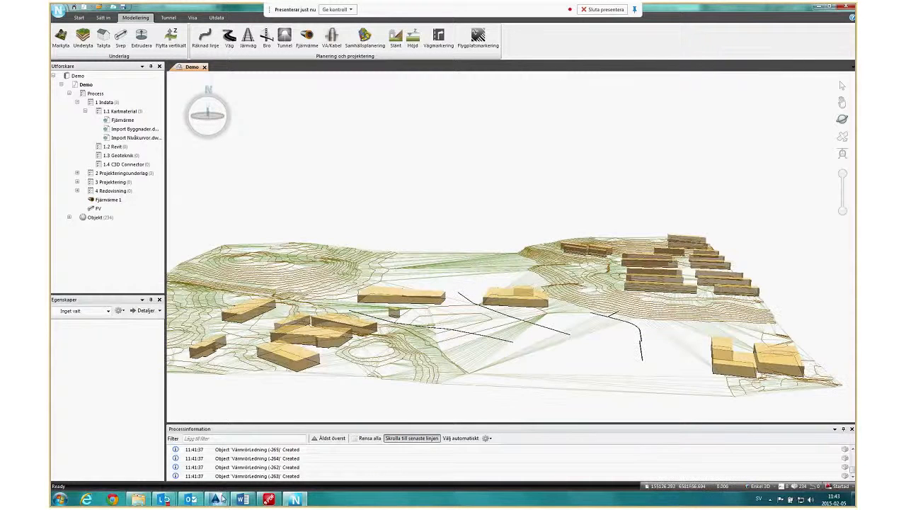
Switch to Drawing1.dwg in Civil 3D to view the whole plan with its profile, and return to Novapoint Base.
mouse_move(217, 499)
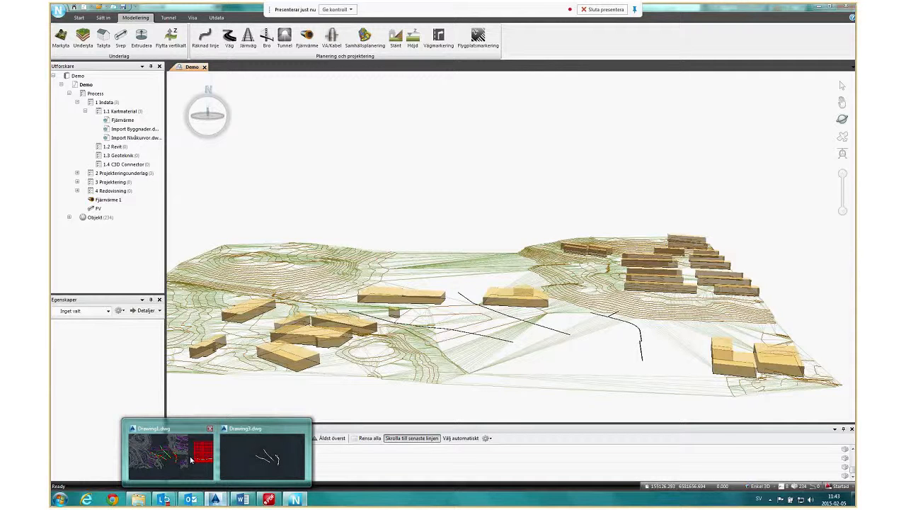
click(189, 457)
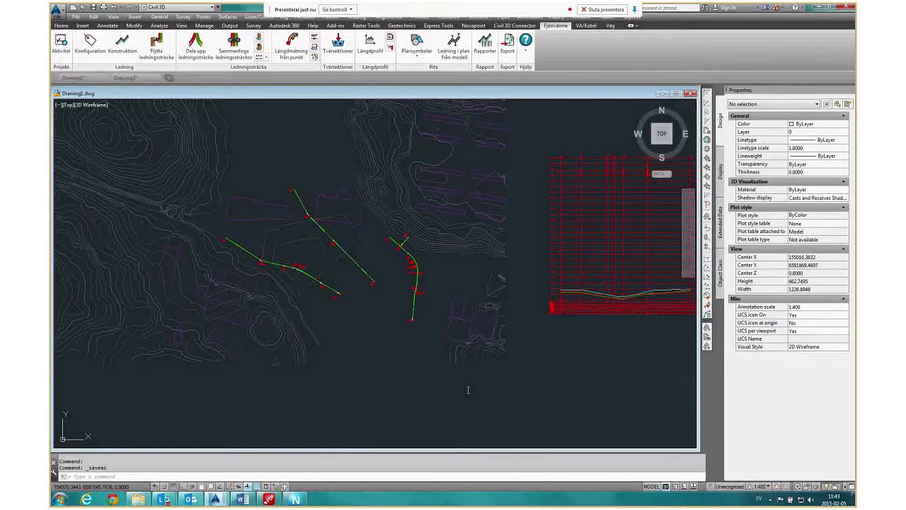
scroll(488, 365, down, 4)
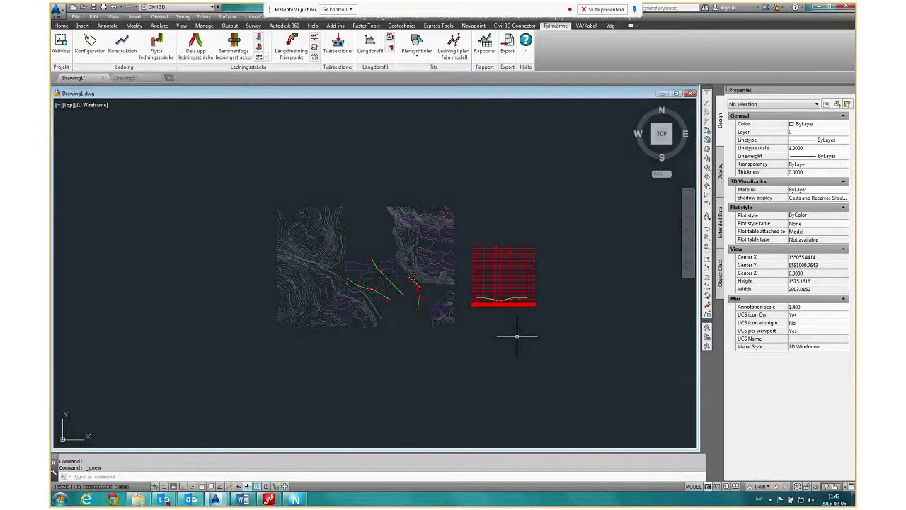
click(296, 500)
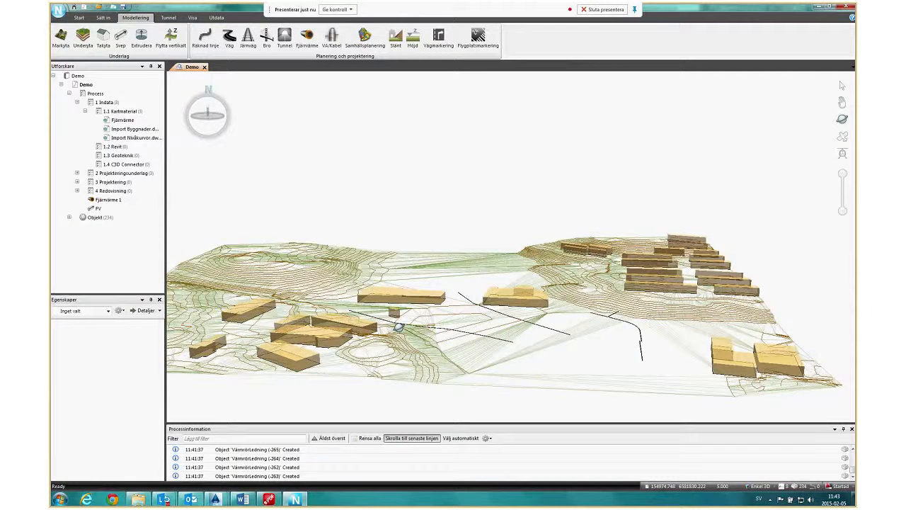
drag(398, 327, 467, 320)
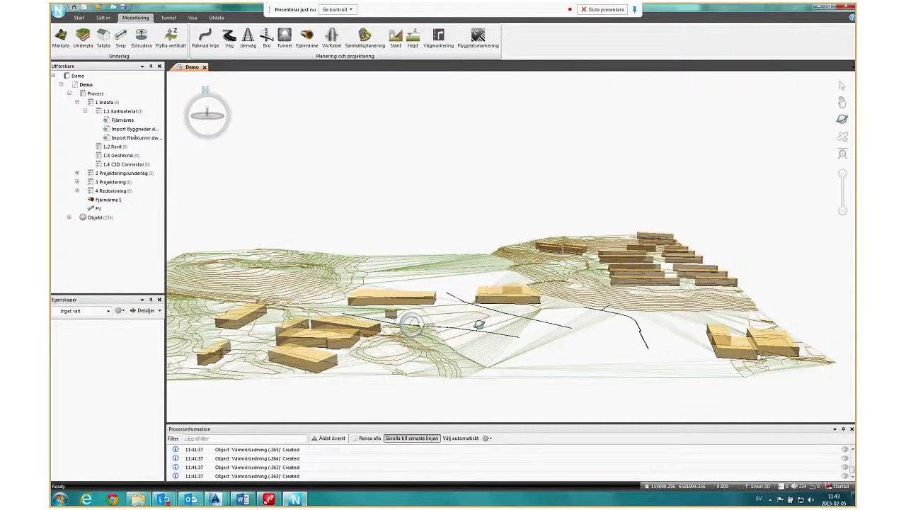
drag(479, 324, 415, 349)
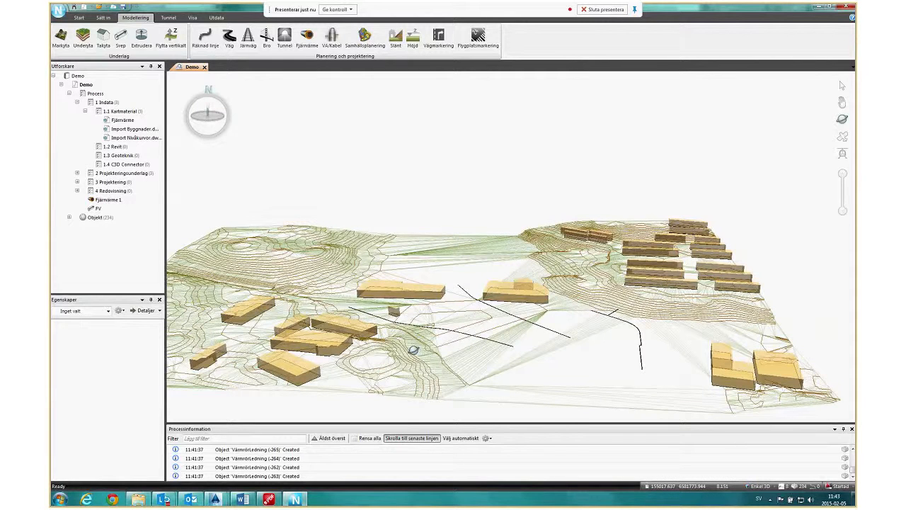
scroll(455, 344, down, 2)
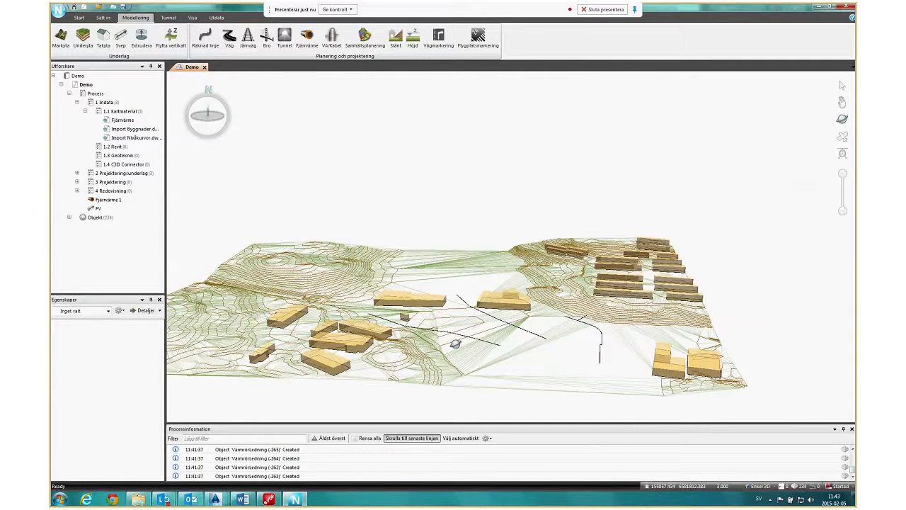
scroll(455, 344, down, 3)
scroll(453, 382, up, 1)
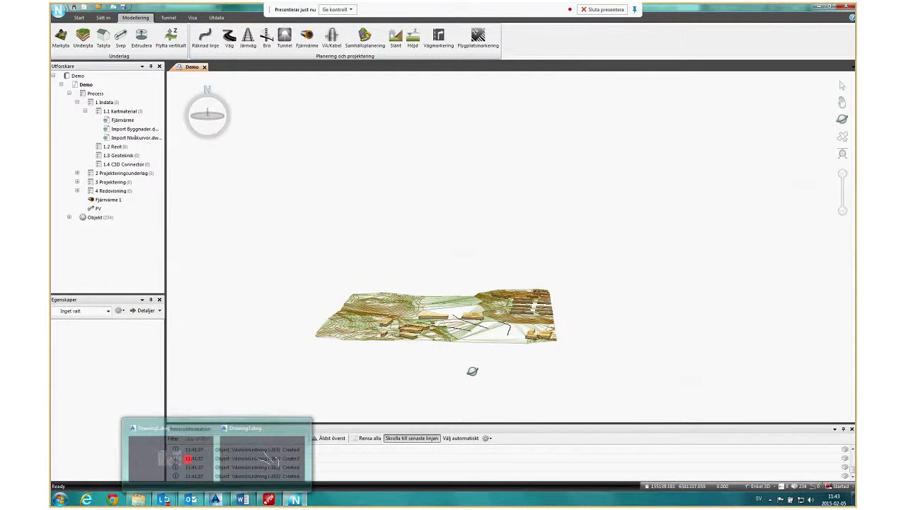
mouse_move(472, 371)
mouse_down()
mouse_move(415, 389)
mouse_move(467, 366)
mouse_up()
scroll(467, 366, up, 2)
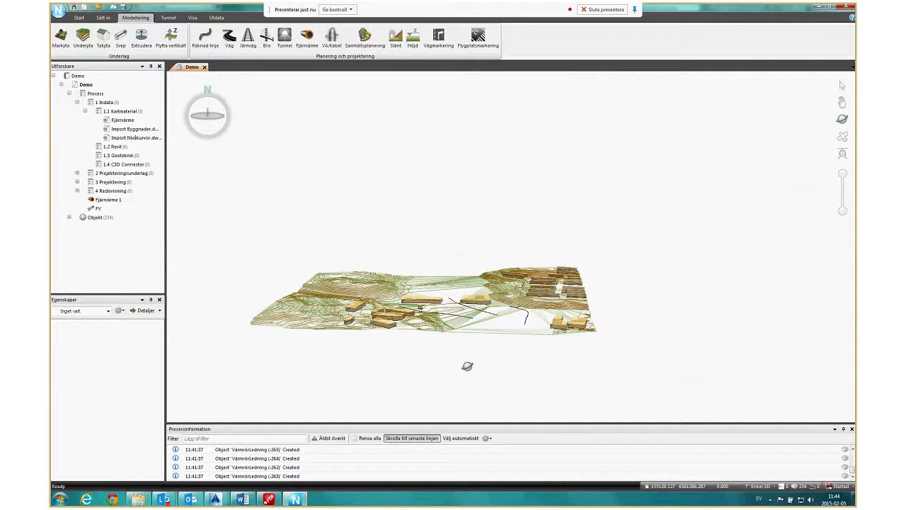
Switch to Drawing1.dwg in Civil 3D and examine the three pipe runs in plan, up close and against the whole contour map.
mouse_move(467, 366)
mouse_down()
mouse_move(525, 382)
mouse_move(427, 279)
mouse_move(382, 373)
mouse_move(411, 356)
mouse_up()
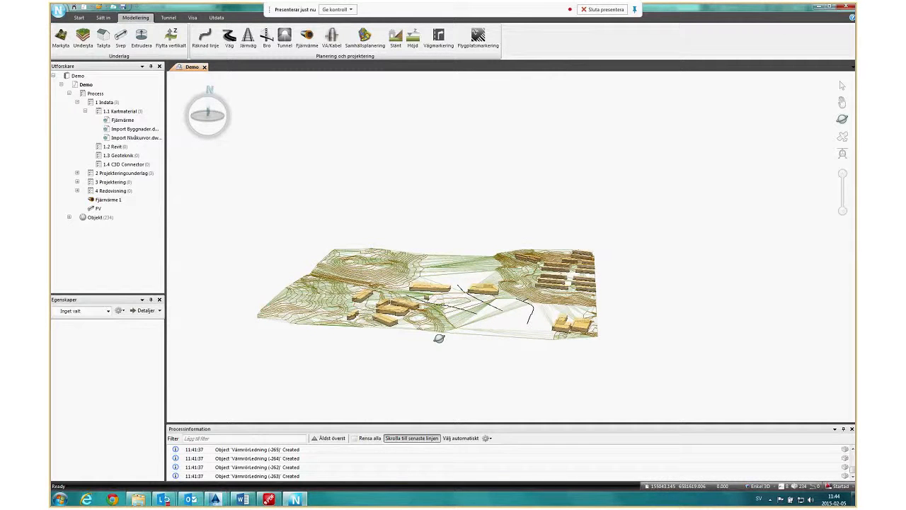
mouse_move(219, 500)
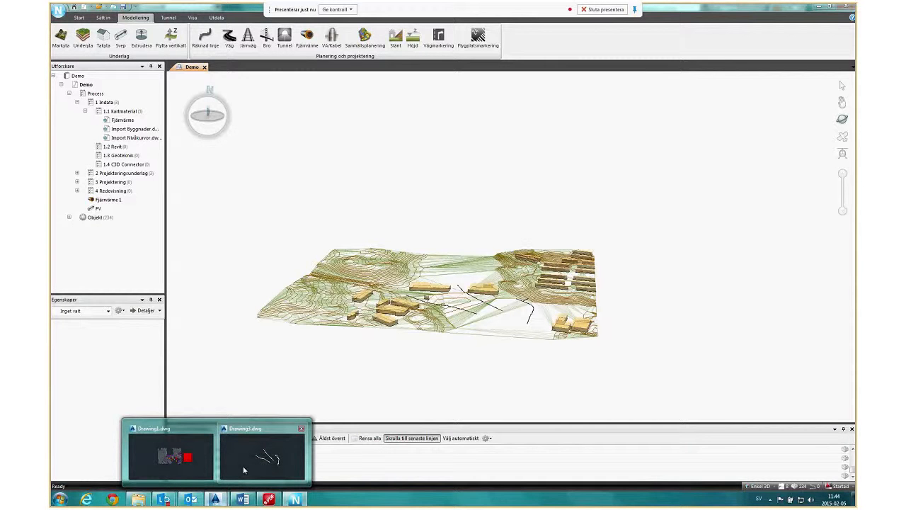
click(186, 461)
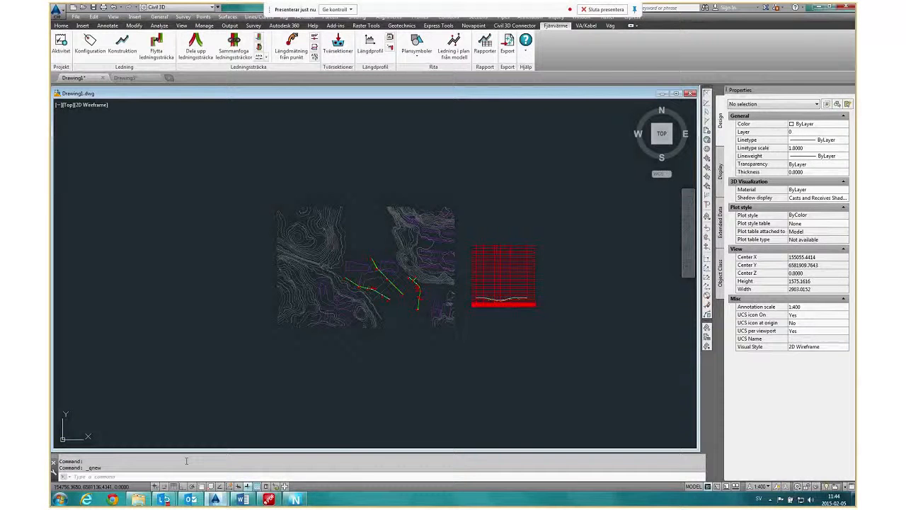
scroll(389, 301, up, 6)
scroll(407, 314, down, 4)
scroll(407, 314, down, 4)
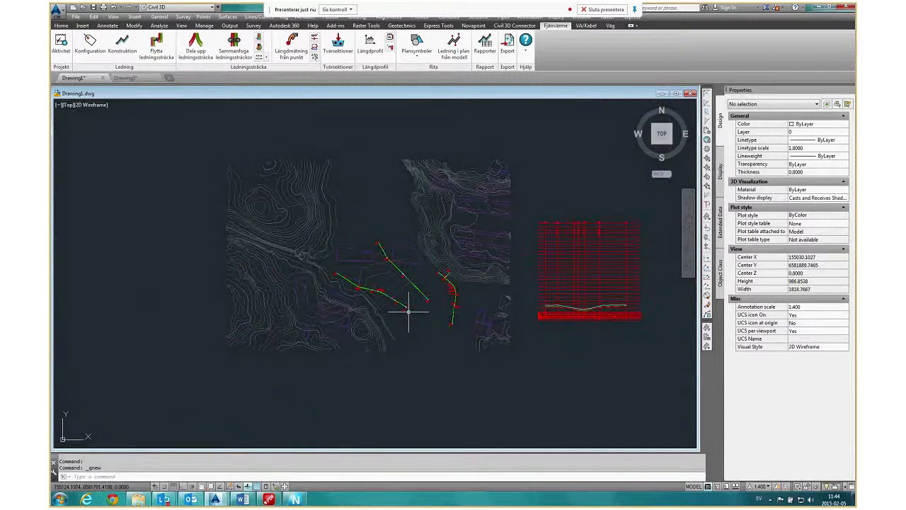
scroll(408, 310, up, 6)
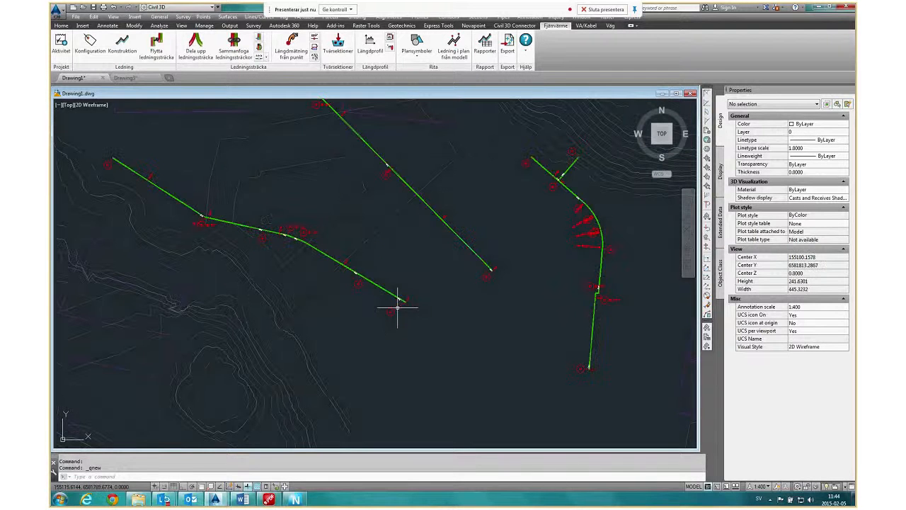
scroll(428, 299, down, 8)
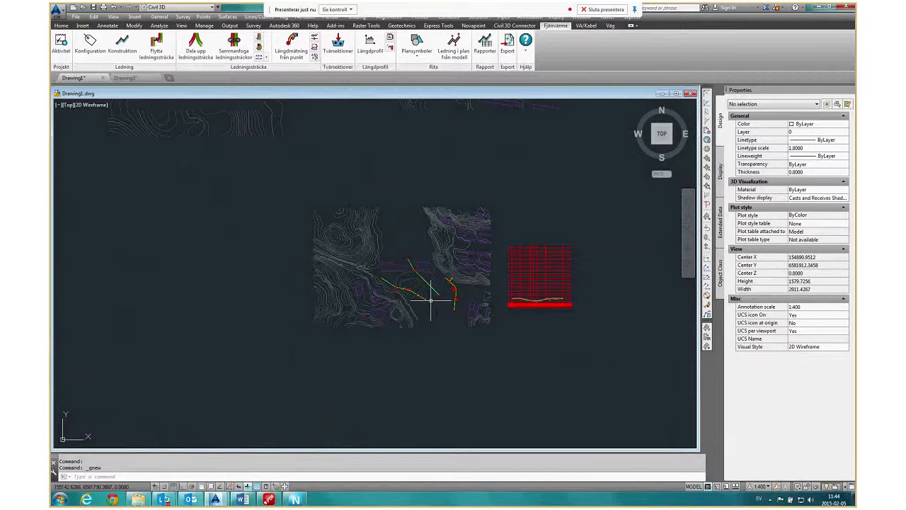
scroll(430, 300, up, 4)
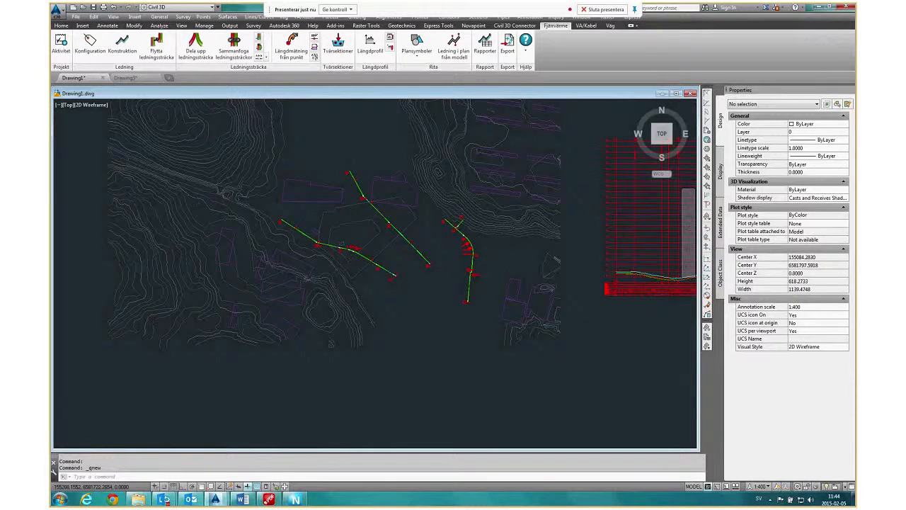
scroll(445, 314, down, 2)
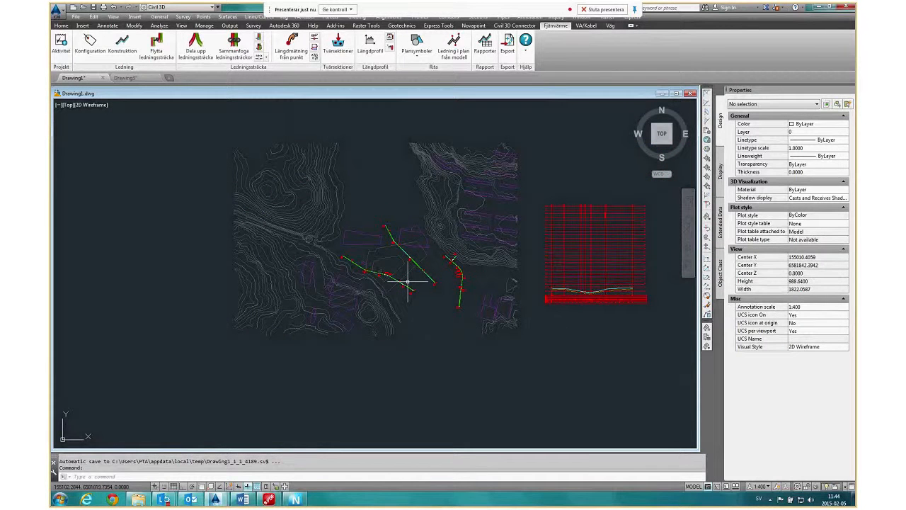
Return to Novapoint Base, view the properties of the Fjärrvärme 1 task, and clear the selection.
click(296, 500)
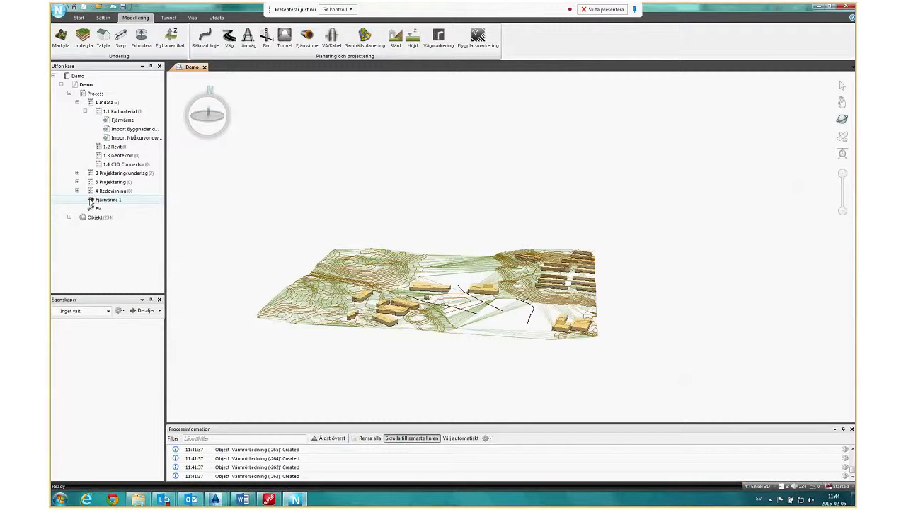
click(110, 201)
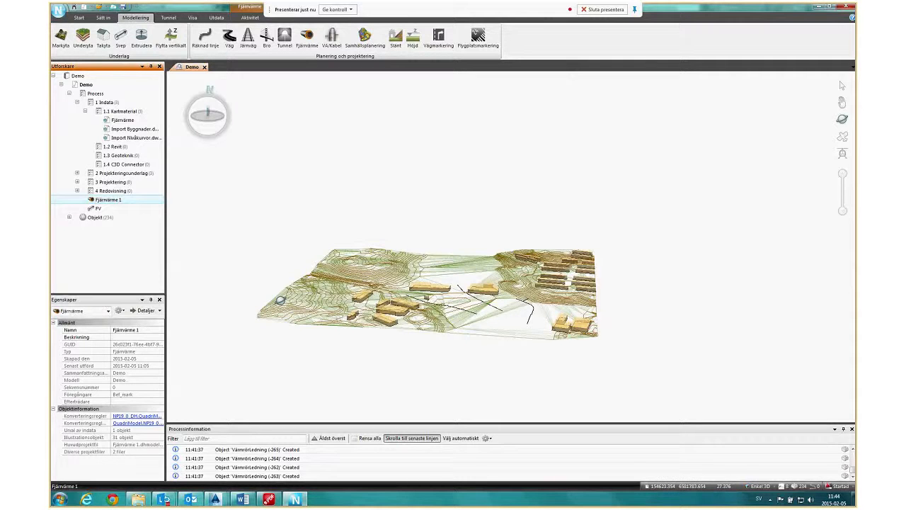
click(108, 249)
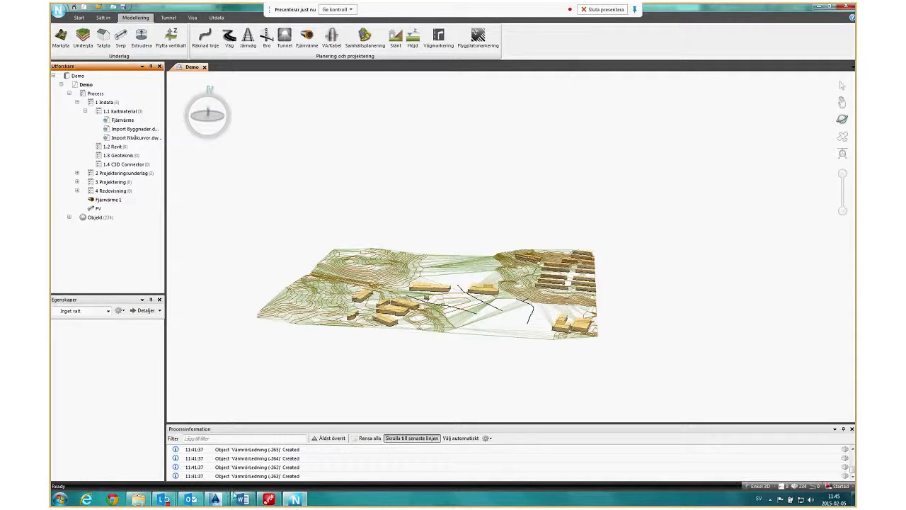
Switch to Drawing1.dwg in Civil 3D to view the plan beside its longitudinal profile, and return to Novapoint Base.
mouse_move(217, 499)
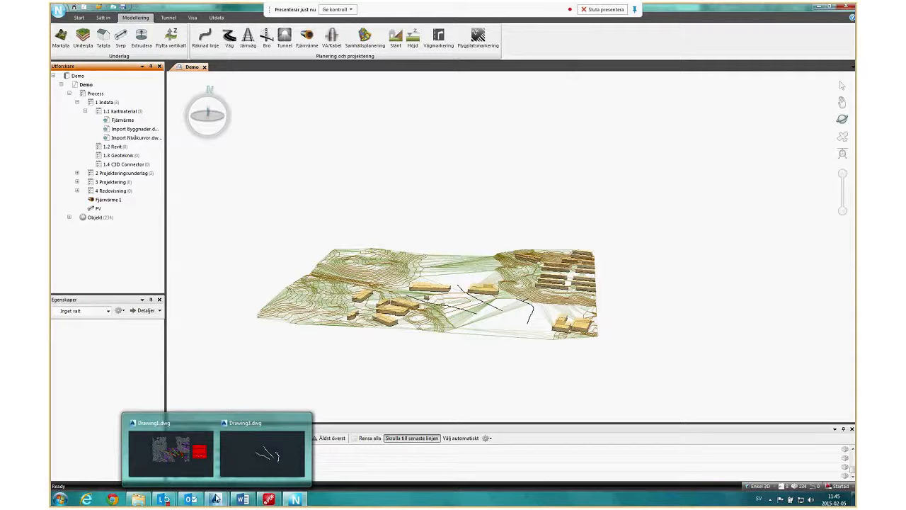
click(178, 453)
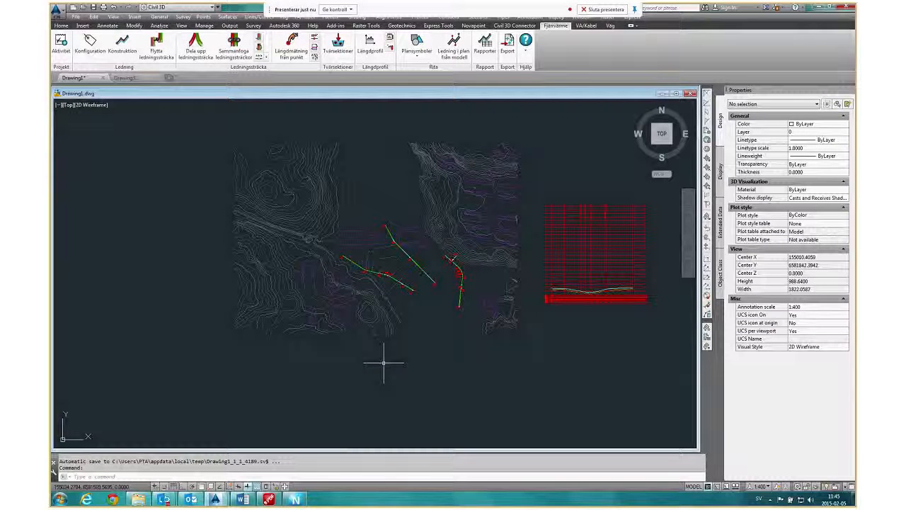
scroll(368, 365, down, 3)
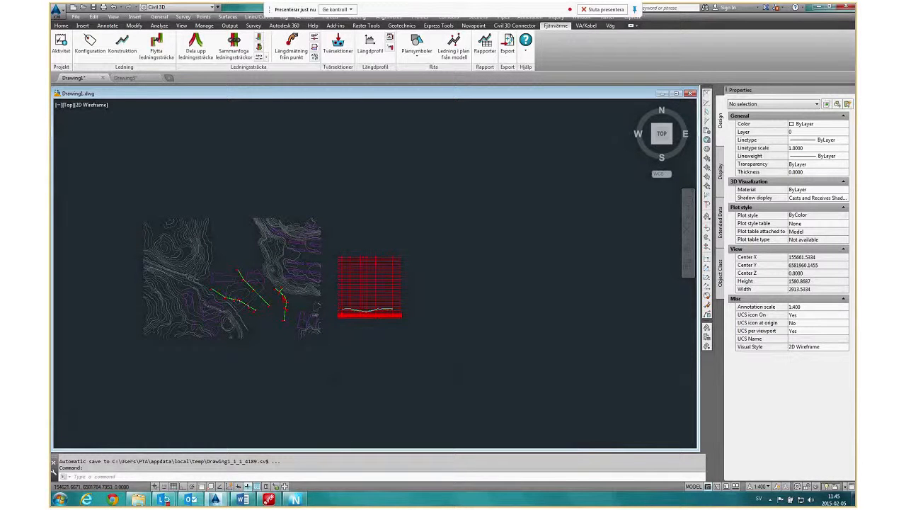
scroll(190, 320, up, 4)
scroll(191, 320, down, 2)
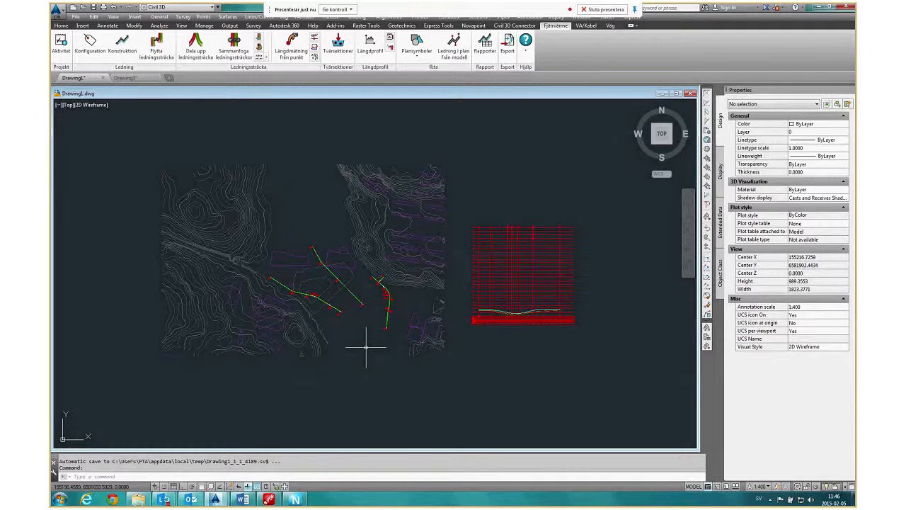
click(294, 500)
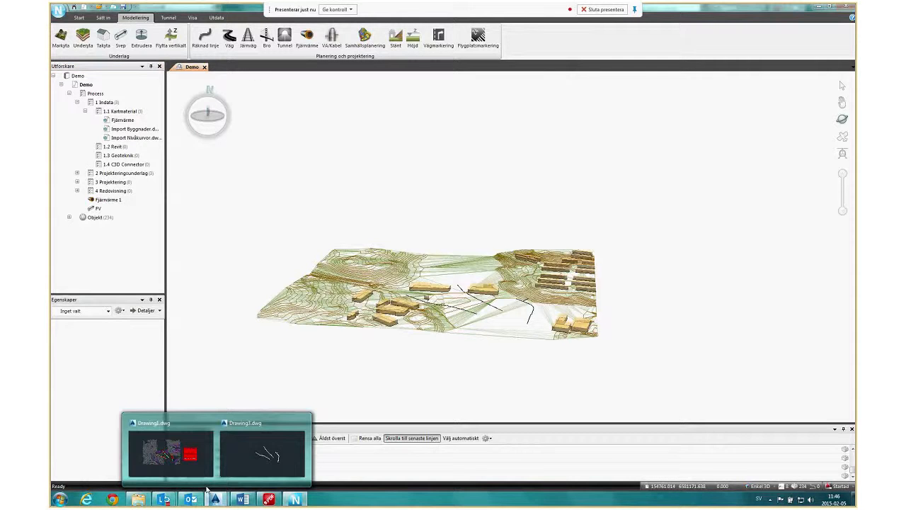
Maximize the Drawing1.dwg drawing window in Civil 3D and return to the 3D model in Novapoint Base.
click(205, 472)
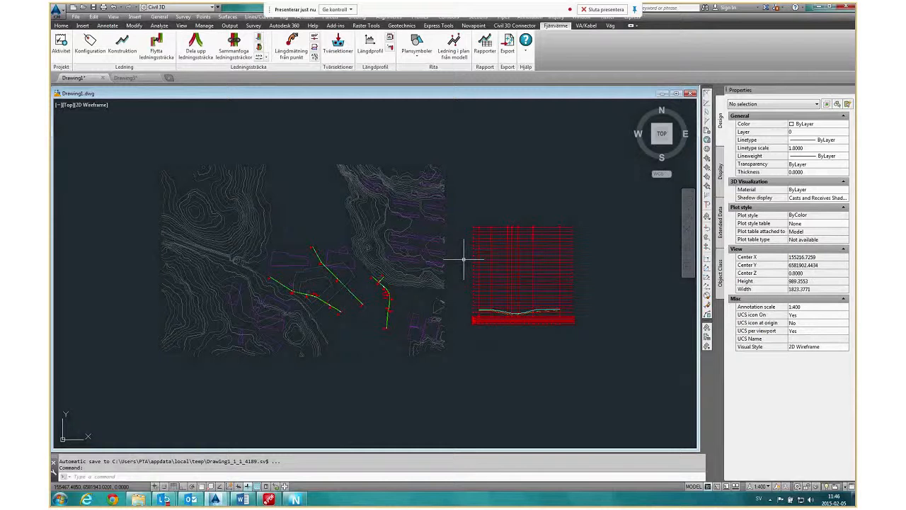
double_click(446, 94)
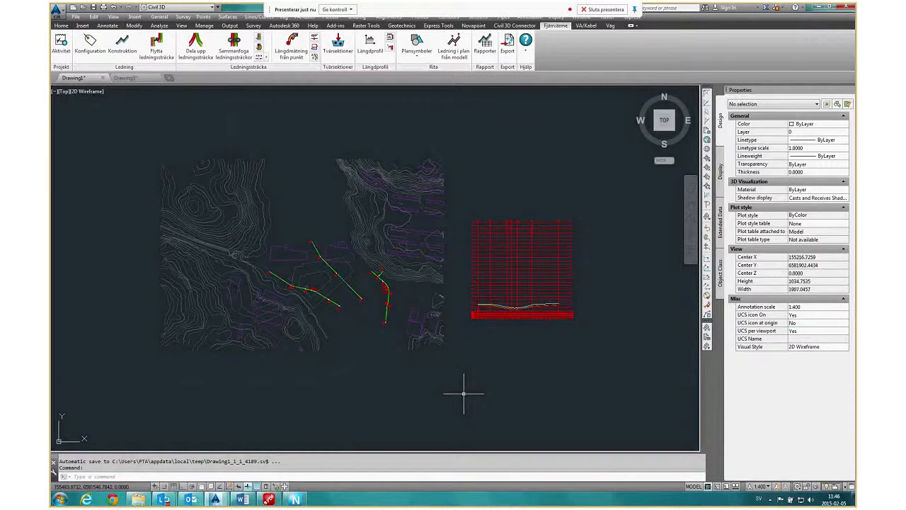
scroll(464, 393, down, 2)
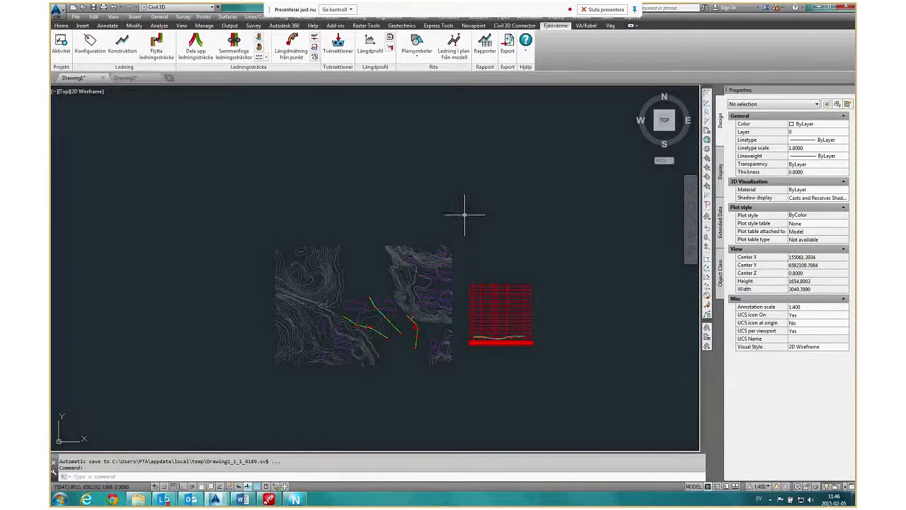
click(296, 500)
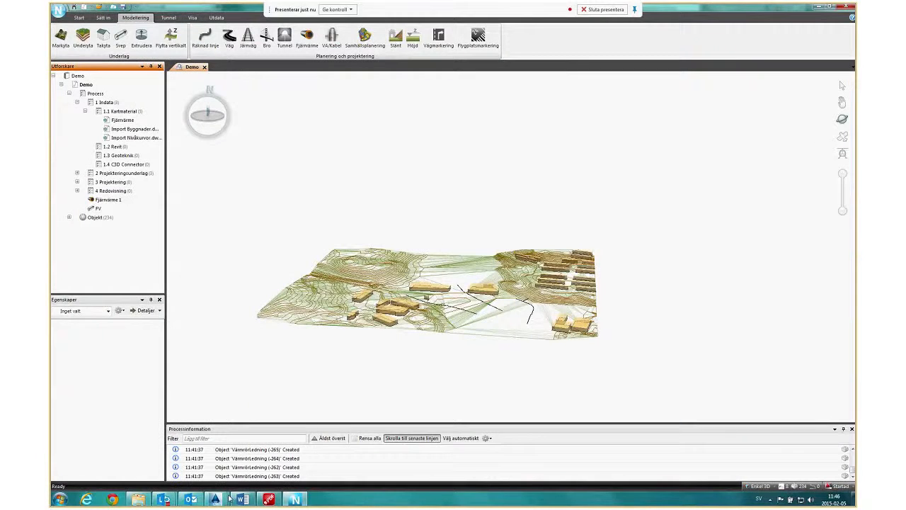
Switch back to Drawing1.dwg and examine the pipe lines against the ground line along the longitudinal profile, including its lowest point.
click(223, 498)
click(202, 468)
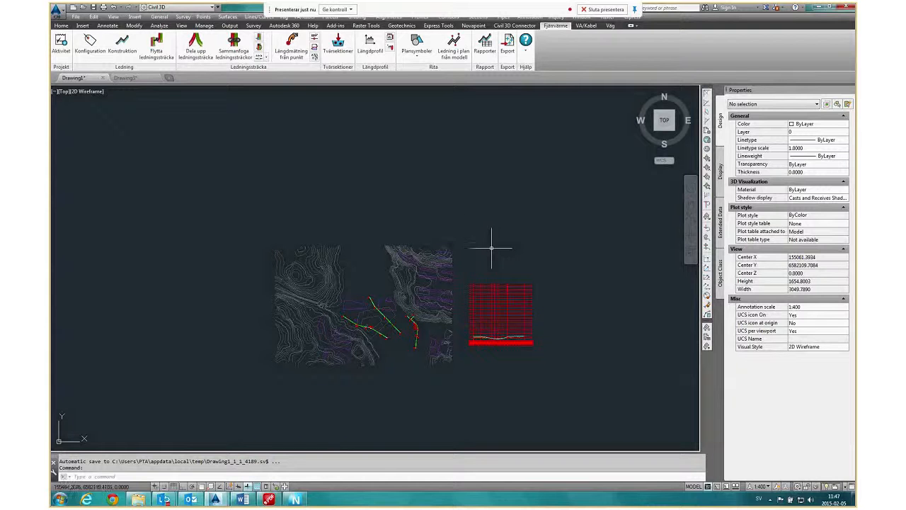
scroll(496, 338, up, 10)
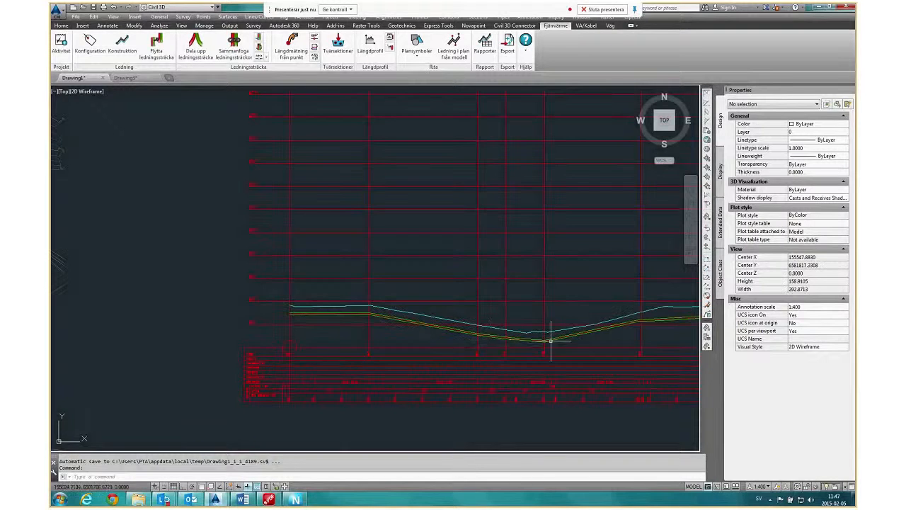
middle_drag(551, 342, 461, 319)
scroll(540, 316, up, 4)
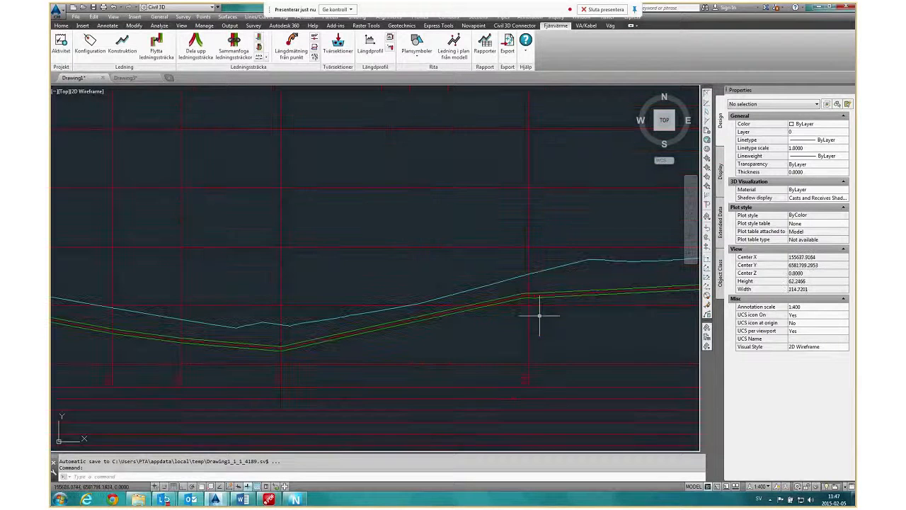
middle_drag(279, 359, 427, 349)
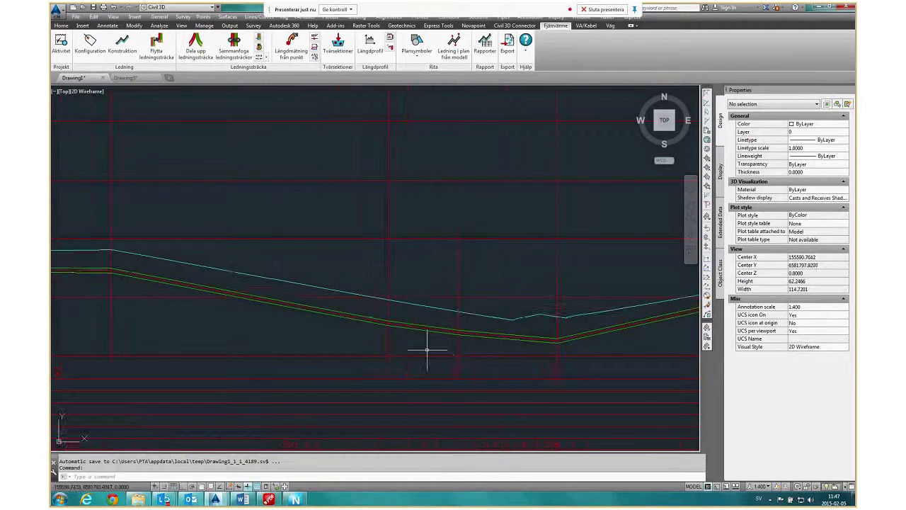
scroll(427, 349, down, 2)
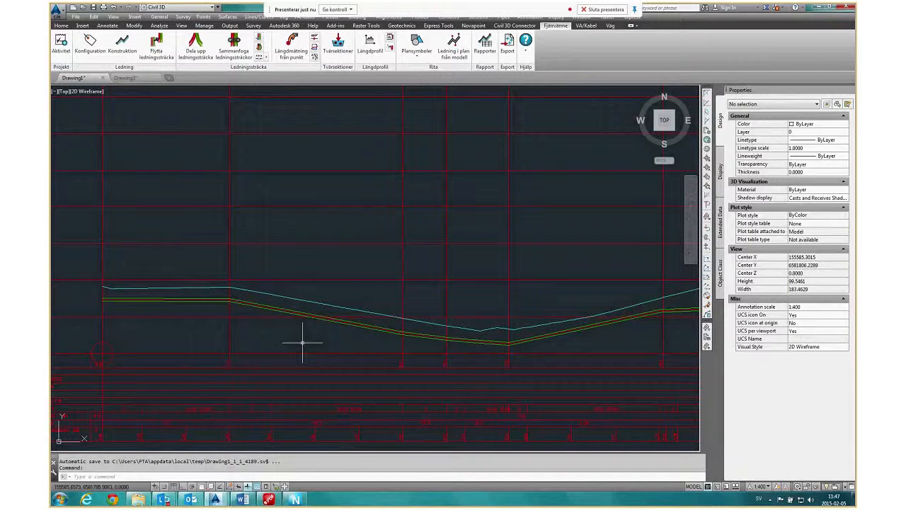
middle_drag(303, 343, 348, 342)
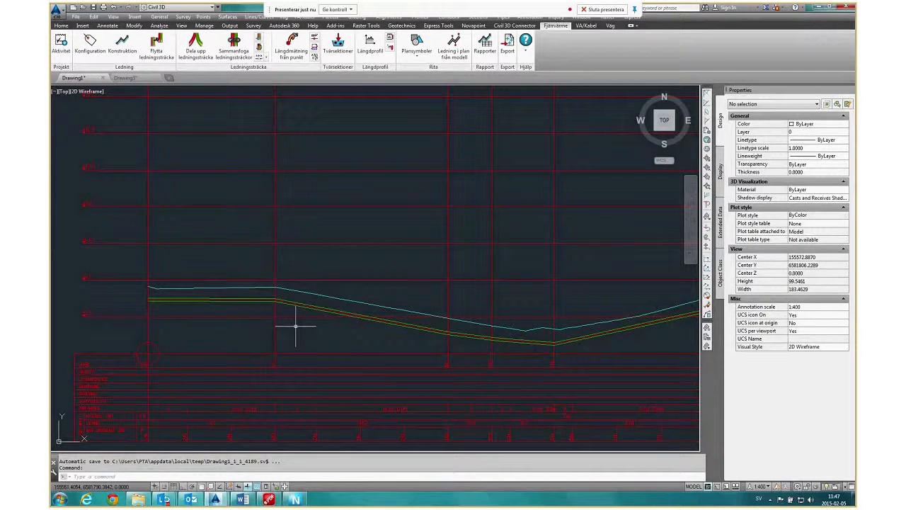
scroll(296, 327, down, 2)
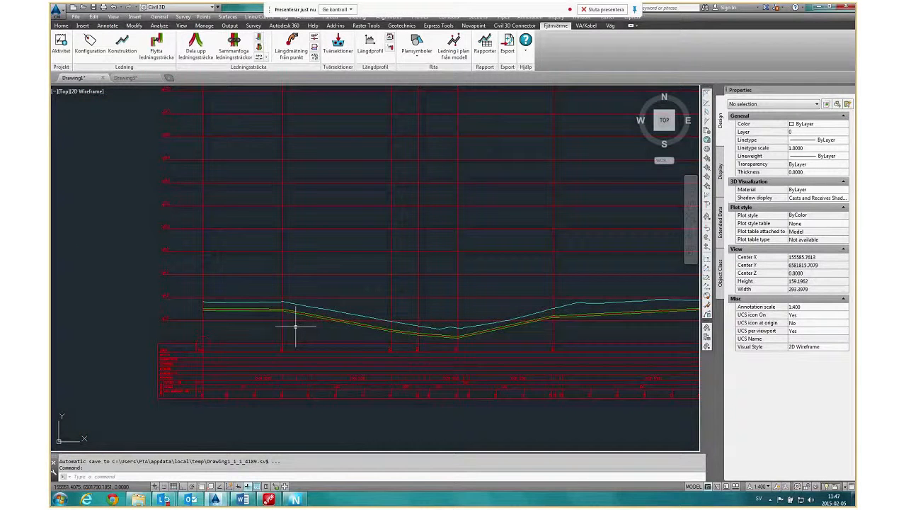
Inspect the green pipe polylines at the profile's first bend up close, and view the complete longitudinal profile.
scroll(296, 327, up, 2)
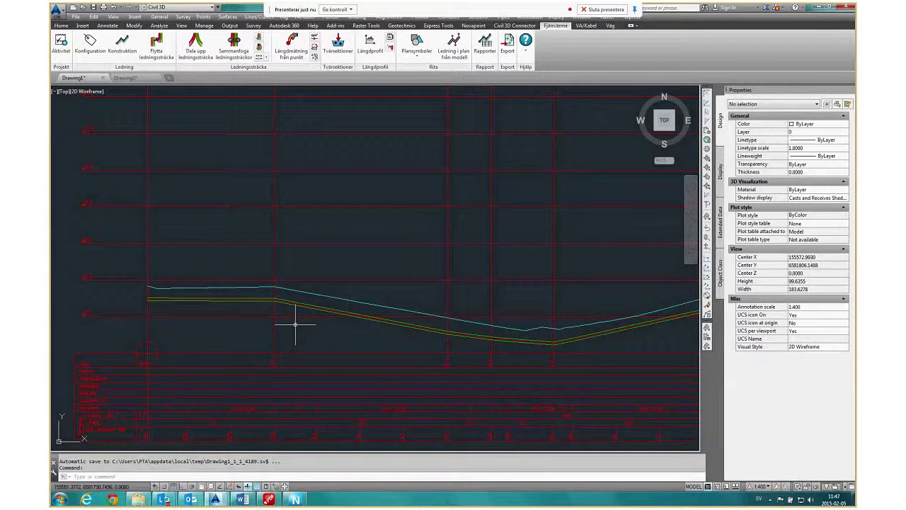
scroll(268, 303, up, 5)
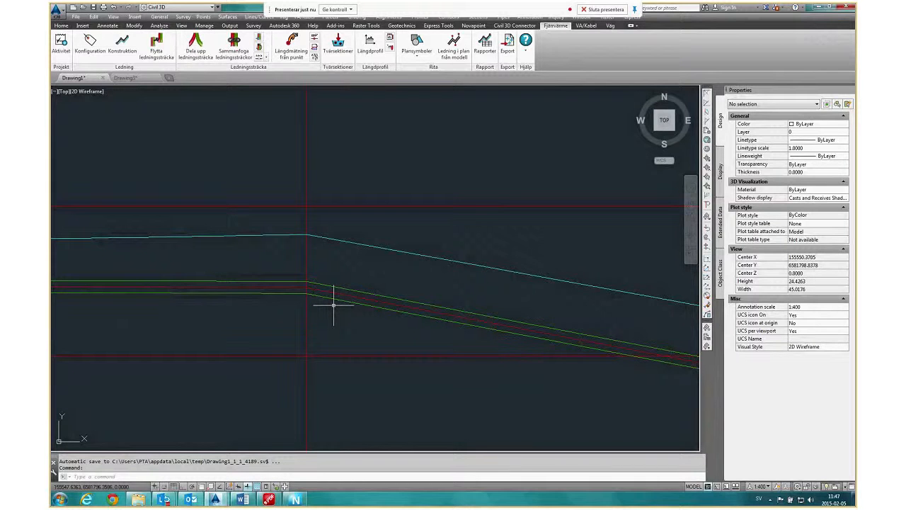
scroll(333, 304, down, 2)
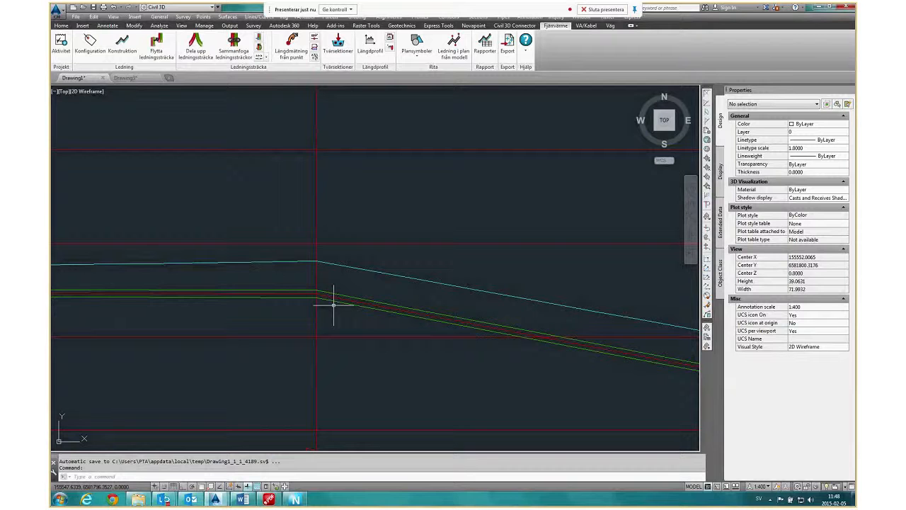
mouse_move(332, 300)
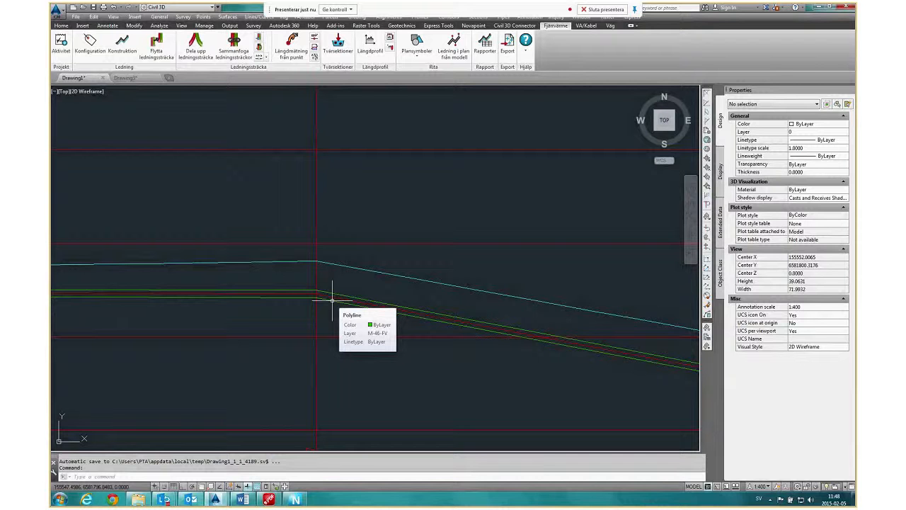
scroll(332, 300, down, 7)
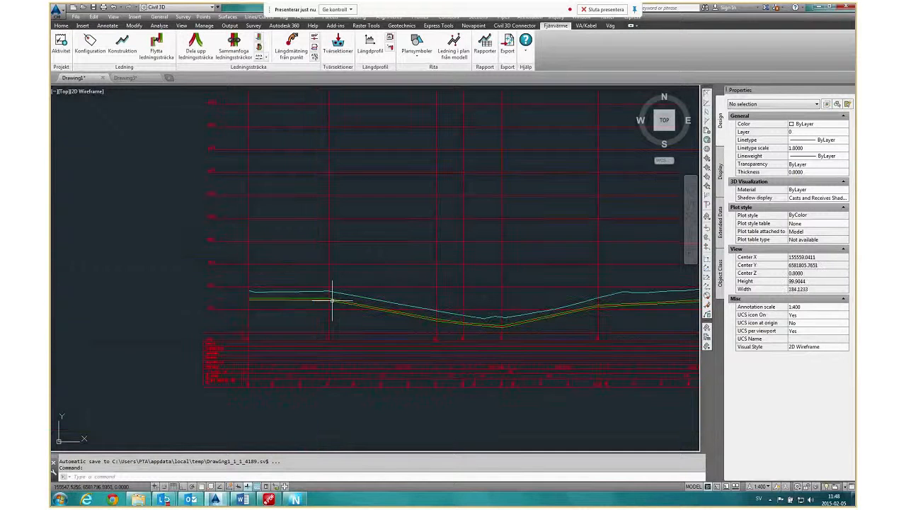
scroll(333, 293, down, 3)
scroll(442, 334, up, 2)
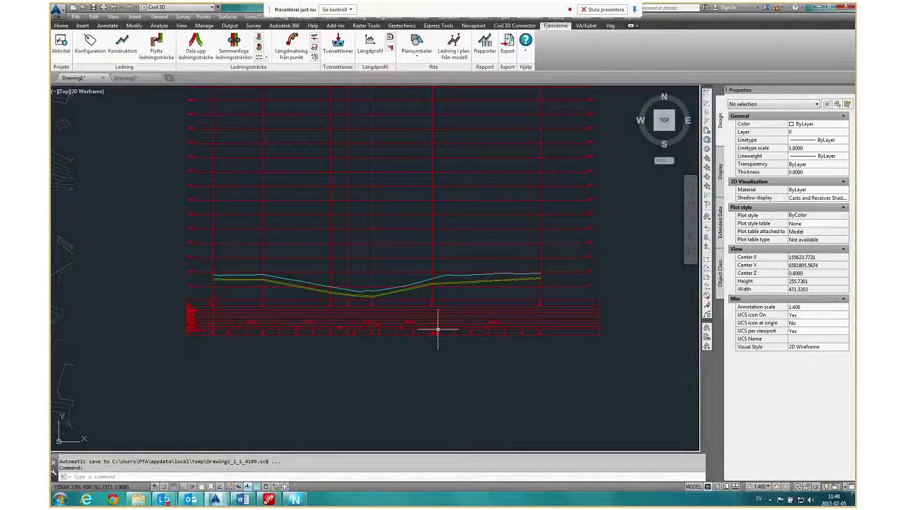
scroll(427, 342, down, 2)
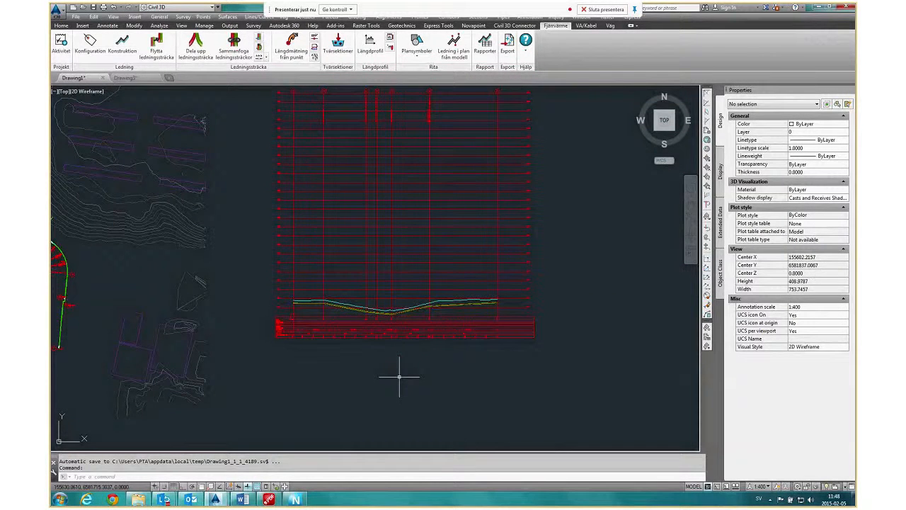